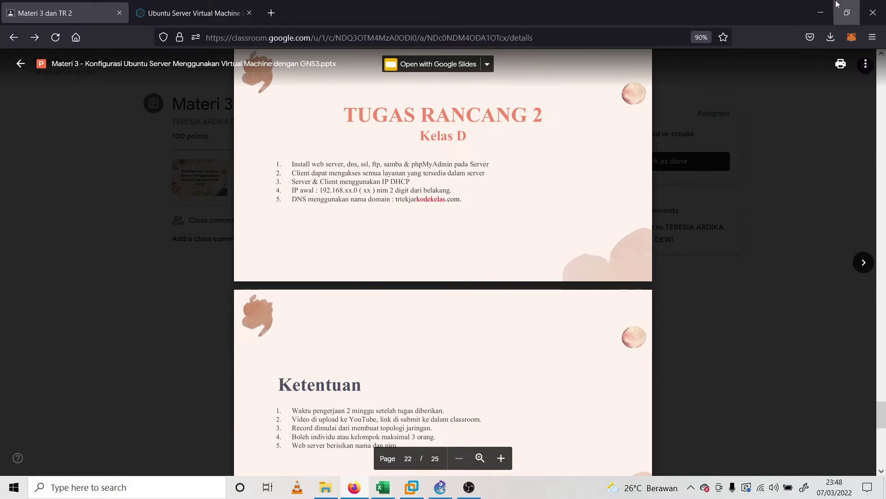
# Minimize Firefox to hide the Materi 3 slide viewer and reveal GNS3
pyautogui.click(821, 12)
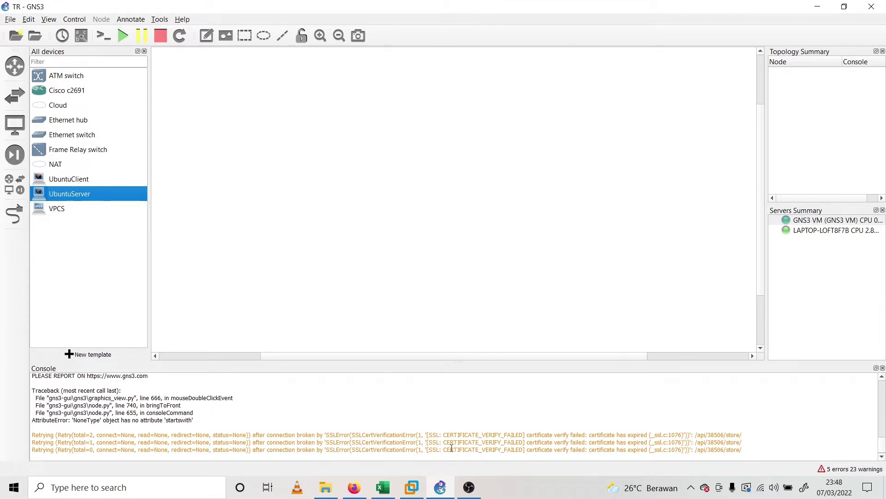
# Bring the VMware Workstation window with the running GNS3 VM to the front
pyautogui.click(412, 487)
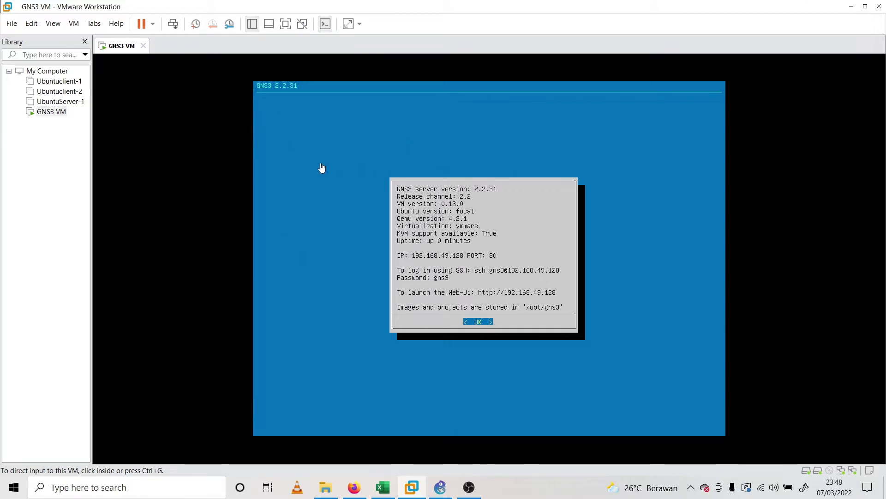
# Search 'vmware license key' in a new Firefox tab, open the top gist result, then minimize Firefox
pyautogui.click(355, 487)
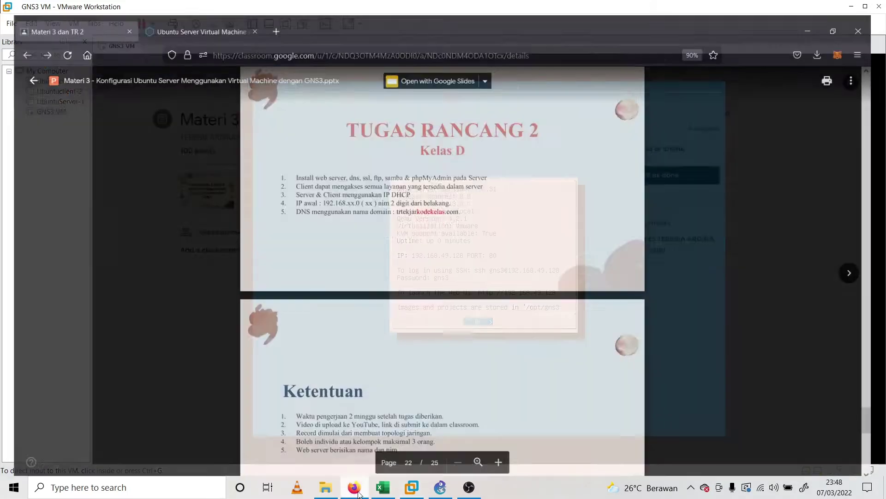
pyautogui.click(271, 13)
pyautogui.write('vm')
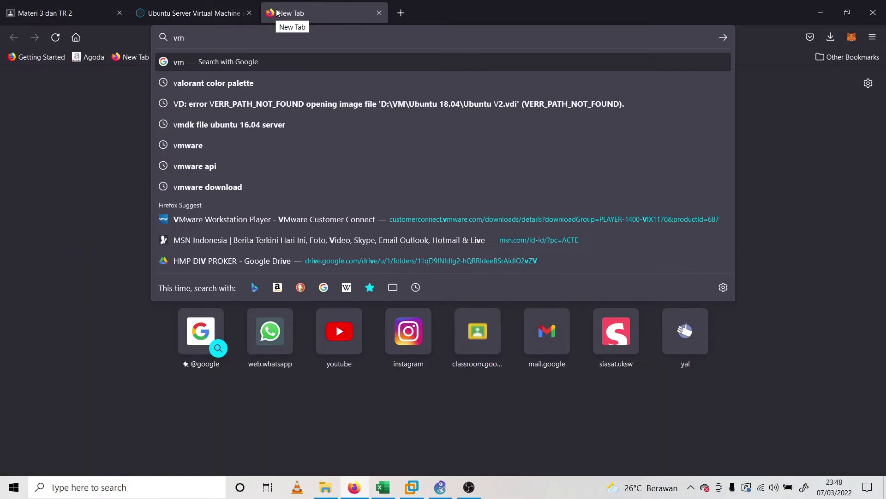
pyautogui.write('war')
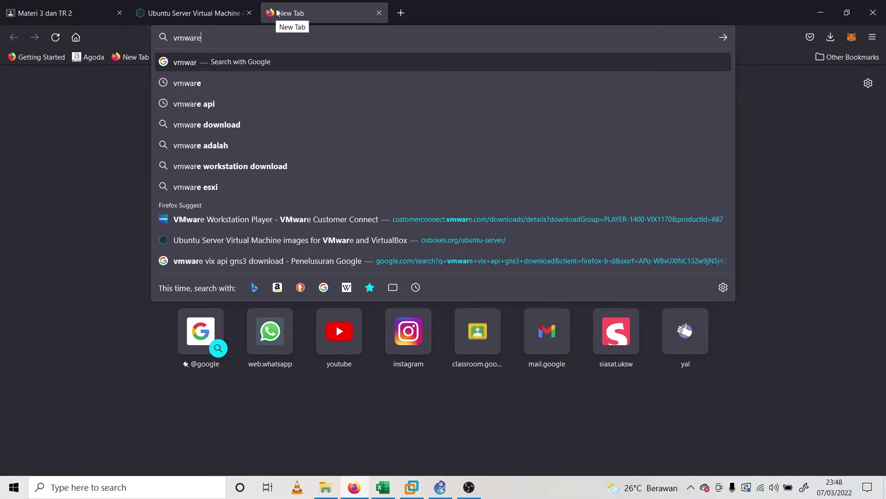
pyautogui.write('e')
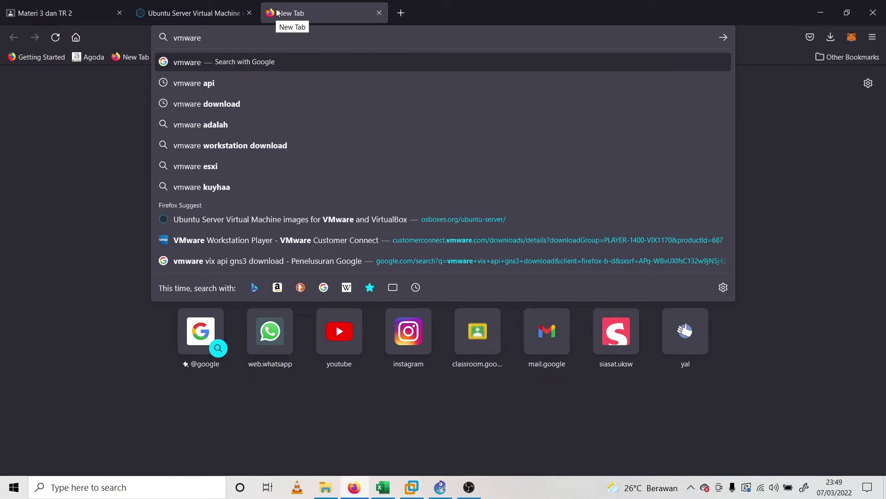
pyautogui.write(' license key')
pyautogui.press('Return')
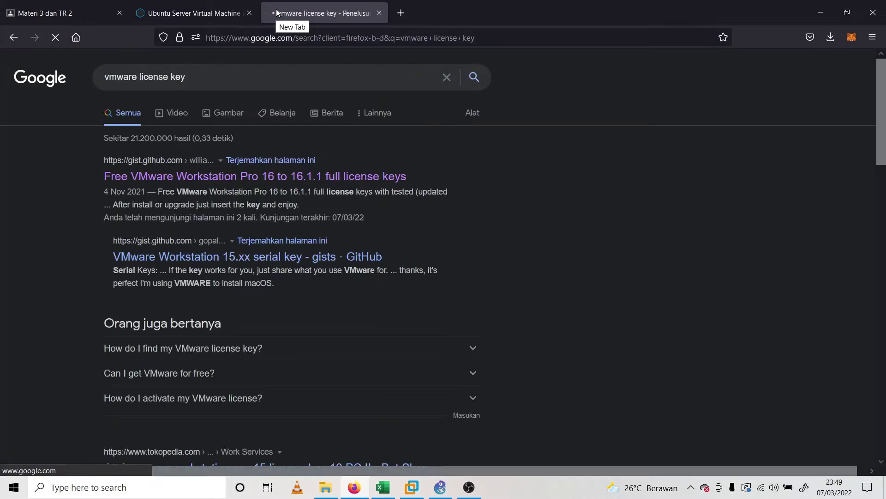
pyautogui.click(233, 176)
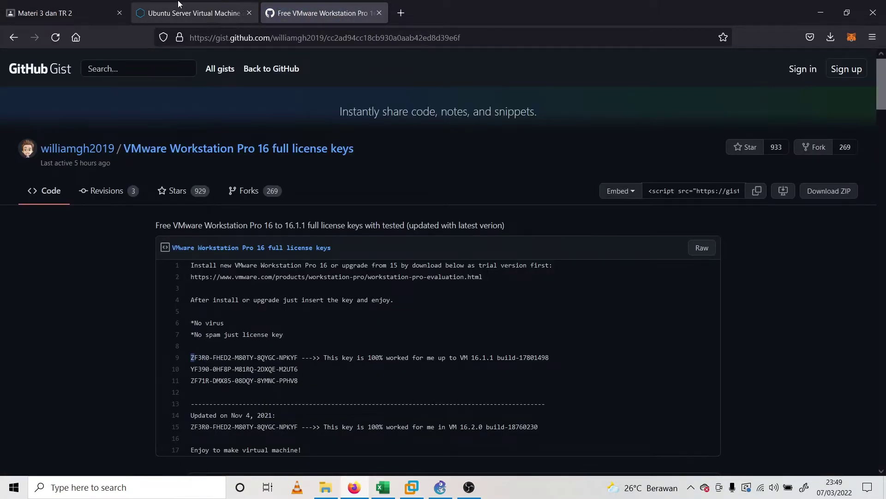
pyautogui.click(182, 7)
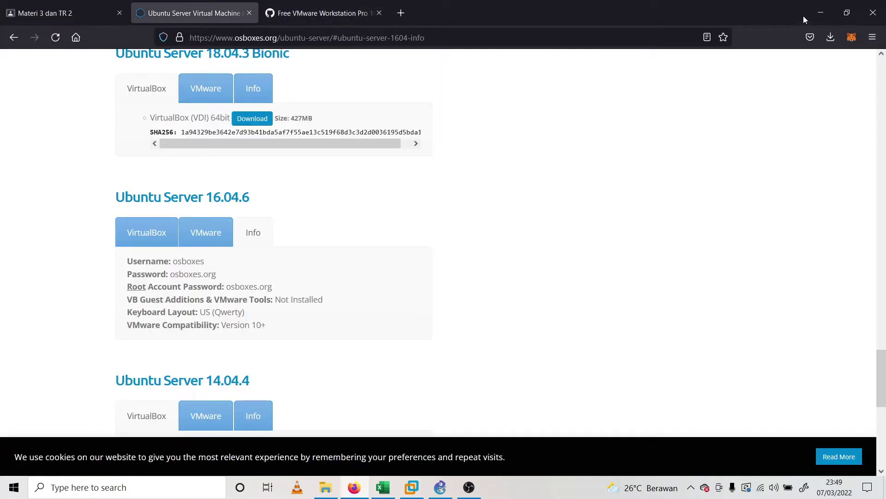
pyautogui.click(821, 12)
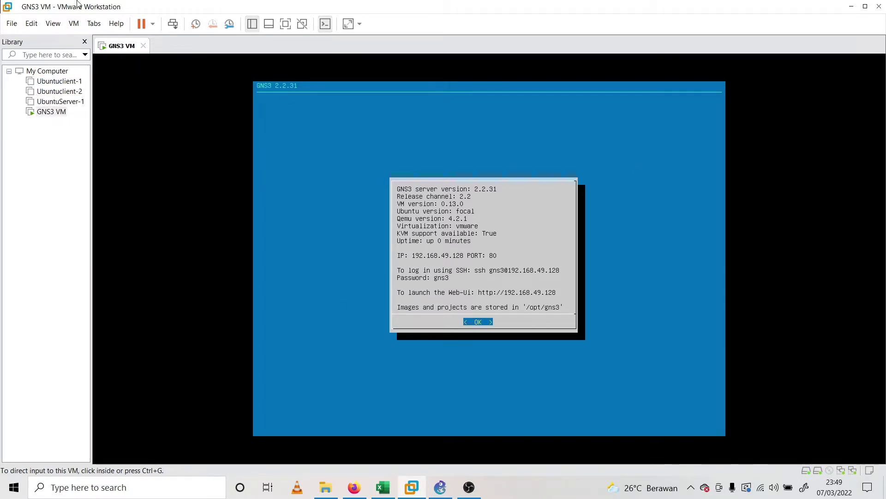
# Bring the GNS3 TR project forward, select UbuntuClient and narrow the All devices panel
pyautogui.click(440, 487)
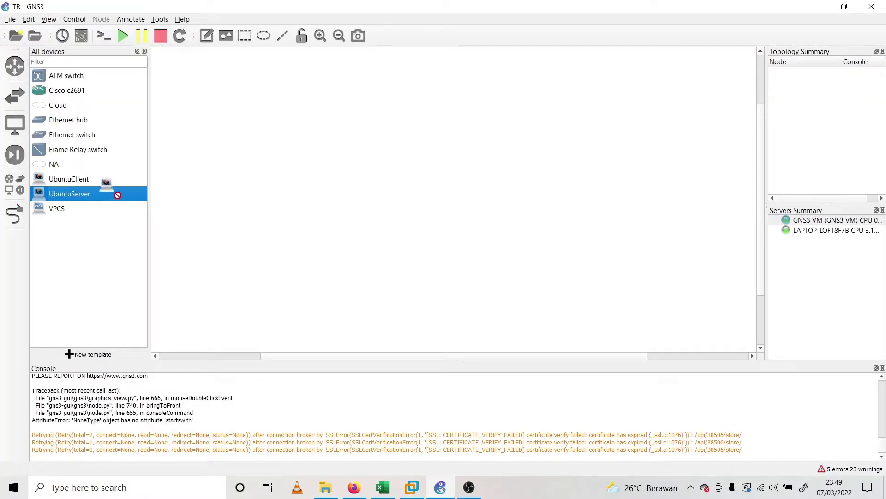
pyautogui.click(88, 184)
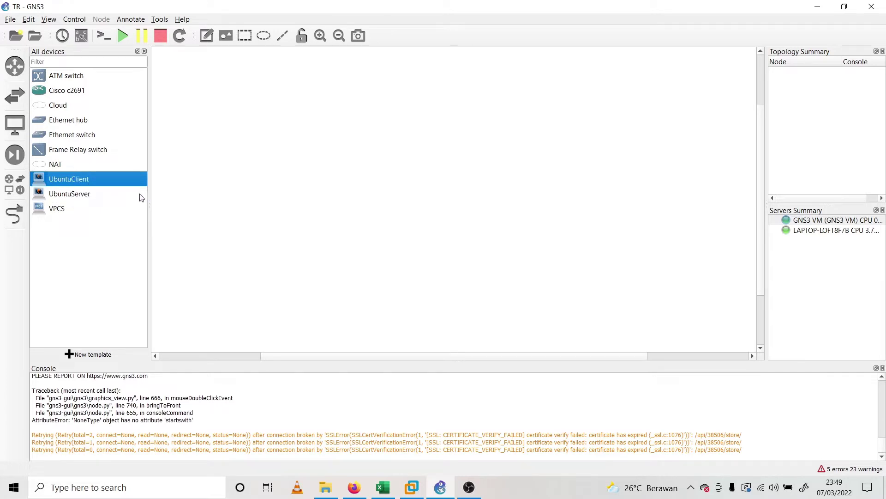
pyautogui.moveTo(149, 138)
pyautogui.mouseDown()
pyautogui.moveTo(119, 139)
pyautogui.moveTo(137, 141)
pyautogui.mouseUp()
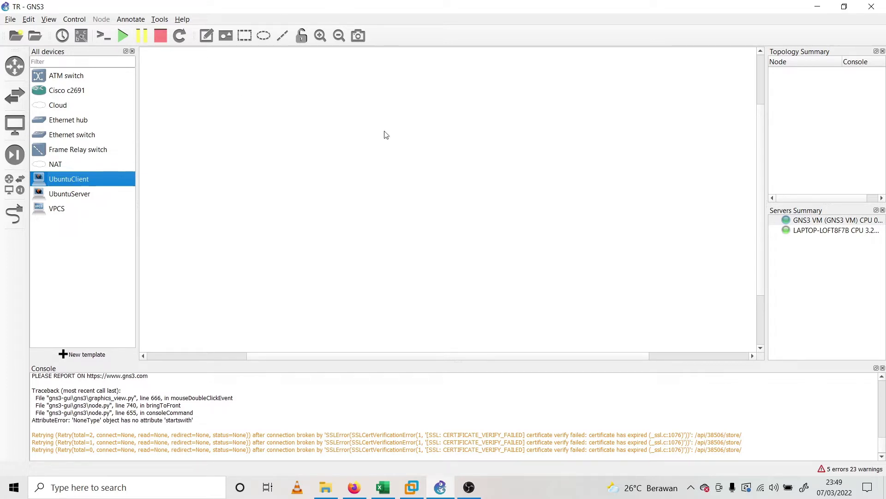
pyautogui.click(29, 18)
pyautogui.moveTo(49, 20)
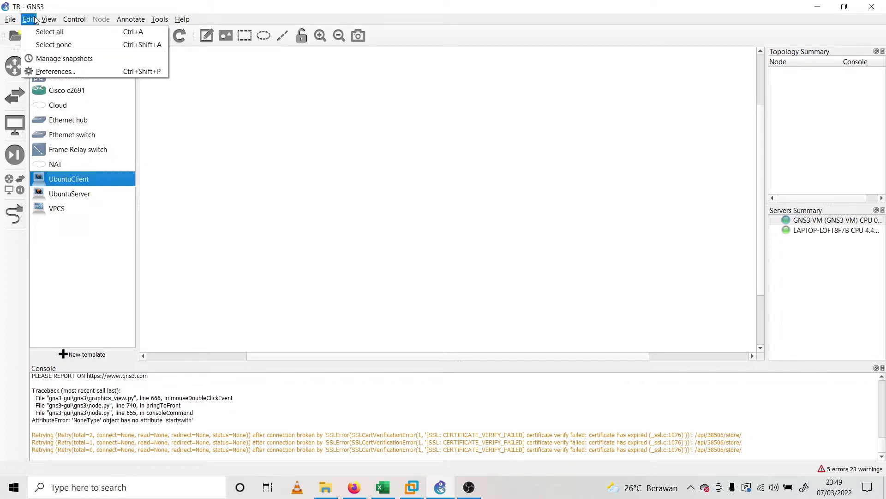
# In Preferences, review the UbuntuClient and UbuntuServer Qemu VM templates, then begin a new one
pyautogui.click(65, 72)
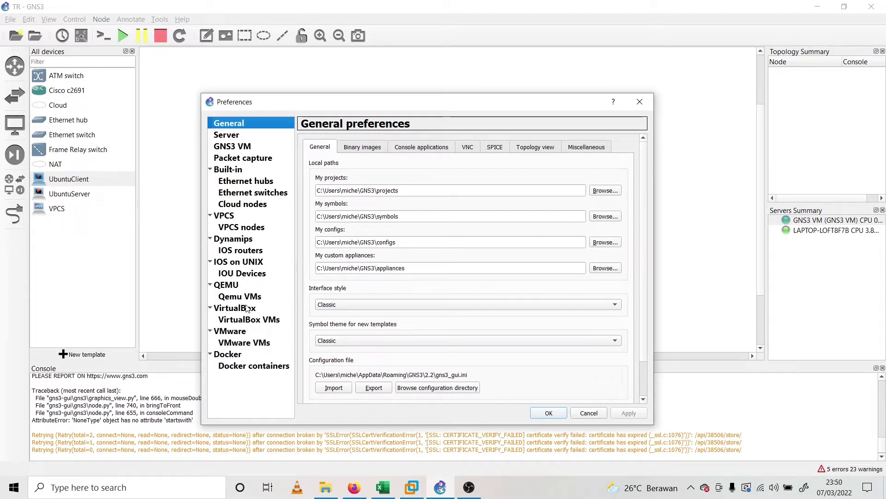
pyautogui.moveTo(368, 109); pyautogui.dragTo(360, 73)
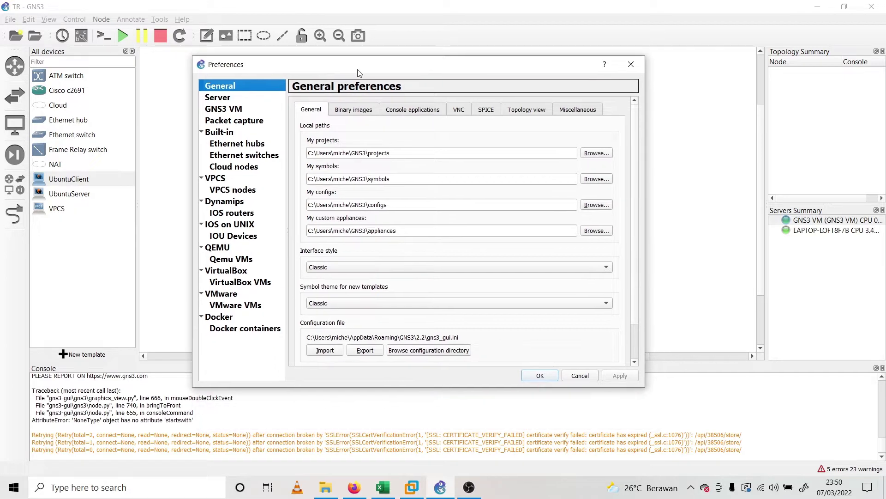
pyautogui.click(236, 259)
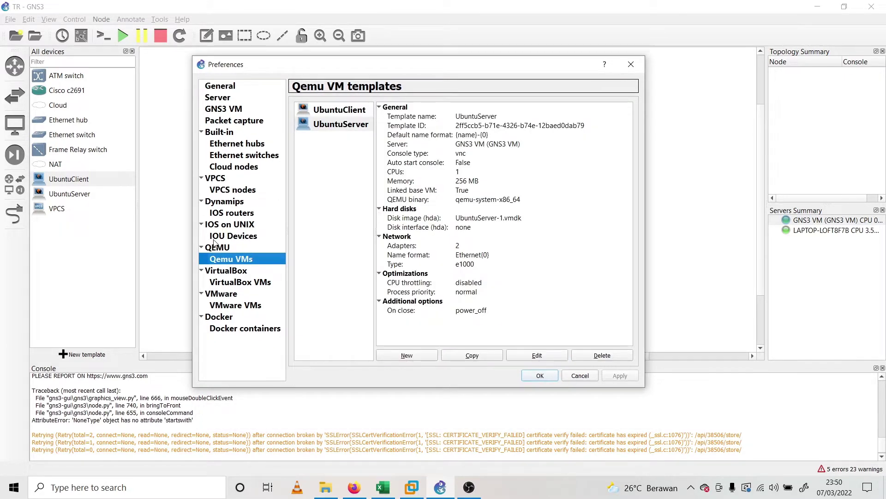
pyautogui.click(225, 250)
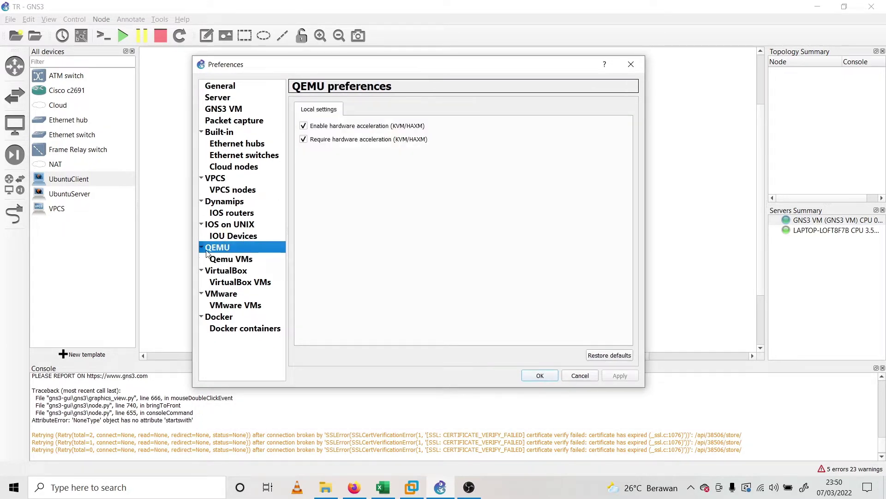
pyautogui.click(239, 263)
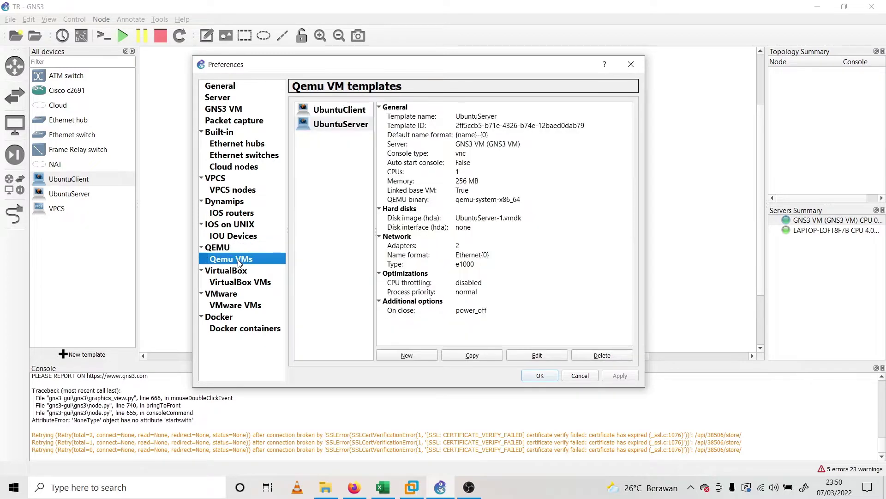
pyautogui.click(344, 127)
pyautogui.click(348, 111)
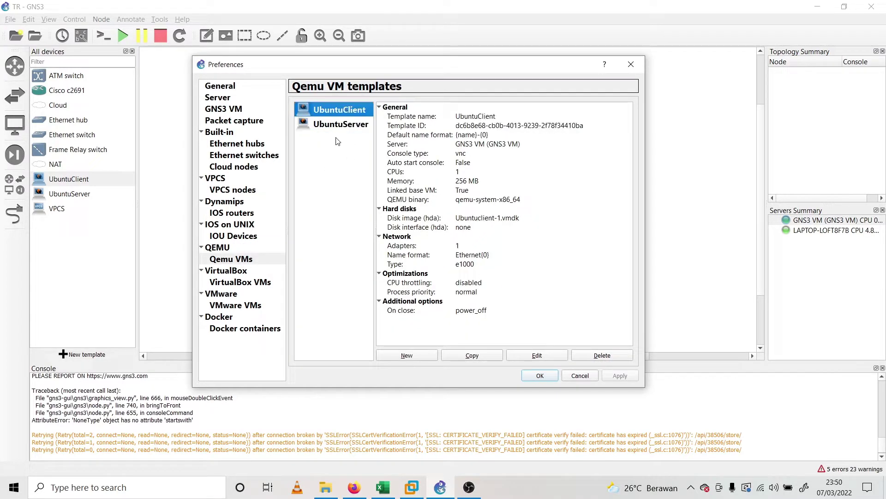
pyautogui.click(346, 125)
pyautogui.click(409, 354)
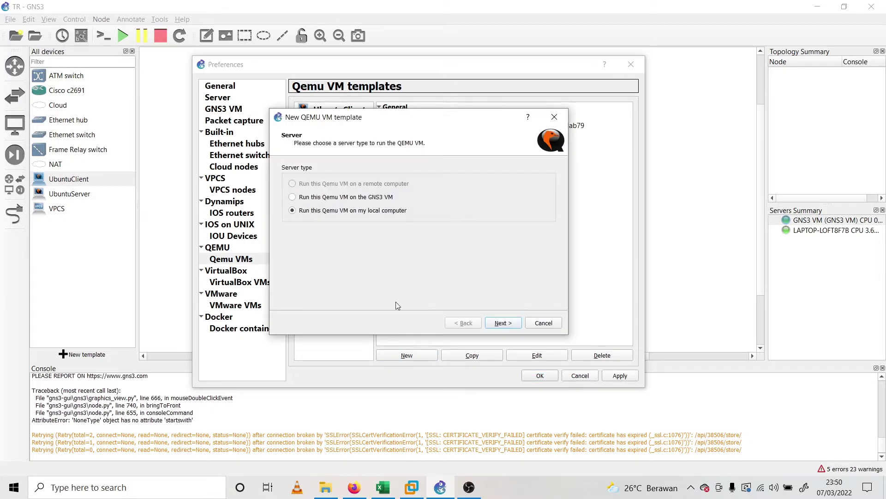
# Configure the new QEMU template 'Ubu' on the GNS3 VM with 256 MB memory and vnc console
pyautogui.click(291, 198)
pyautogui.click(511, 326)
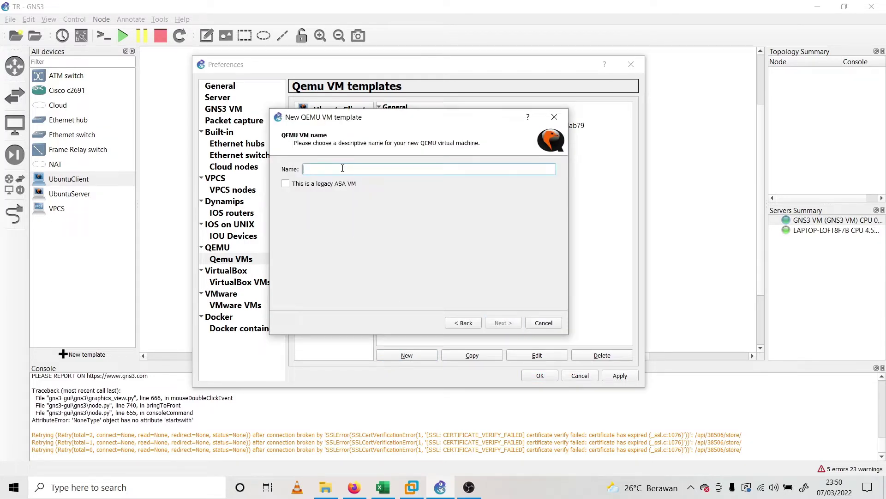
pyautogui.write('Ubuntuserver1')
pyautogui.press('Return')
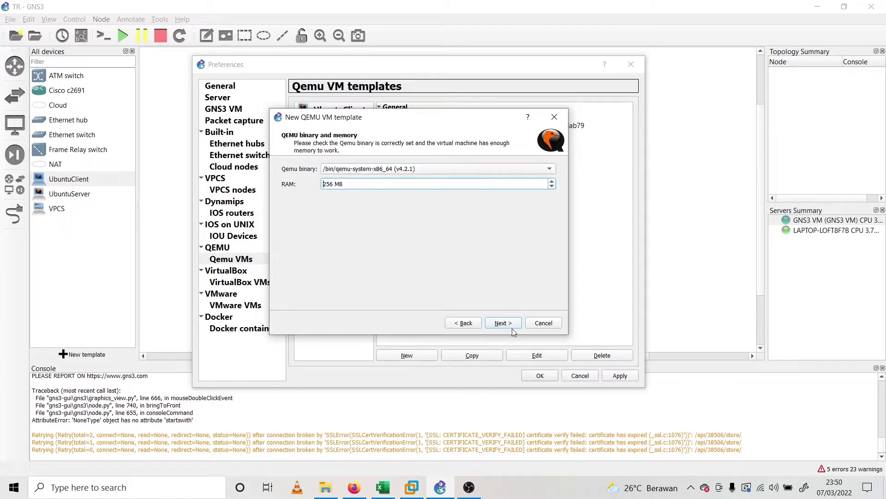
pyautogui.click(513, 323)
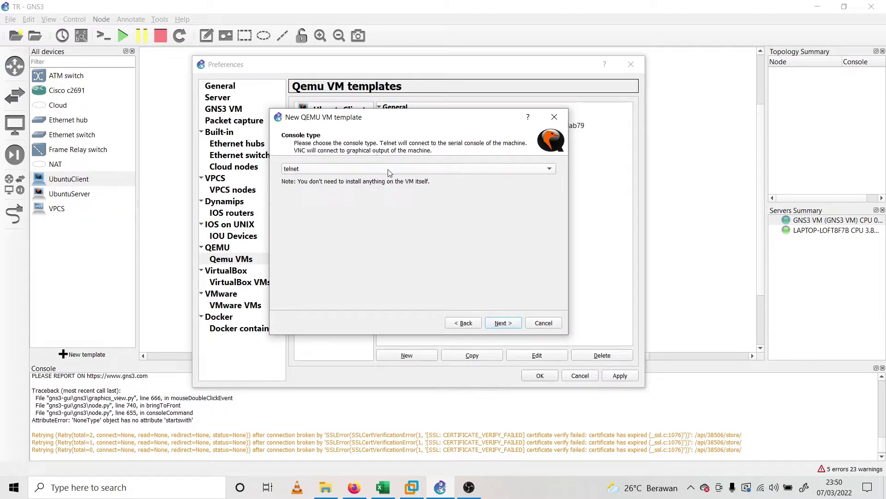
pyautogui.click(385, 168)
pyautogui.click(378, 183)
pyautogui.click(503, 323)
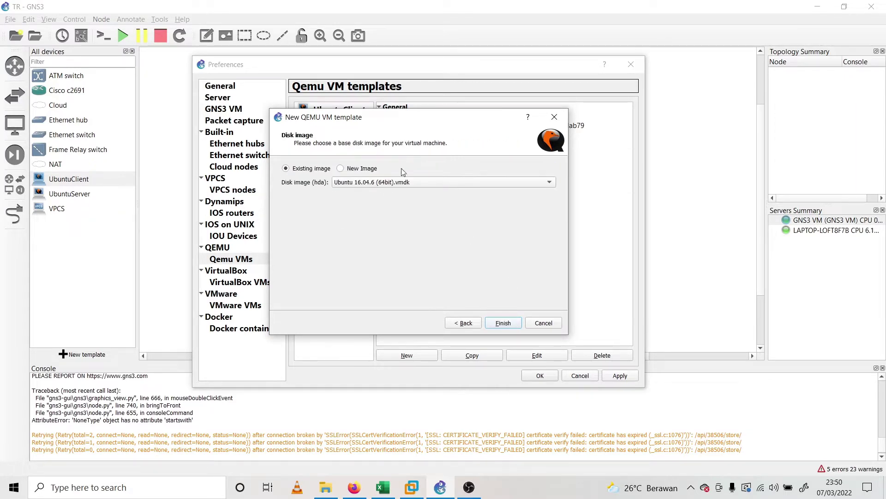
# Browse to the Ubuntuclient-1.vmdk disk image, then cancel both the file dialog and the wizard
pyautogui.click(349, 169)
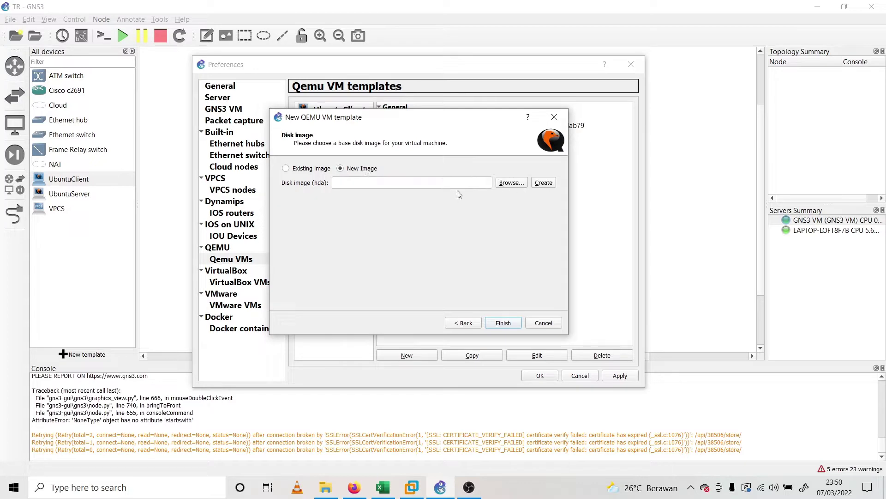
pyautogui.click(505, 185)
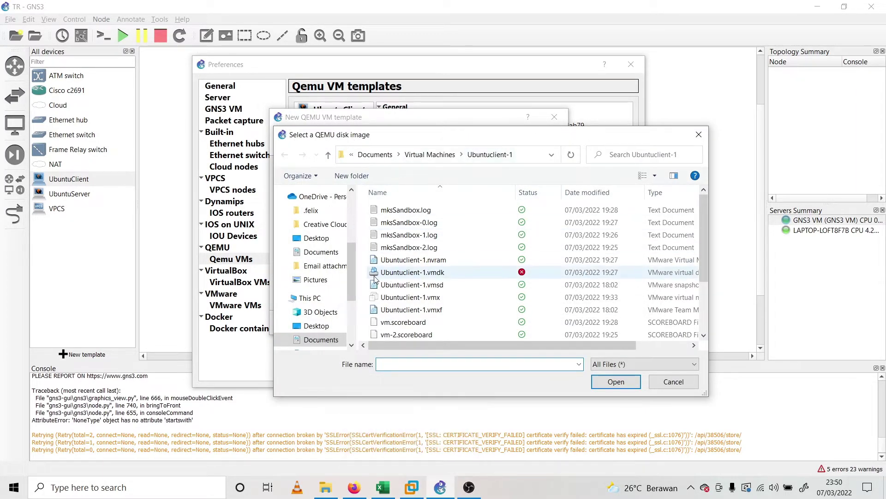
pyautogui.click(411, 487)
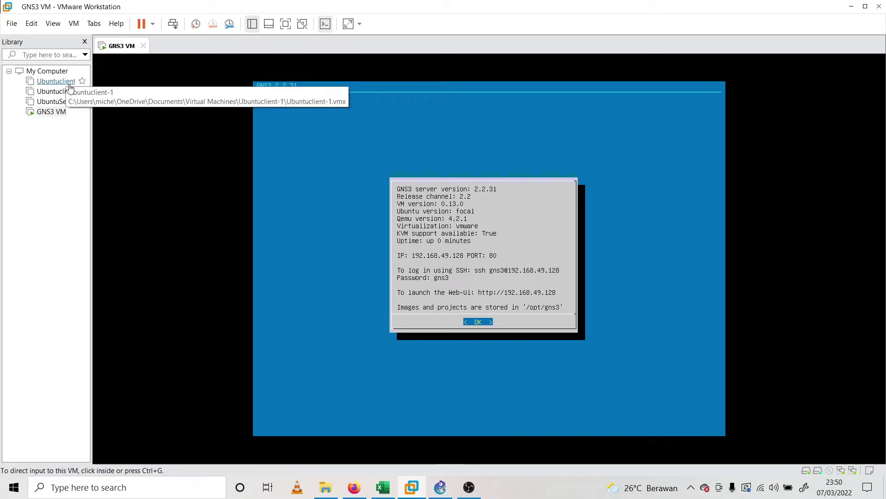
pyautogui.click(852, 6)
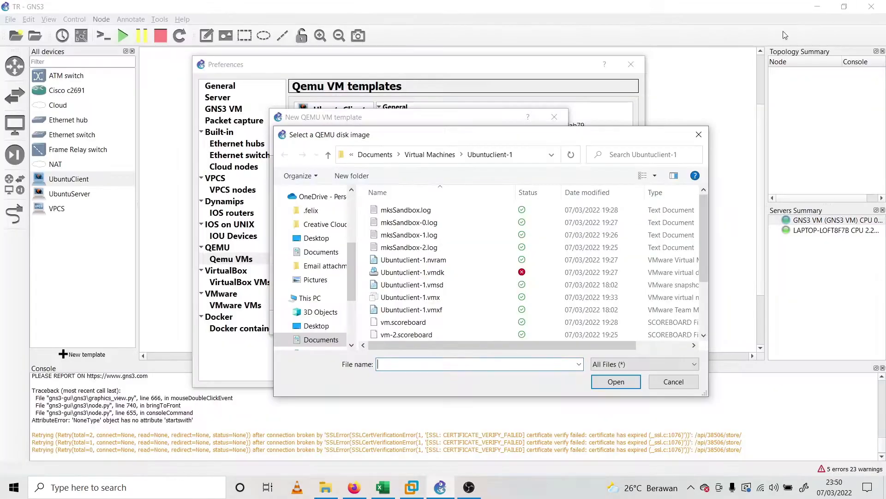
pyautogui.click(471, 157)
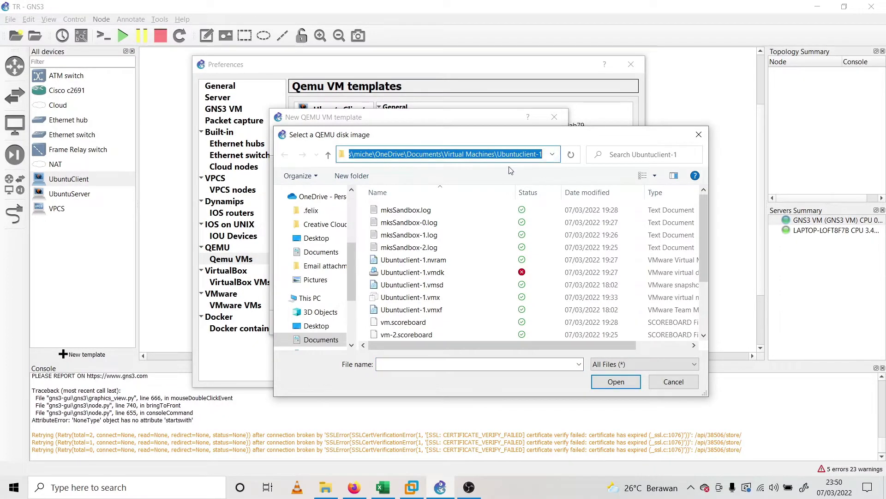
pyautogui.click(452, 276)
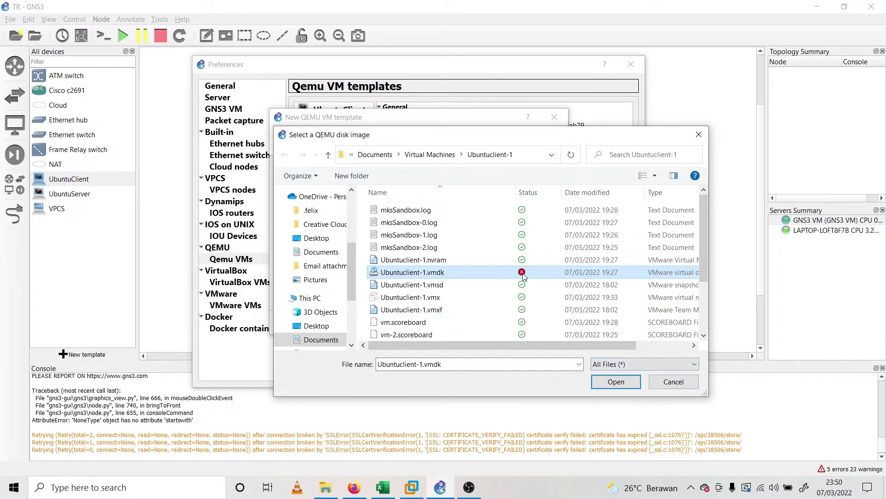
pyautogui.click(674, 381)
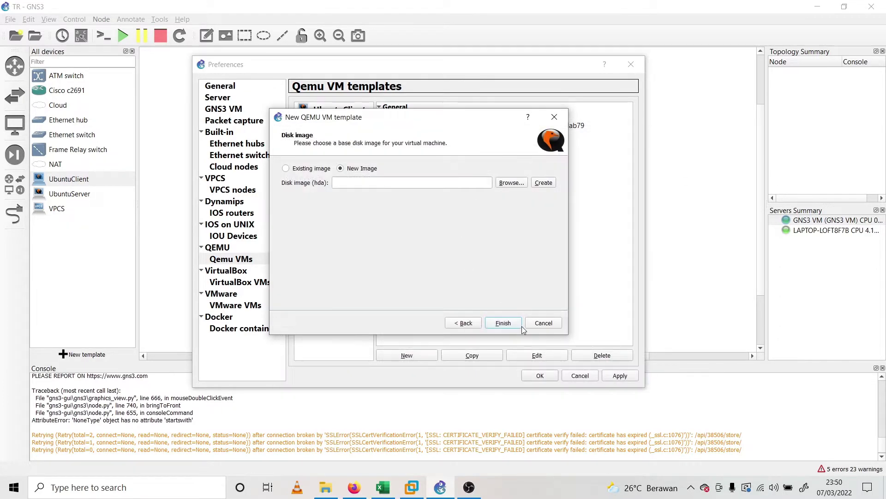
pyautogui.click(539, 326)
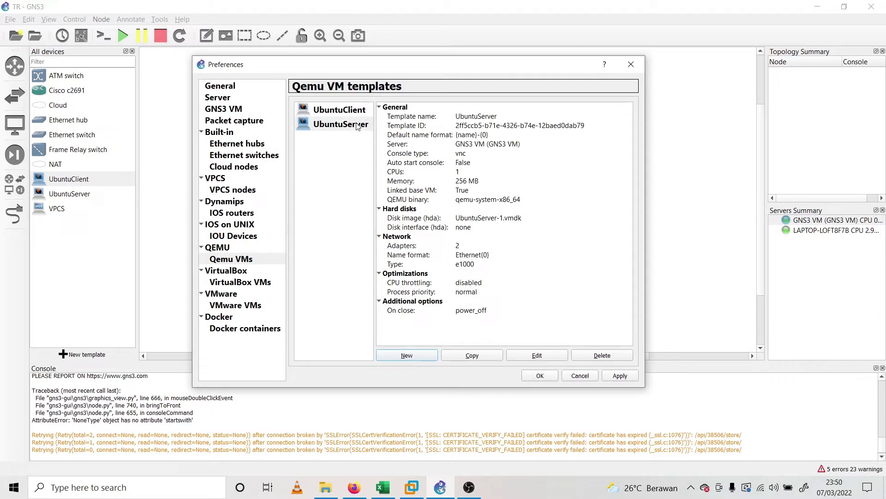
# Select then deselect the Qemu templates, and view the Dynamips Cisco c2691 IOS router template
pyautogui.click(351, 110)
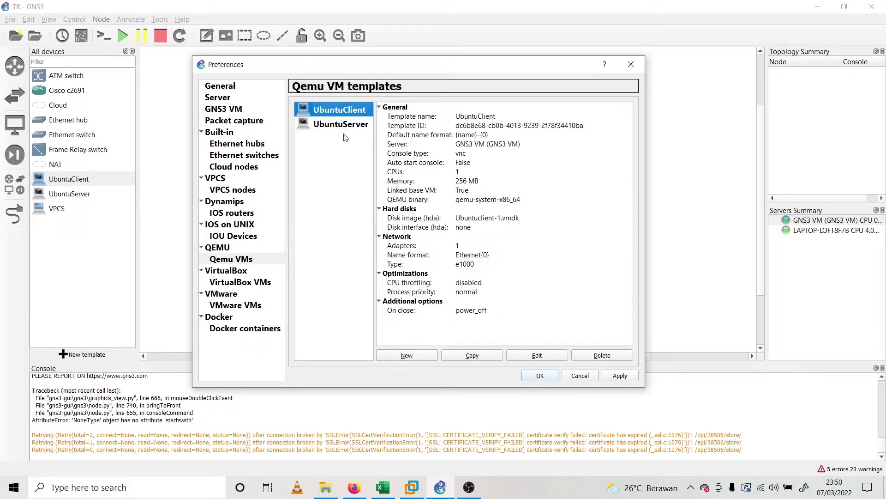
pyautogui.hotkey('ctrl', 'a')
pyautogui.click(344, 175)
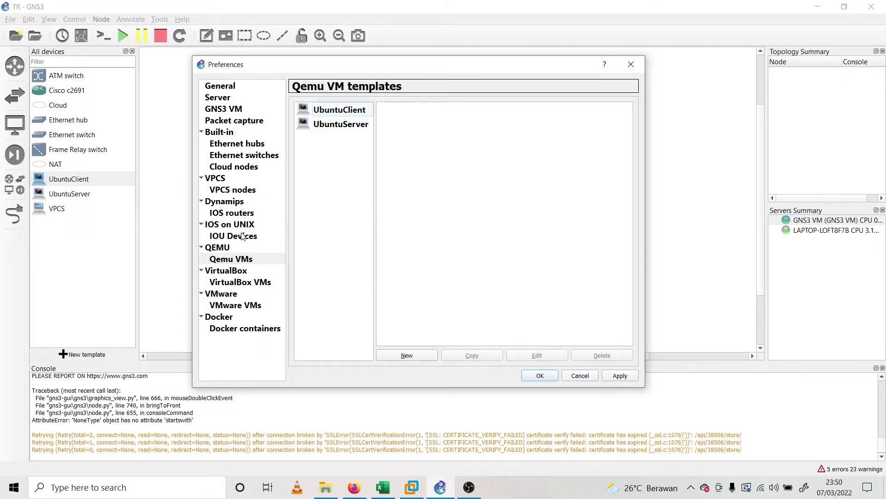
pyautogui.click(245, 214)
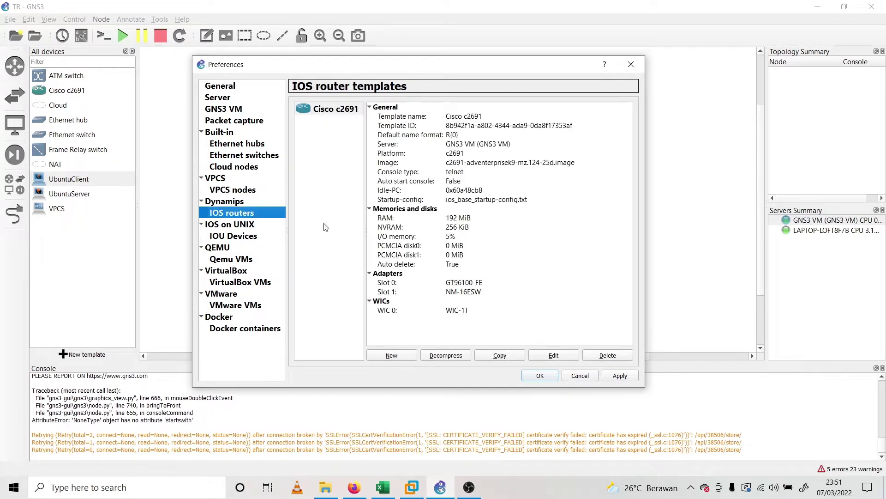
pyautogui.click(333, 110)
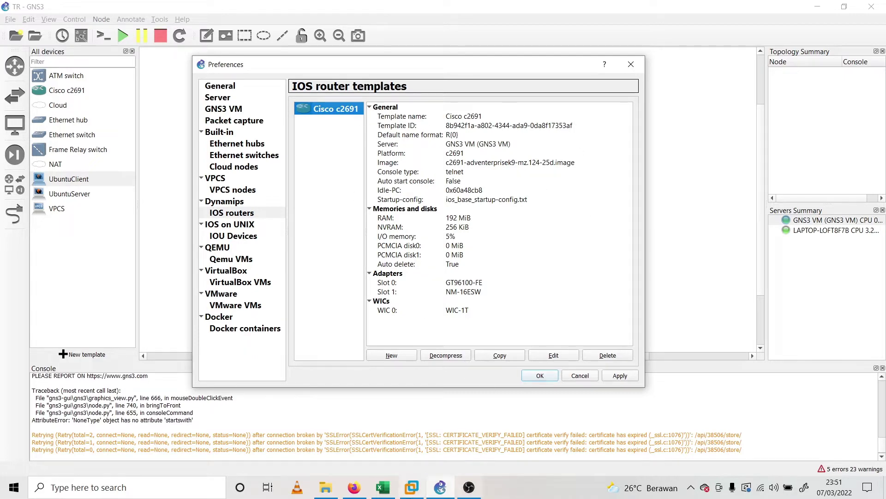
pyautogui.click(364, 484)
# Search Google for 'cisco router c2691 ios image' and open the SYSNETTECH c2691 download table
pyautogui.click(353, 12)
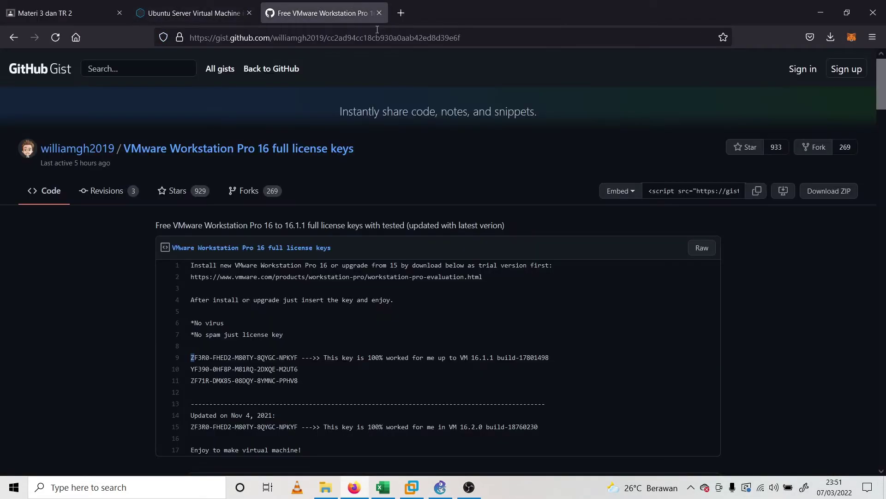
pyautogui.click(377, 29)
pyautogui.write('cisco')
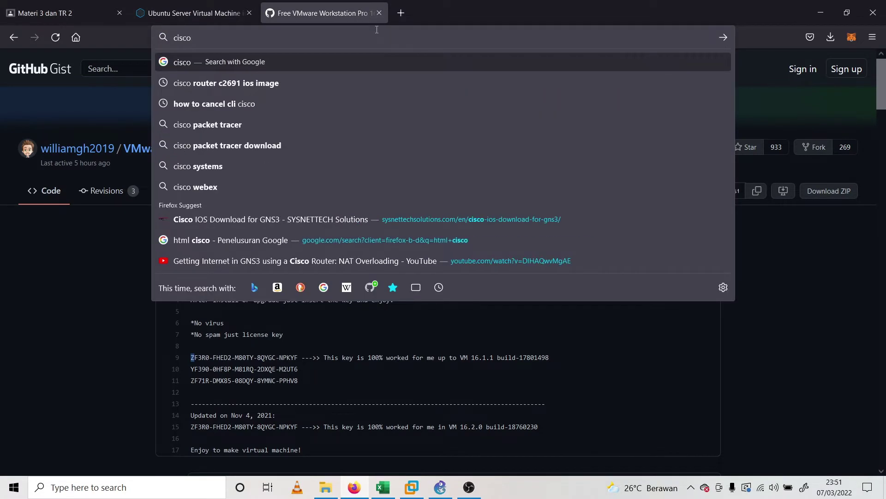
pyautogui.press('Down')
pyautogui.press('Return')
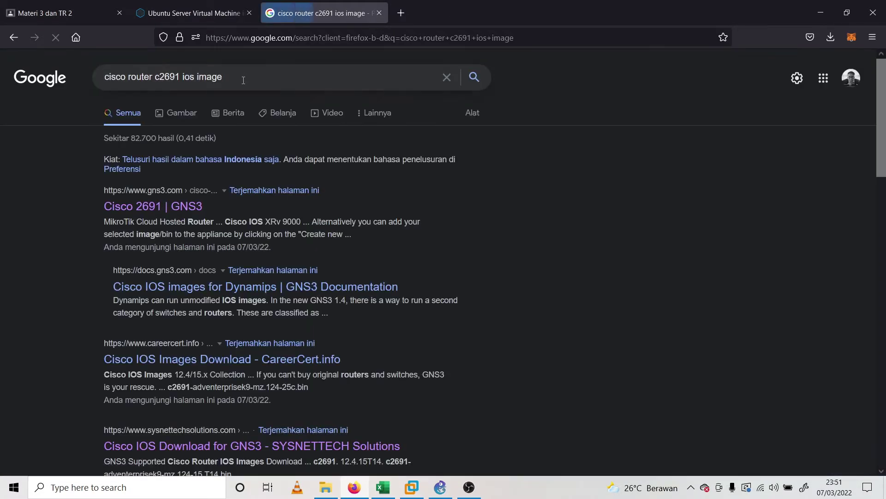
pyautogui.click(224, 445)
pyautogui.scroll(-15, 340, 361)
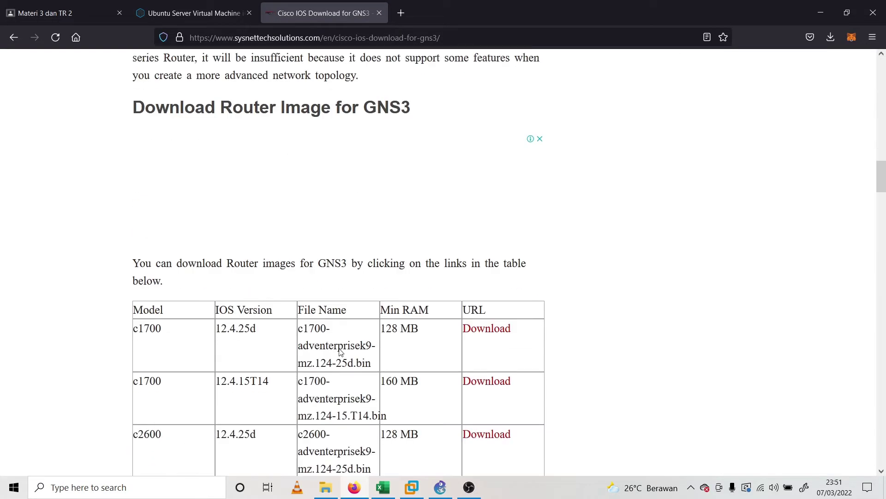
pyautogui.scroll(-3, 233, 345)
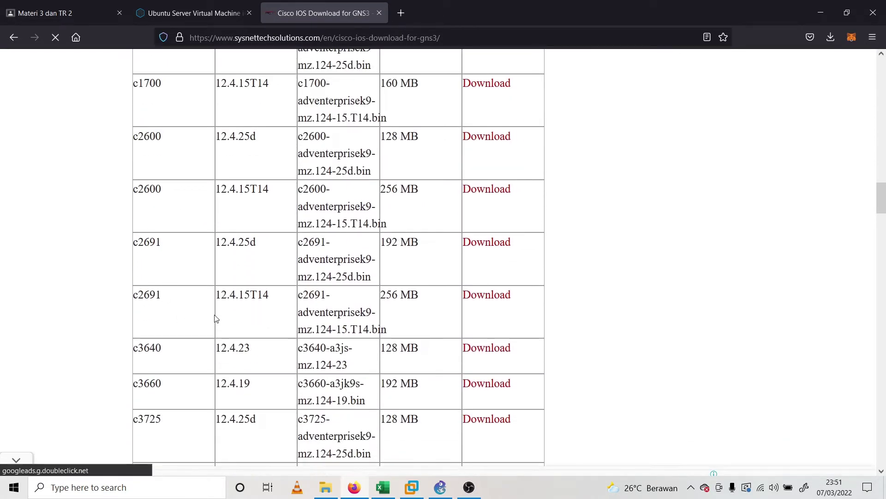
pyautogui.click(821, 13)
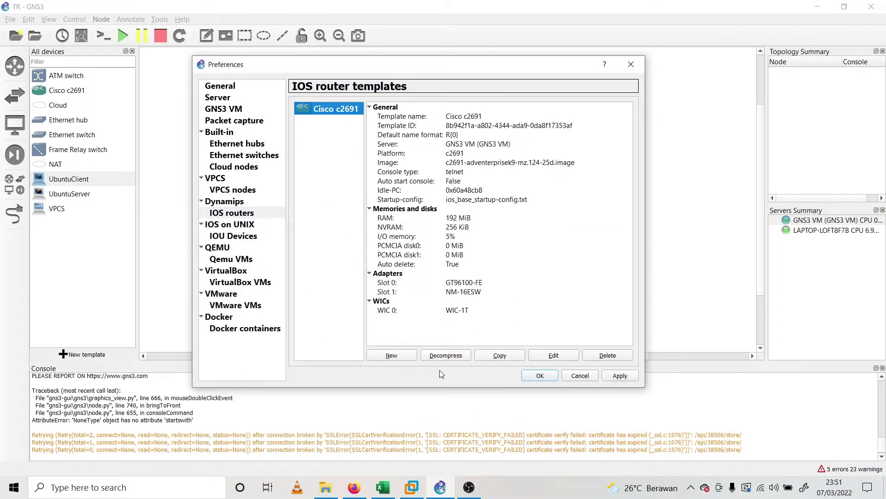
# Begin a new IOS router template on the GNS3 VM, browse for an image, then cancel
pyautogui.click(392, 355)
pyautogui.click(351, 197)
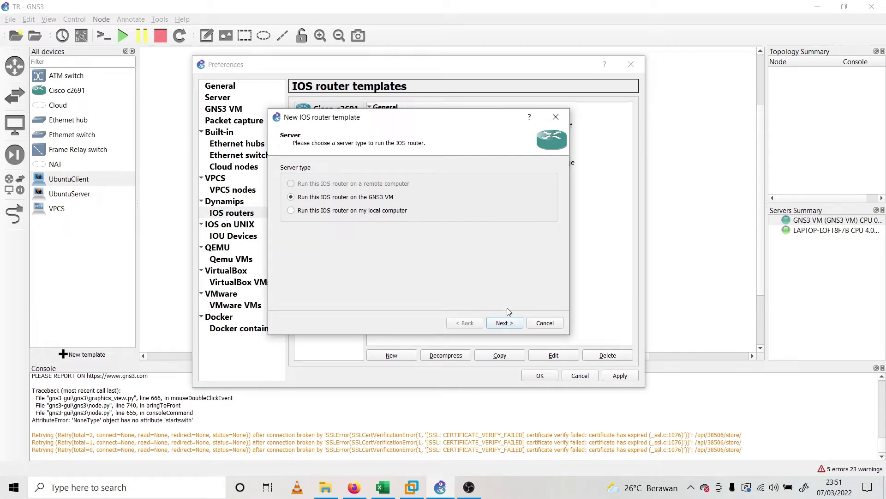
pyautogui.click(504, 322)
pyautogui.click(363, 170)
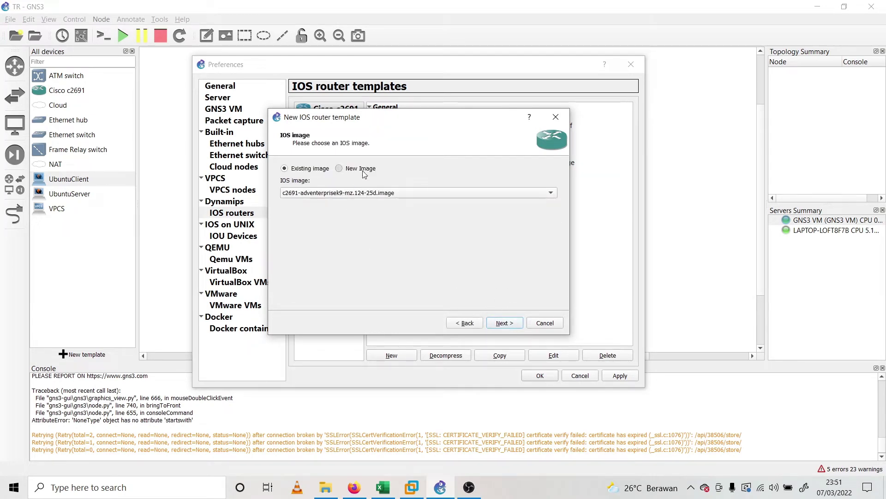
pyautogui.click(541, 193)
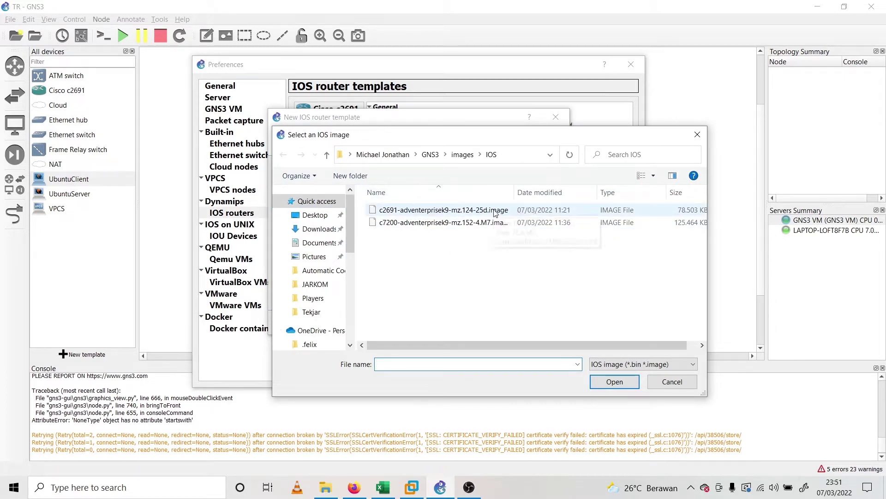
pyautogui.moveTo(514, 193); pyautogui.dragTo(605, 194)
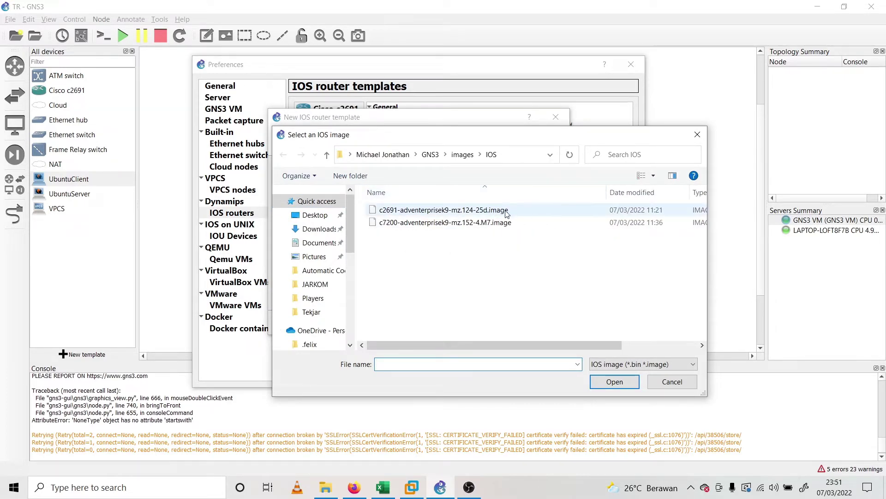
pyautogui.click(672, 381)
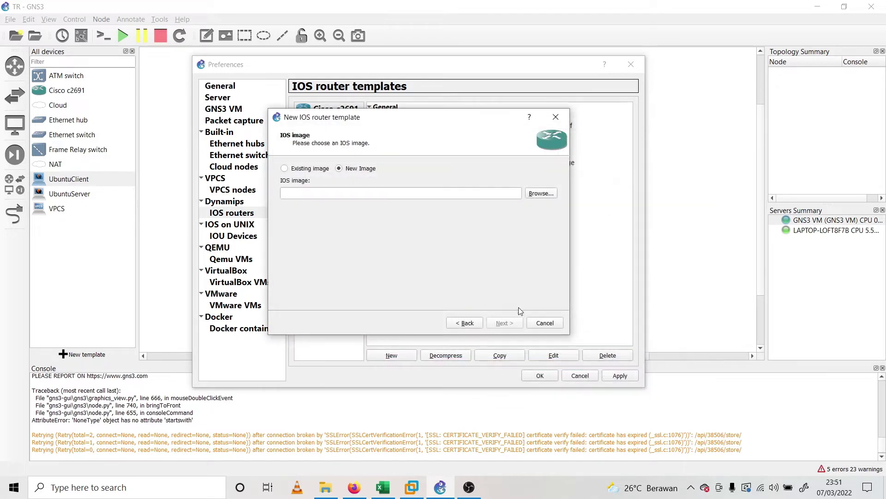
pyautogui.click(545, 323)
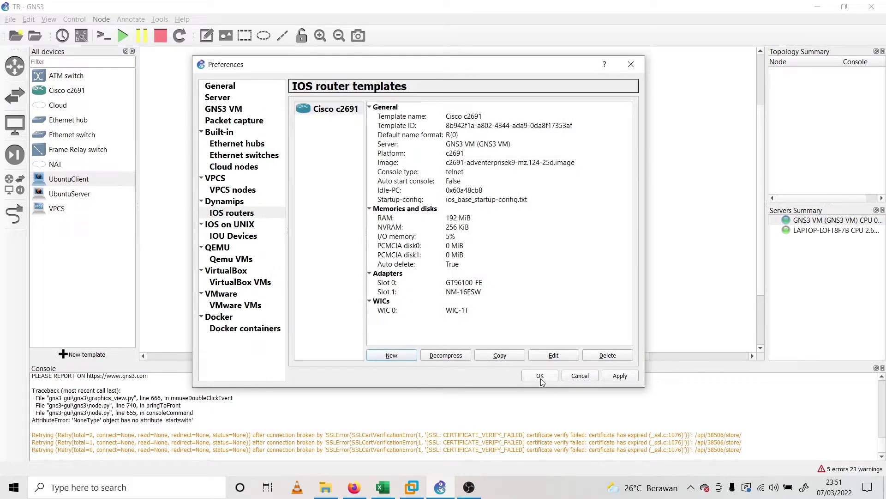
pyautogui.click(354, 487)
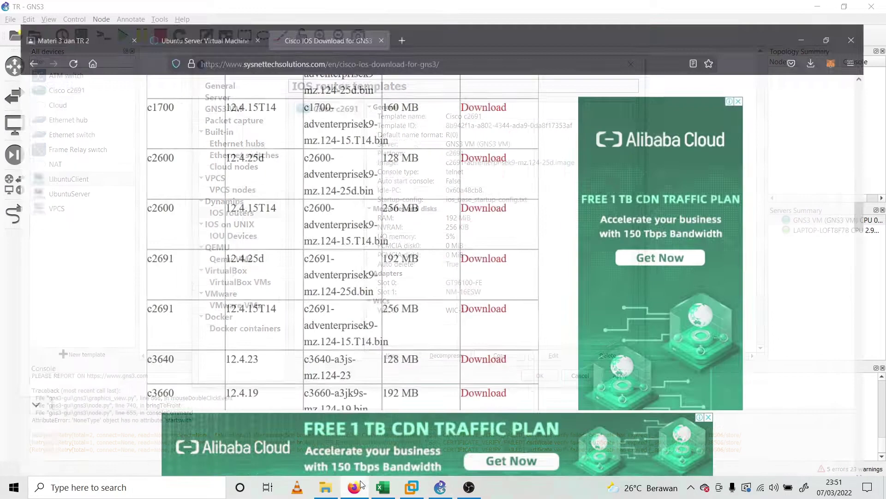
# Scroll through the Tugas Rancang 2 slides in the 'Materi 3 dan TR 2' tab, then return to GNS3
pyautogui.click(65, 13)
pyautogui.scroll(8, 502, 316)
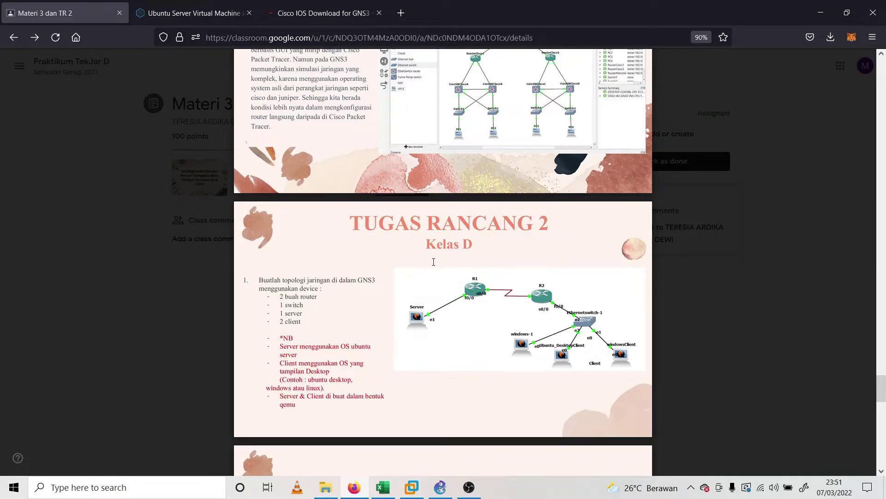
pyautogui.scroll(-15, 451, 291)
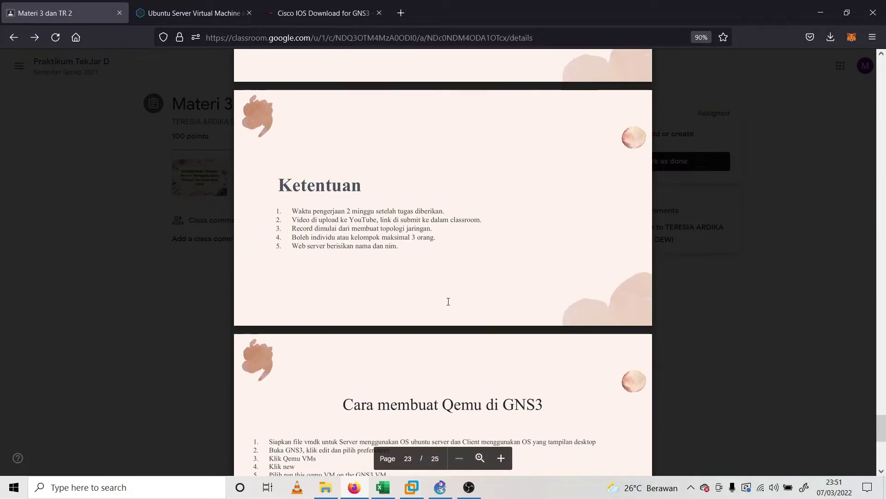
pyautogui.scroll(15, 458, 315)
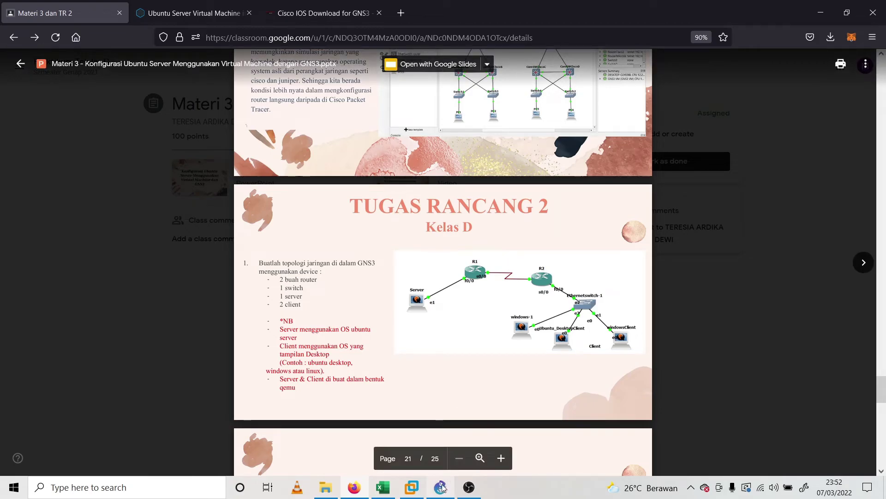
pyautogui.click(415, 487)
pyautogui.click(429, 487)
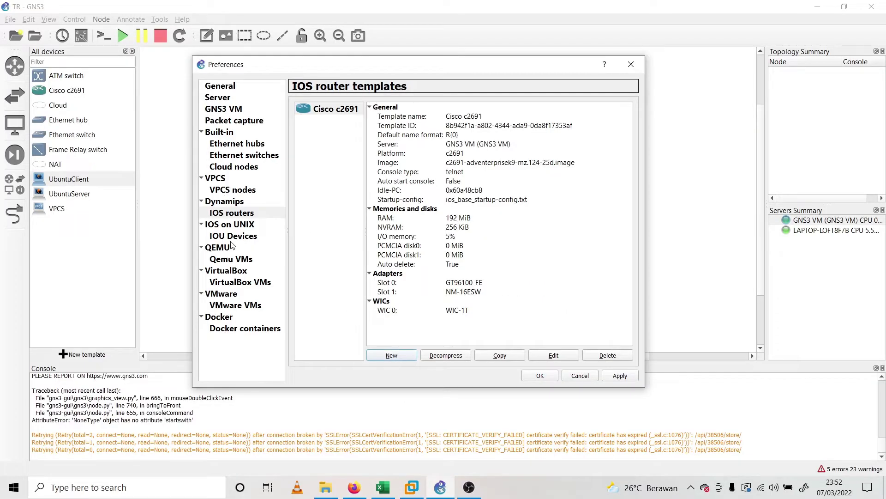
# Set the UbuntuServer QEMU template to 2 network adapters and apply the preferences
pyautogui.click(240, 261)
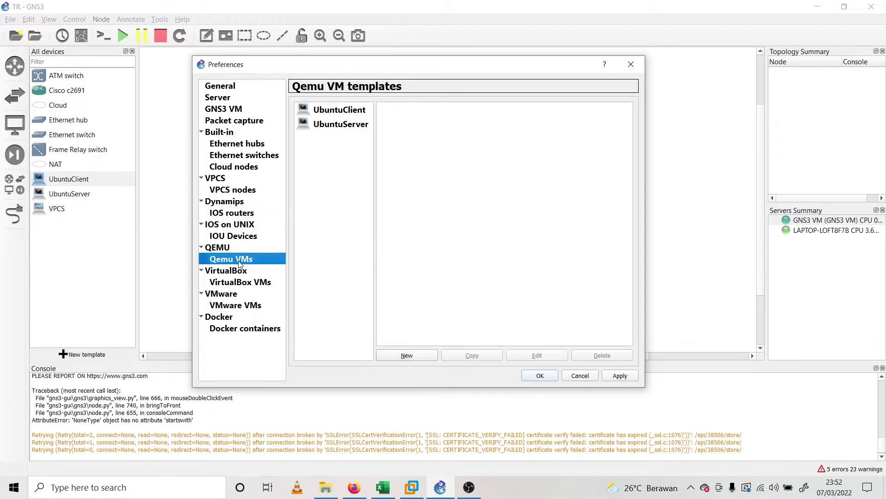
pyautogui.click(351, 126)
pyautogui.click(549, 355)
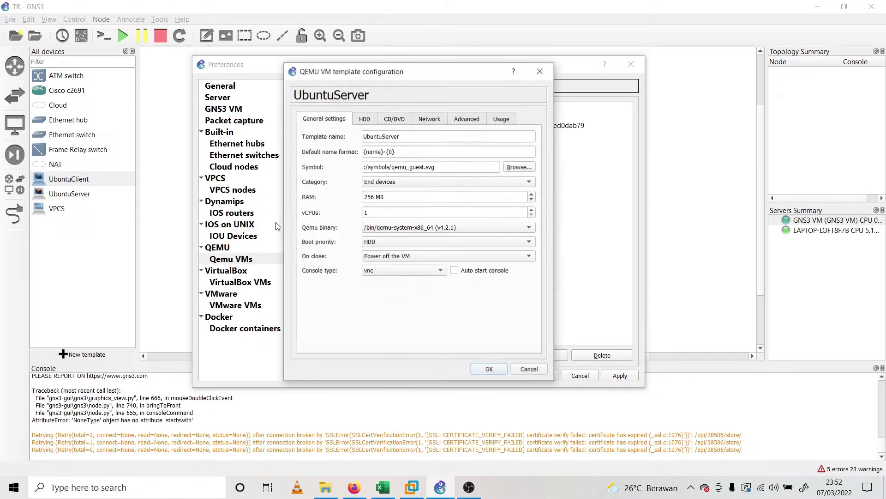
pyautogui.click(429, 119)
pyautogui.moveTo(422, 137); pyautogui.dragTo(347, 132)
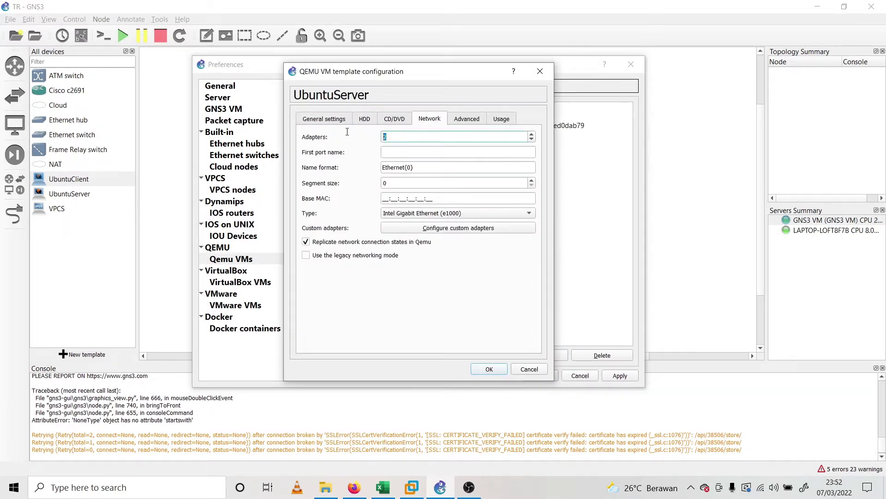
pyautogui.click(500, 371)
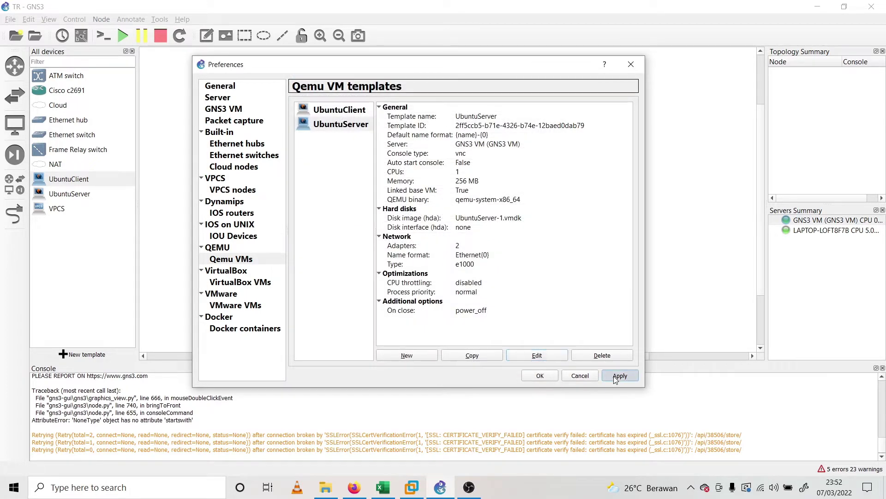
pyautogui.click(540, 375)
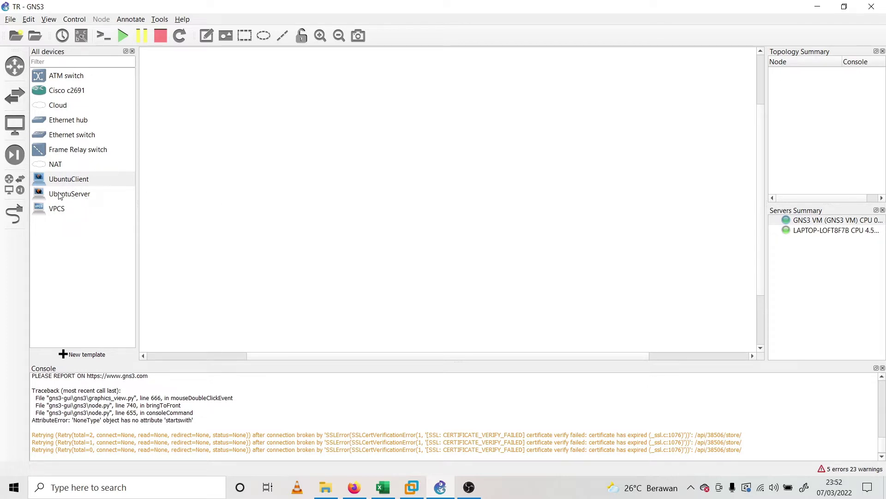
# Place UbuntuServer-1, two UbuntuClients and c2691 routers R1 and R2, arranging R1 beside R2
pyautogui.moveTo(64, 192); pyautogui.dragTo(246, 208)
pyautogui.moveTo(96, 184); pyautogui.dragTo(663, 277)
pyautogui.moveTo(505, 262); pyautogui.dragTo(525, 276)
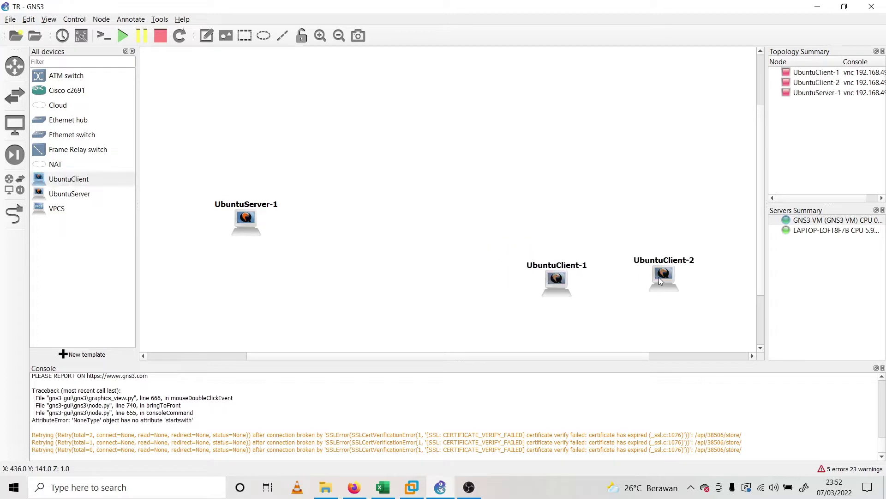
pyautogui.click(183, 163)
pyautogui.moveTo(72, 92); pyautogui.dragTo(537, 161)
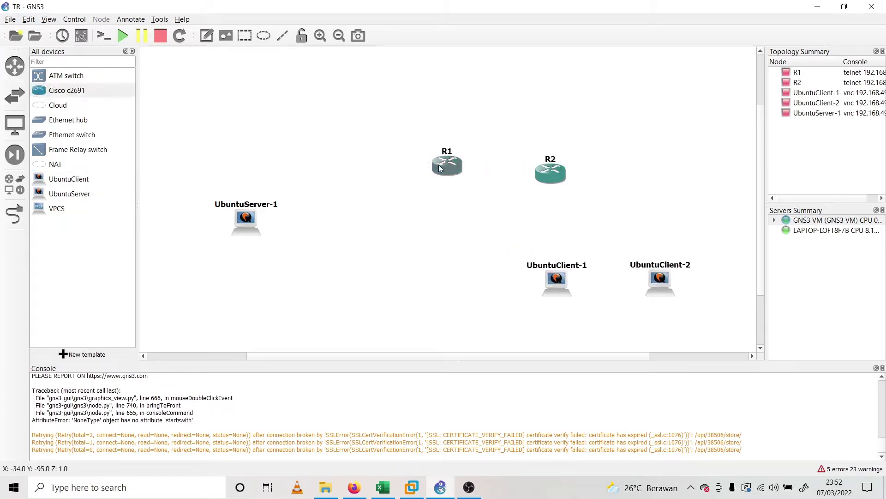
pyautogui.moveTo(439, 166); pyautogui.dragTo(380, 157)
pyautogui.moveTo(551, 173); pyautogui.dragTo(488, 157)
pyautogui.click(543, 206)
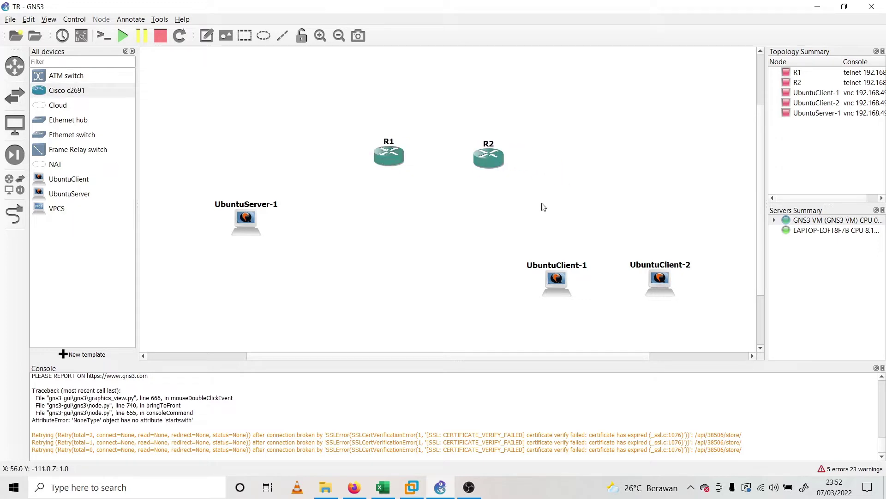
# Open R1's configuration and close it without changes
pyautogui.rightClick(388, 155)
pyautogui.click(421, 160)
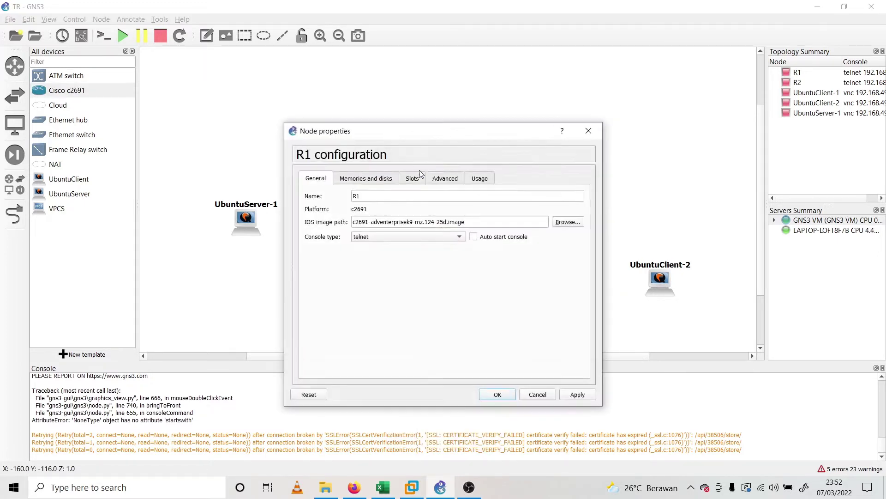
pyautogui.click(588, 132)
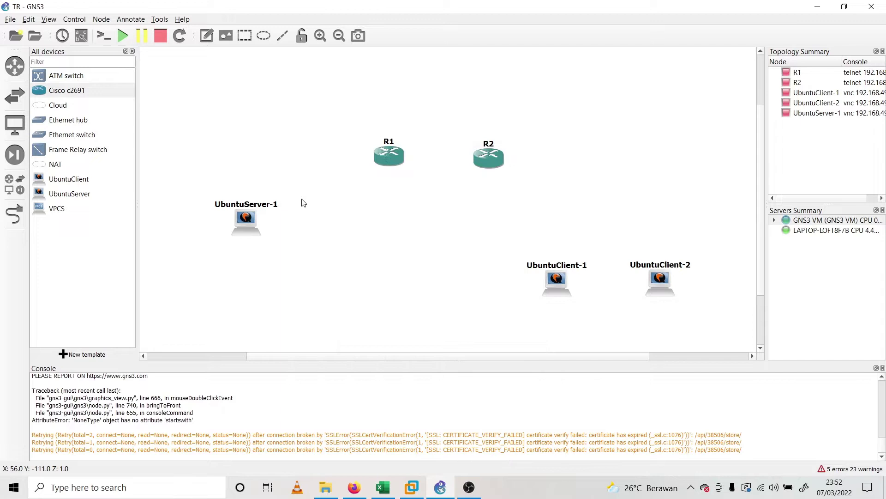
# Begin a link from UbuntuServer-1's Ethernet0 toward R1, then cancel it
pyautogui.click(18, 216)
pyautogui.click(239, 227)
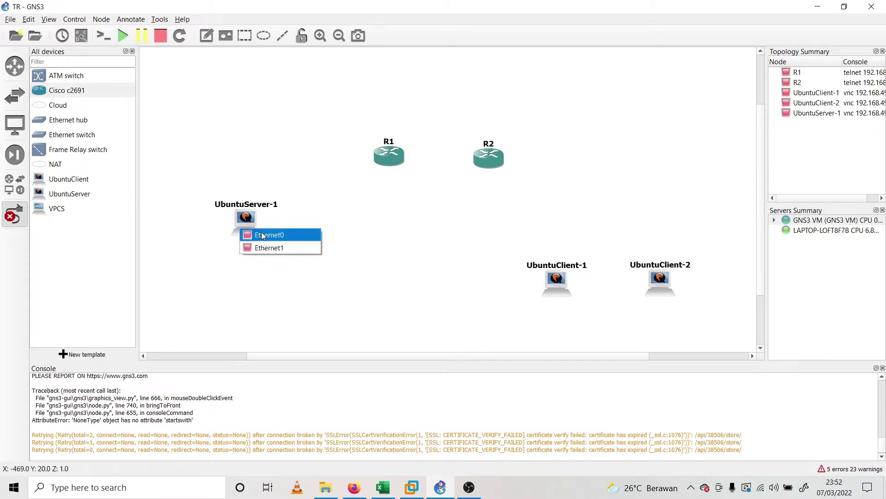
pyautogui.click(265, 236)
pyautogui.click(392, 154)
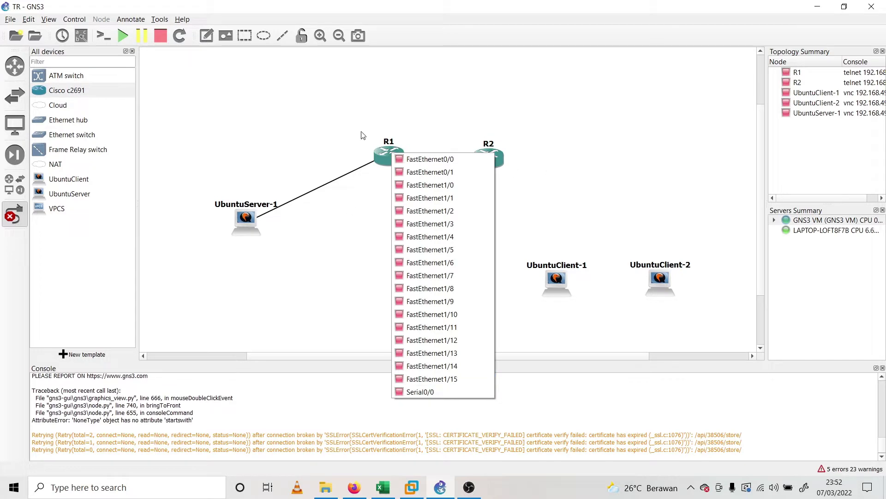
pyautogui.click(434, 99)
pyautogui.rightClick(351, 185)
pyautogui.rightClick(388, 155)
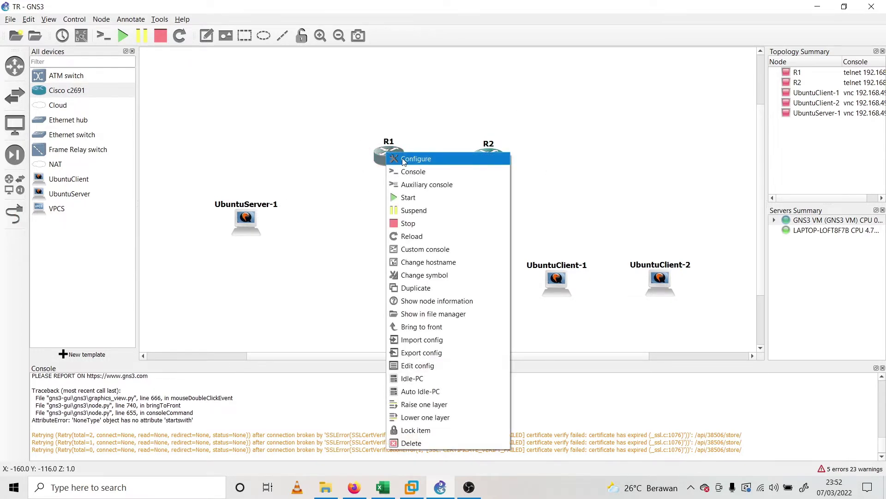
# Fit R1 with an NM-16ESW module in slot 1 and a WIC-1T card in wic 0
pyautogui.click(404, 162)
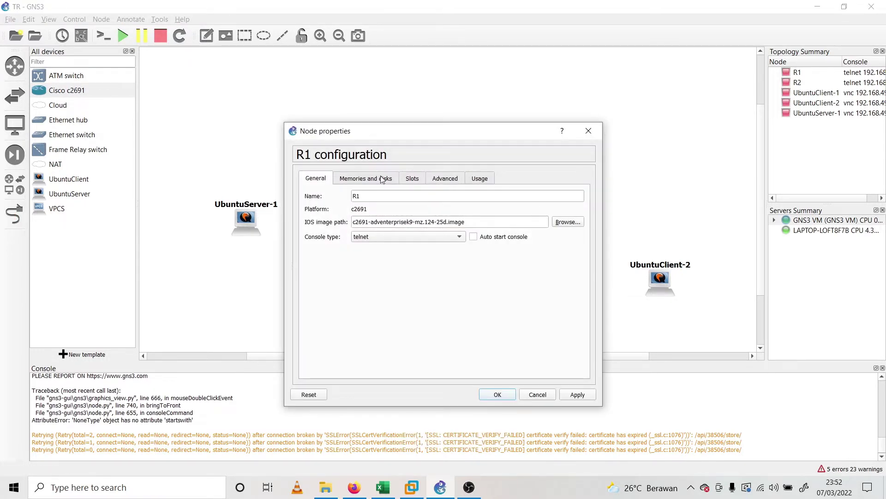
pyautogui.click(450, 180)
pyautogui.click(408, 181)
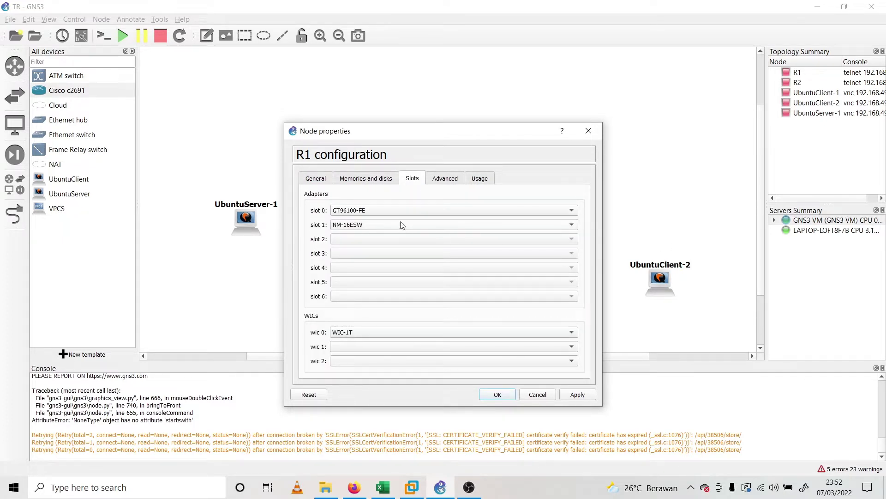
pyautogui.moveTo(454, 138); pyautogui.dragTo(581, 95)
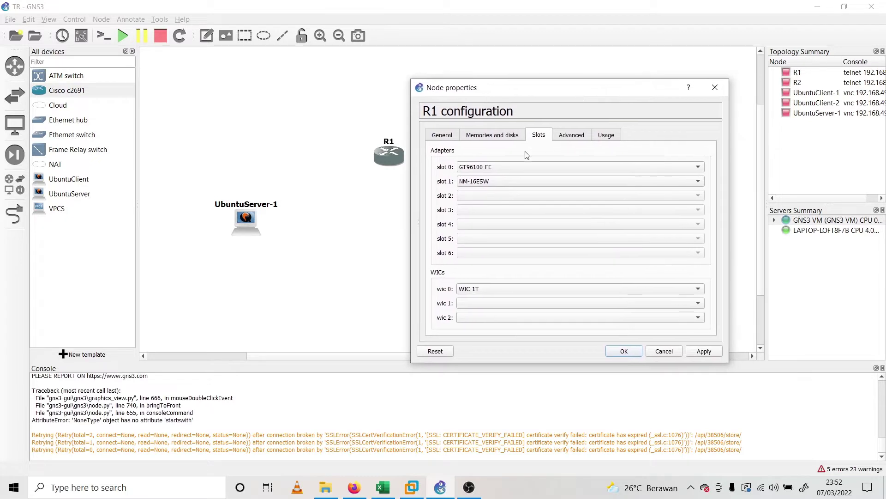
pyautogui.click(483, 182)
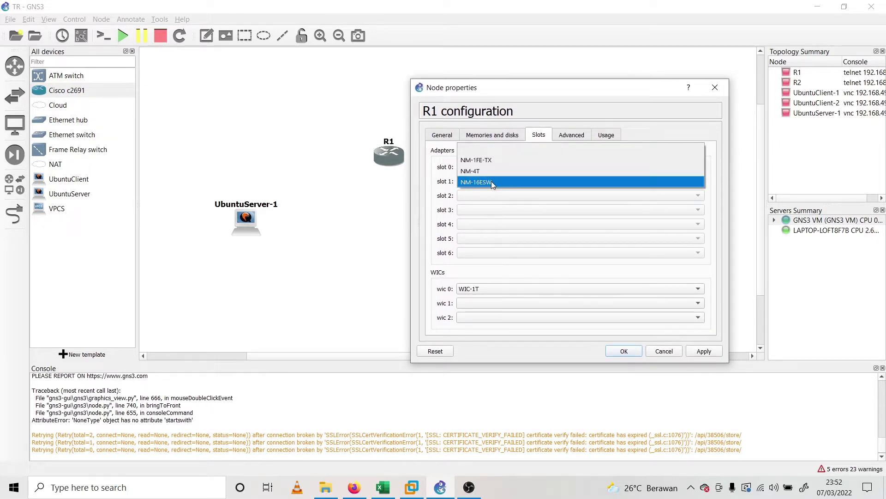
pyautogui.click(493, 183)
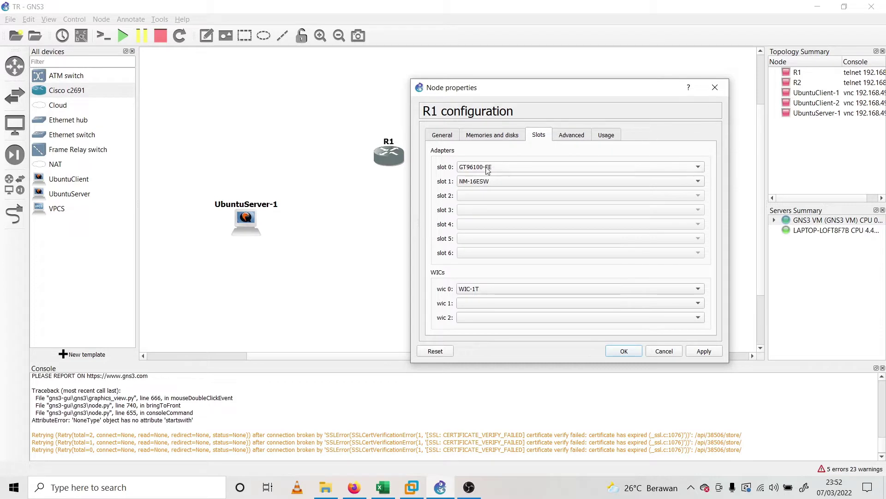
pyautogui.click(384, 155)
pyautogui.moveTo(610, 95); pyautogui.dragTo(577, 101)
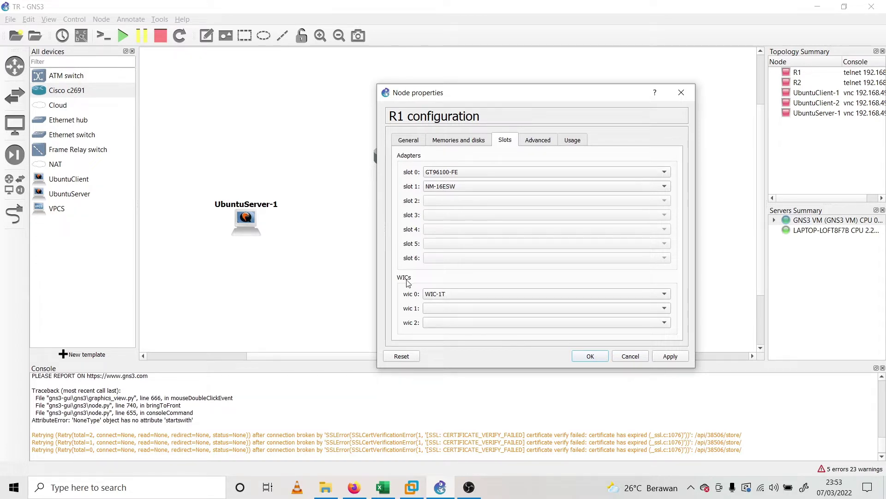
pyautogui.click(432, 296)
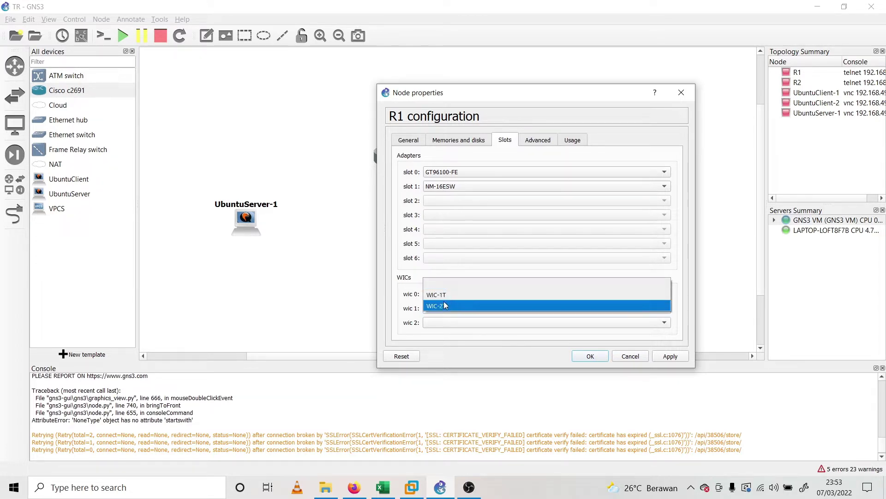
pyautogui.click(453, 295)
pyautogui.click(589, 358)
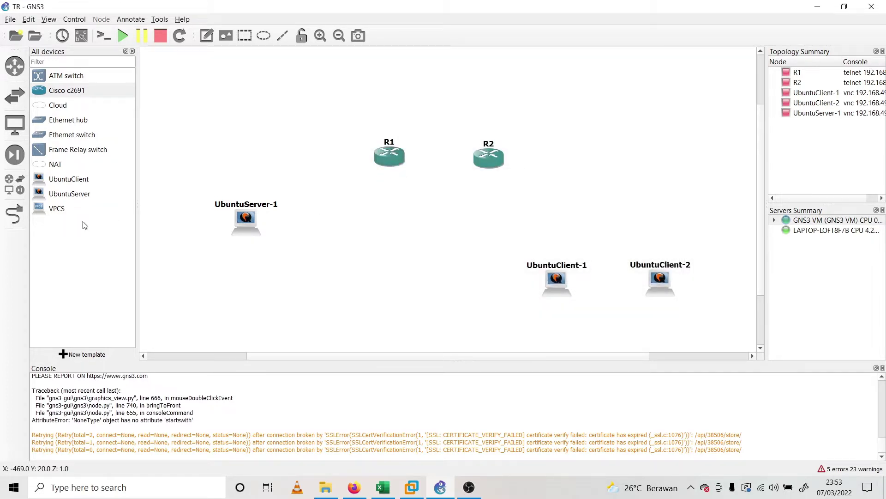
# Start a link from R1's Serial0/0, then cancel it
pyautogui.click(15, 214)
pyautogui.click(389, 157)
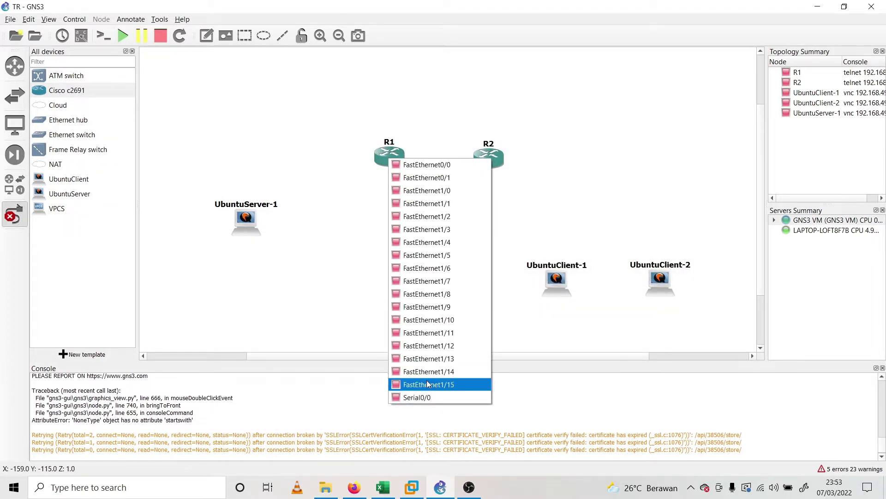
pyautogui.click(417, 398)
pyautogui.press('Escape')
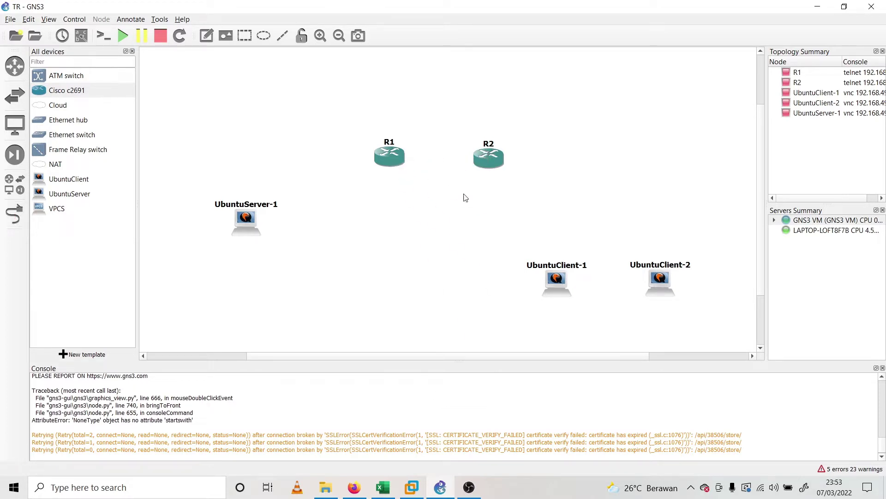
# Replace R1's wic 0 card with a WIC-2T and save its configuration
pyautogui.rightClick(391, 151)
pyautogui.click(415, 157)
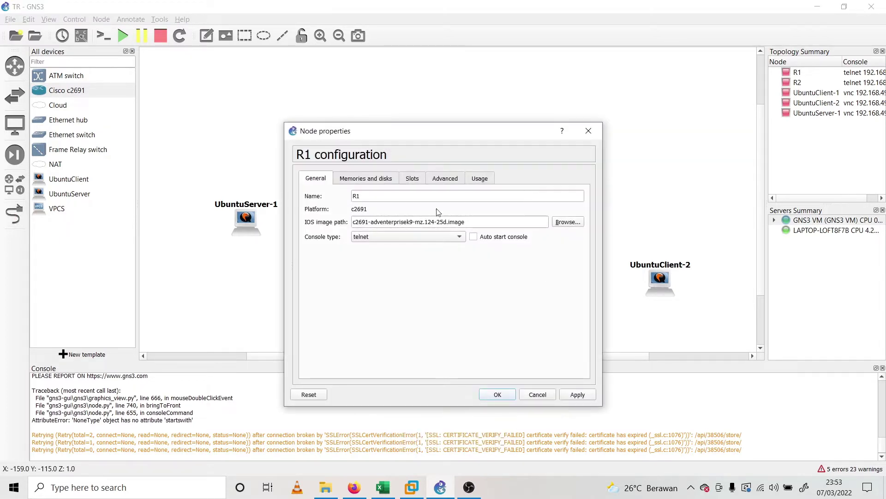
pyautogui.click(404, 180)
pyautogui.click(366, 178)
pyautogui.click(412, 178)
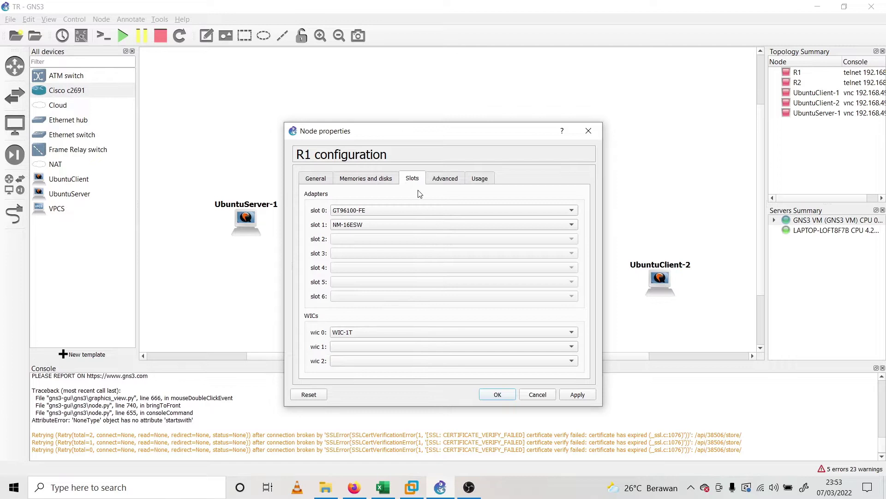
pyautogui.click(427, 333)
pyautogui.click(403, 344)
pyautogui.click(499, 394)
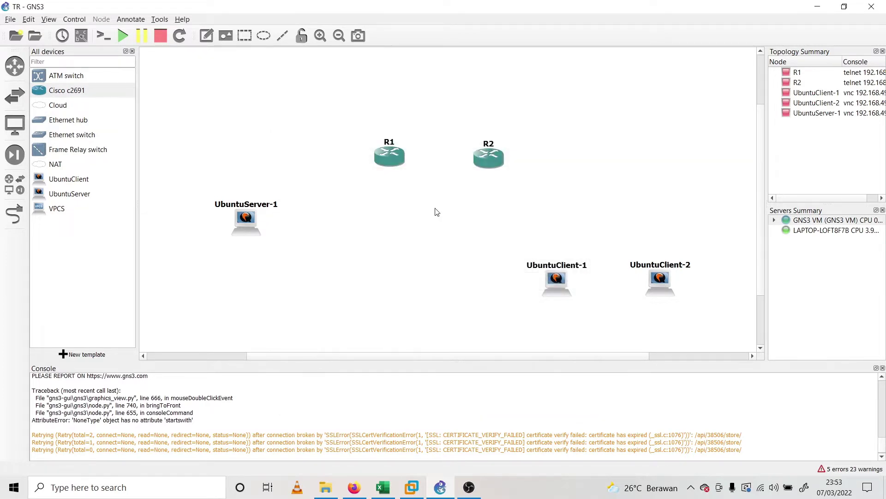
pyautogui.moveTo(395, 154); pyautogui.dragTo(394, 157)
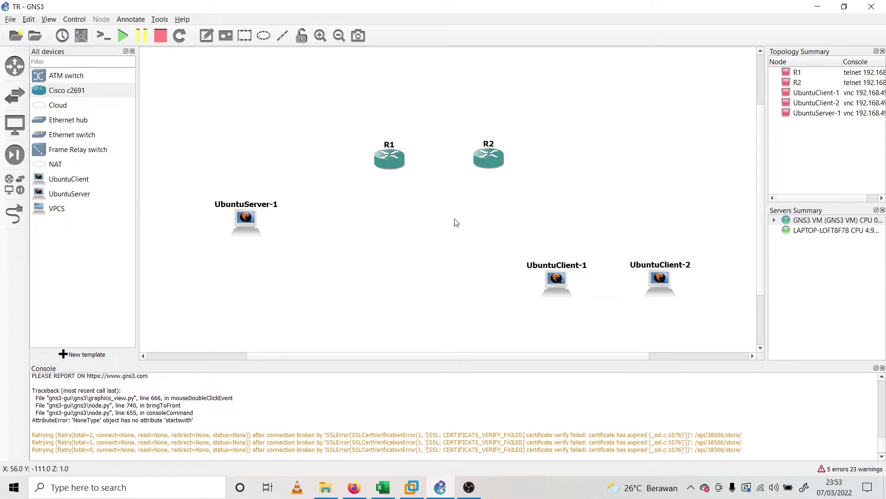
# Link UbuntuServer-1's Ethernet0 to R1 on FastEthernet1/15
pyautogui.click(13, 215)
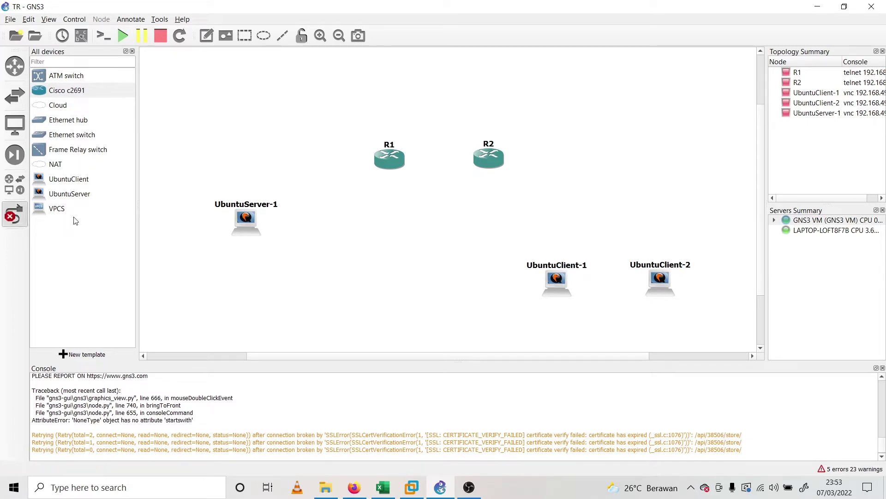
pyautogui.click(246, 227)
pyautogui.click(275, 231)
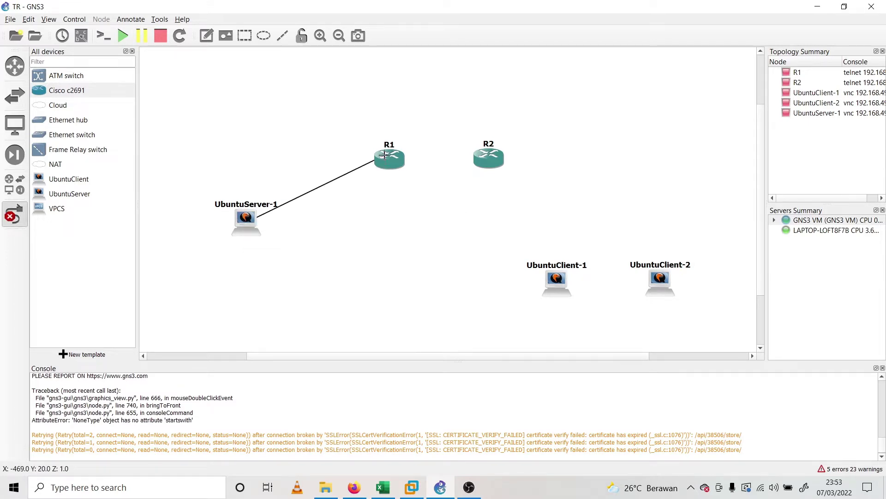
pyautogui.click(389, 159)
pyautogui.click(402, 163)
# Create a serial link from R1 to R2's Serial0/0
pyautogui.click(390, 163)
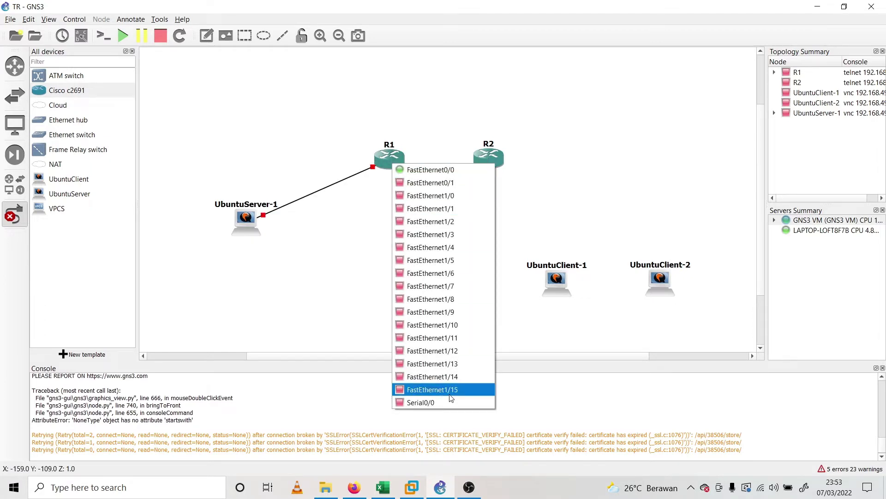
pyautogui.click(427, 390)
pyautogui.click(488, 160)
pyautogui.click(542, 400)
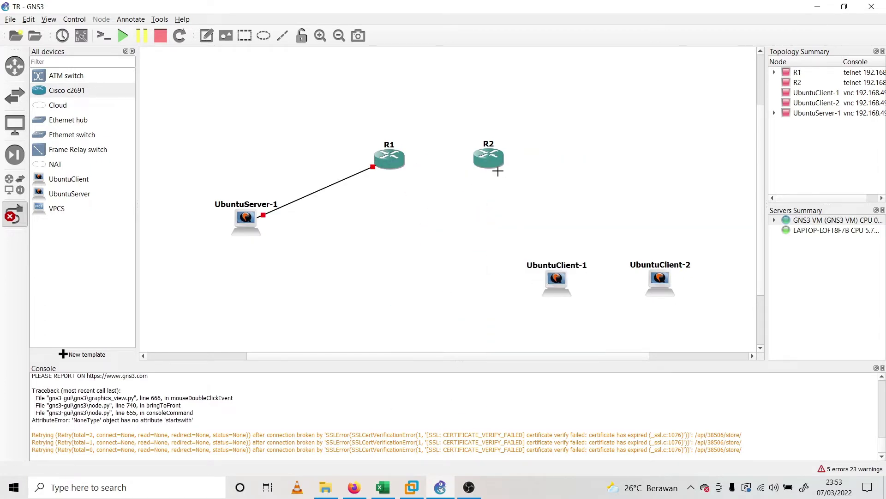
# Link R2's FastEthernet0/0 to UbuntuClient-1's Ethernet0, then delete that trial link
pyautogui.click(494, 162)
pyautogui.click(528, 167)
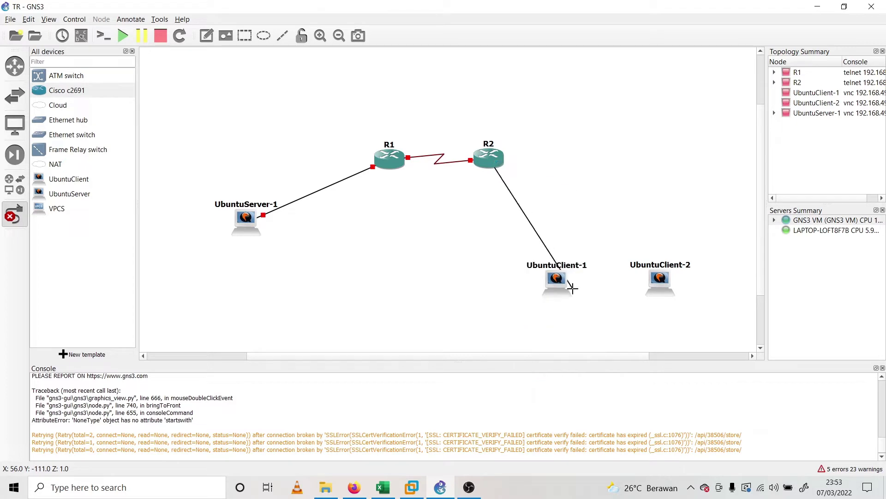
pyautogui.click(553, 279)
pyautogui.click(596, 288)
pyautogui.click(494, 186)
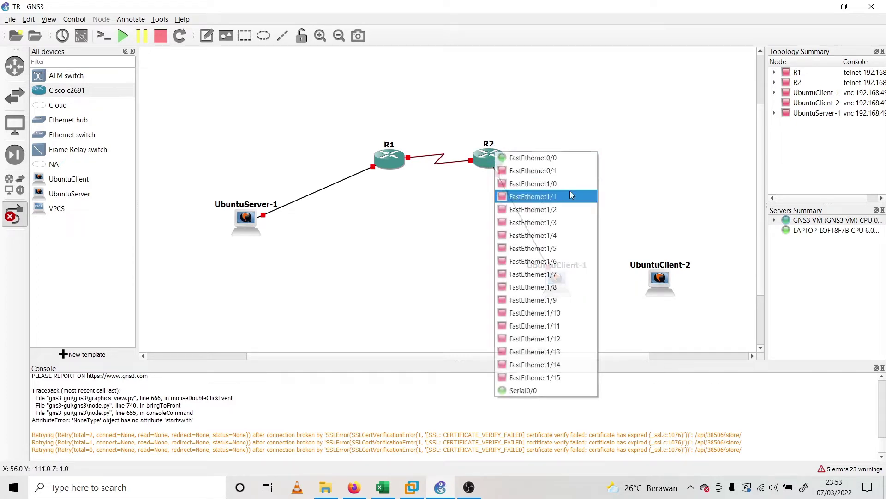
pyautogui.press('Escape')
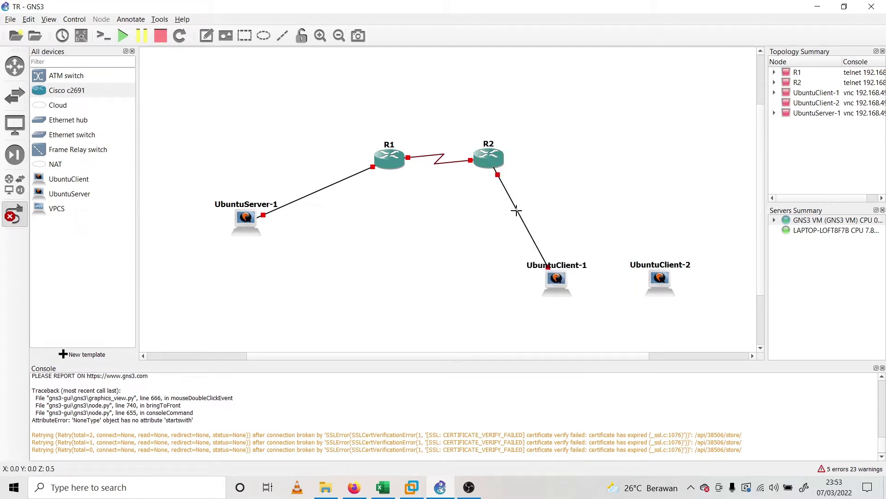
pyautogui.click(519, 211)
pyautogui.press('Delete')
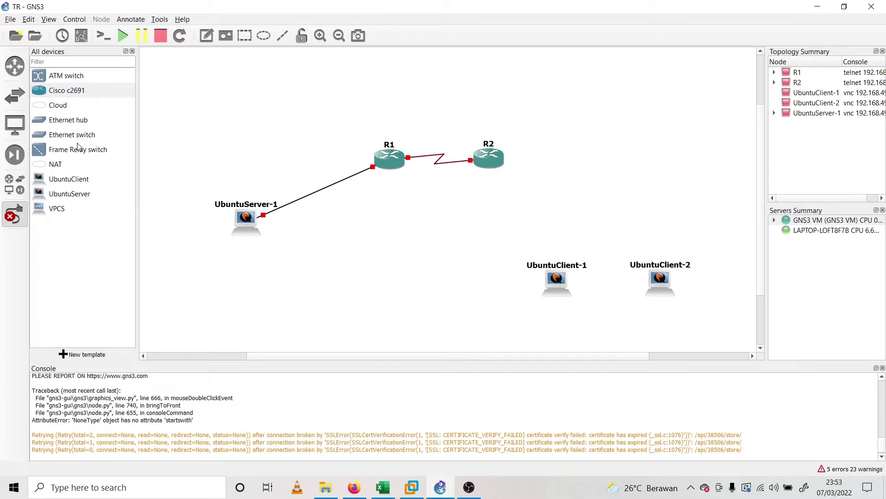
# Add an Ethernet switch, Switch1, running on the GNS3 VM server
pyautogui.moveTo(81, 137); pyautogui.dragTo(614, 281)
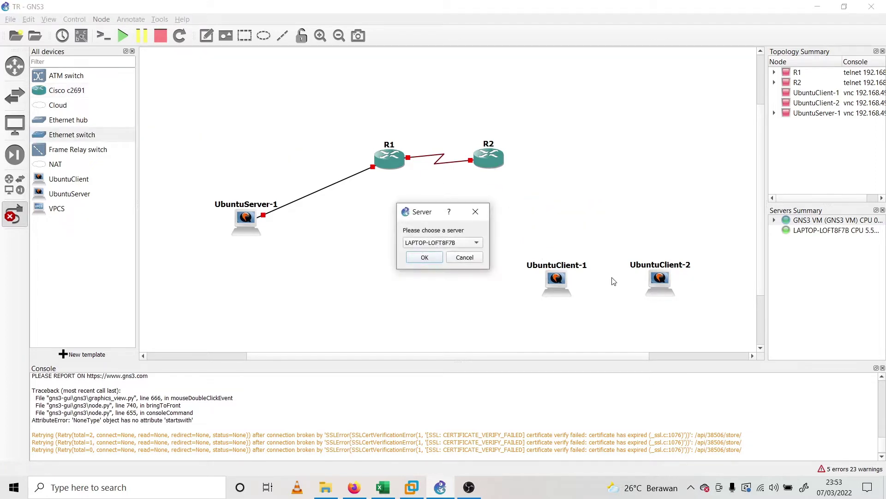
pyautogui.click(458, 242)
pyautogui.click(455, 254)
pyautogui.click(423, 257)
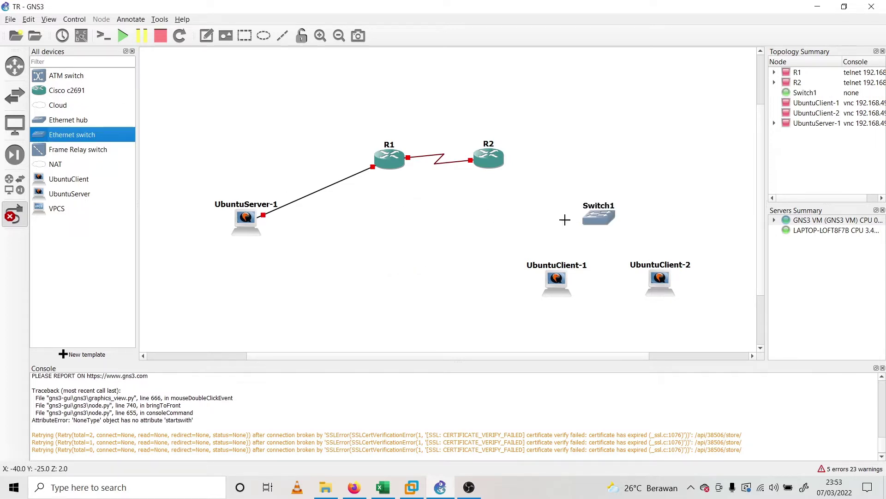
# Link Switch1's Ethernet0 to R2, then delete that link
pyautogui.click(603, 215)
pyautogui.click(614, 218)
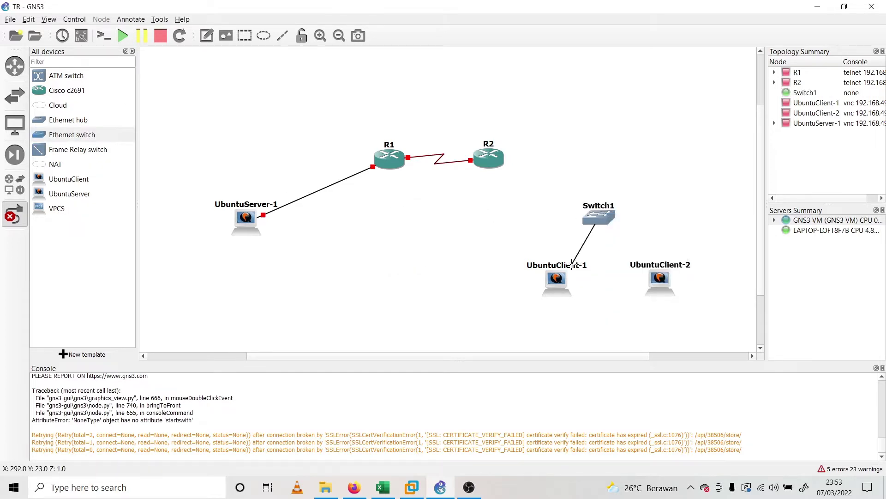
pyautogui.click(489, 158)
pyautogui.click(555, 175)
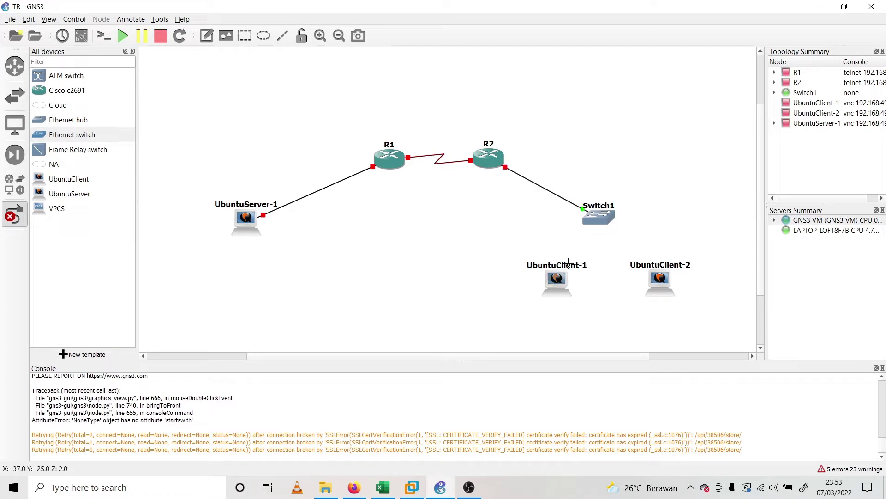
pyautogui.click(596, 219)
pyautogui.click(633, 239)
pyautogui.click(540, 186)
pyautogui.press('Delete')
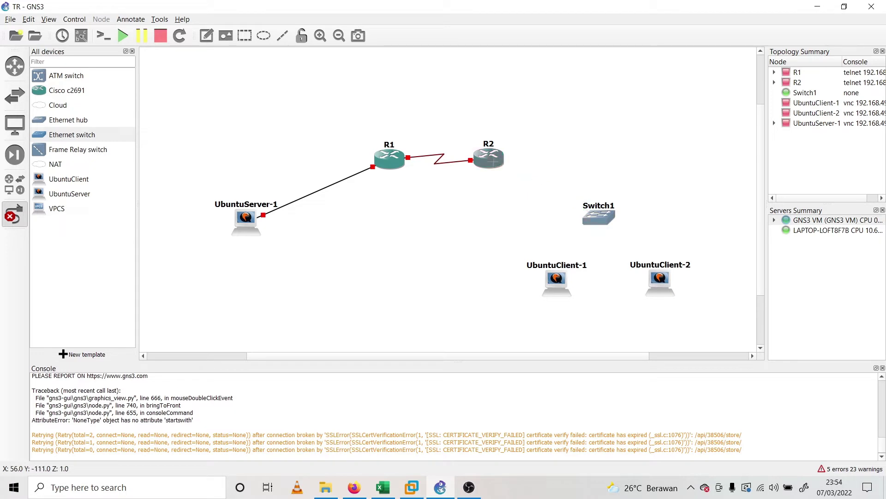
# Connect R2's FastEthernet0/1 to Switch1
pyautogui.click(493, 161)
pyautogui.click(538, 181)
pyautogui.click(611, 216)
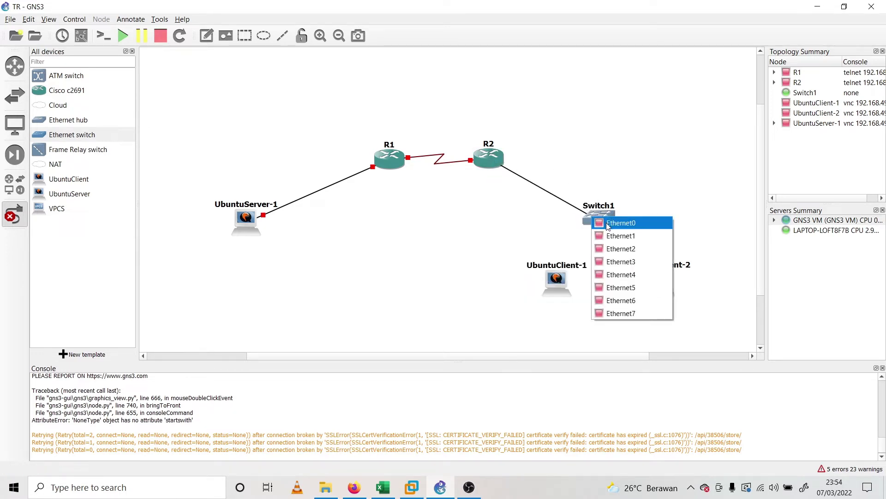
pyautogui.click(628, 223)
# Wire Switch1 Ethernet1 to UbuntuClient-1 and Ethernet2 to UbuntuClient-2, then start all devices
pyautogui.click(597, 226)
pyautogui.click(619, 238)
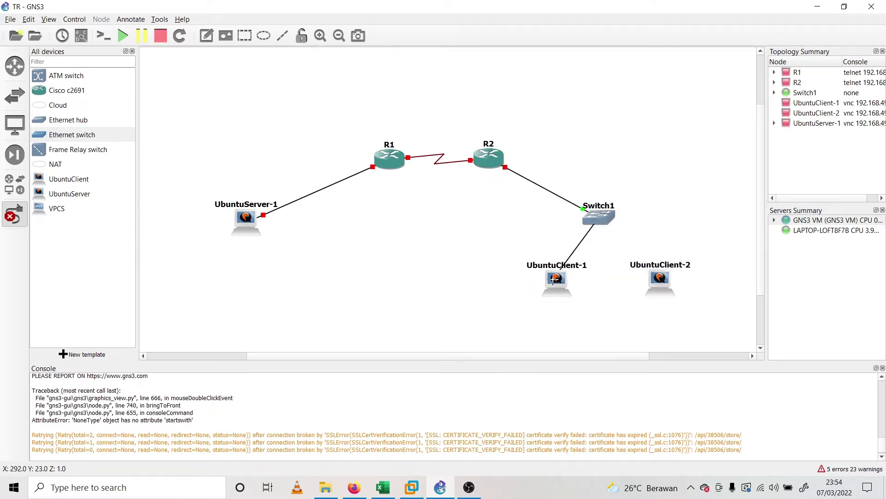
pyautogui.click(557, 279)
pyautogui.click(586, 286)
pyautogui.click(601, 215)
pyautogui.click(644, 245)
pyautogui.click(665, 285)
pyautogui.click(683, 289)
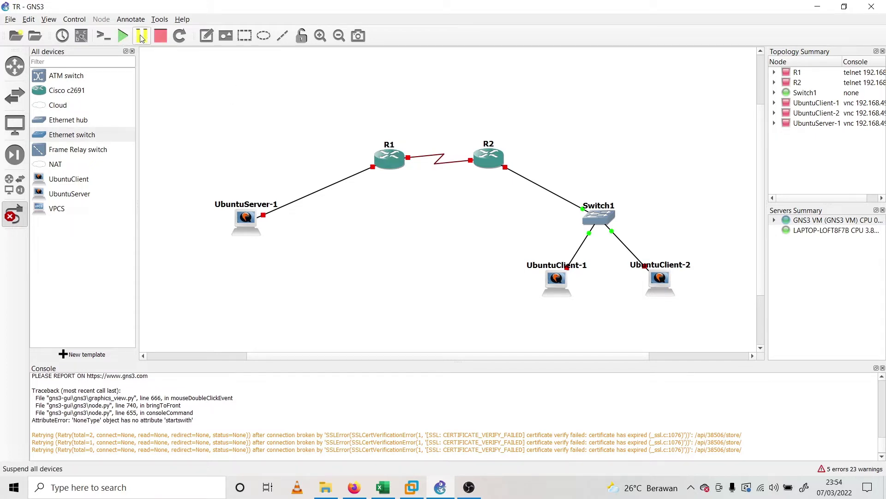
pyautogui.click(123, 39)
# Confirm starting all lab devices and filter the device list to routers
pyautogui.click(459, 254)
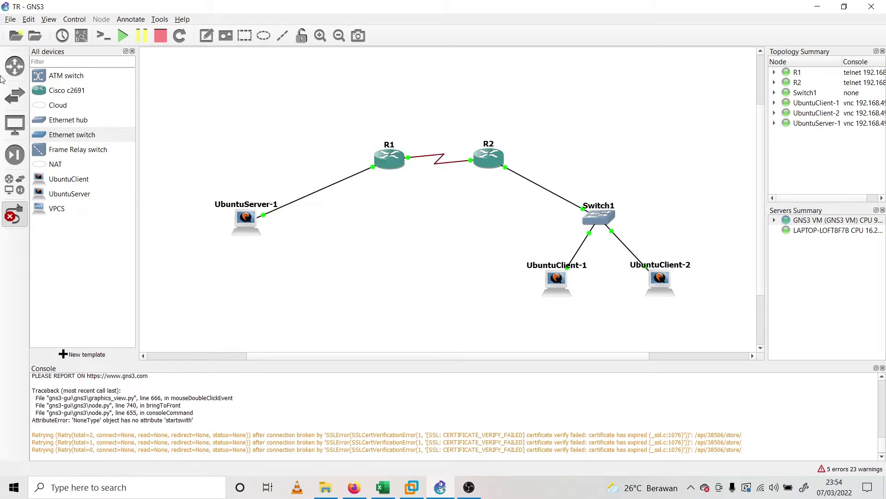
pyautogui.click(14, 66)
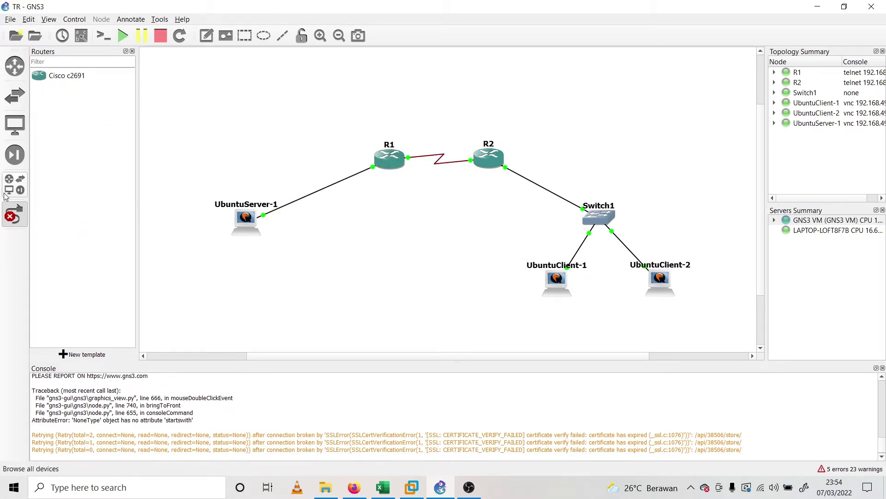
pyautogui.press('Escape')
# Reposition R1 and R2 slightly, then switch to the VLSM workbook in Excel
pyautogui.moveTo(395, 157); pyautogui.dragTo(369, 155)
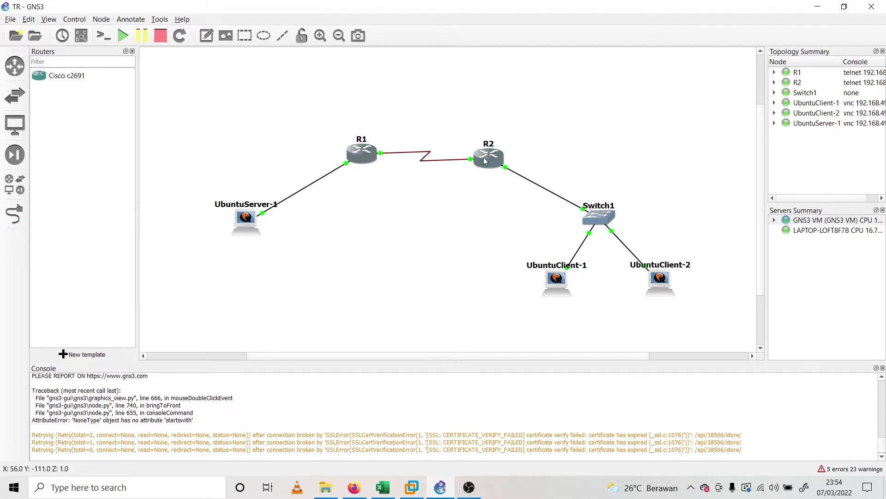
pyautogui.moveTo(488, 157); pyautogui.dragTo(489, 154)
pyautogui.click(483, 220)
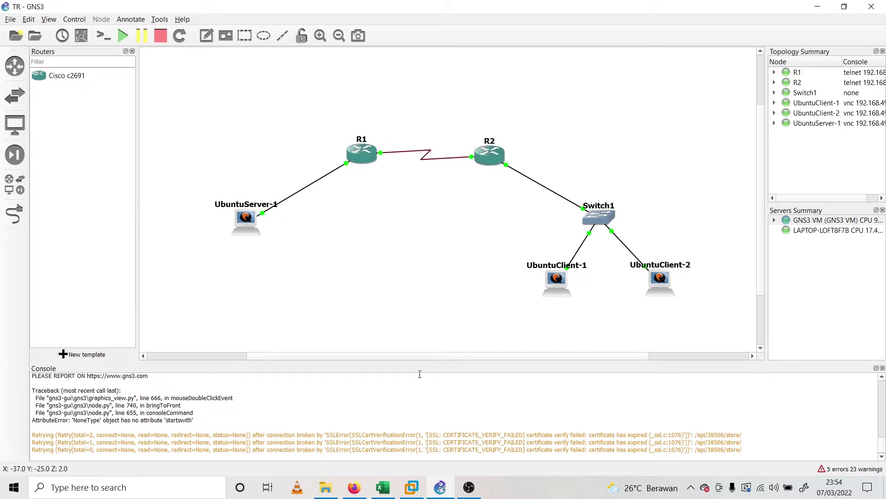
pyautogui.click(383, 487)
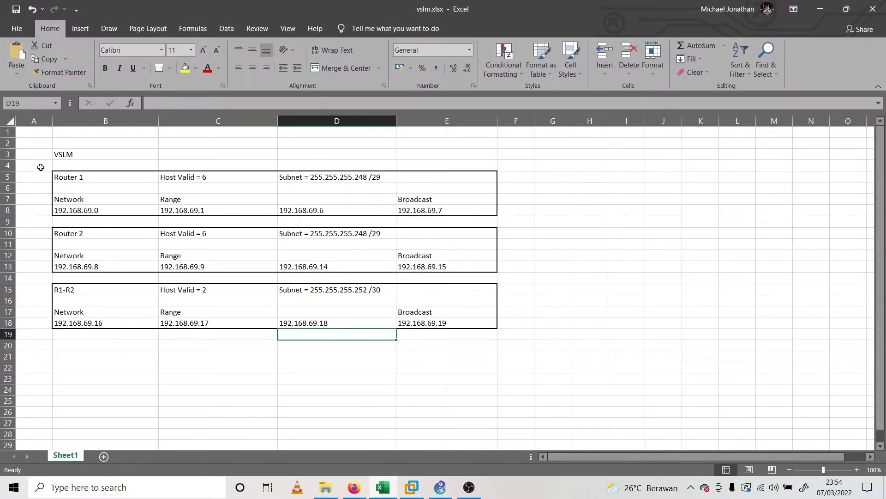
pyautogui.moveTo(37, 155); pyautogui.dragTo(518, 348)
pyautogui.click(516, 367)
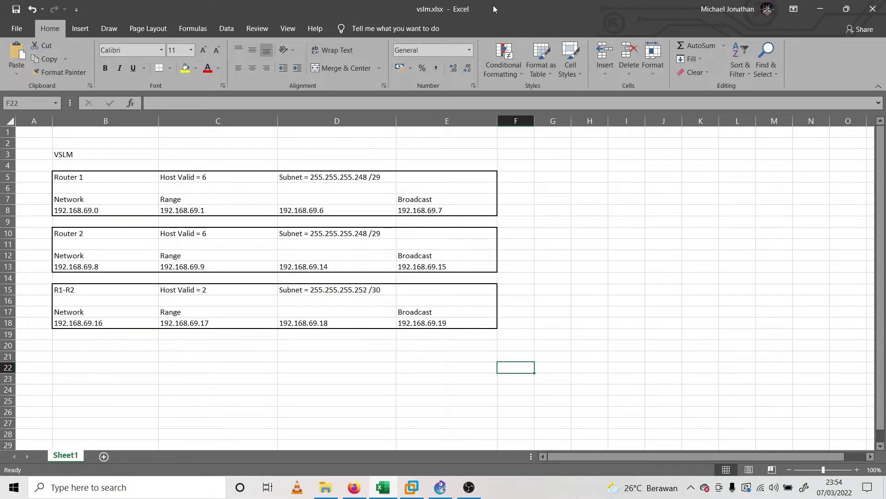
pyautogui.moveTo(493, 4); pyautogui.dragTo(497, 23)
pyautogui.click(217, 182)
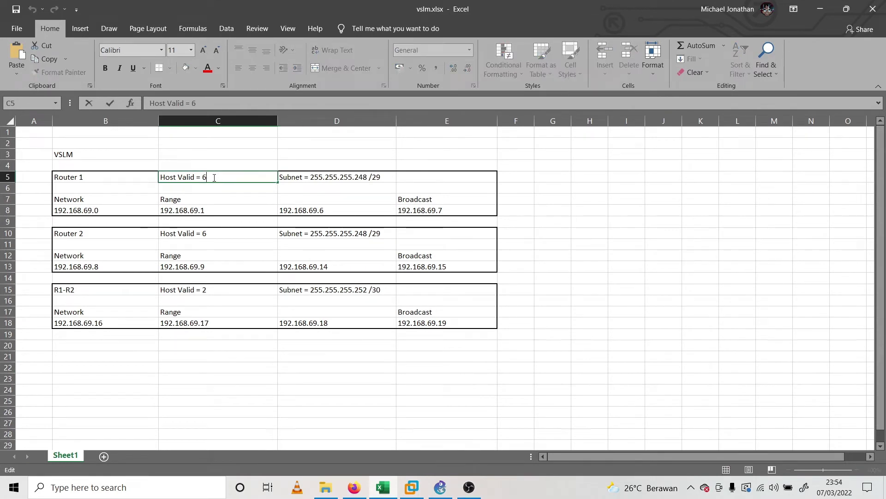
pyautogui.click(236, 226)
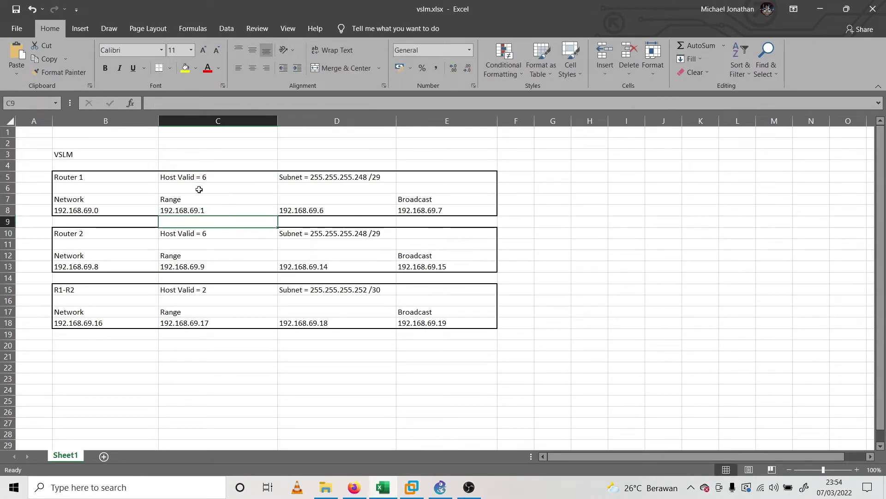
pyautogui.click(222, 294)
pyautogui.moveTo(517, 3); pyautogui.dragTo(471, 2)
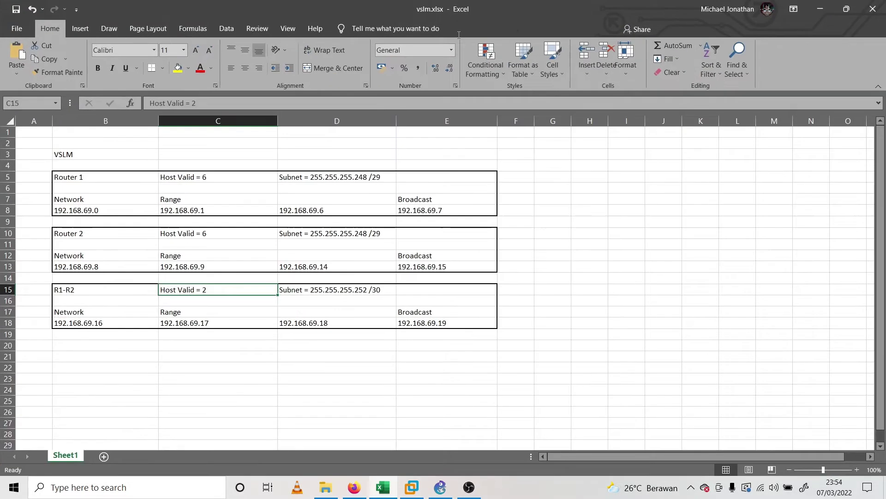
pyautogui.click(413, 490)
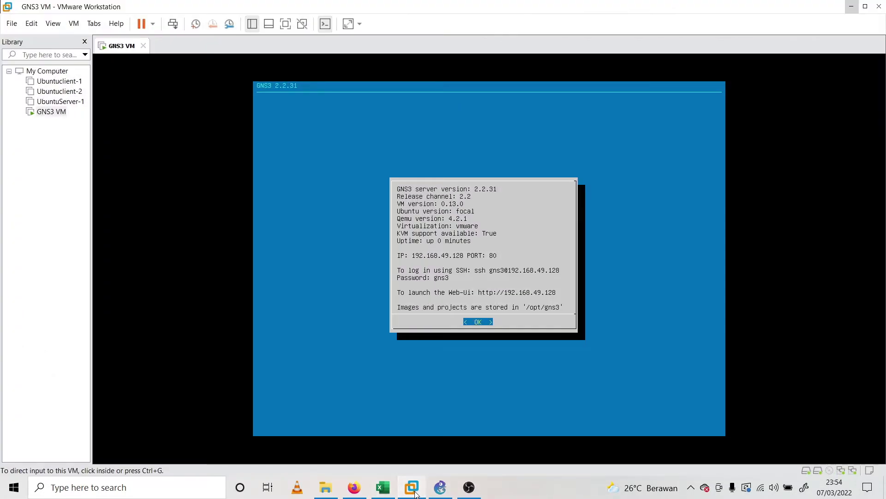
# Bring GNS3 forward and open a console session to R1
pyautogui.click(415, 492)
pyautogui.click(440, 489)
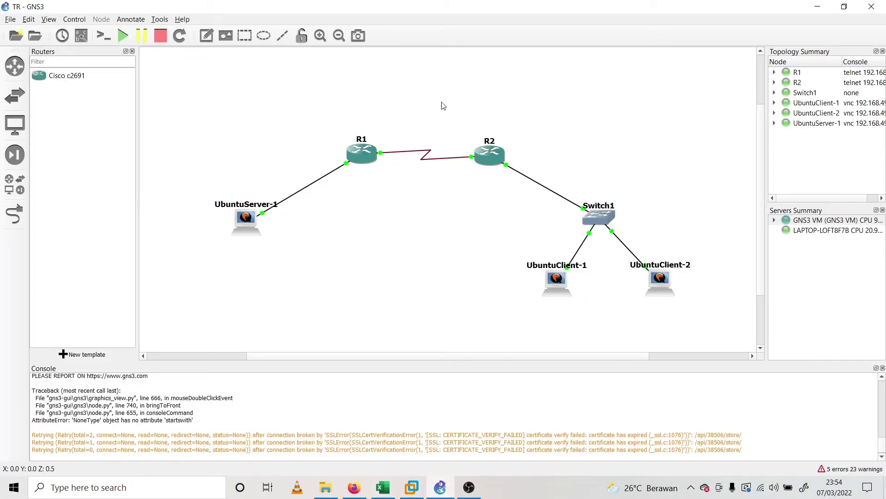
pyautogui.rightClick(367, 146)
pyautogui.click(392, 167)
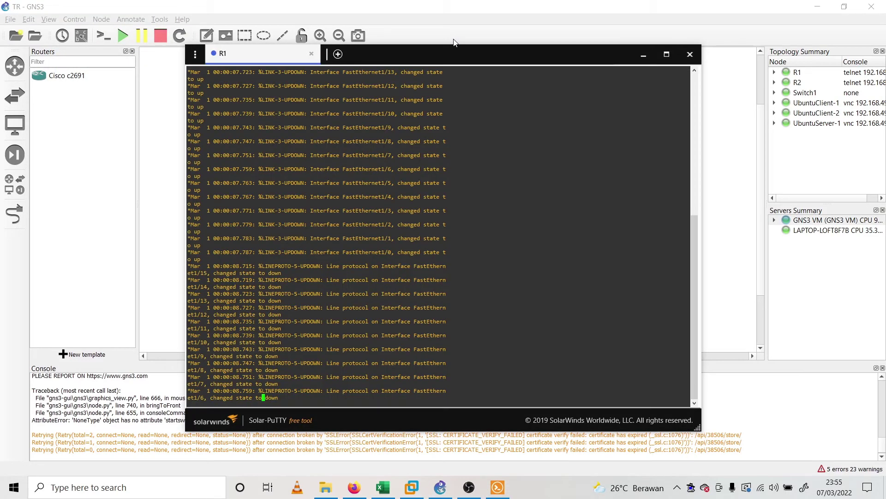
# Open a console session to router R2 from the GNS3 topology
pyautogui.click(454, 41)
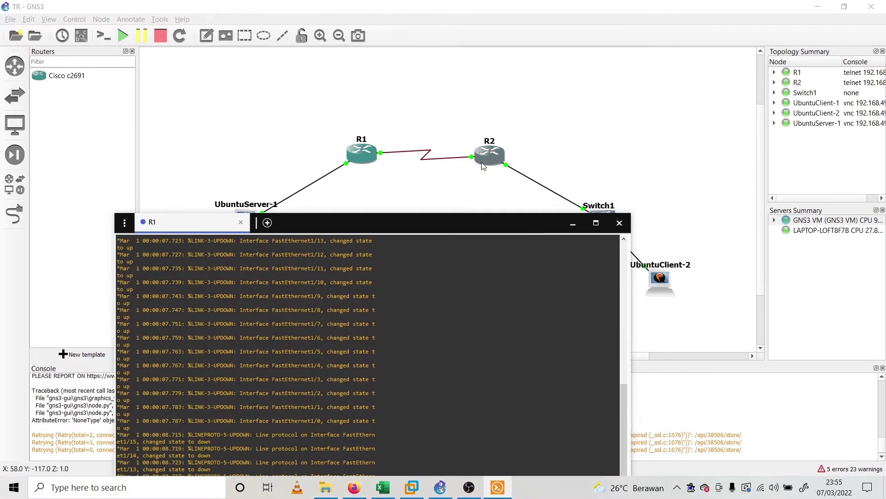
pyautogui.rightClick(483, 166)
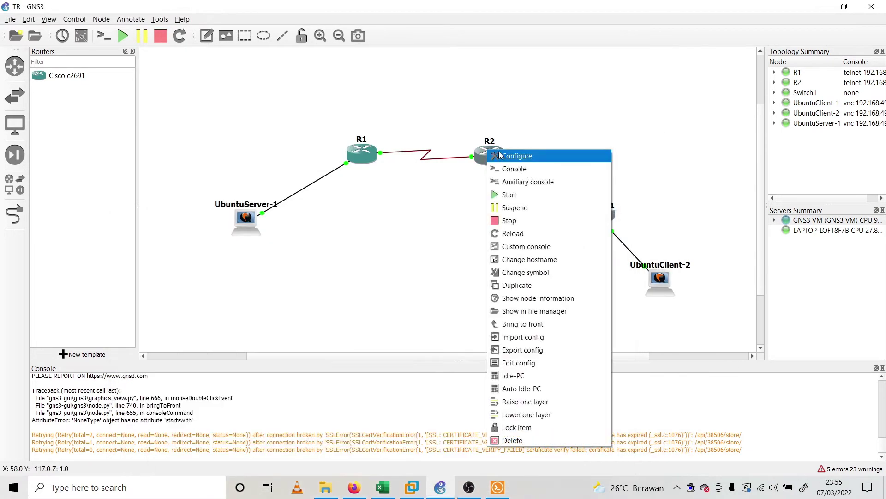
pyautogui.click(565, 169)
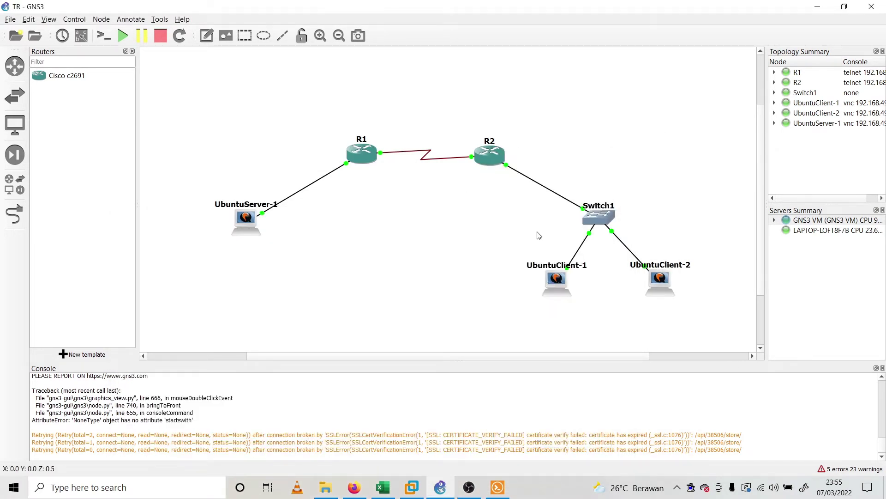
pyautogui.click(498, 487)
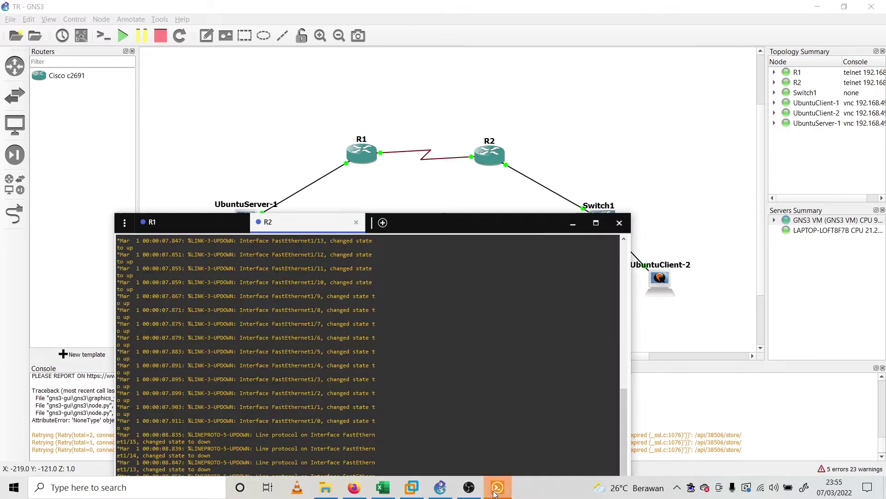
# Place the Solar-PuTTY window beside the VLSM sheet and show R1's session
pyautogui.moveTo(475, 223); pyautogui.dragTo(582, 69)
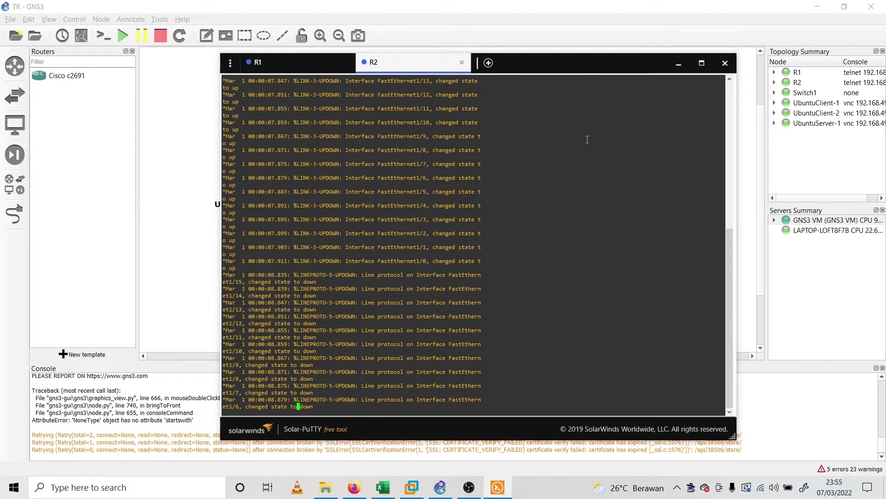
pyautogui.click(382, 487)
pyautogui.click(498, 487)
pyautogui.moveTo(569, 70); pyautogui.dragTo(740, 81)
pyautogui.click(462, 74)
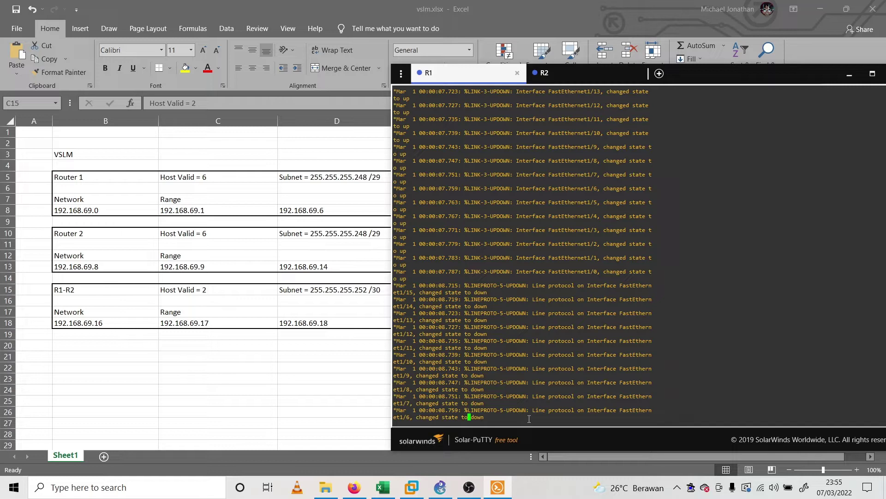
# Give R1's f0/0 address 192.168.69.1 255.255.255.248 and enable it with no shutdown
pyautogui.press('Return')
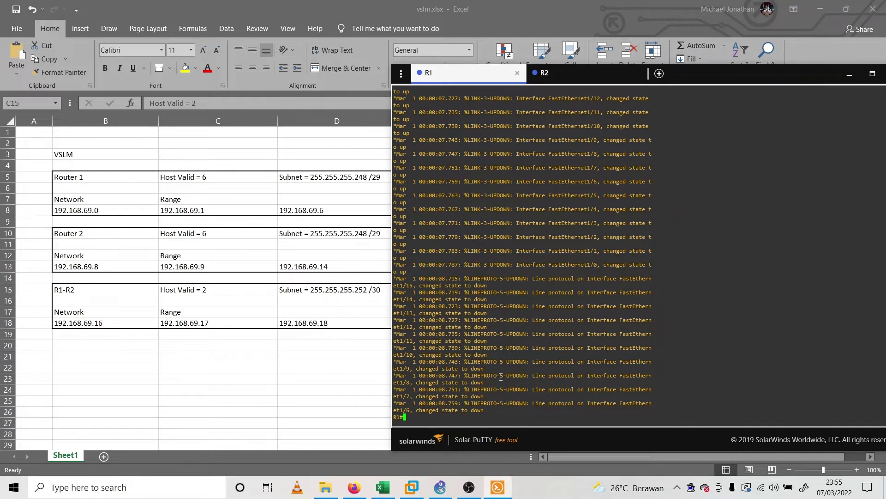
pyautogui.write('conf t')
pyautogui.press('Return')
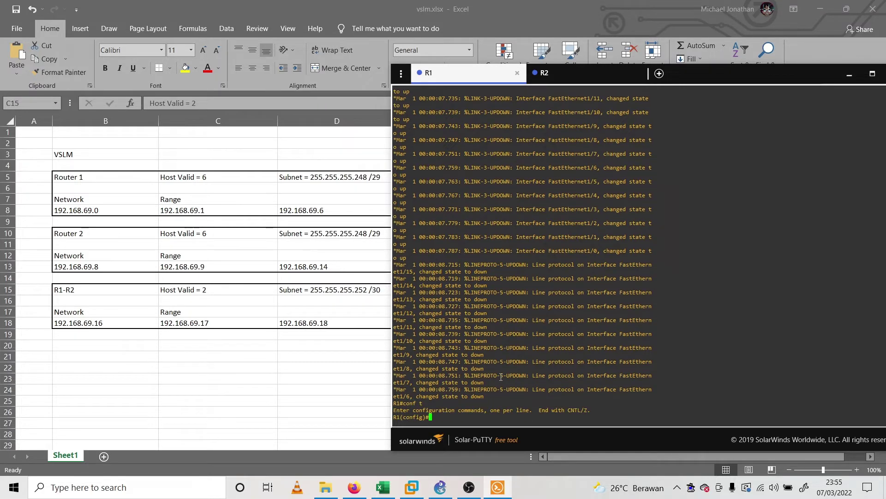
pyautogui.write('i')
pyautogui.press('BackSpace')
pyautogui.write('int f0/0')
pyautogui.press('Return')
pyautogui.write('ip add')
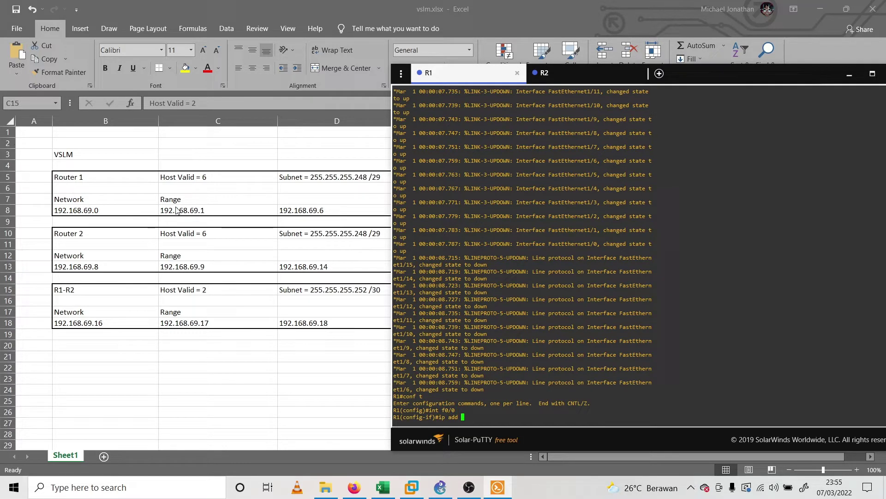
pyautogui.write('192.168.69.1 255.')
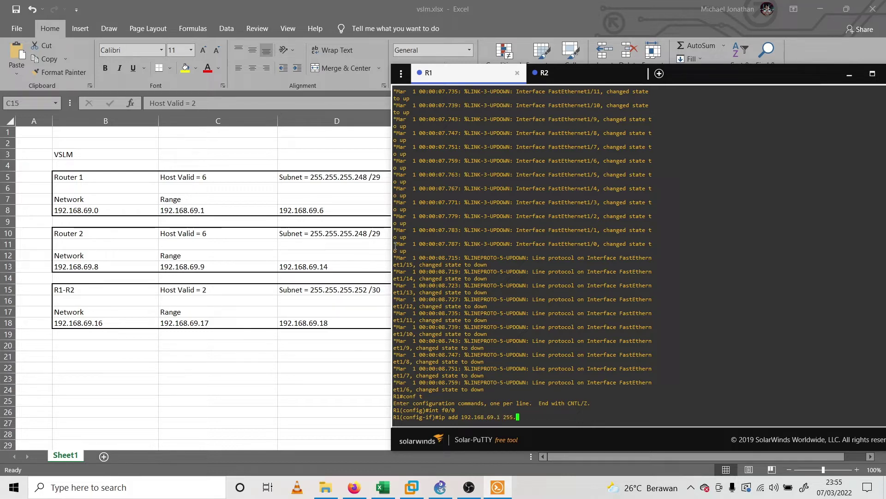
pyautogui.write('255.255.24')
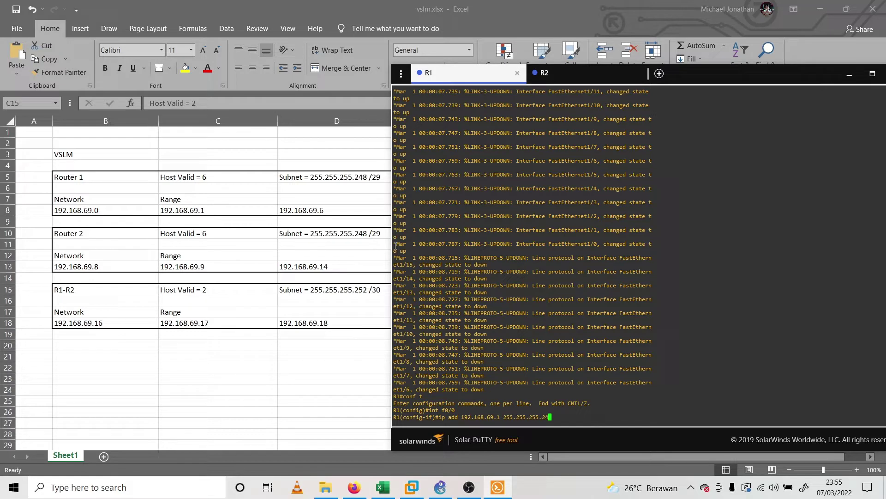
pyautogui.write('8')
pyautogui.press('Return')
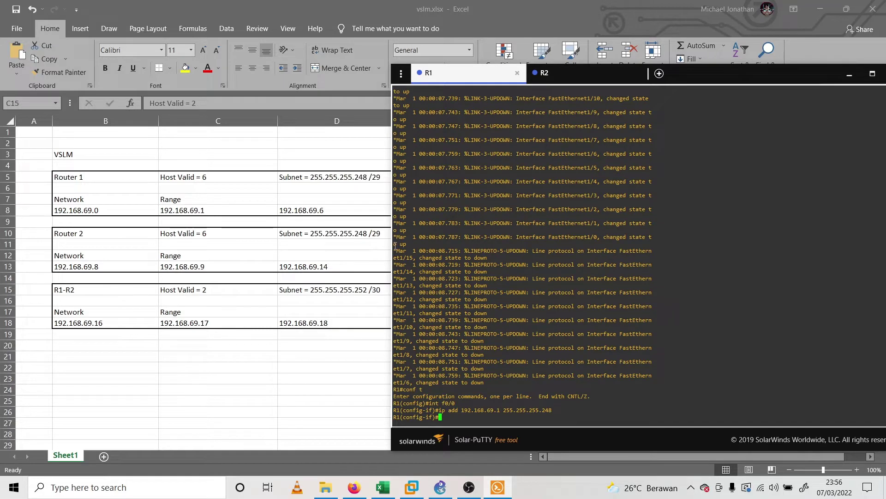
pyautogui.write('no sh')
pyautogui.press('Return')
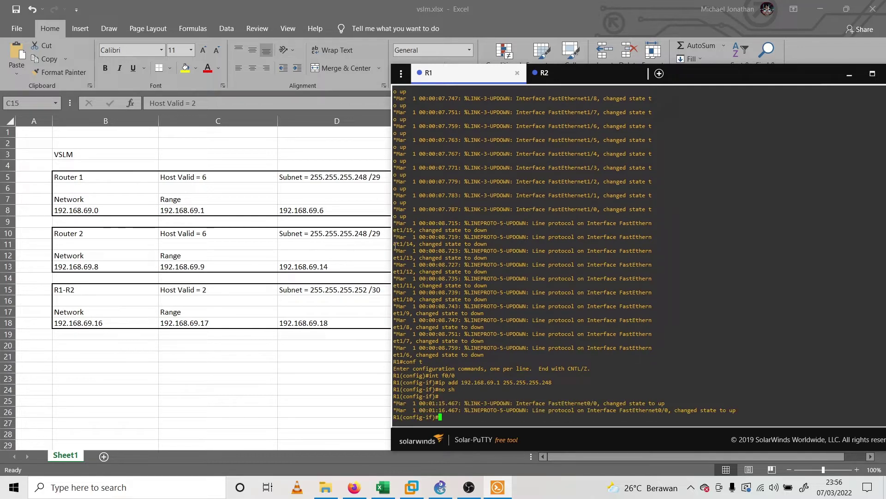
# Give R1's se0/0 address 192.168.69.17 255.255.255.252, enable it and exit
pyautogui.write('int se0/0')
pyautogui.press('Return')
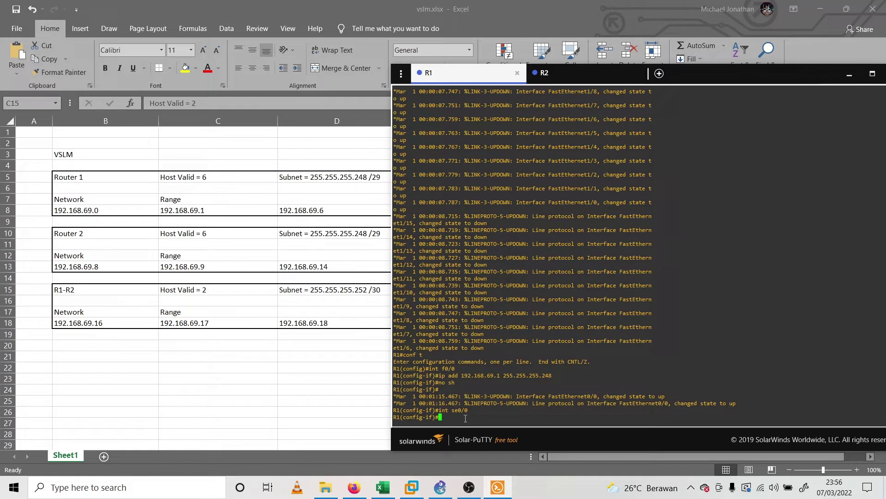
pyautogui.write('ip add 192.168.69.17 255.255.255.252')
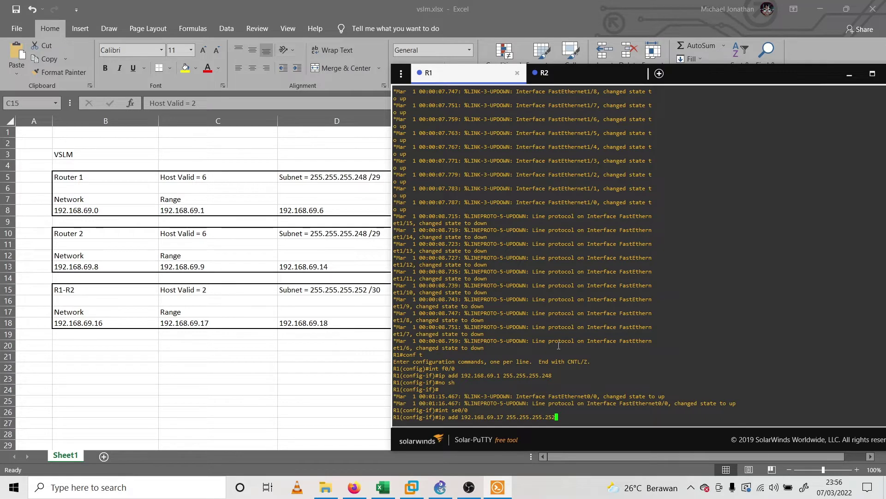
pyautogui.press('Return')
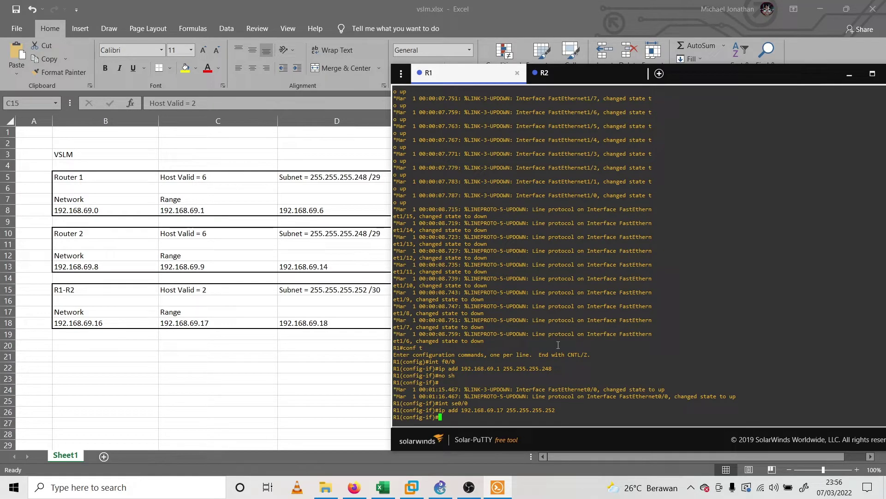
pyautogui.write('no sh')
pyautogui.press('Return')
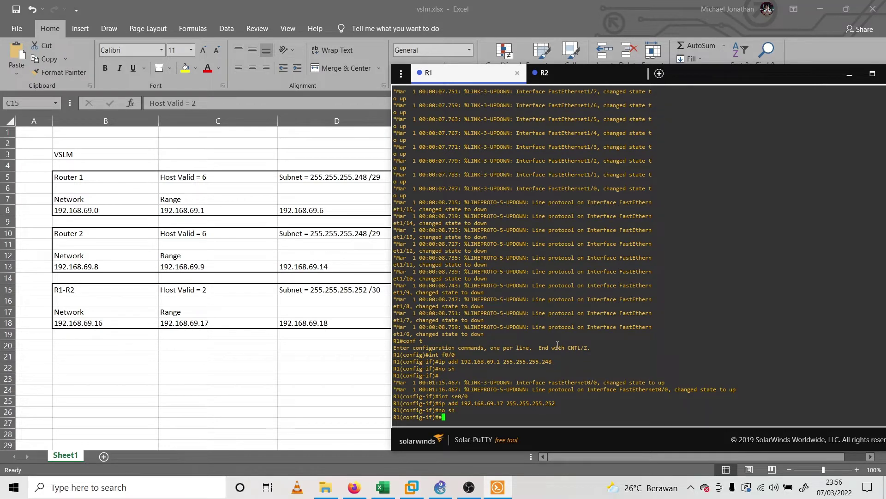
pyautogui.write('exit')
pyautogui.press('Return')
pyautogui.press('Return')
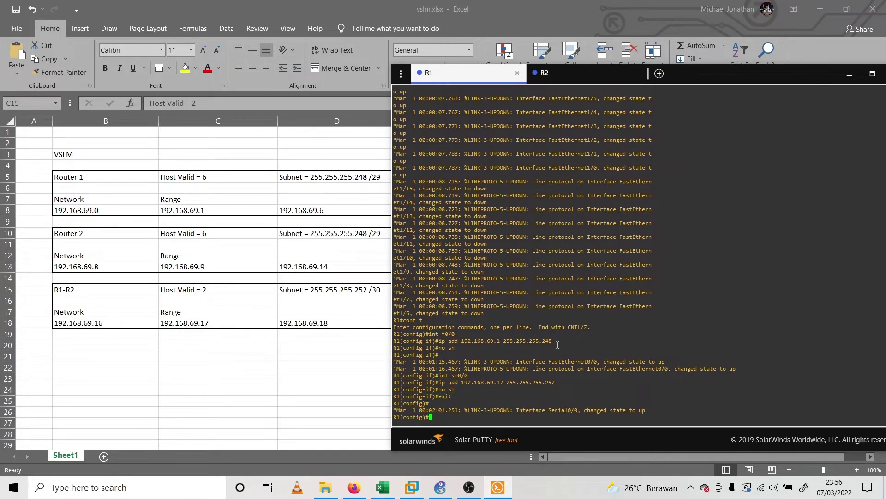
pyautogui.press('Return')
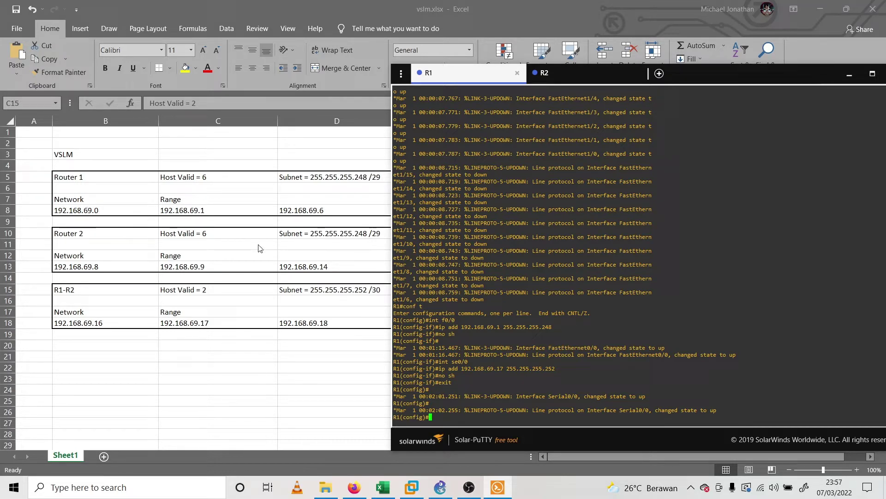
# On R1, create DHCP pool 'server' with network 192.168.69.0 255.255.255.248
pyautogui.write('ip dhcp pool server')
pyautogui.press('Return')
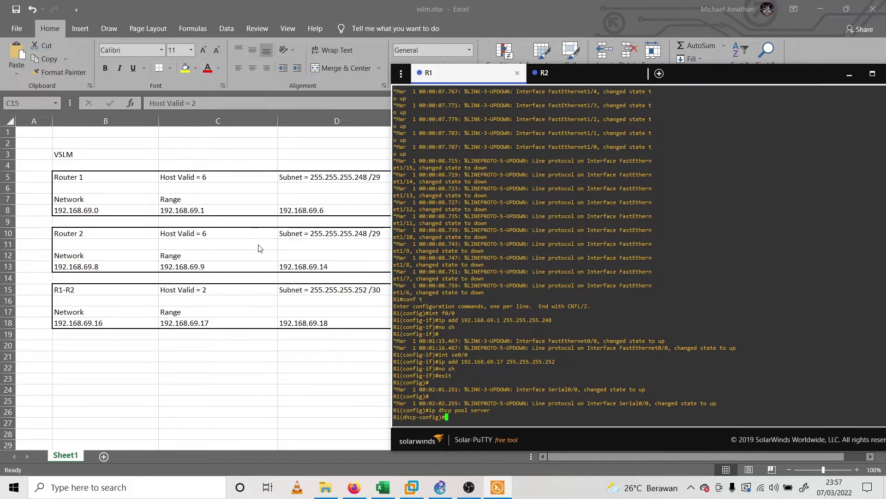
pyautogui.press('Return')
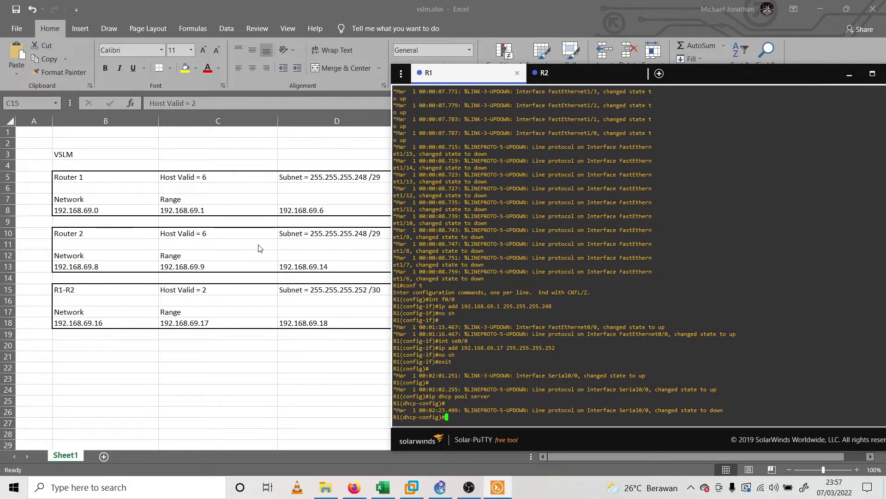
pyautogui.write('network 192.168.69.0')
pyautogui.press('Return')
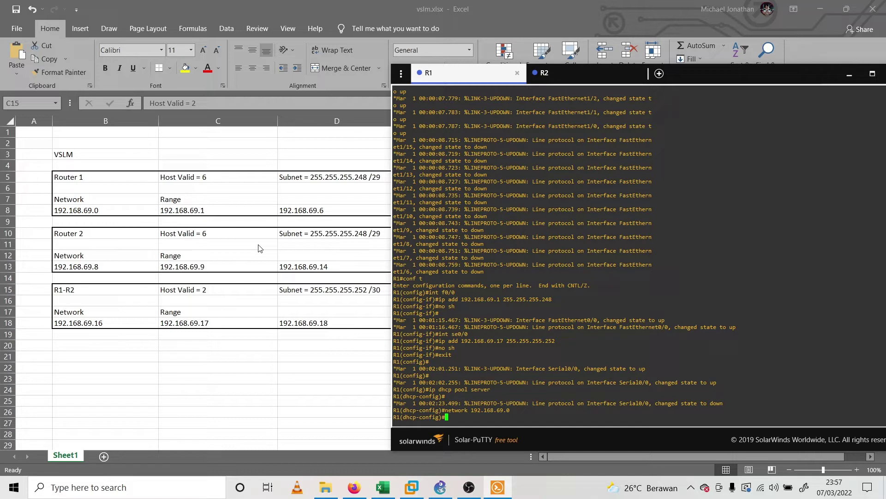
pyautogui.press('Up')
pyautogui.write('255.255.')
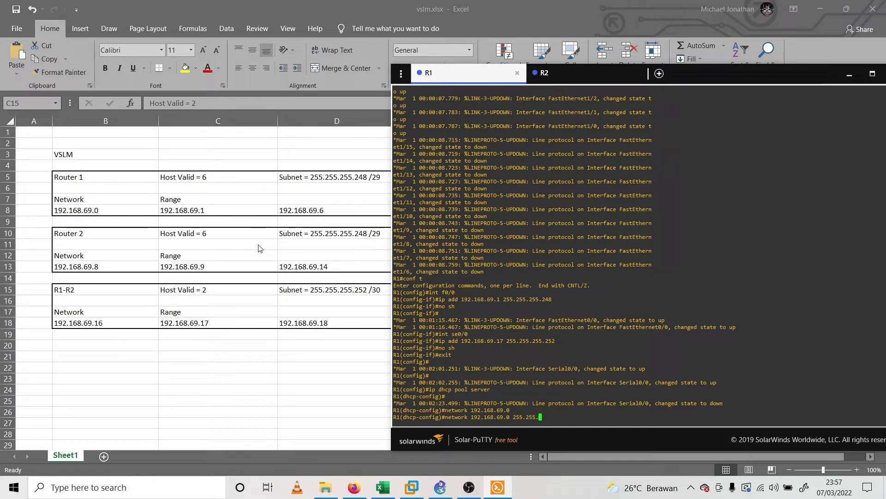
pyautogui.write('255.248')
pyautogui.press('Return')
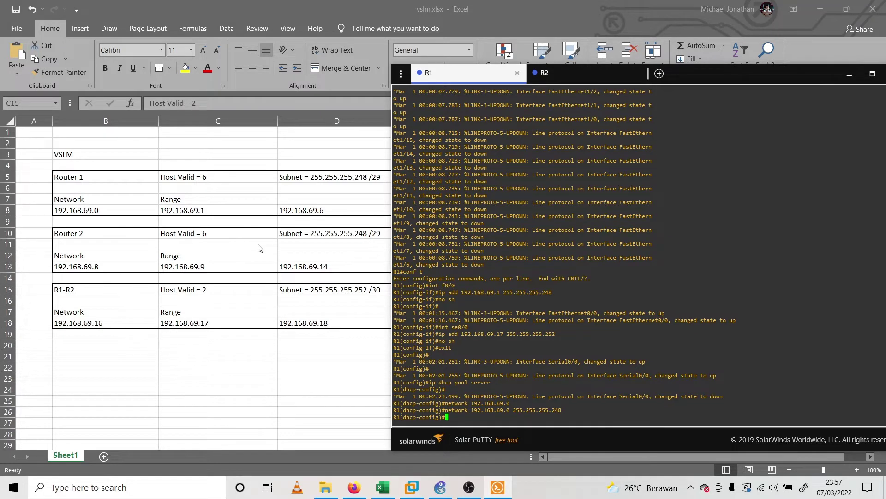
# Set the pool's default router to 192.168.69.1 and return to global configuration
pyautogui.write('default-router 192.168.69.1')
pyautogui.press('Return')
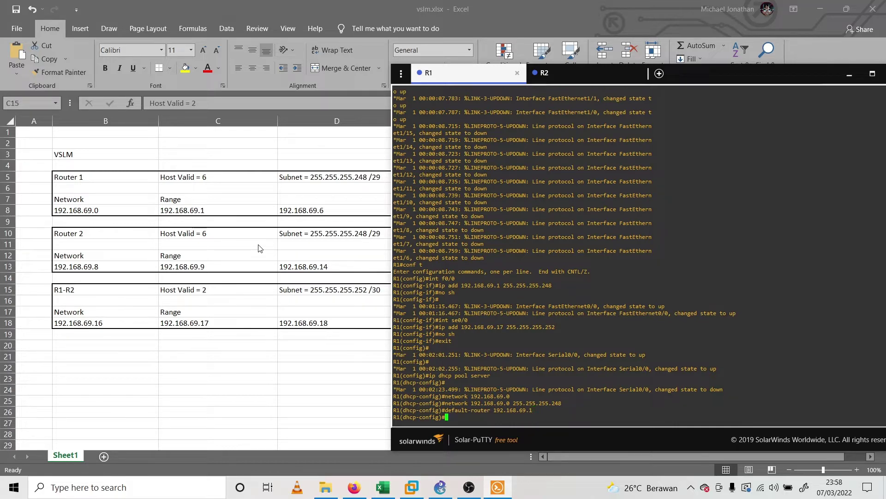
pyautogui.write('exit')
pyautogui.press('Return')
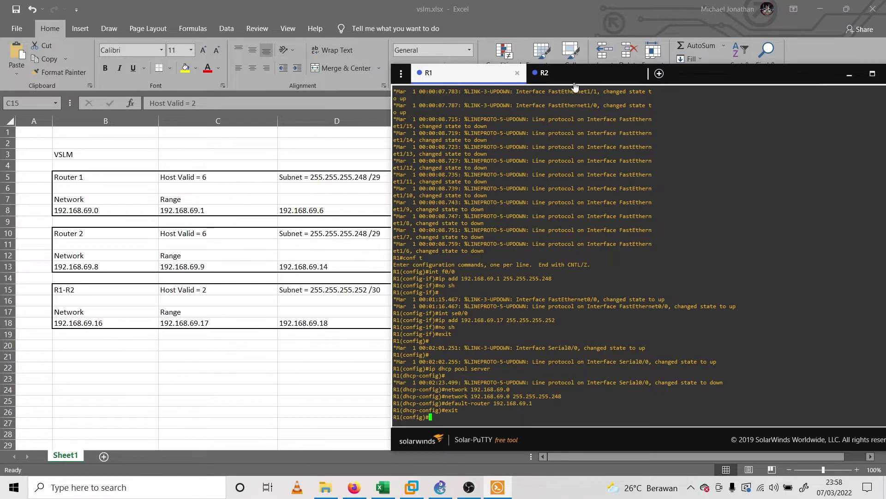
# On R2, assign interface f0/0 the address 192.168.69.9 255.255.255.248
pyautogui.click(573, 74)
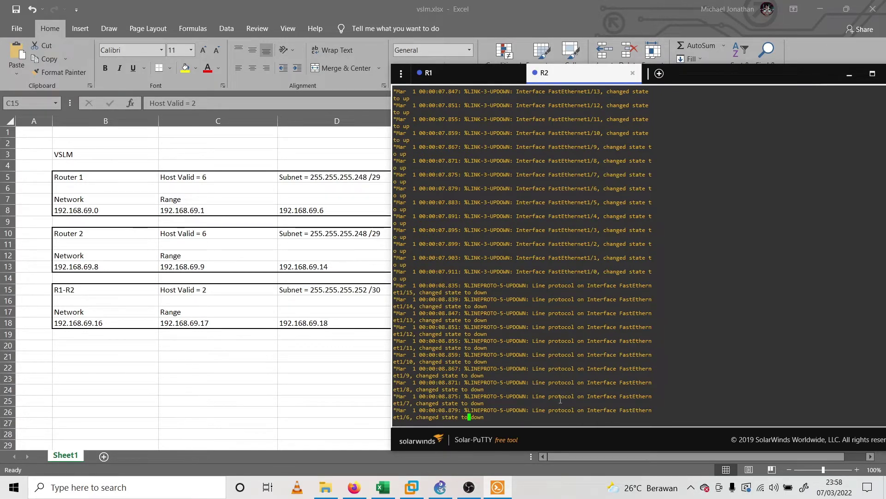
pyautogui.press('Return')
pyautogui.write('conf ')
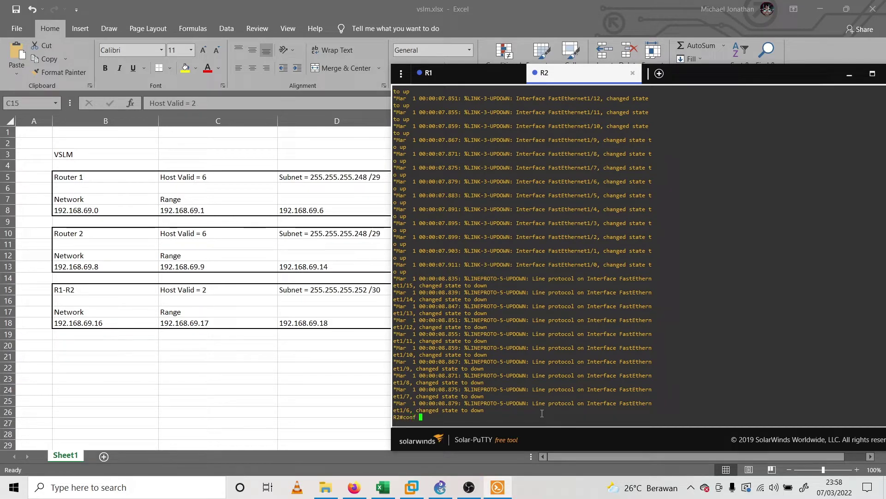
pyautogui.write('t')
pyautogui.press('Return')
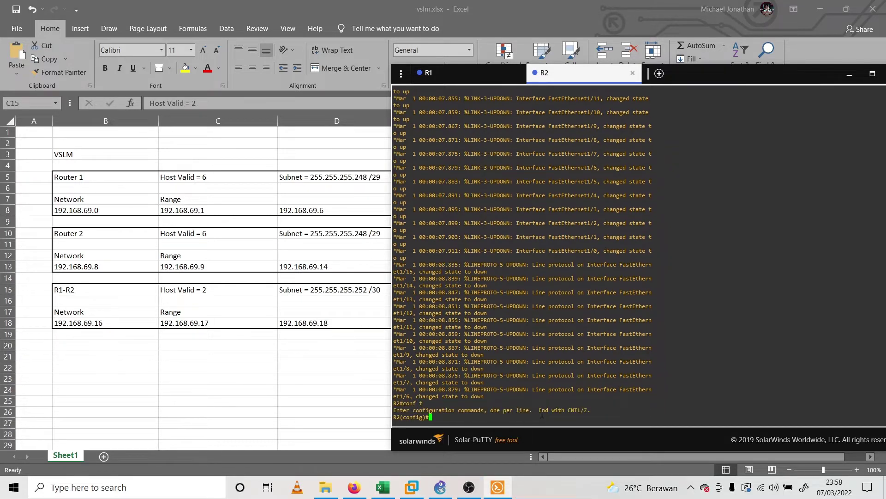
pyautogui.write('int f0/0')
pyautogui.press('Return')
pyautogui.write('ip a')
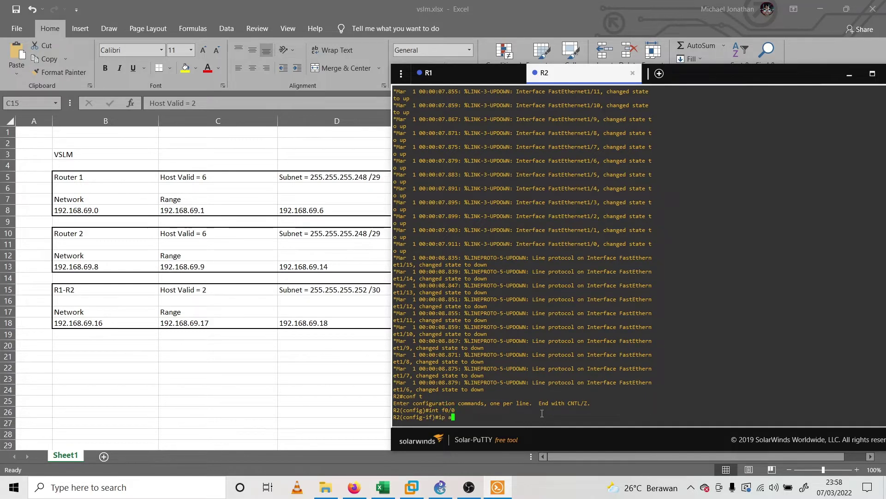
pyautogui.write('dd 192.168.6')
pyautogui.write('9.9 255.255.255')
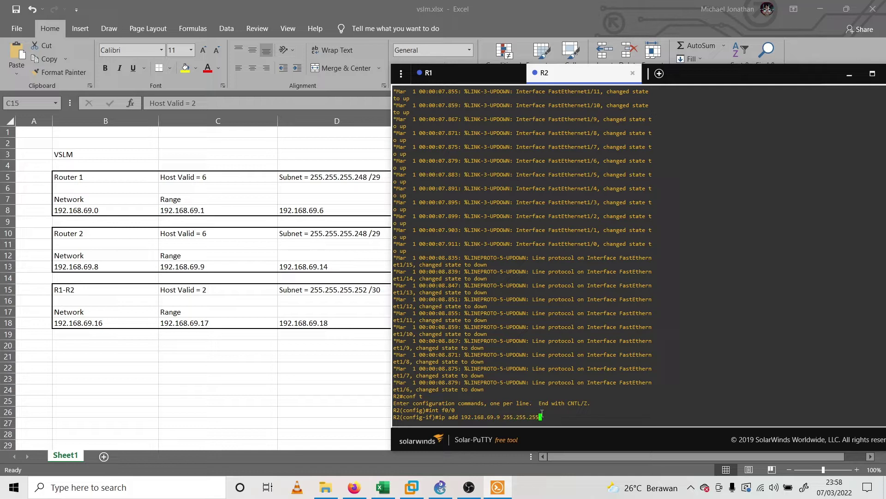
pyautogui.write('.248')
pyautogui.press('Return')
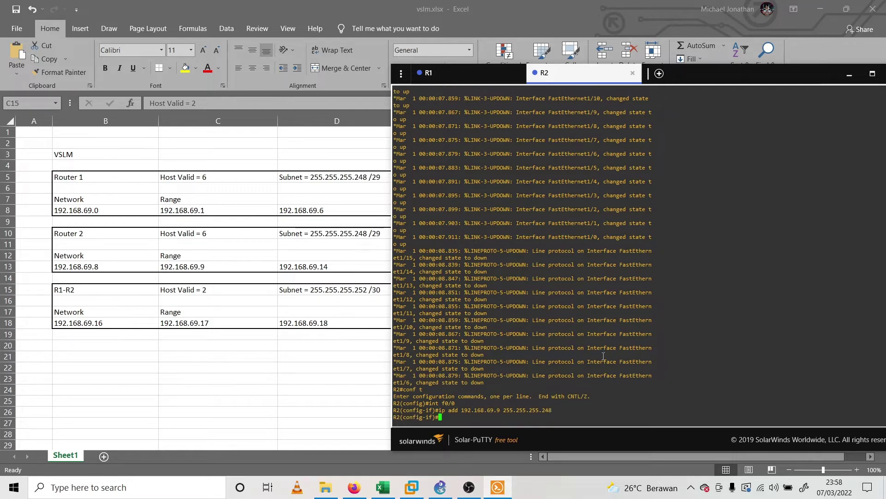
# Give R2's Serial0/0 address 192.168.69.18 255.255.255.252 and bring it up with no shutdown
pyautogui.write('int se0/0')
pyautogui.press('Return')
pyautogui.write('ip')
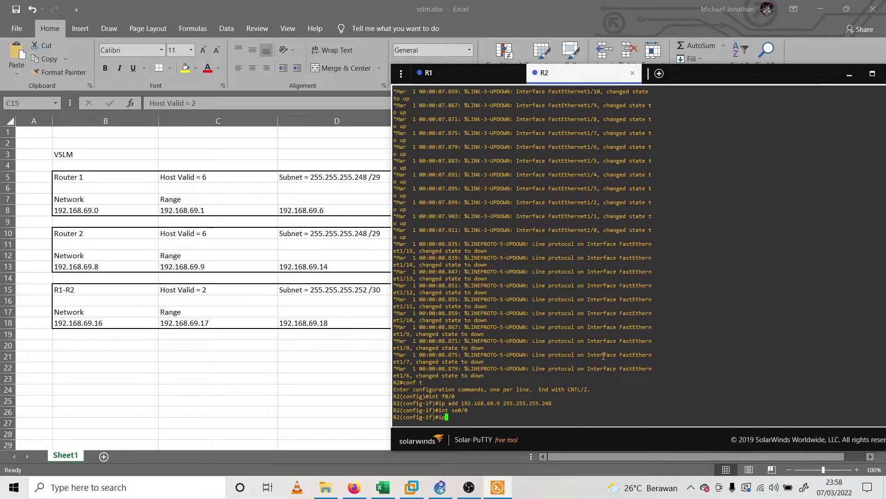
pyautogui.write(' add 192.168.69.18 255.255.255.252')
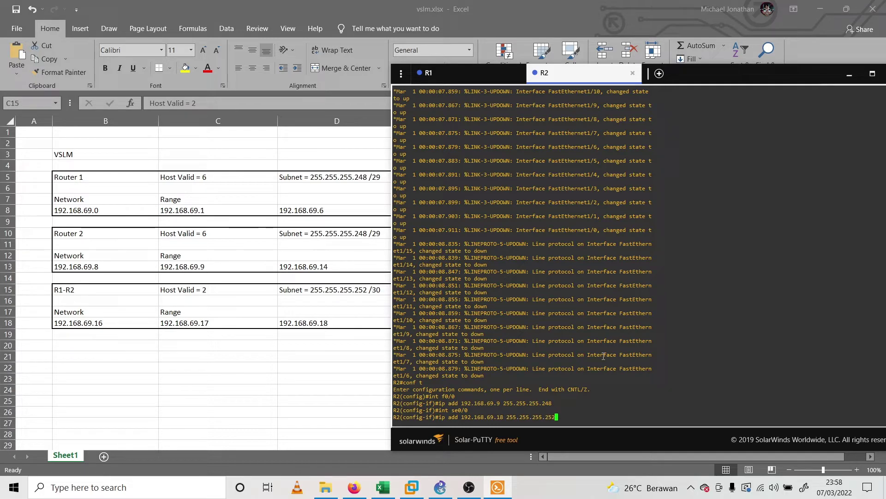
pyautogui.press('Return')
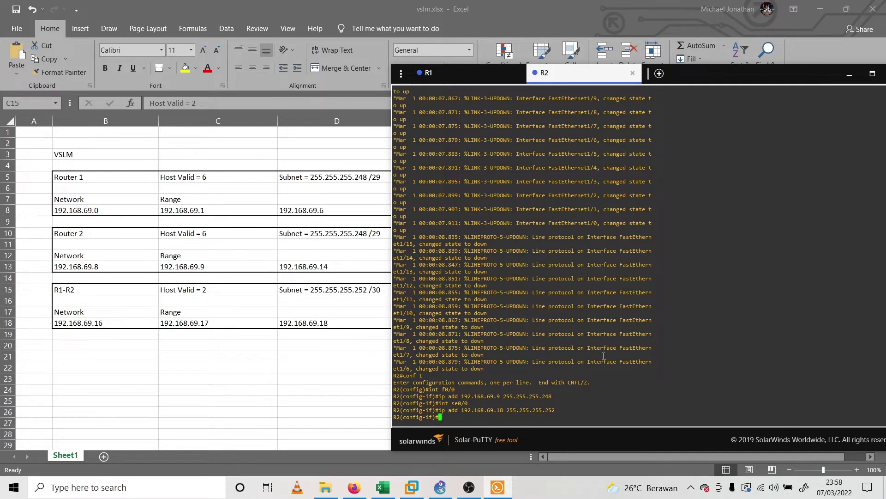
pyautogui.write('no sh')
pyautogui.press('Return')
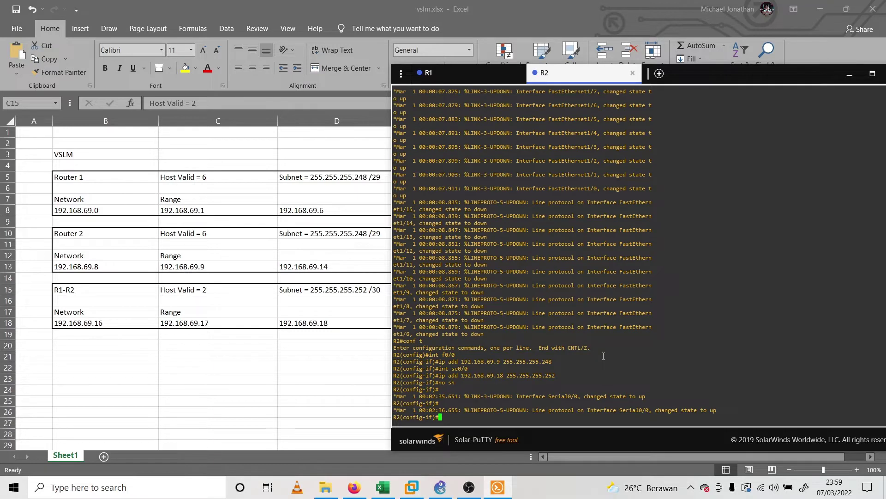
pyautogui.write('exit')
pyautogui.press('Return')
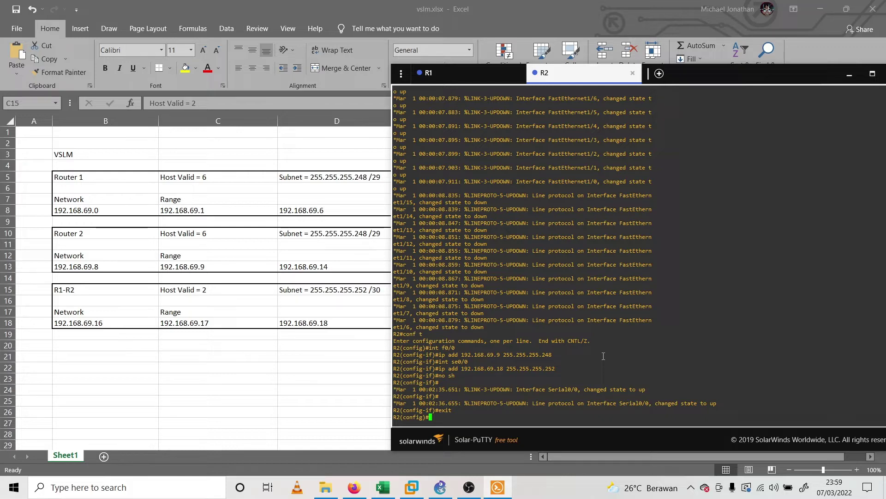
# On R2, create DHCP pool 'server' for 192.168.69.8 255.255.255.248 with default router 192.168.69.9
pyautogui.write('ip dhcp pool server')
pyautogui.press('Return')
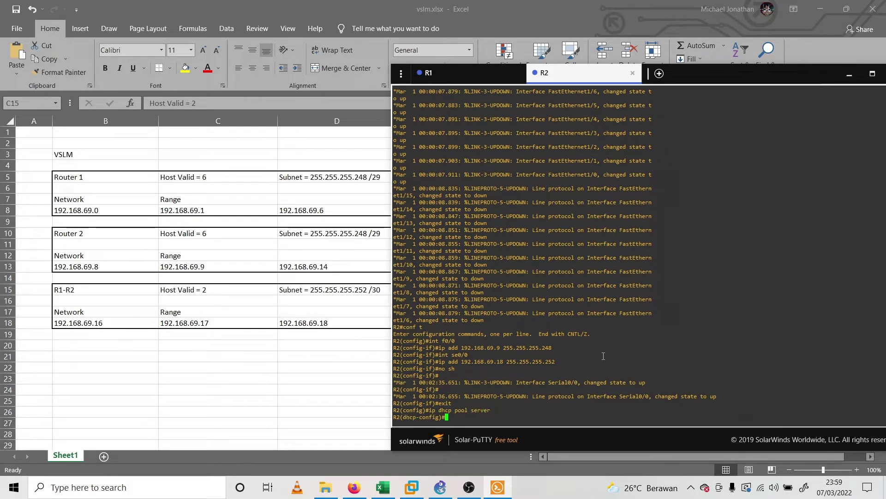
pyautogui.write('network 1')
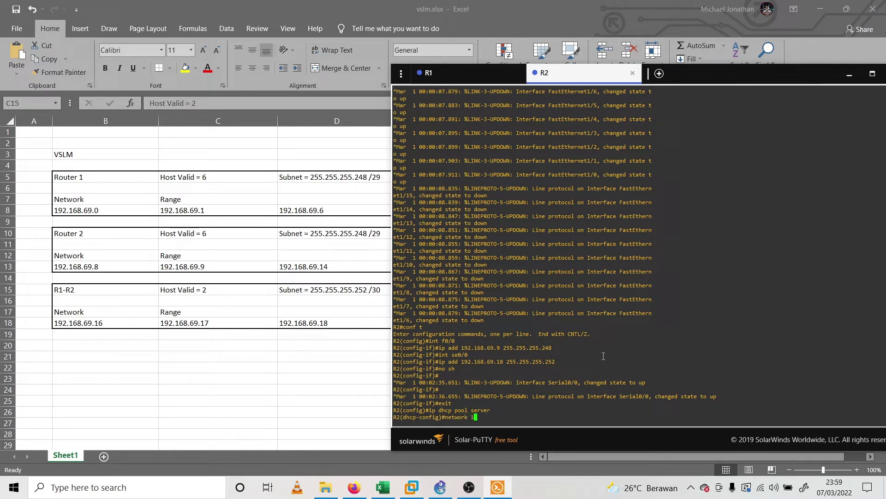
pyautogui.write('92.168.69')
pyautogui.write('.8')
pyautogui.write(' 255.255.2')
pyautogui.write('55.255.248')
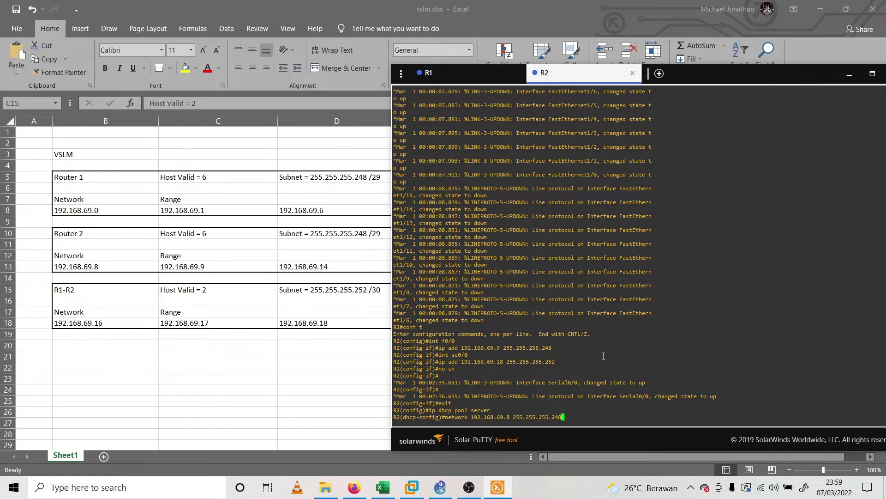
pyautogui.press('Return')
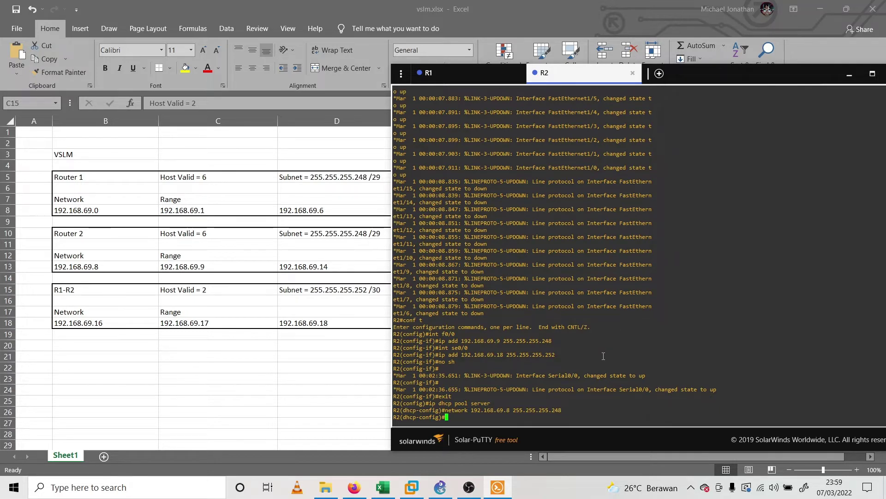
pyautogui.write('default-rou')
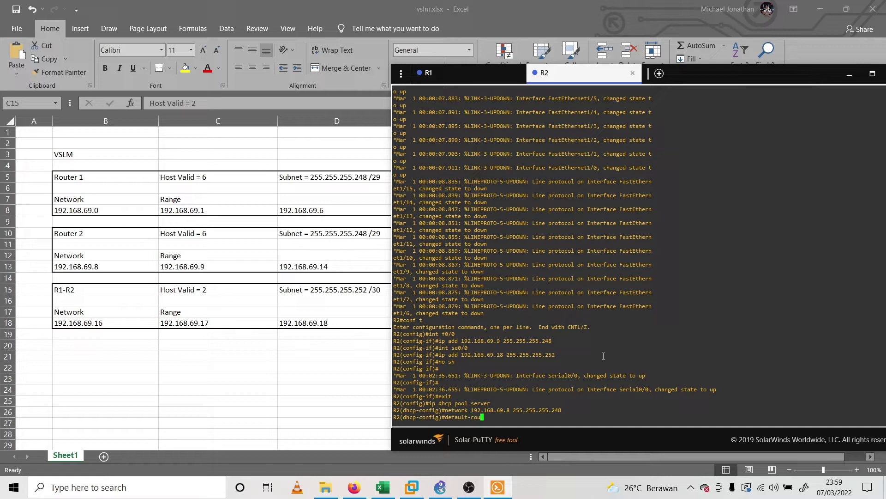
pyautogui.write('ter 192.168.69.9')
pyautogui.press('Return')
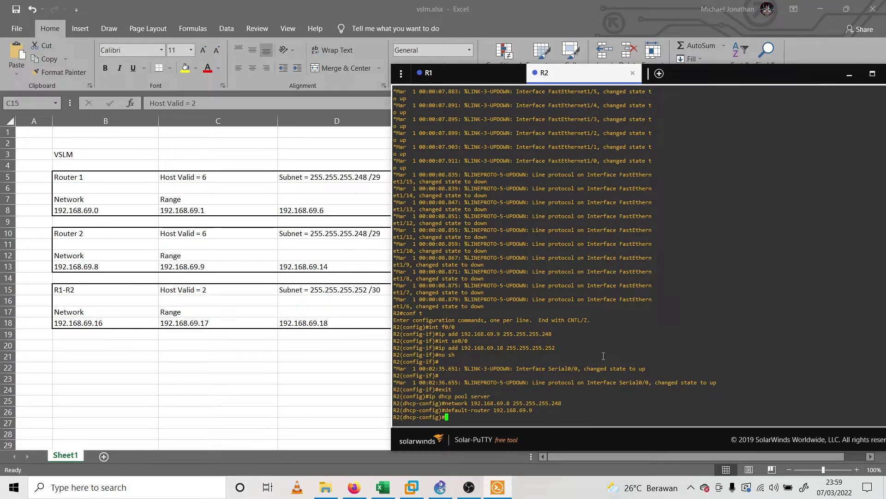
pyautogui.write('exit')
pyautogui.press('Return')
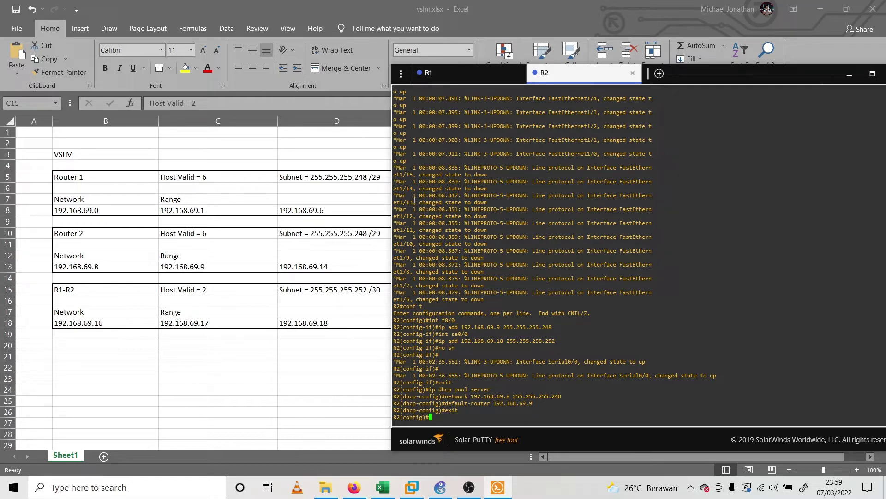
pyautogui.write('ip rout')
# Add R2's static route: ip route 192.168.69.0 255.255.255.248 via next hop 192.168.69.17
pyautogui.press('BackSpace')
pyautogui.write('e')
pyautogui.write('192.168.69.')
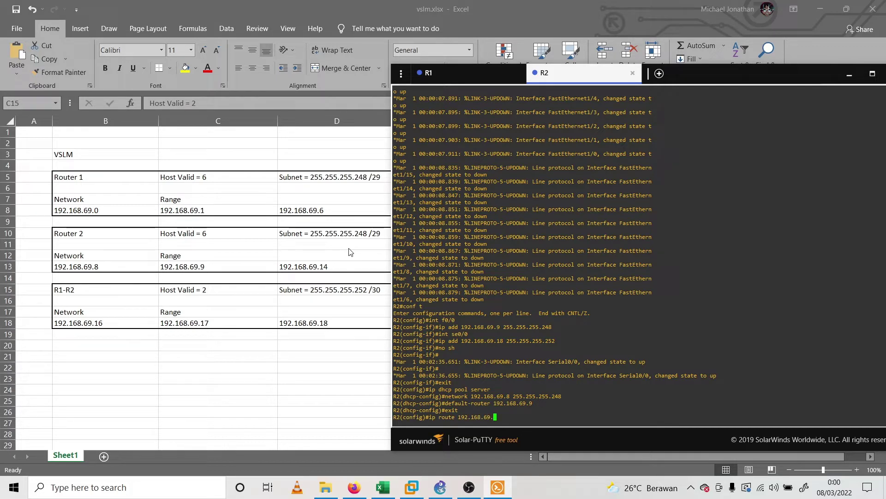
pyautogui.write('0 255.255.255')
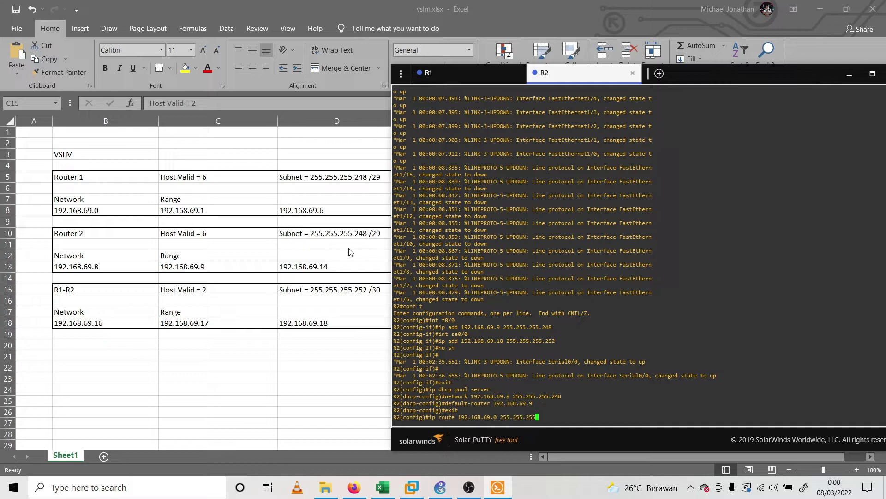
pyautogui.write('.248')
pyautogui.write('192.168.69.17')
pyautogui.press('Return')
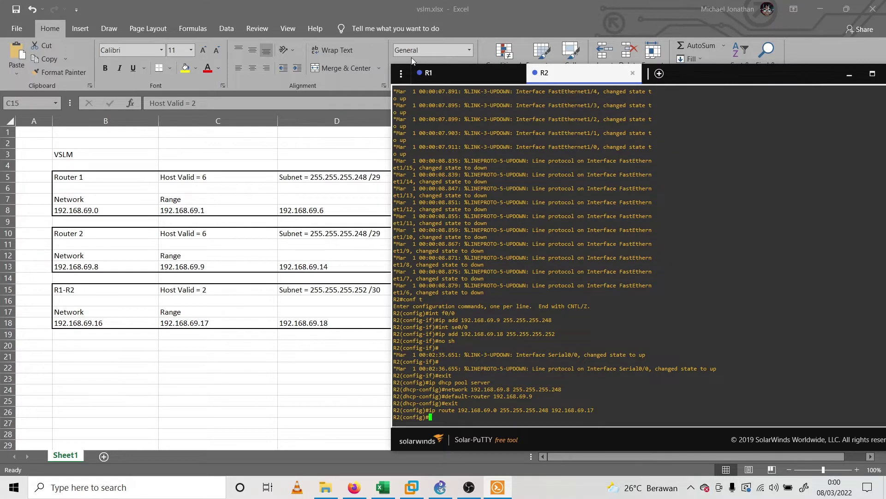
# On R1, add a static route to 192.168.69.8/29 and ping 192.168.69.8, getting 0/5 success
pyautogui.click(461, 78)
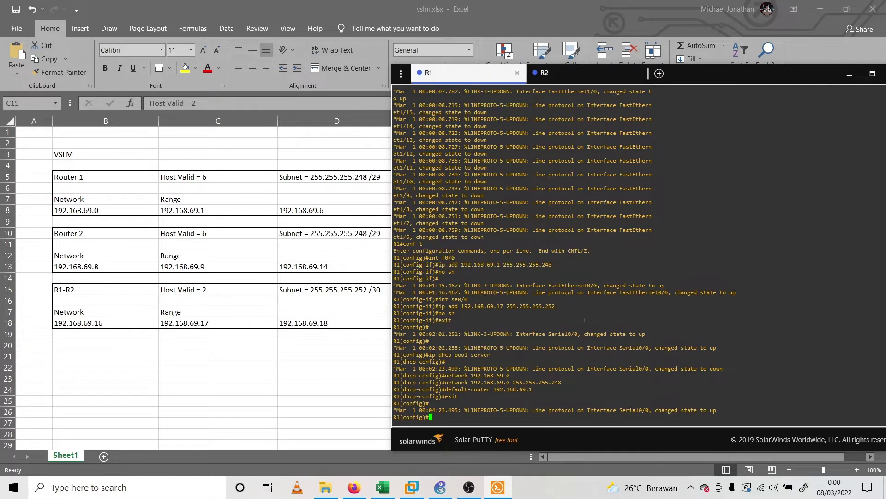
pyautogui.write('ip route 192.16')
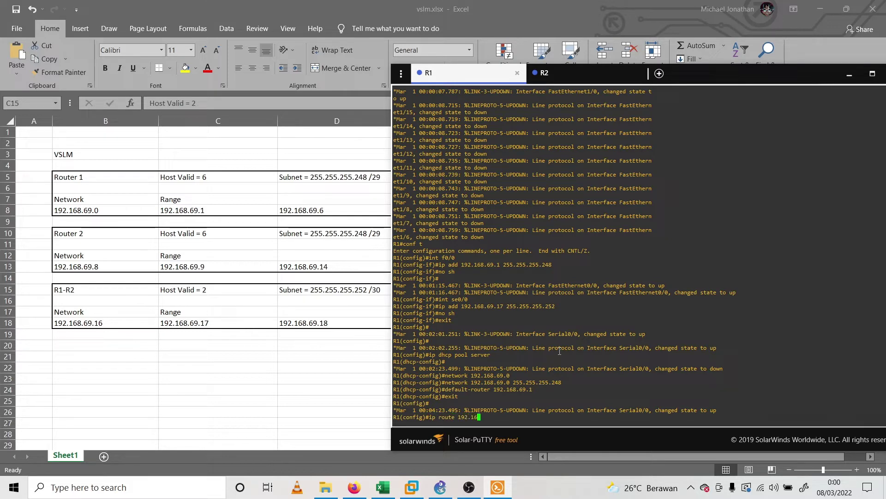
pyautogui.write('8.69.8 255.255.255.24')
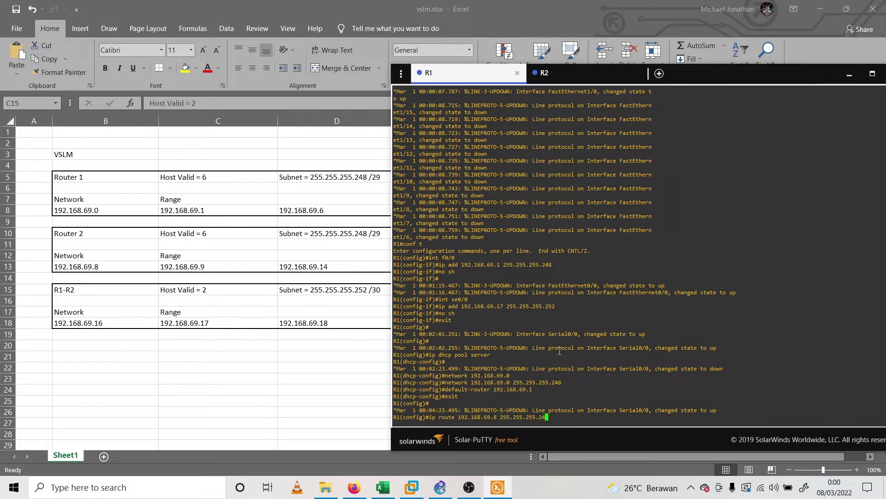
pyautogui.write('8 ')
pyautogui.write('192.168.69.17')
pyautogui.press('Return')
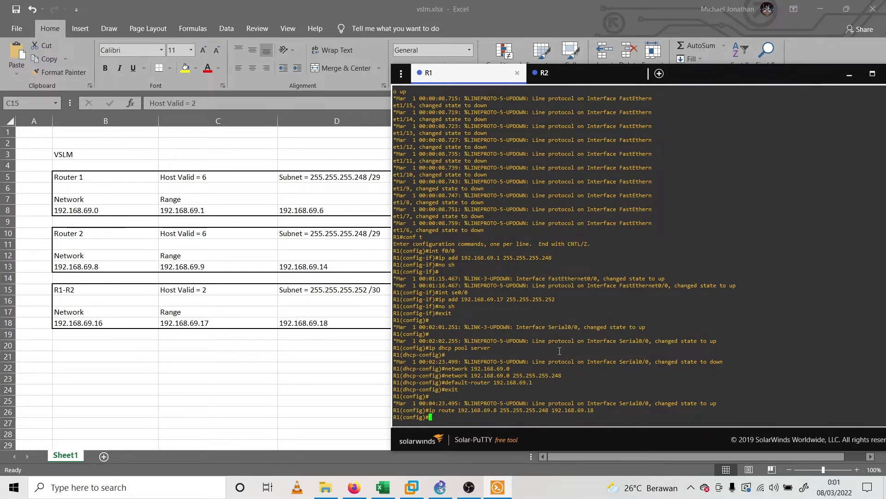
pyautogui.write('exit')
pyautogui.press('Return')
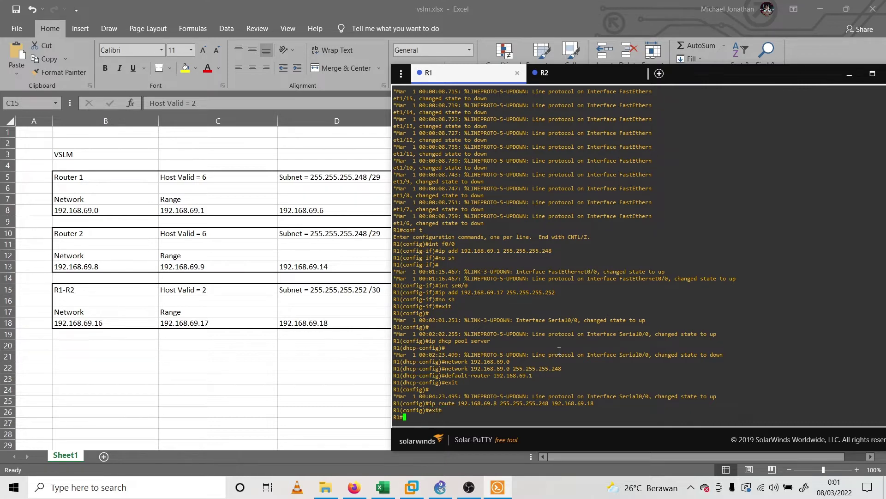
pyautogui.write('ping')
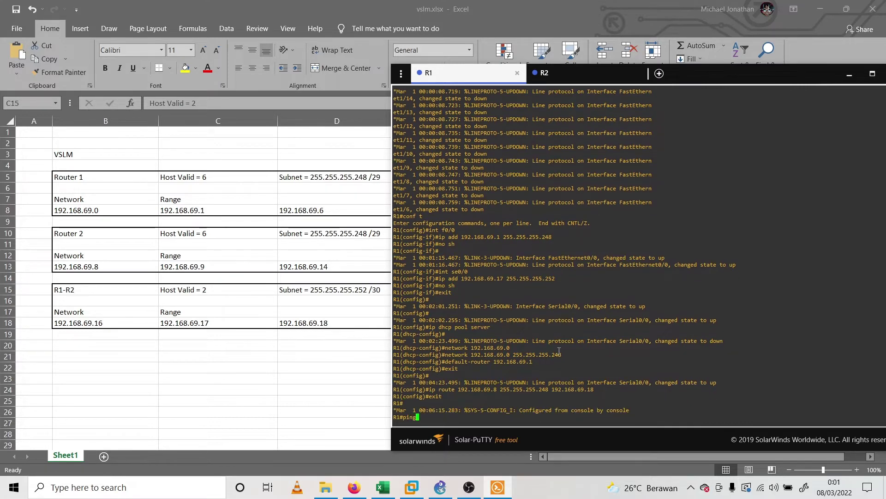
pyautogui.write(' 192.168.69.8')
pyautogui.press('Return')
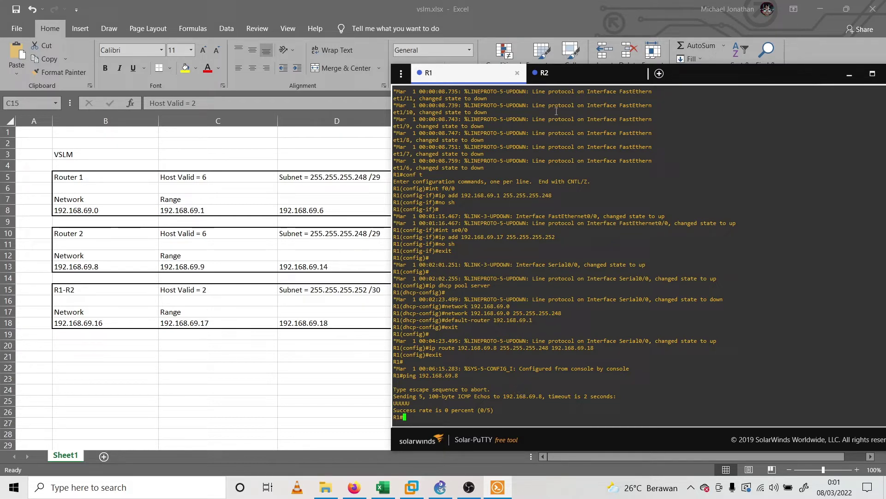
# Exit configuration mode on R2 and ping 192.168.69.0, getting 100 percent success
pyautogui.click(566, 73)
pyautogui.write('exit')
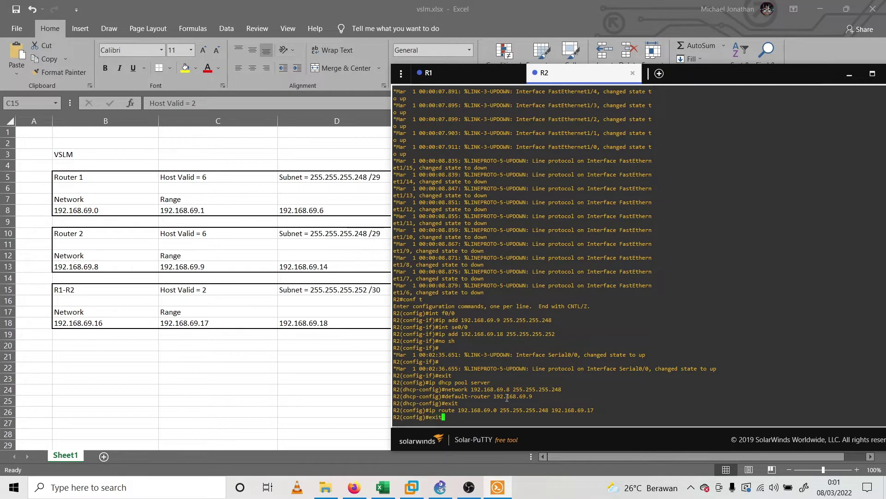
pyautogui.press('Return')
pyautogui.write('ping 192.')
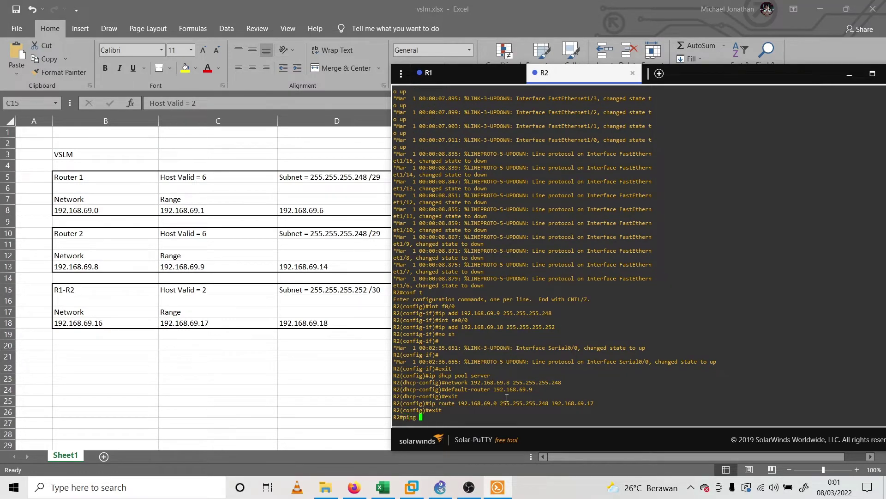
pyautogui.press('BackSpace')
pyautogui.press('BackSpace')
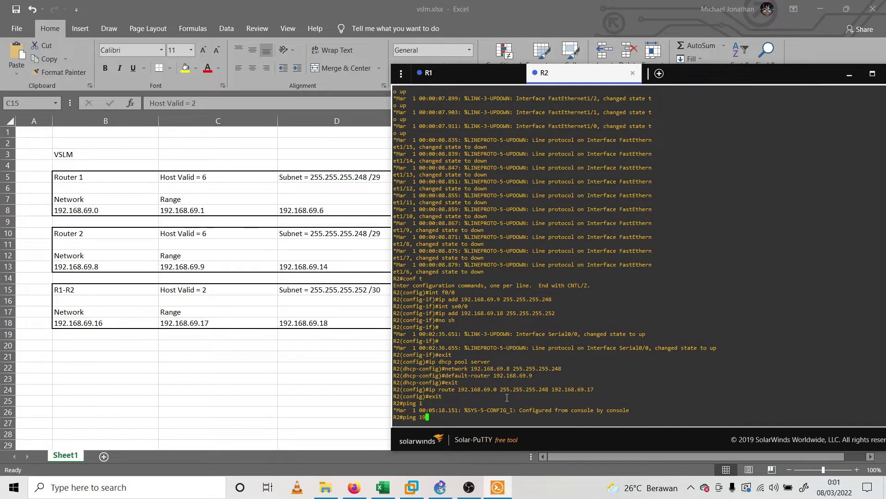
pyautogui.write('2.168.69.0')
pyautogui.press('Return')
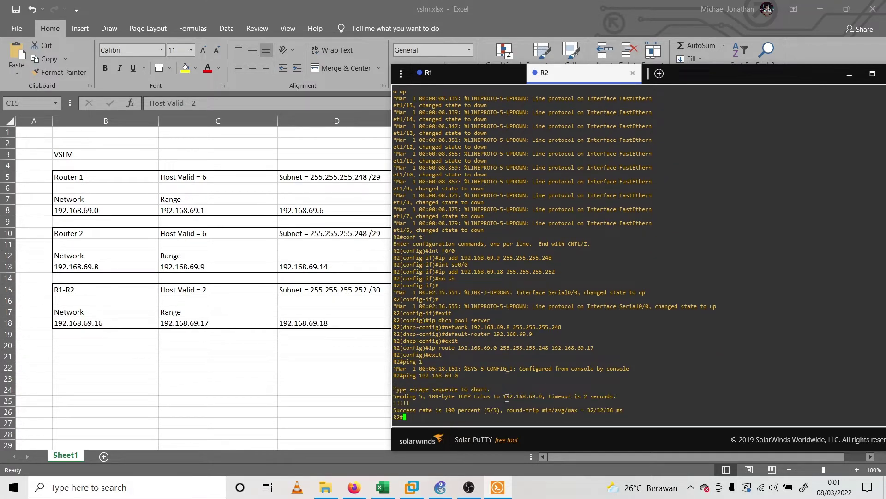
pyautogui.hotkey('ctrl', 'Tab')
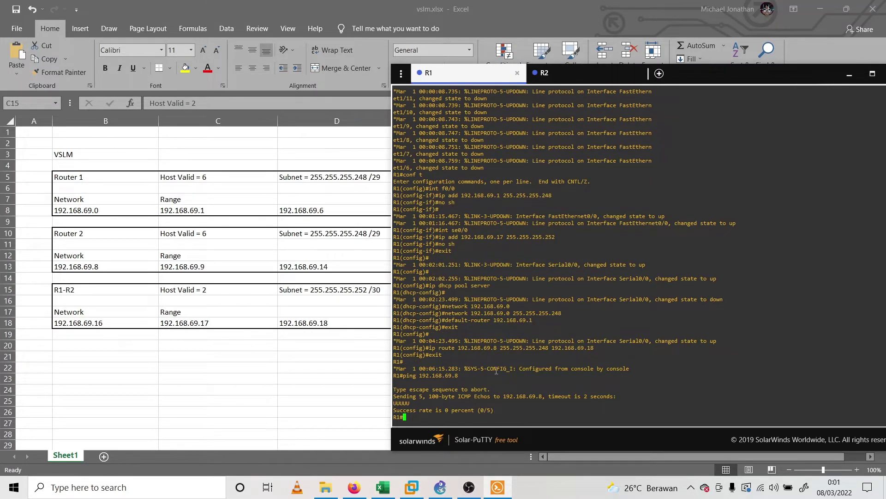
# On R1, re-add the static route 192.168.69.8 255.255.255.248 via 192.168.69.18 and exit configuration
pyautogui.moveTo(444, 383); pyautogui.dragTo(504, 402)
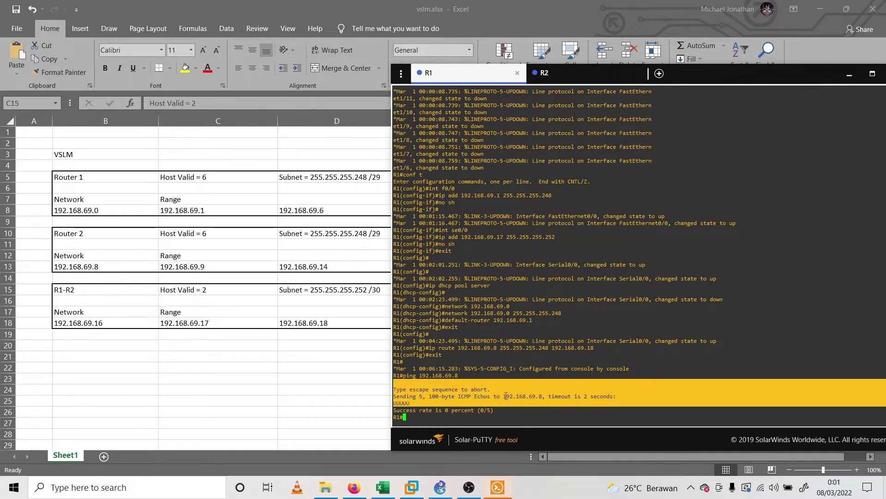
pyautogui.click(501, 407)
pyautogui.press('Up')
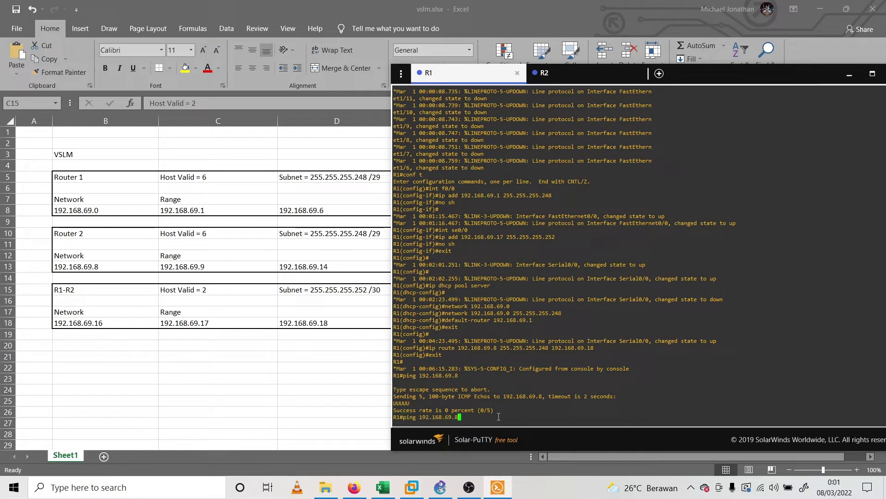
pyautogui.press('Up')
pyautogui.press('Return')
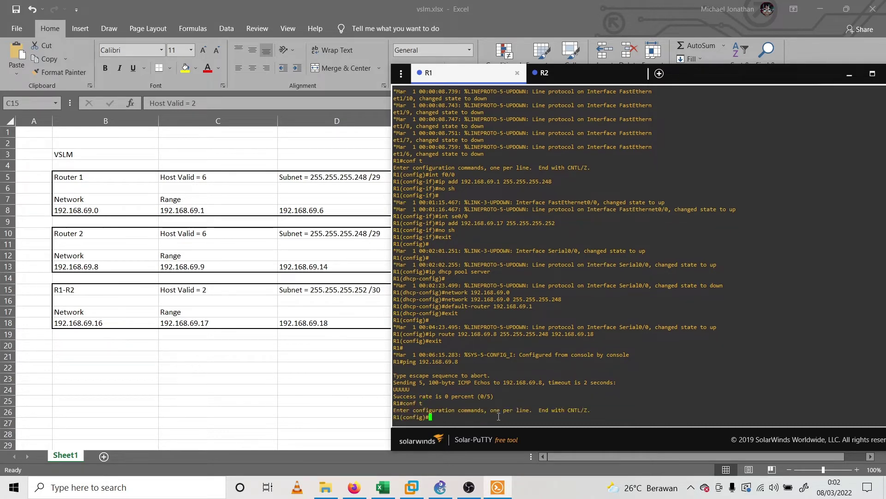
pyautogui.press('Up')
pyautogui.press('Up')
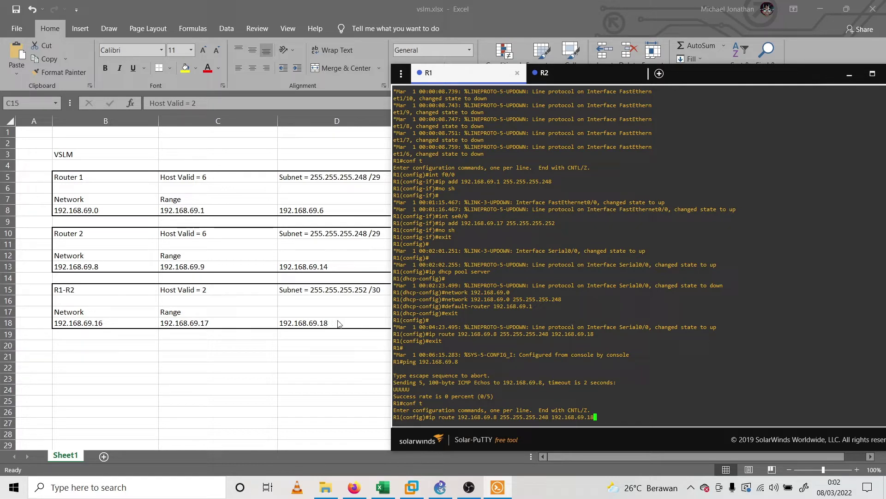
pyautogui.press('Return')
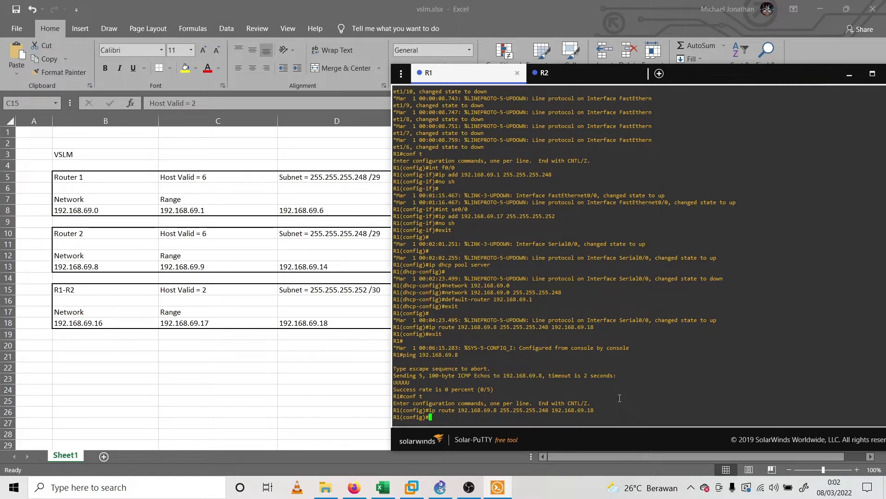
pyautogui.write('exit')
pyautogui.press('Return')
pyautogui.write('ping')
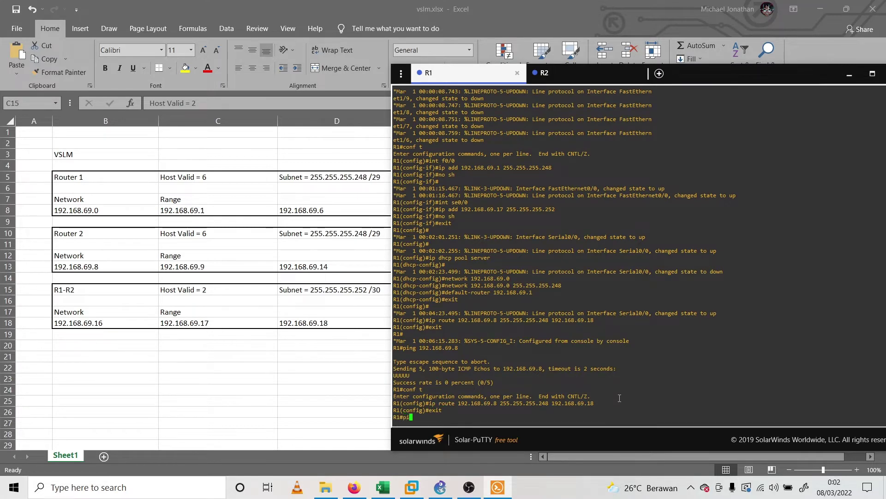
pyautogui.press('BackSpace')
pyautogui.press('BackSpace')
pyautogui.press('BackSpace')
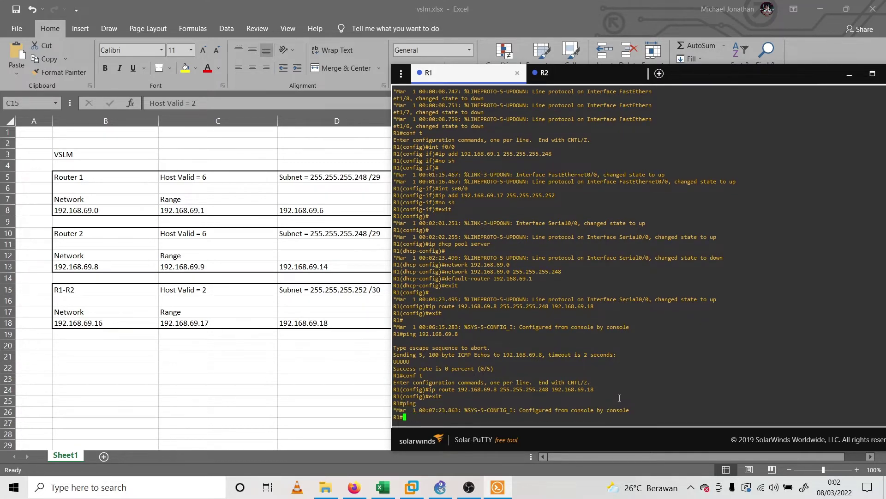
pyautogui.click(567, 71)
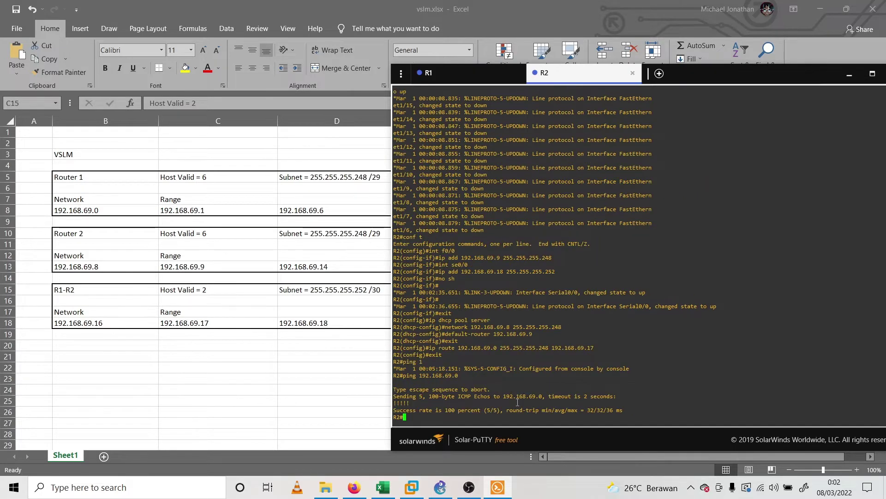
# Ping 192.168.69.8 from R1, which still fails
pyautogui.click(447, 80)
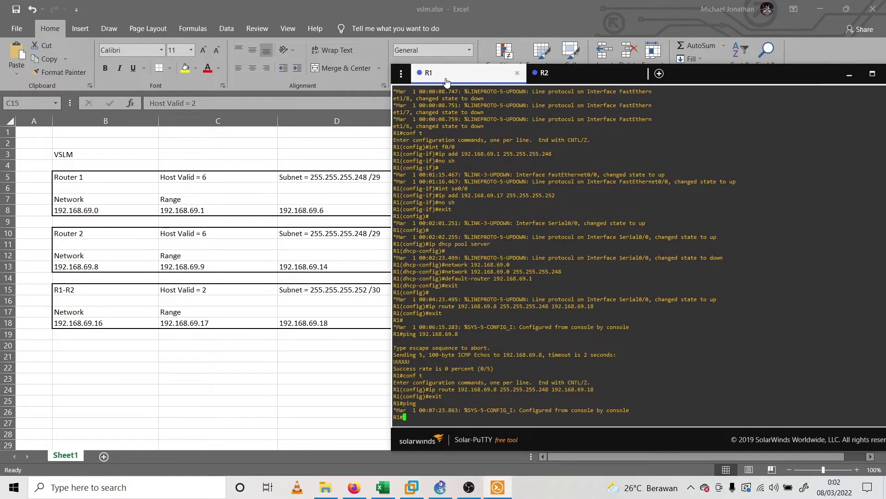
pyautogui.write('ping 192.168.69.8')
pyautogui.press('Return')
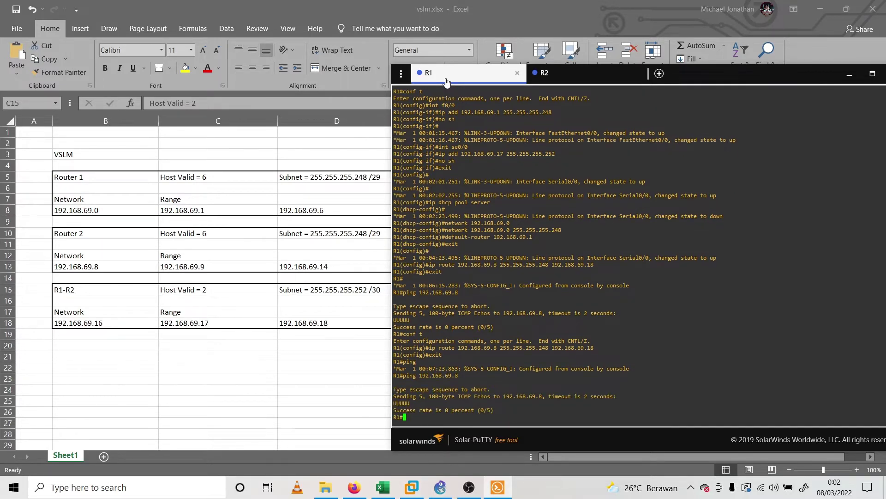
# On R2, assign FastEthernet0/0 the address 192.168.69.9 255.255.255.248
pyautogui.click(580, 73)
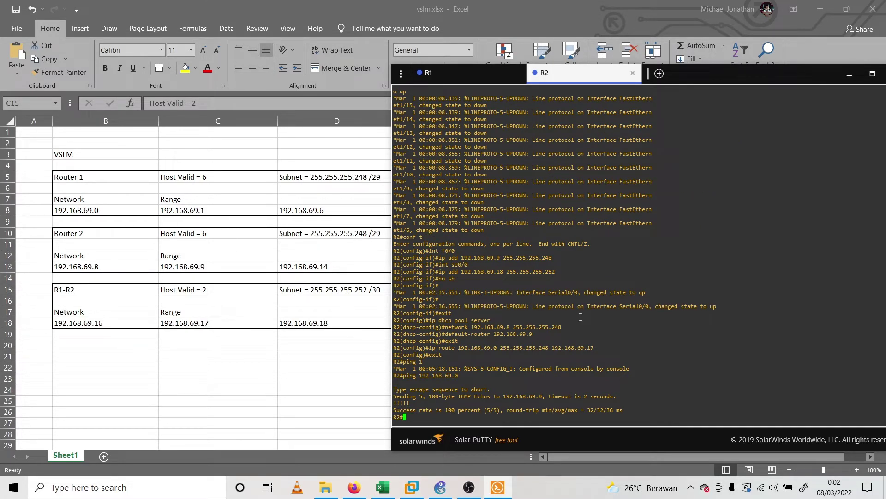
pyautogui.write('ip')
pyautogui.press('BackSpace')
pyautogui.press('BackSpace')
pyautogui.press('BackSpace')
pyautogui.write('conf t')
pyautogui.press('Return')
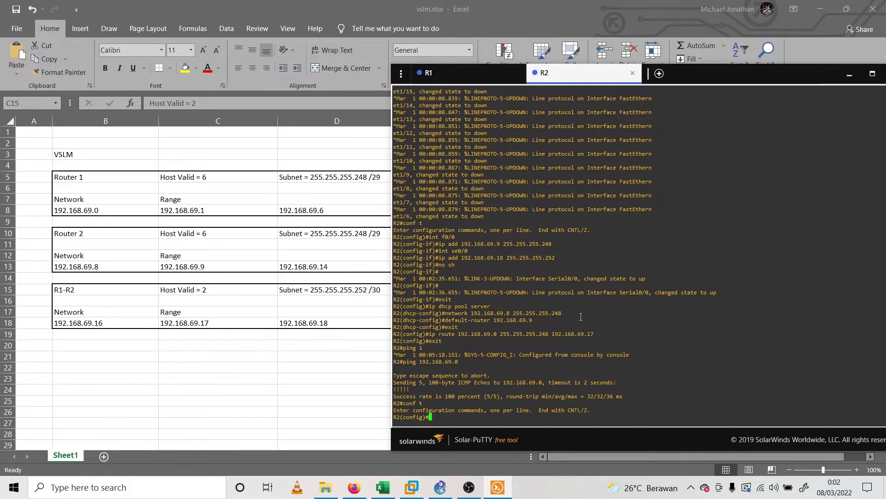
pyautogui.scroll(10, 581, 317)
pyautogui.write('int f0/0')
pyautogui.press('Return')
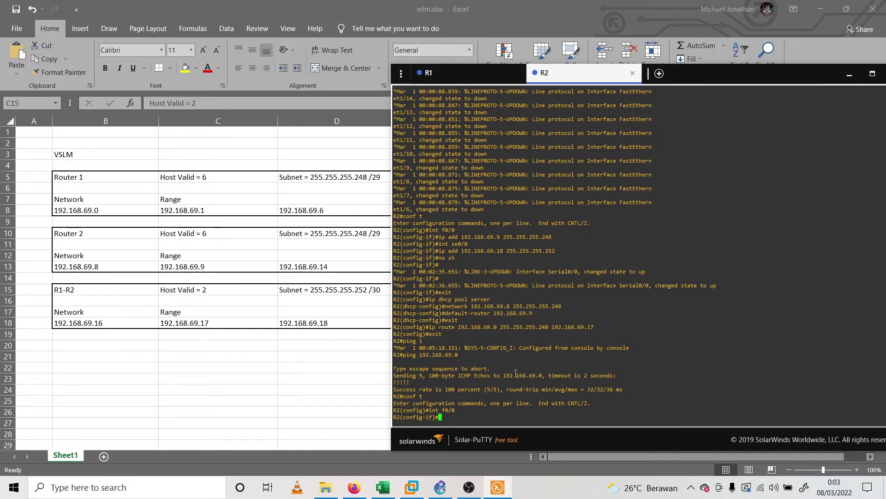
pyautogui.write('ip add 192.168.69.9 255.255.255.24')
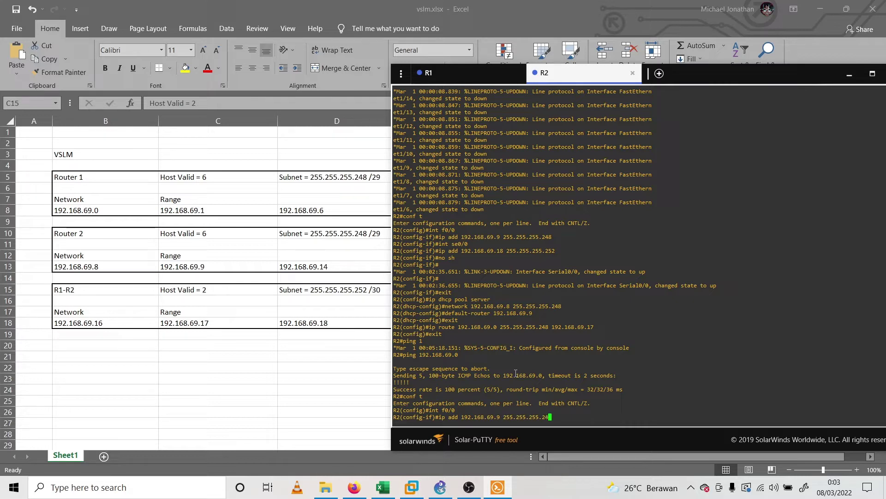
pyautogui.write('8')
pyautogui.press('Return')
# Enable R2's FastEthernet0/0 with no shutdown and leave interface configuration
pyautogui.write('no s')
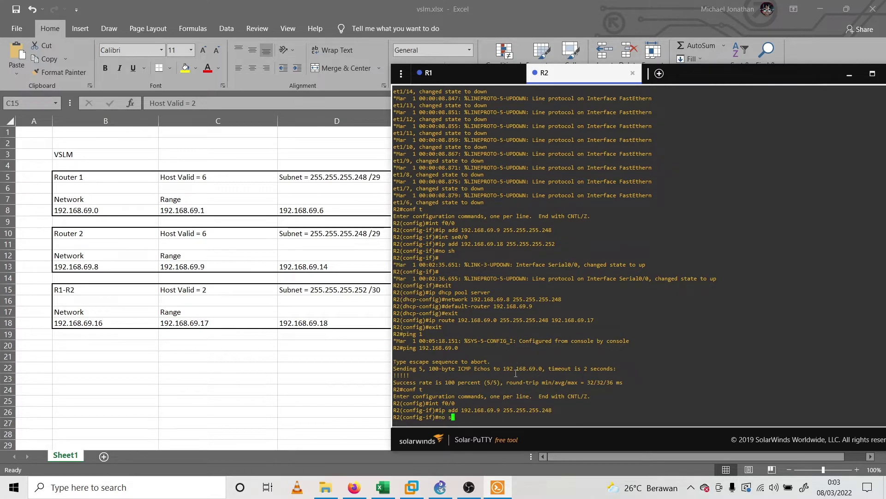
pyautogui.write('h')
pyautogui.press('Return')
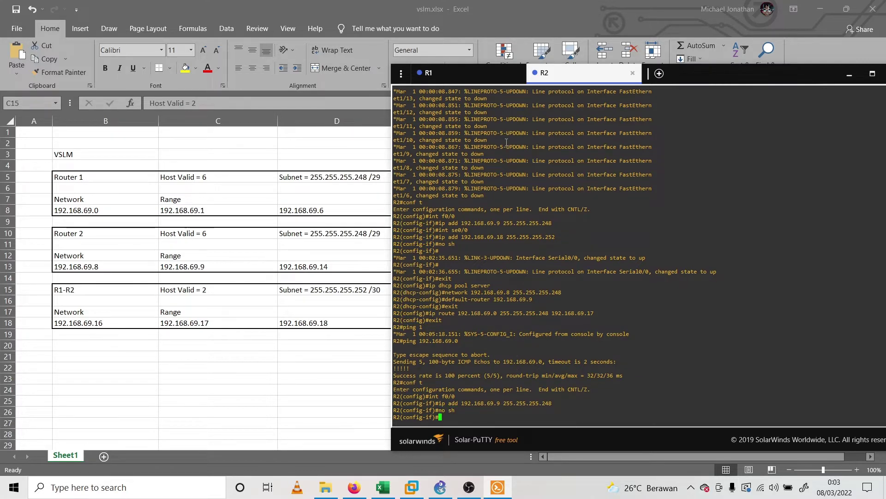
pyautogui.write('exit')
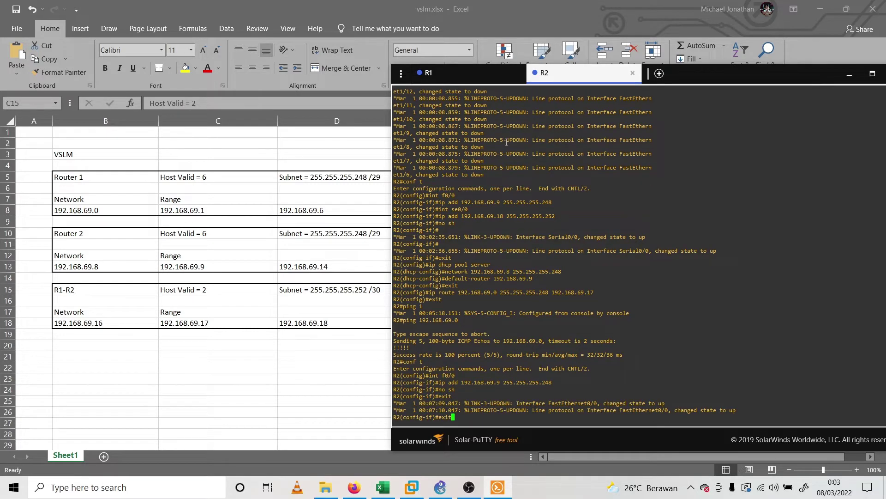
pyautogui.press('BackSpace')
pyautogui.press('BackSpace')
pyautogui.press('BackSpace')
pyautogui.press('BackSpace')
pyautogui.write('exit')
pyautogui.press('Return')
pyautogui.hotkey('ctrl', 'Tab')
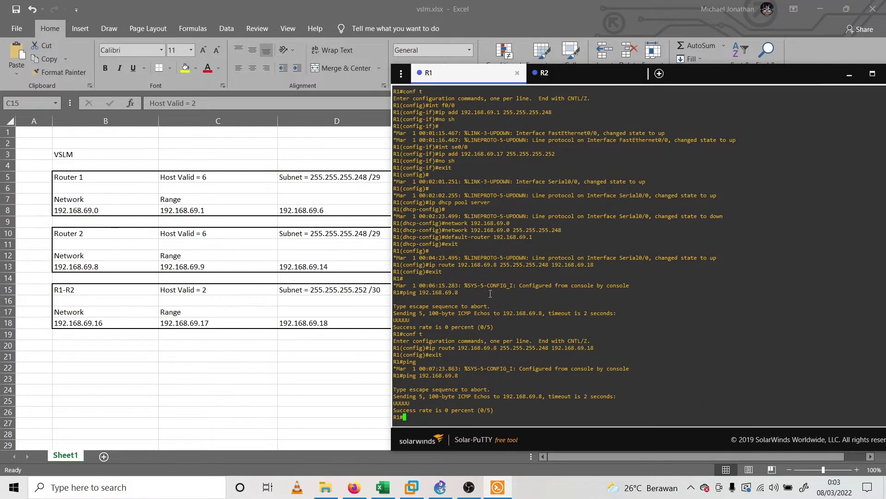
# Rerun R1's ping to 192.168.69.8, now succeeding 100 percent
pyautogui.press('Up')
pyautogui.press('Return')
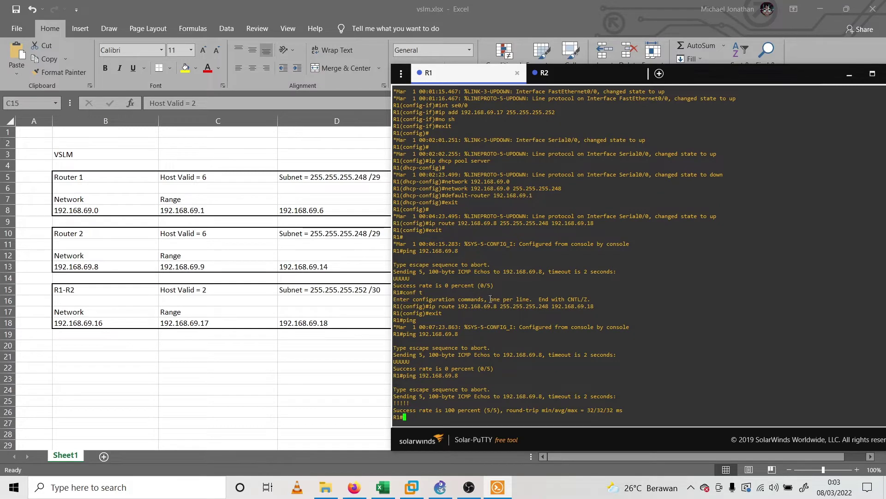
pyautogui.click(554, 77)
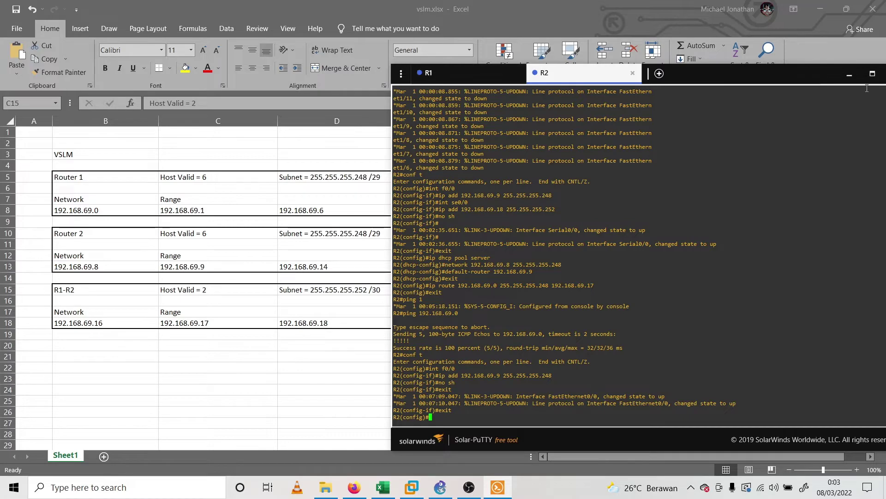
pyautogui.doubleClick(734, 72)
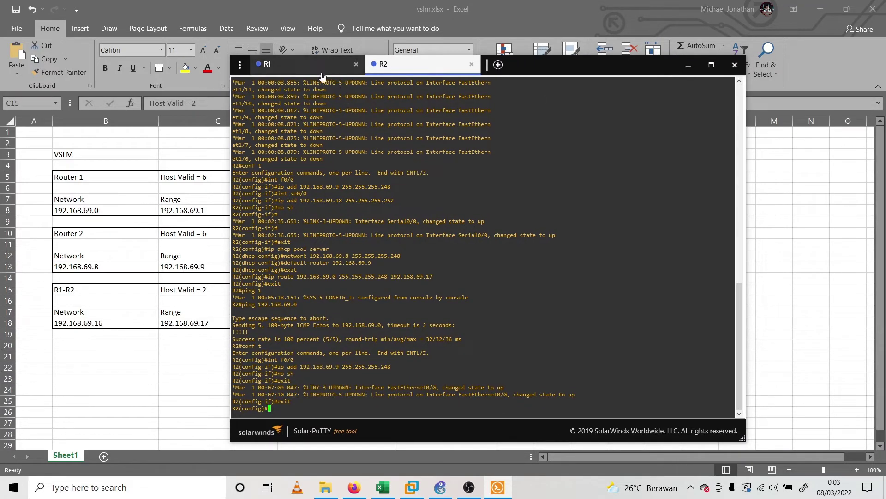
pyautogui.click(311, 64)
# Review the successful ping result, close the console window and bring up the GNS3 topology
pyautogui.moveTo(284, 402); pyautogui.dragTo(304, 401)
pyautogui.moveTo(416, 382); pyautogui.dragTo(457, 374)
pyautogui.click(679, 85)
pyautogui.click(735, 64)
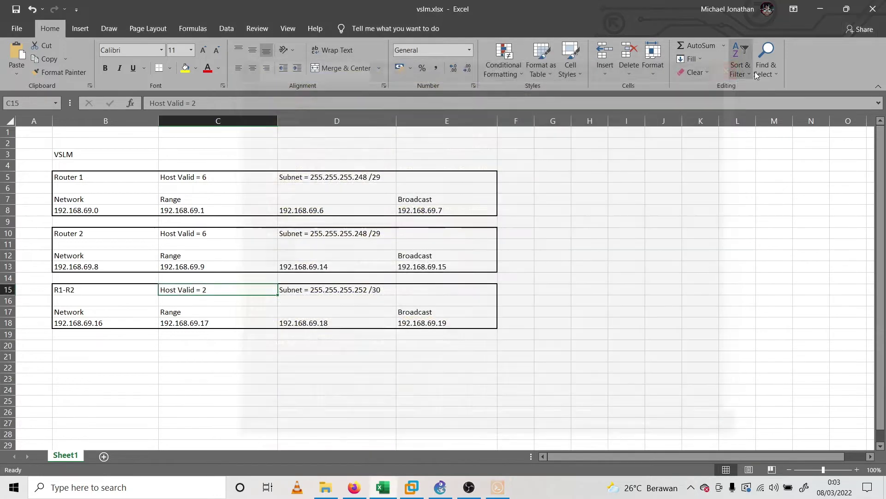
pyautogui.click(817, 4)
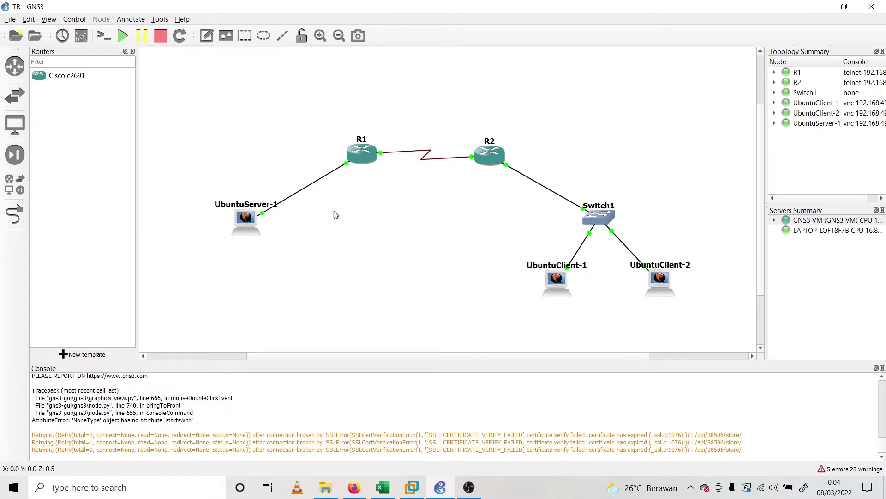
# Open UbuntuServer-1's VNC console, log in with the user's account, then close it
pyautogui.doubleClick(245, 220)
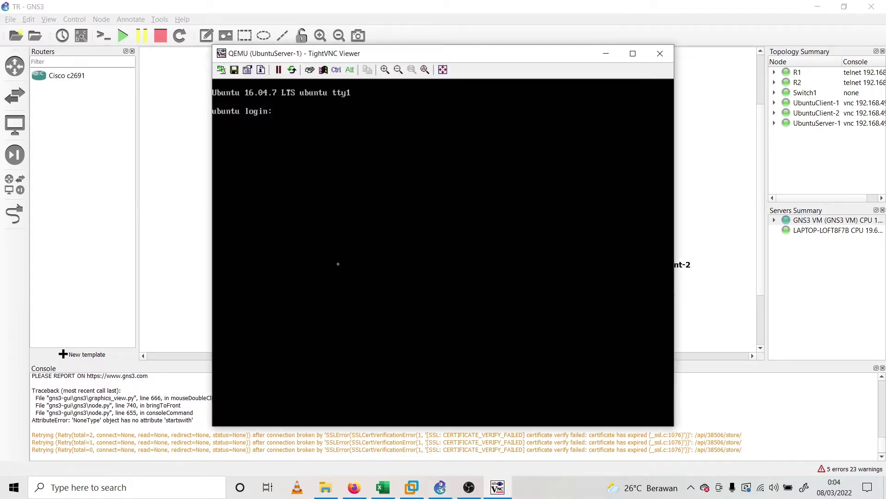
pyautogui.moveTo(453, 54); pyautogui.dragTo(506, 92)
pyautogui.write('micel')
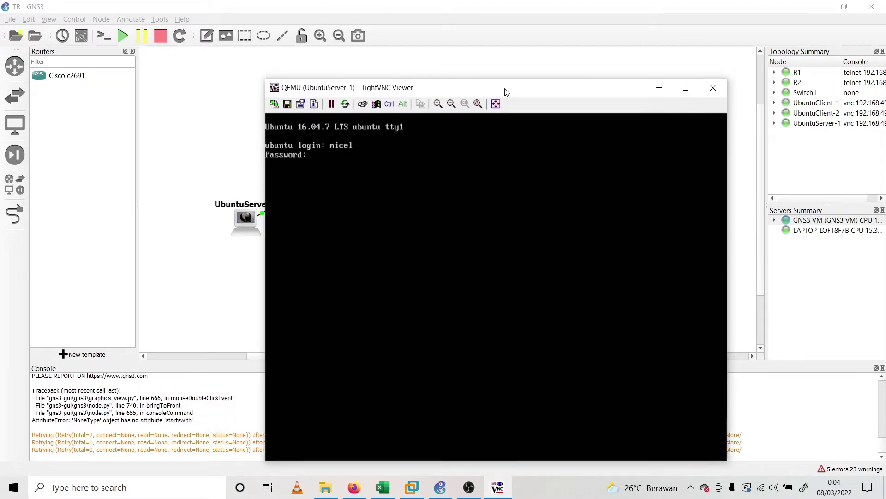
pyautogui.press('Return')
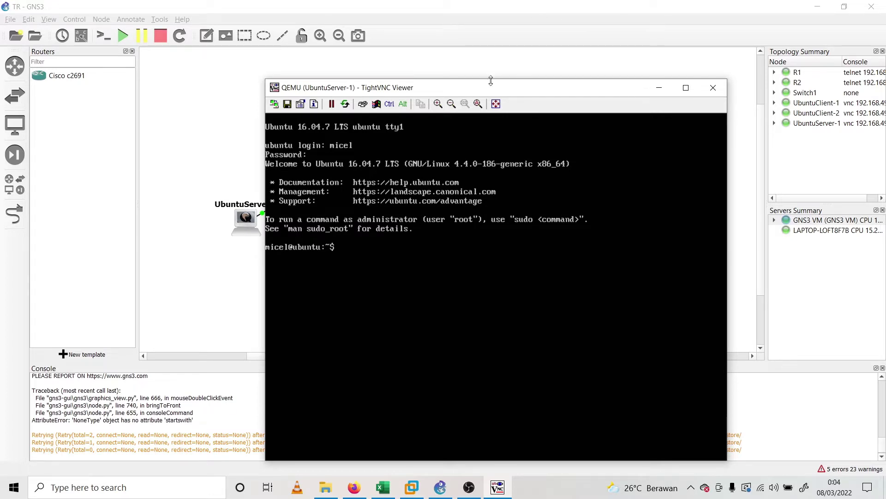
pyautogui.moveTo(492, 83); pyautogui.dragTo(478, 63)
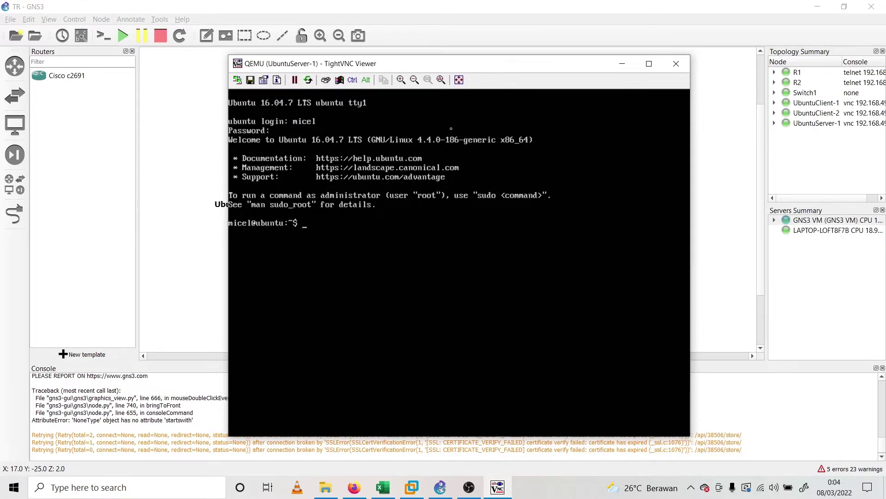
pyautogui.click(682, 68)
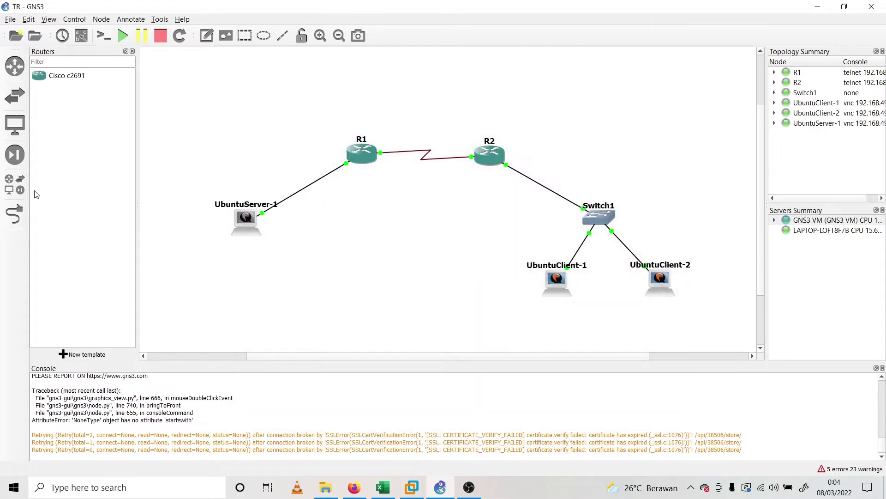
# Add a NAT1 cloud to the canvas hosted on the GNS3 VM
pyautogui.click(14, 184)
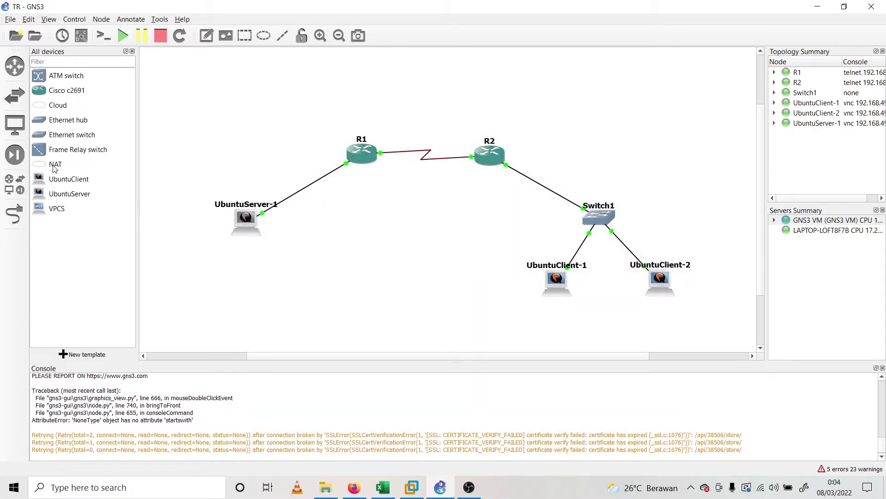
pyautogui.moveTo(55, 168); pyautogui.dragTo(332, 89)
pyautogui.click(441, 243)
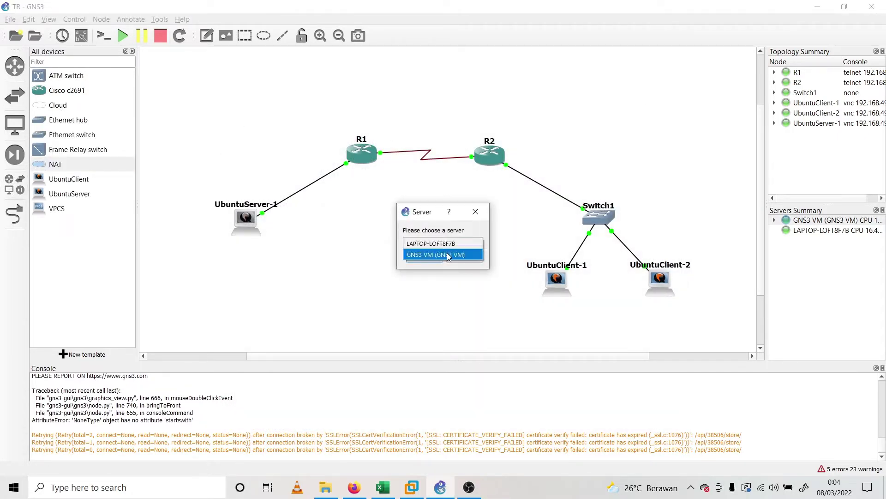
pyautogui.click(448, 257)
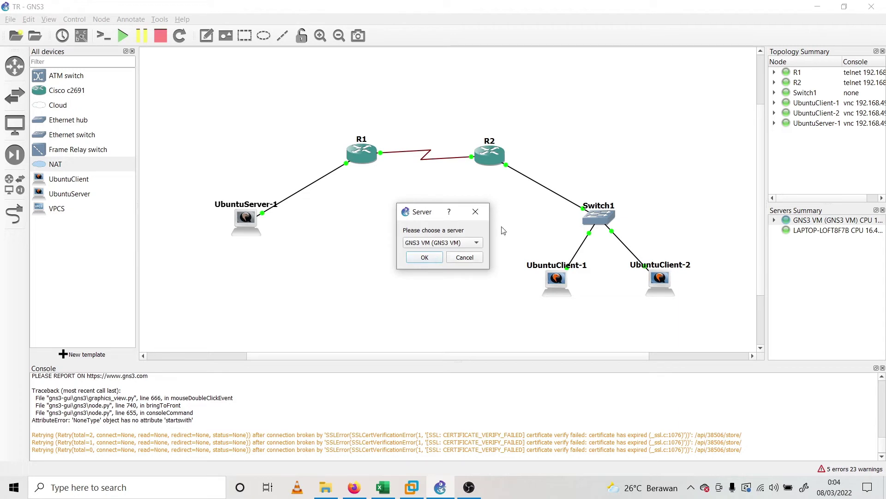
pyautogui.click(435, 258)
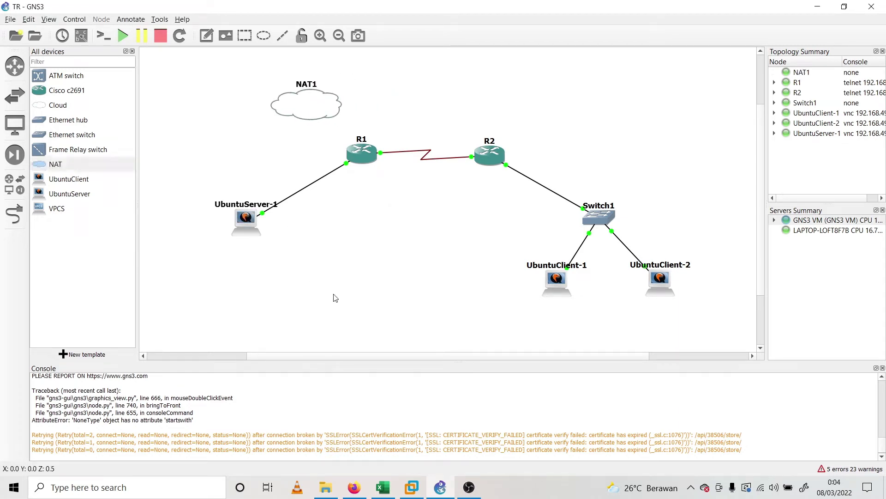
# Link UbuntuServer-1's Ethernet1 to NAT1's nat0 port
pyautogui.click(15, 213)
pyautogui.click(242, 224)
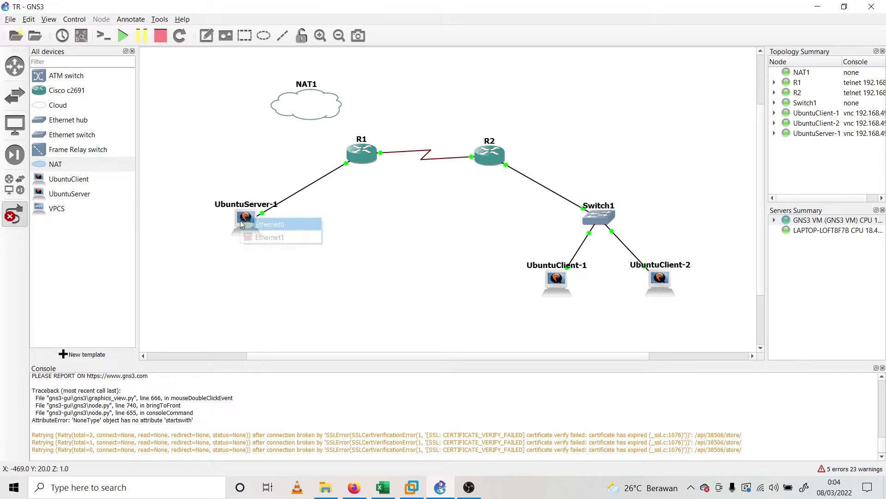
pyautogui.click(270, 237)
pyautogui.click(305, 110)
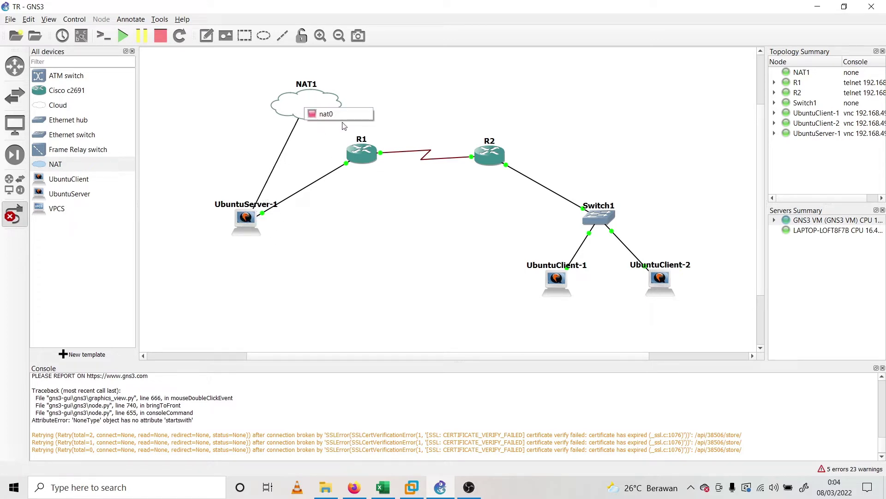
pyautogui.click(330, 114)
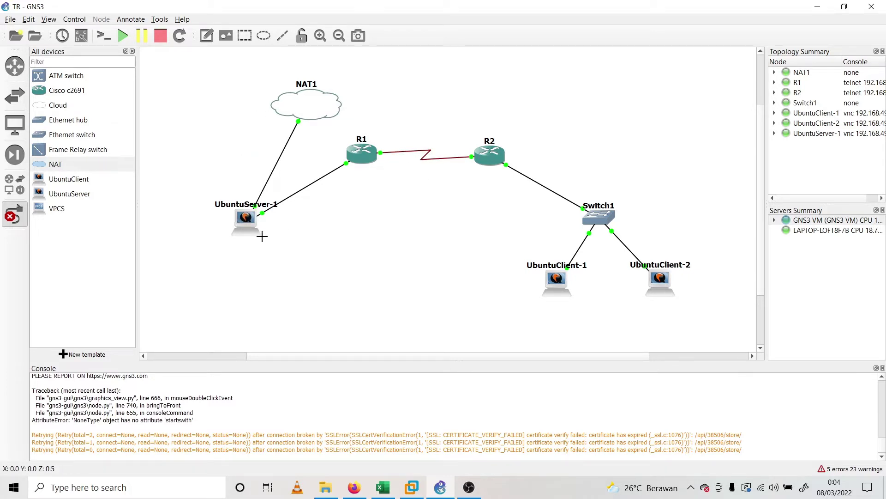
pyautogui.click(14, 214)
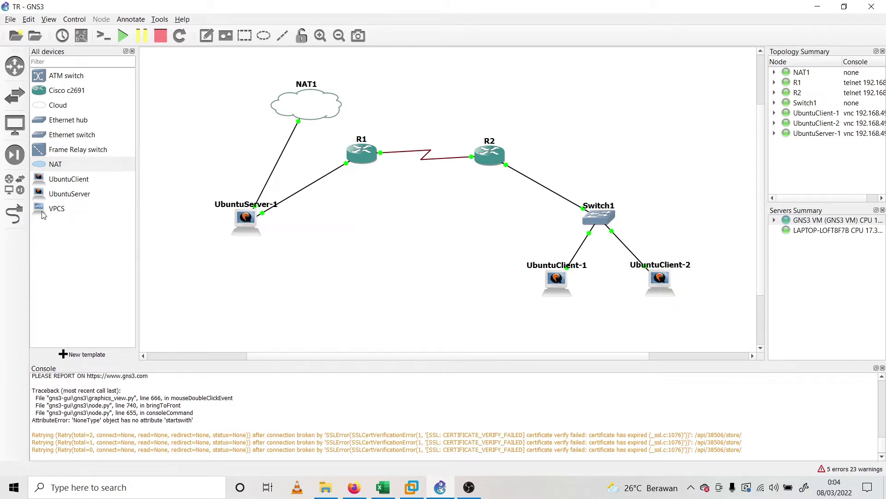
pyautogui.doubleClick(247, 226)
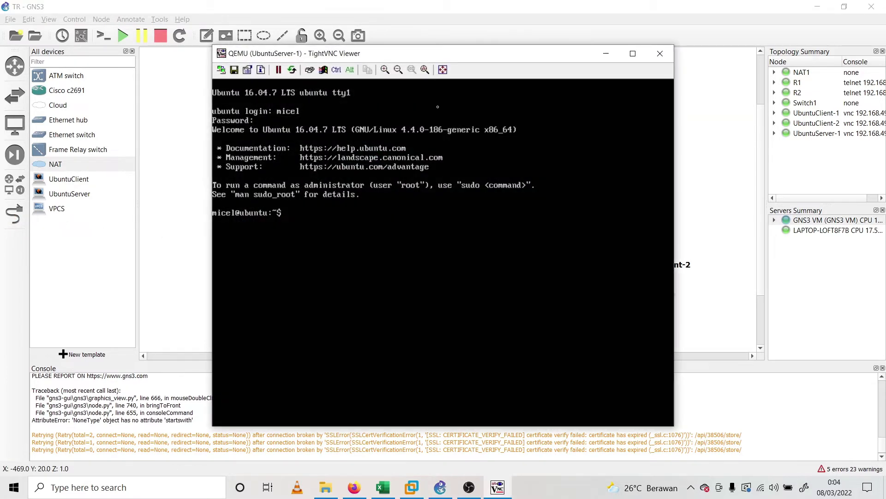
pyautogui.moveTo(480, 53); pyautogui.dragTo(688, 89)
pyautogui.write('re')
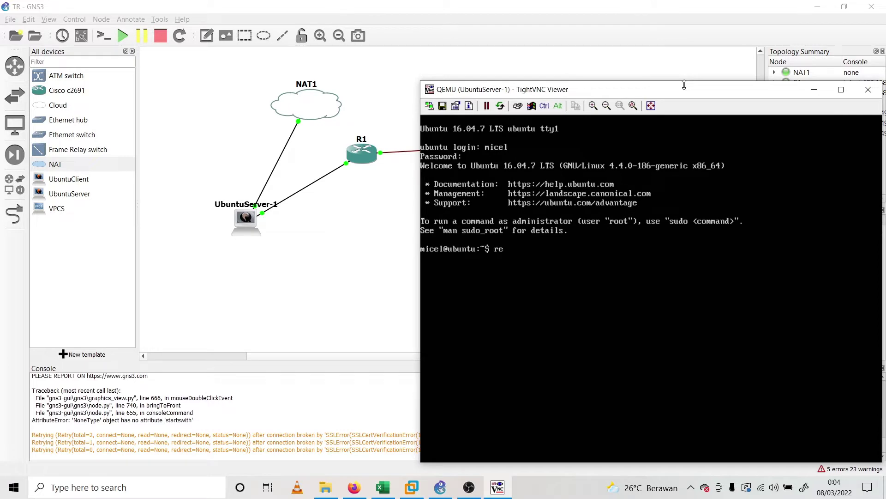
pyautogui.write('boot')
pyautogui.press('Return')
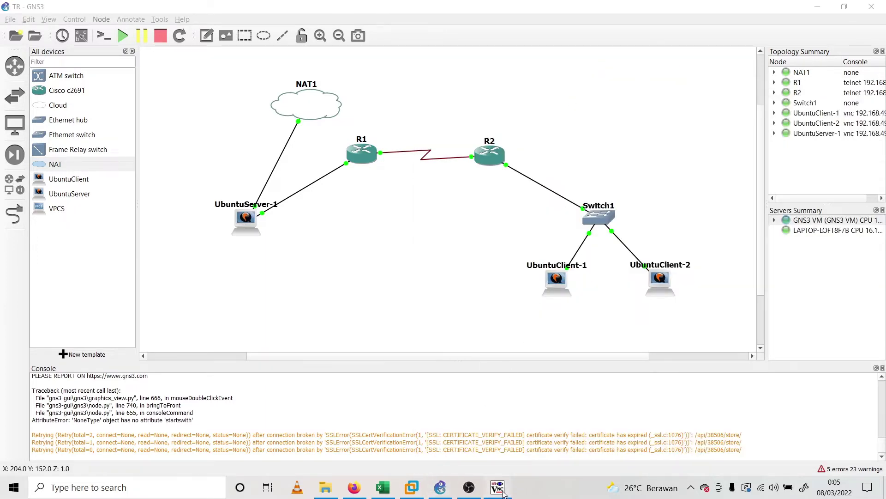
pyautogui.click(498, 487)
pyautogui.moveTo(725, 74); pyautogui.dragTo(514, 72)
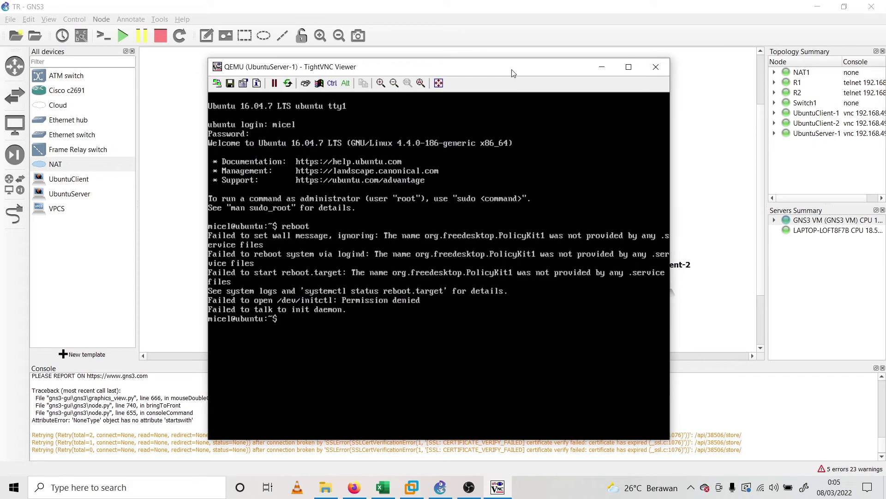
pyautogui.write('exit')
pyautogui.press('Return')
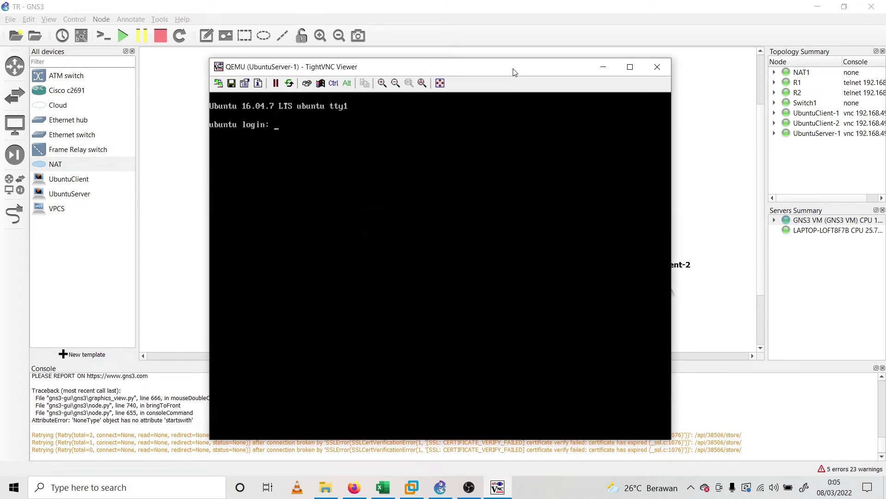
pyautogui.write('micel')
pyautogui.press('Return')
pyautogui.press('Return')
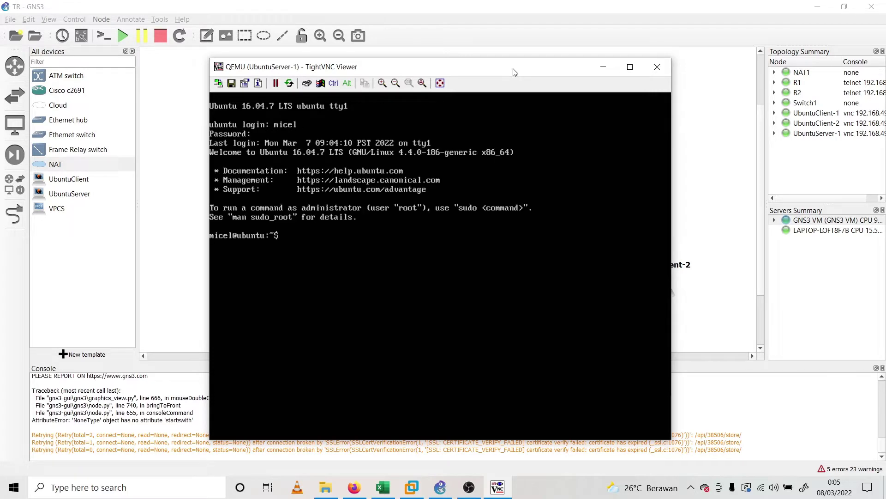
pyautogui.write('reboot')
pyautogui.press('Return')
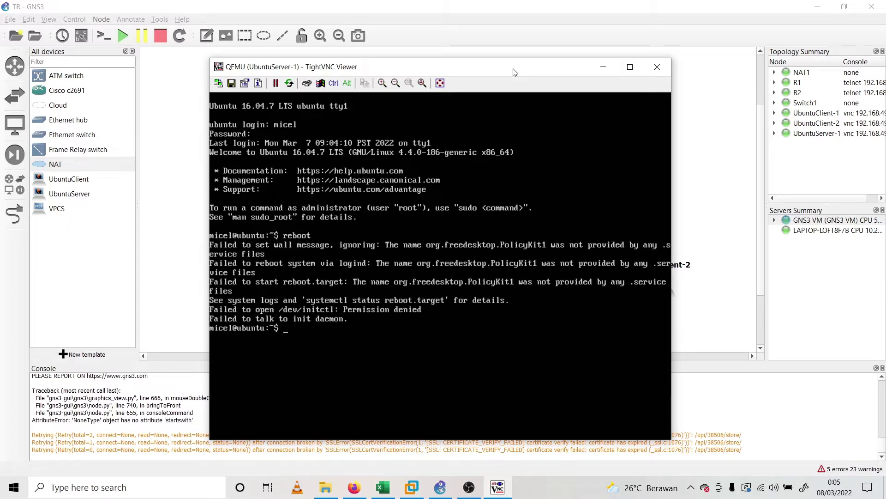
pyautogui.click(657, 67)
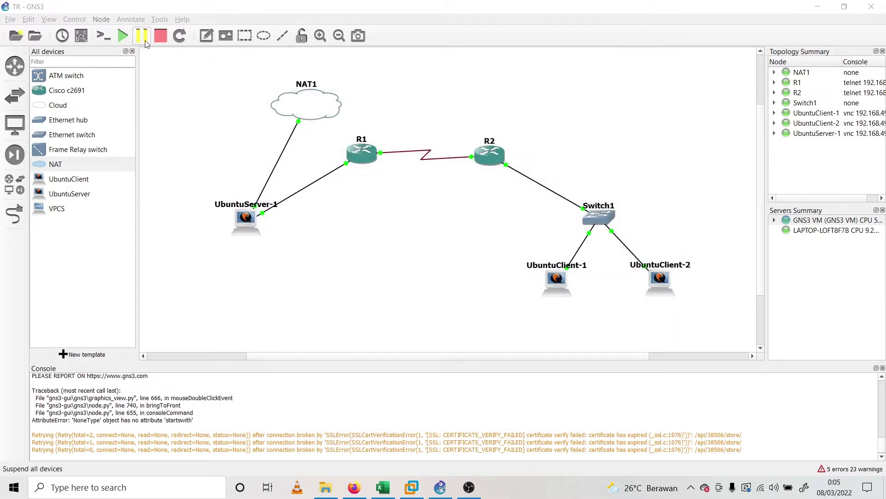
# Stop all lab devices, then start them all again
pyautogui.click(165, 42)
pyautogui.click(455, 257)
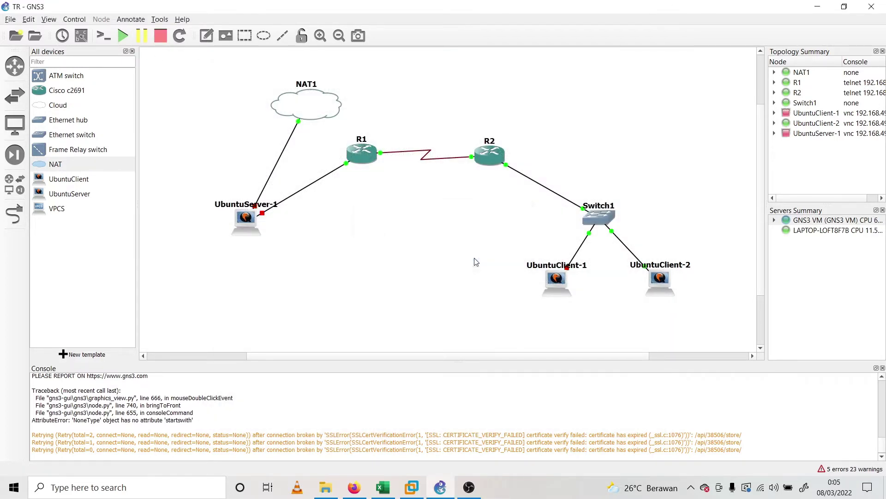
pyautogui.click(123, 36)
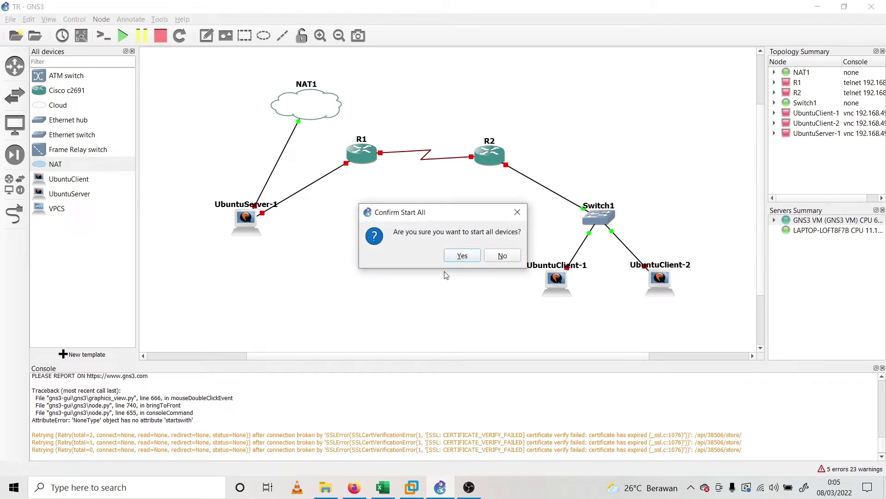
pyautogui.click(465, 258)
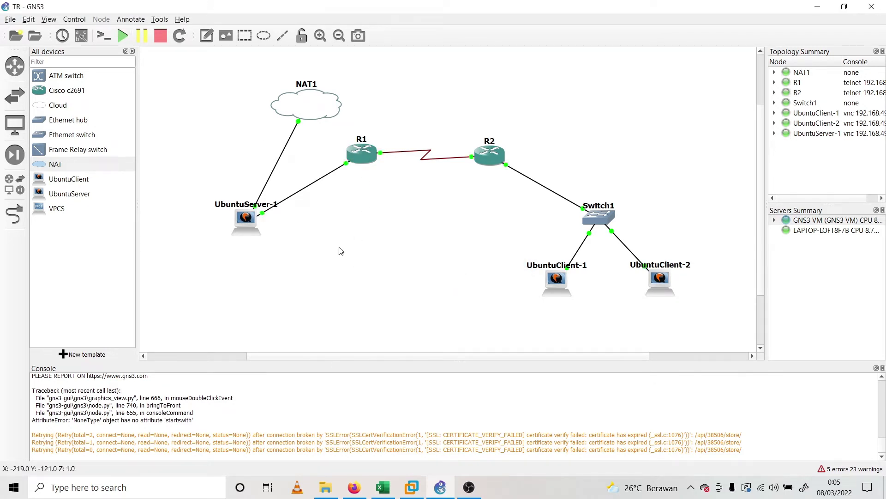
pyautogui.click(256, 233)
# Open UbuntuServer-1's console, showing the Ubuntu 16.04.7 LTS login prompt
pyautogui.doubleClick(252, 224)
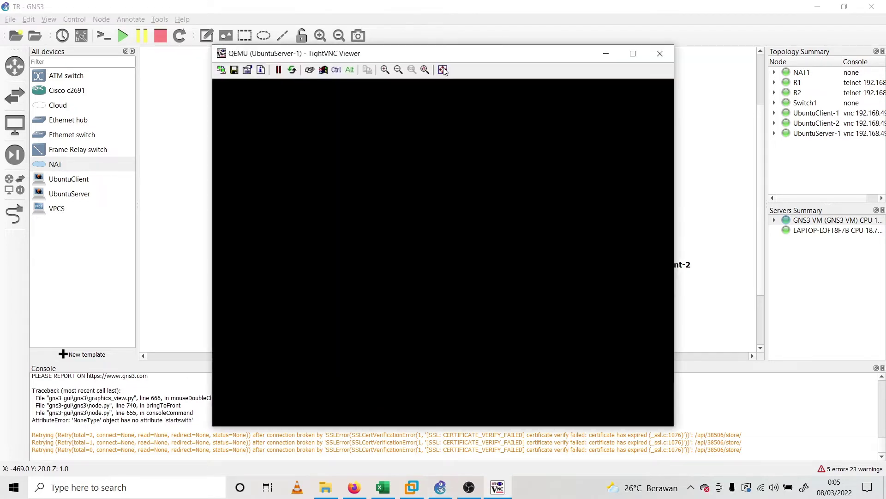
pyautogui.moveTo(466, 54); pyautogui.dragTo(585, 134)
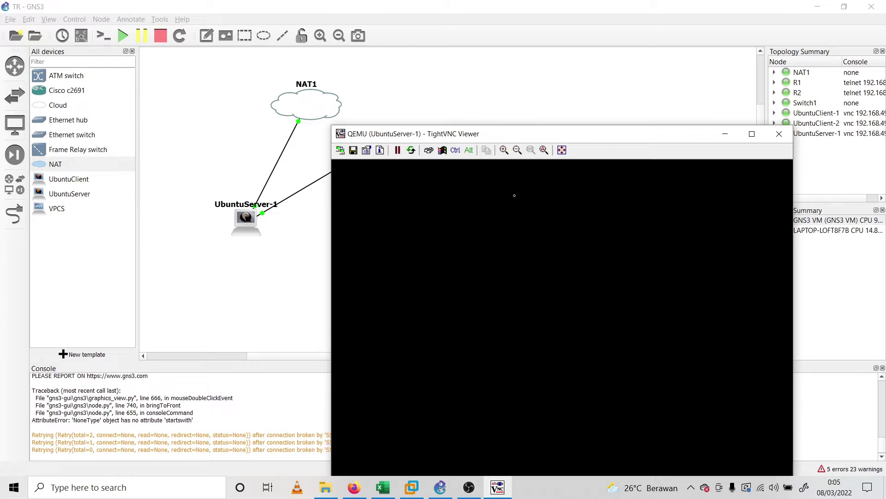
pyautogui.moveTo(591, 134); pyautogui.dragTo(524, 74)
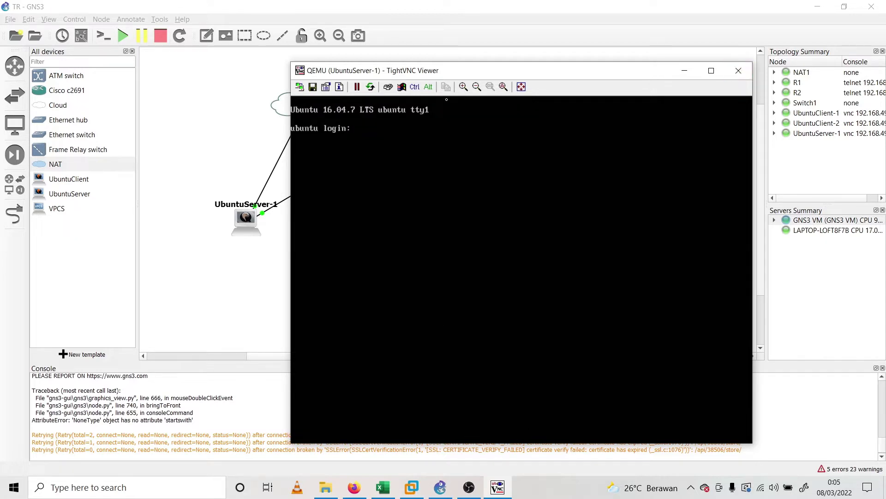
# Log in on UbuntuServer-1's console and become root with sudo su
pyautogui.moveTo(506, 76); pyautogui.dragTo(524, 97)
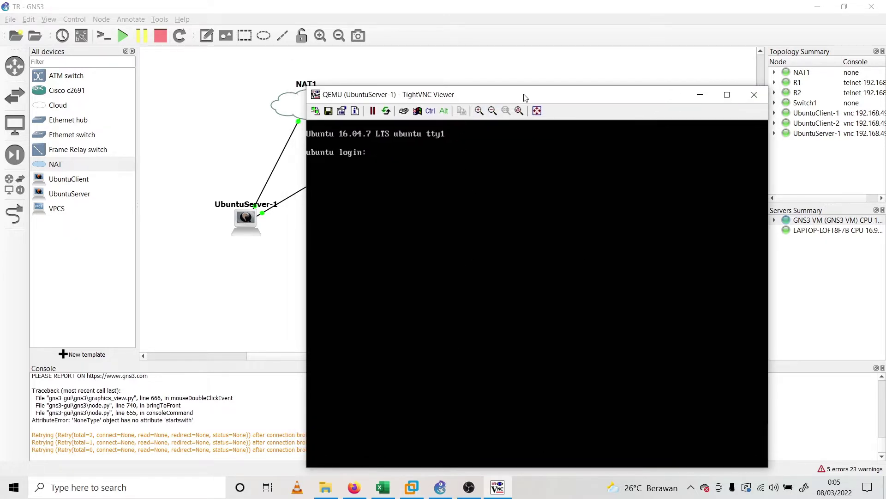
pyautogui.write('micel')
pyautogui.press('Return')
pyautogui.press('Return')
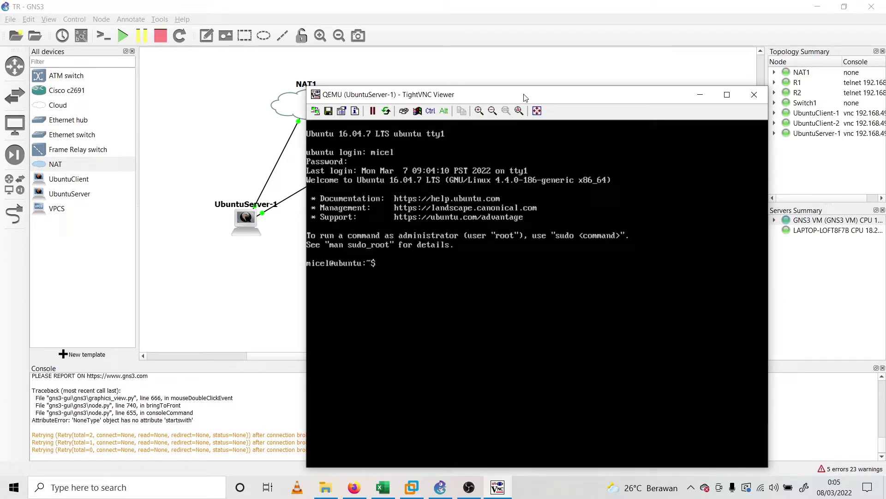
pyautogui.write('sudo su')
pyautogui.press('Return')
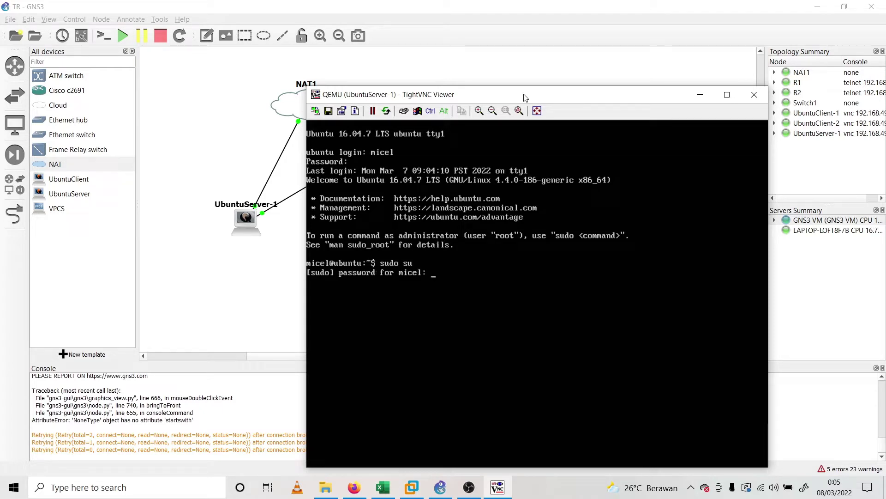
pyautogui.press('Return')
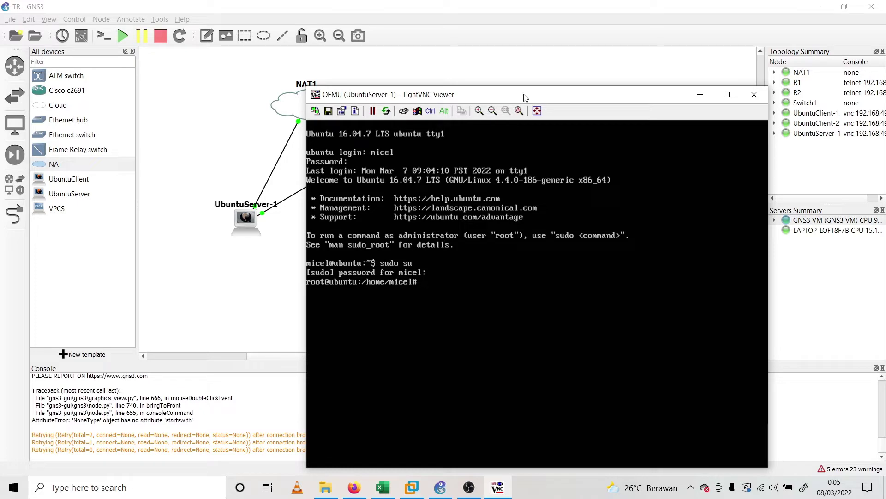
# Open /etc/network/interfaces in nano
pyautogui.write('nano e')
pyautogui.press('BackSpace')
pyautogui.press('BackSpace')
pyautogui.write('/etc/network/interfaces')
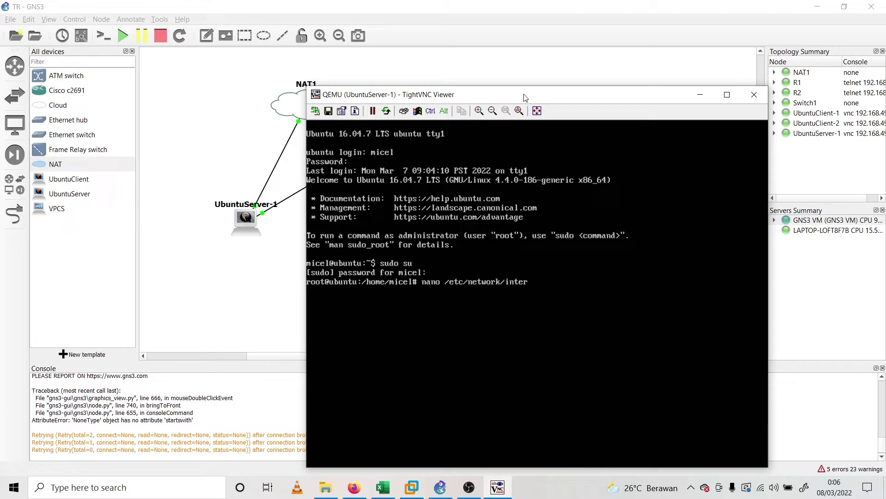
pyautogui.press('Return')
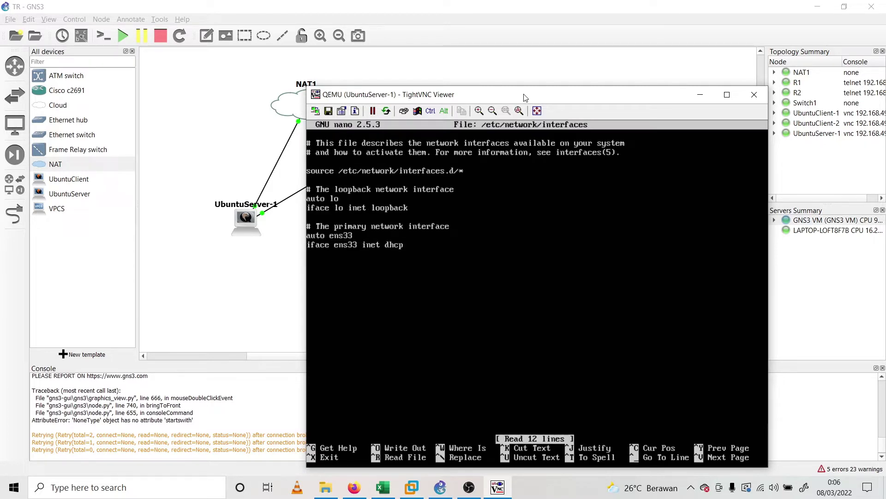
# Comment out the auto and iface interface lines, correcting ens33 to ens3
pyautogui.press('Down')
pyautogui.press('Down')
pyautogui.write('#')
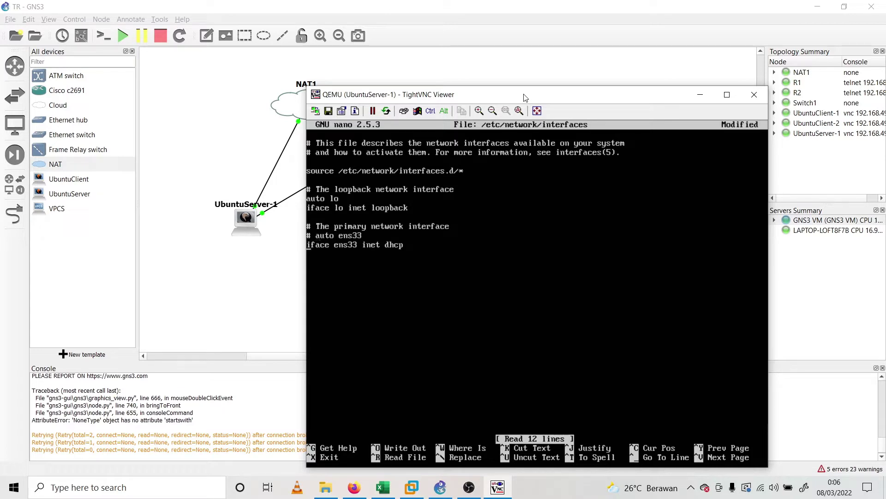
pyautogui.press('Right')
pyautogui.write('#')
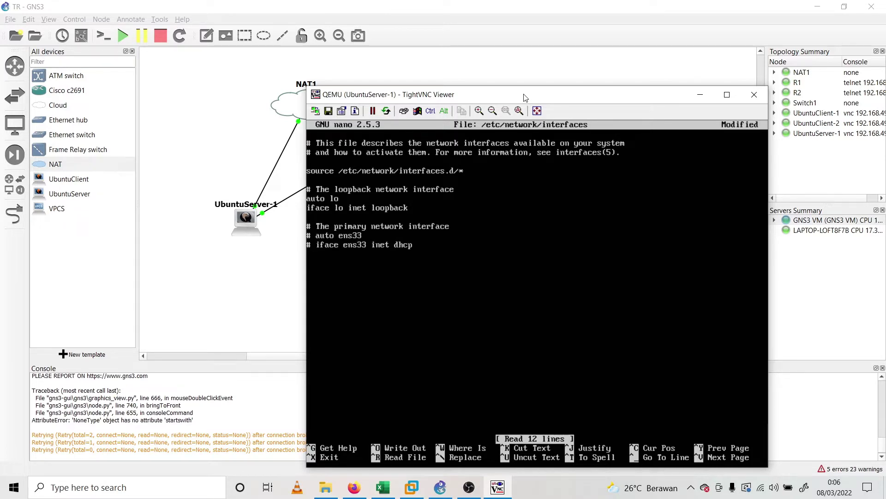
pyautogui.press('Right')
pyautogui.press('Right')
pyautogui.press('Right')
pyautogui.press('Right')
pyautogui.press('Right')
pyautogui.press('Right')
pyautogui.press('Right')
pyautogui.press('Right')
pyautogui.press('Right')
pyautogui.press('Delete')
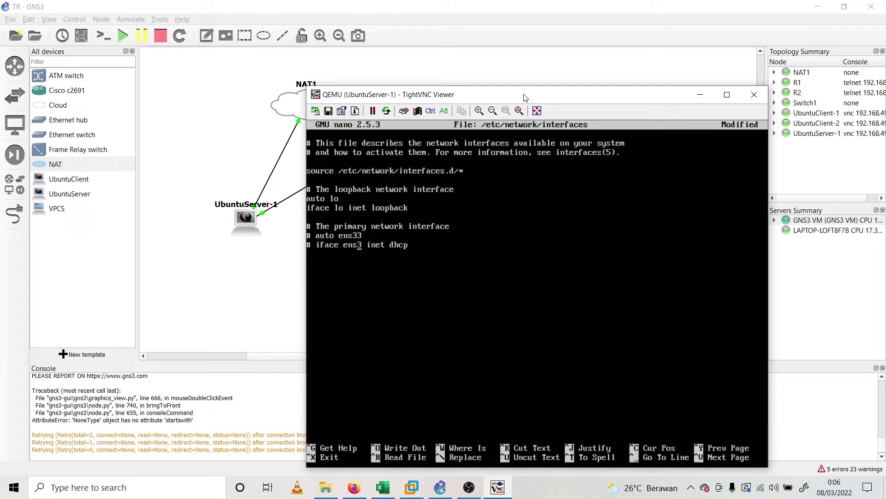
pyautogui.press('Delete')
# Add 'auto ens4' and 'iface ens4 inet dhcp' and save the file
pyautogui.write('ens')
pyautogui.press('BackSpace')
pyautogui.press('BackSpace')
pyautogui.press('BackSpace')
pyautogui.write('auto ens')
pyautogui.press('BackSpace')
pyautogui.press('BackSpace')
pyautogui.write('ns4 iface ens')
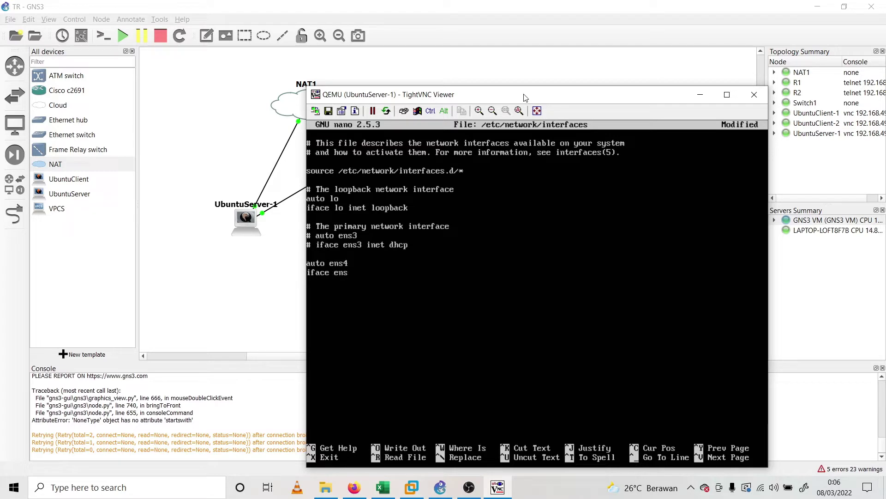
pyautogui.write('4 inet dhcp')
pyautogui.hotkey('ctrl', 'x')
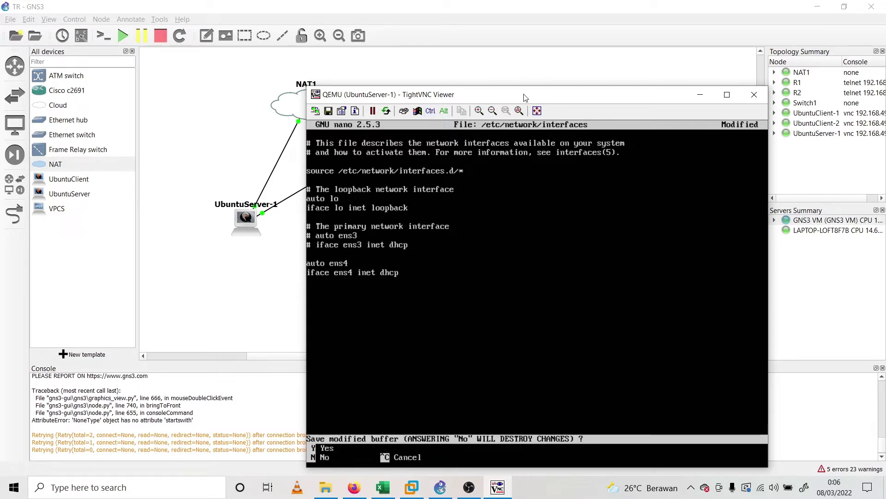
pyautogui.press('y')
pyautogui.press('Return')
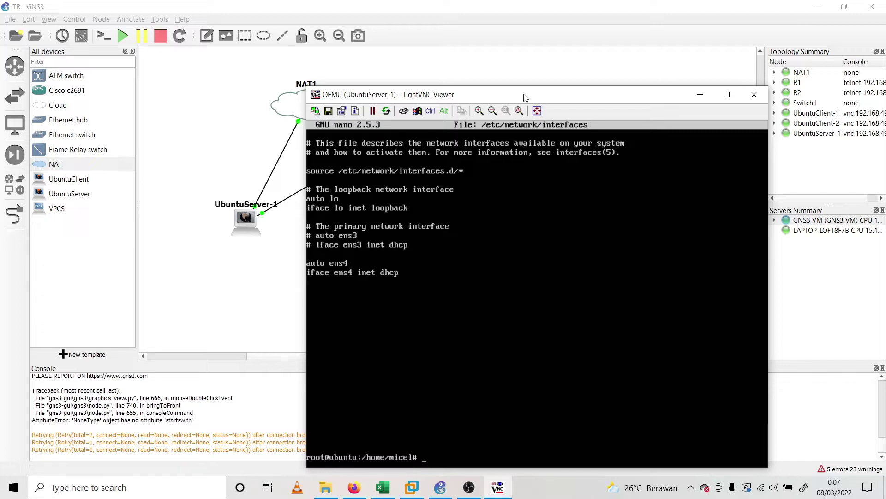
# Run /etc/init.d/networking restart to apply the ens4 DHCP setting
pyautogui.write('/etc/init.d/networking restart')
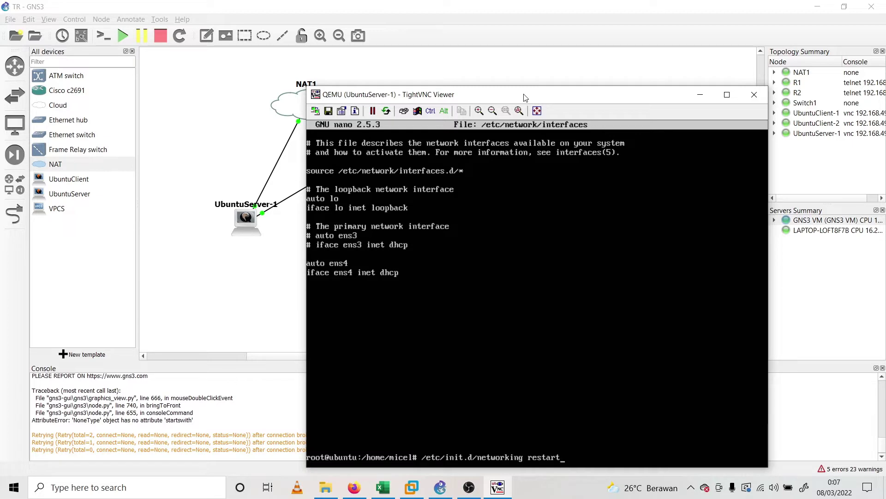
pyautogui.press('Return')
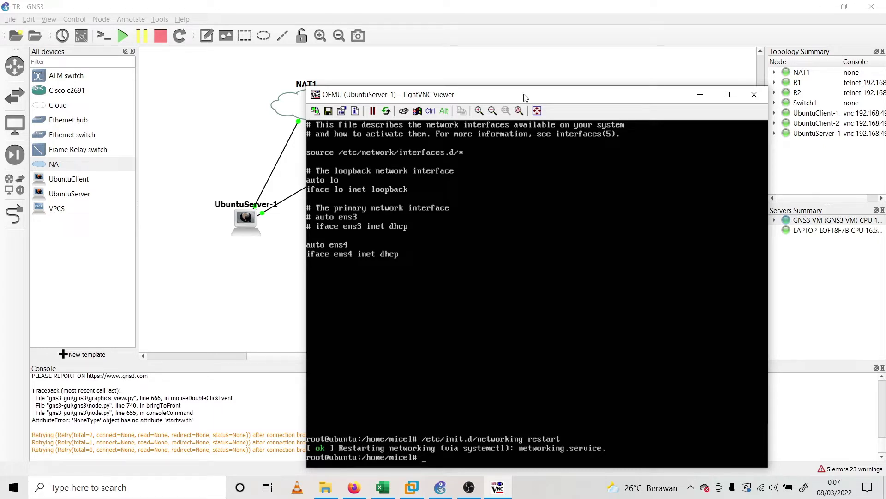
pyautogui.write('apt-get install apache2 -')
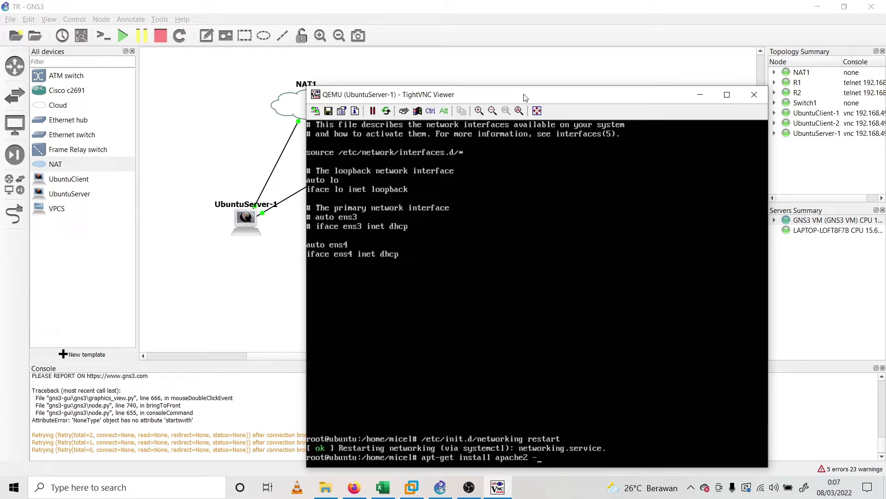
pyautogui.write('y')
# Install Apache2 on UbuntuServer-1, then start apt-get install samba -y
pyautogui.press('Return')
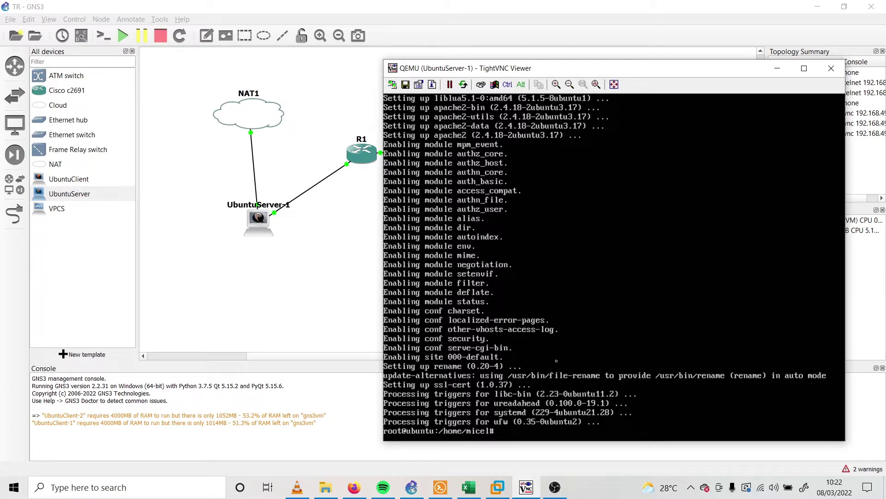
pyautogui.write('apt-get install samba -y')
pyautogui.press('Return')
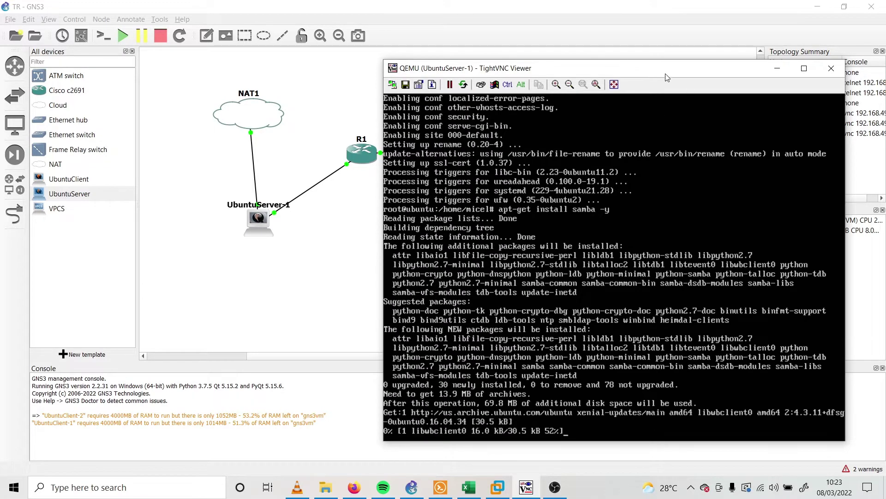
# Move the server console aside to uncover R1, then run apt-get install bind9
pyautogui.moveTo(669, 68); pyautogui.dragTo(607, 37)
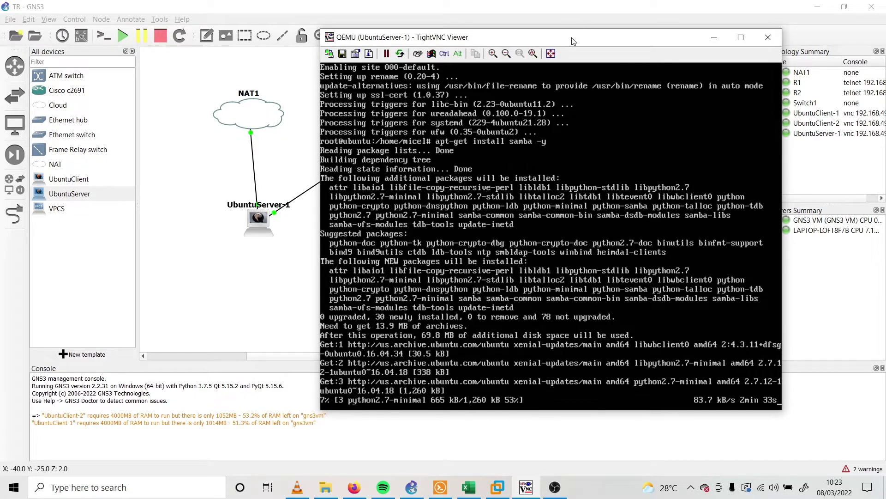
pyautogui.moveTo(572, 37); pyautogui.dragTo(708, 74)
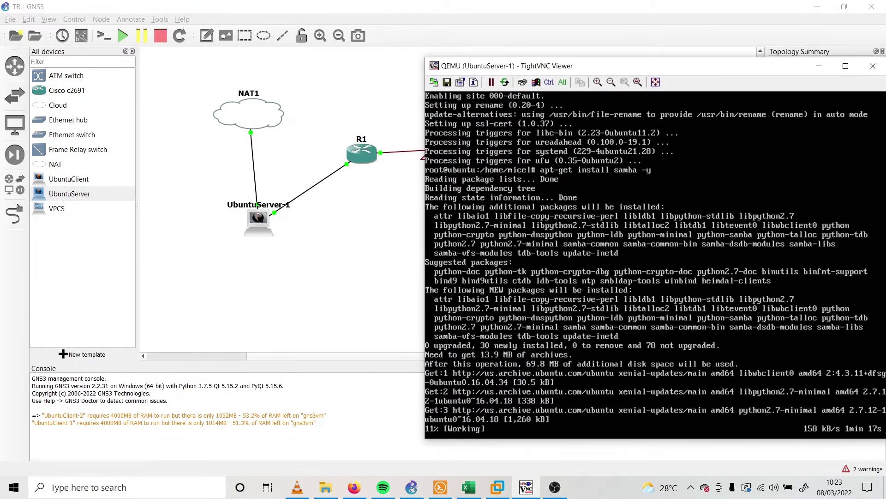
pyautogui.moveTo(695, 72)
pyautogui.mouseDown()
pyautogui.moveTo(721, 66)
pyautogui.moveTo(333, 65)
pyautogui.moveTo(618, 87)
pyautogui.moveTo(868, 69)
pyautogui.moveTo(690, 61)
pyautogui.mouseUp()
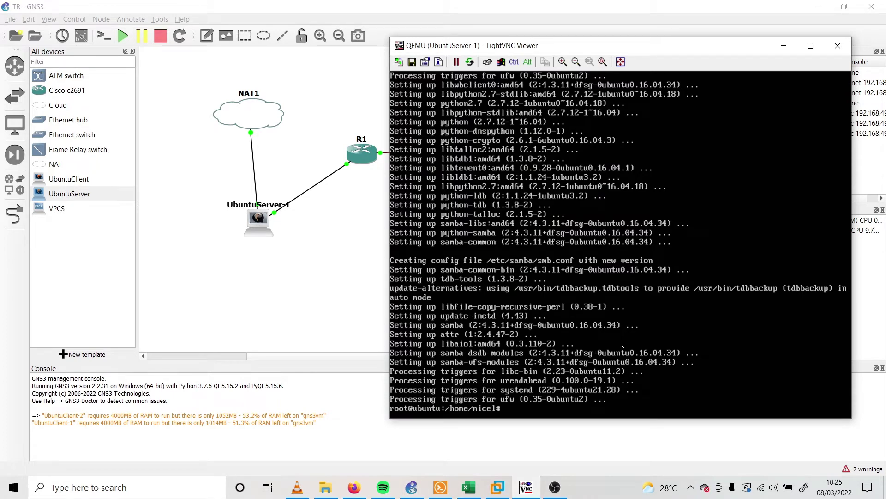
pyautogui.write('apt-get install bind9')
pyautogui.press('Return')
# Answer y to install bind9, then type the apt-get install command for the PHP packages
pyautogui.write('y')
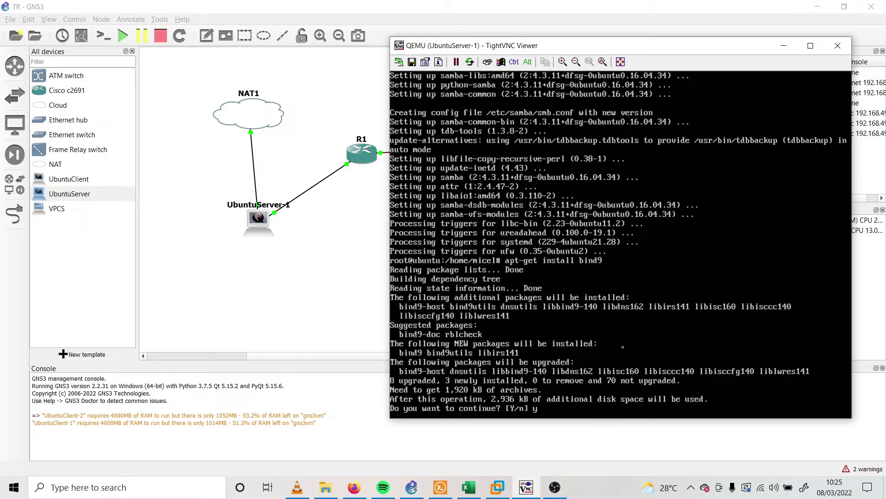
pyautogui.press('Return')
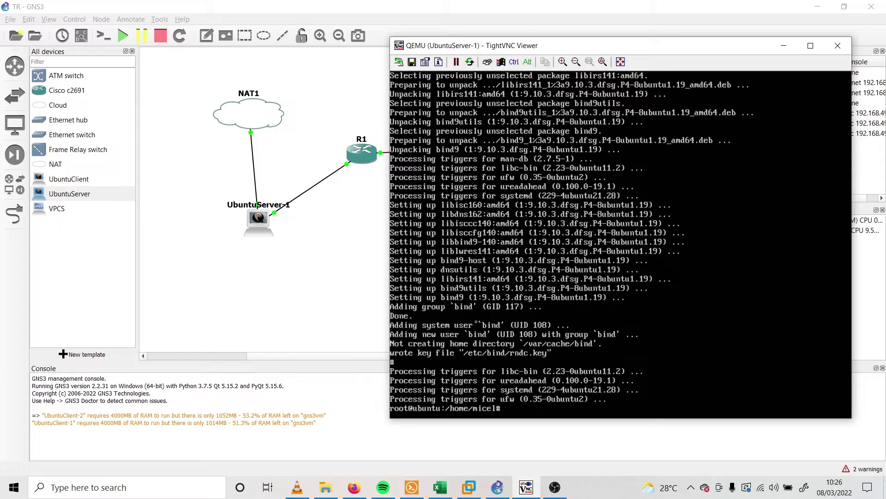
pyautogui.write('apt-get install phpliba')
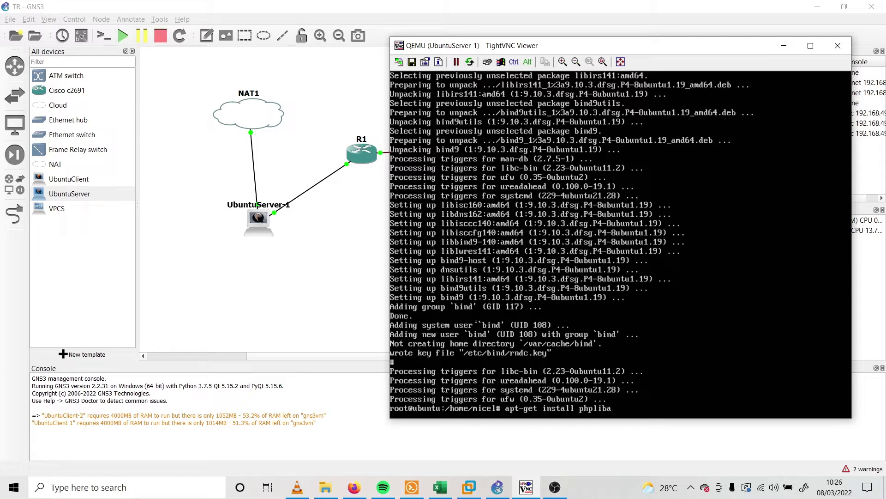
pyautogui.write('pache2-mod-php php-mcrypt p')
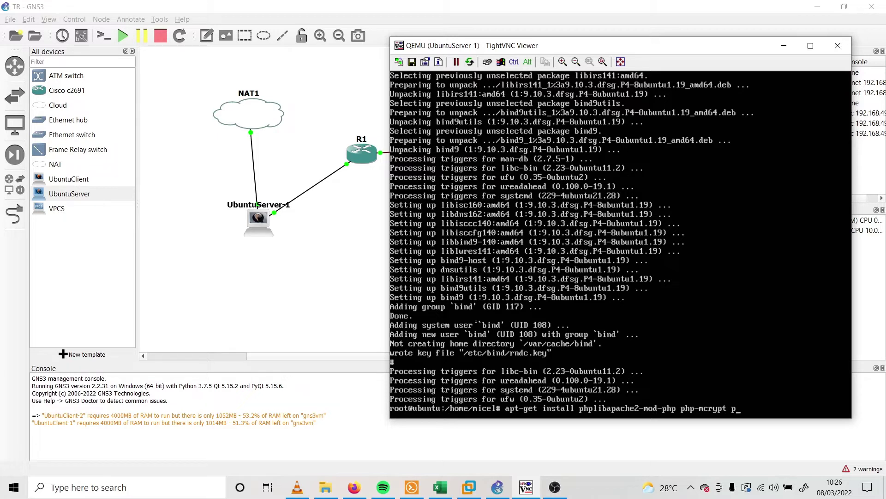
pyautogui.write('hp-mysql php-cgi php')
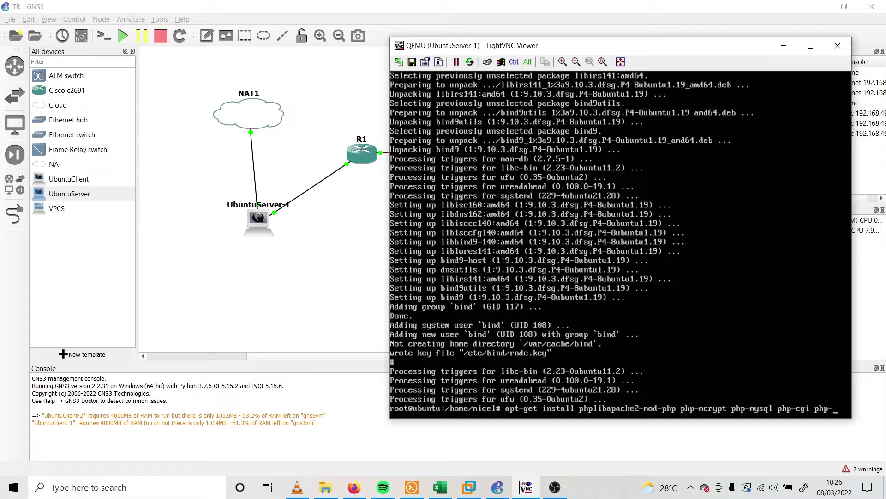
pyautogui.write('-curl ')
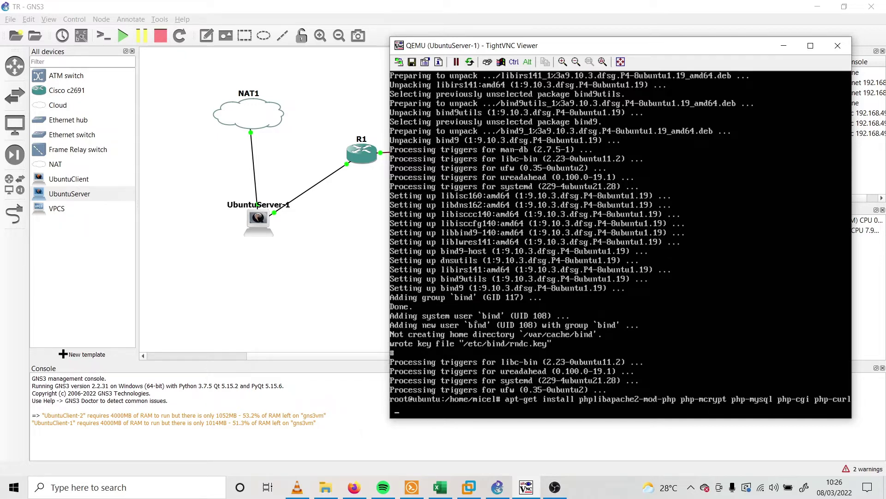
pyautogui.write('php-json -y')
# Run the PHP install command, which fails to locate phplibapache2-mod-php
pyautogui.press('Return')
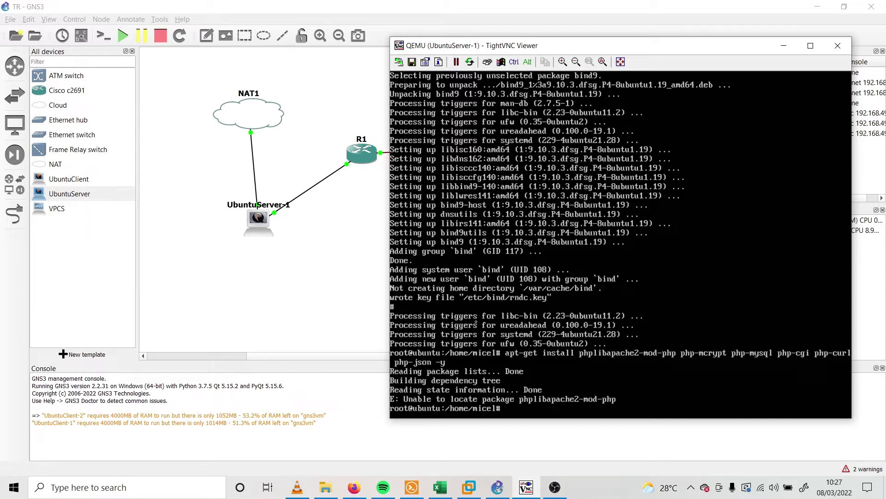
# Clear the failed command and run the corrected apt-get install php libapache2-mod-php … -y
pyautogui.press('Up')
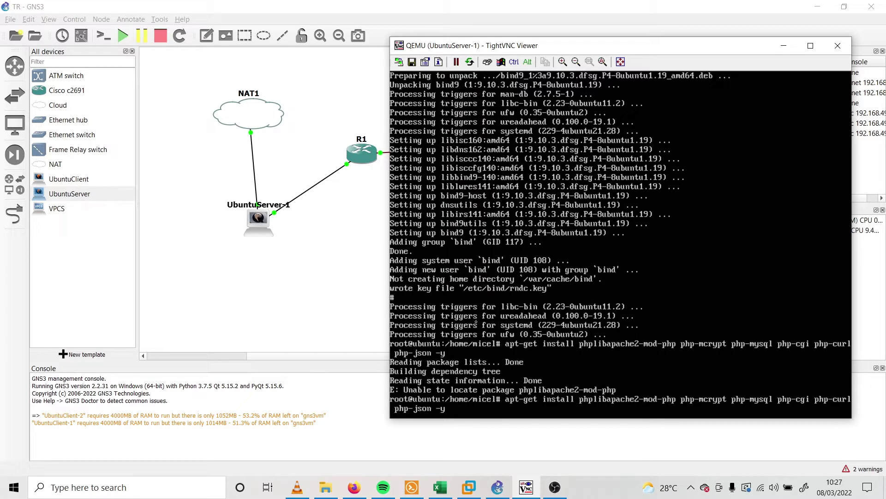
pyautogui.click(555, 488)
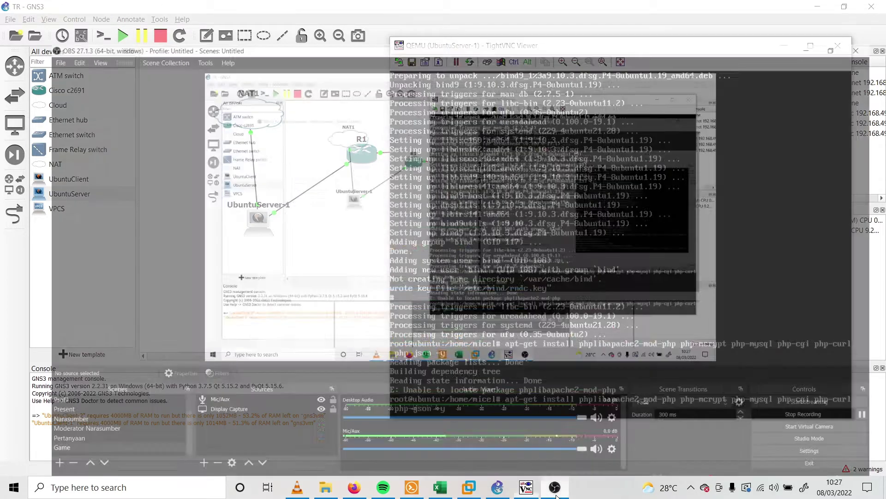
pyautogui.click(509, 489)
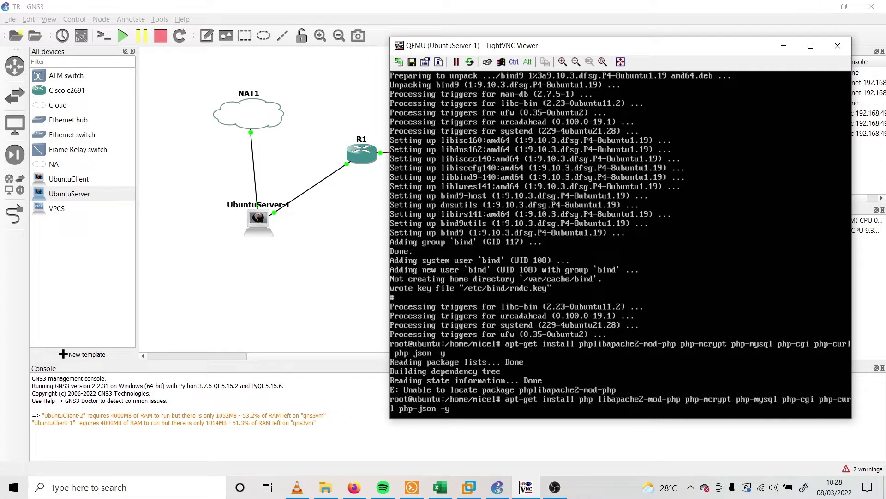
pyautogui.hotkey('ctrl', 'u')
pyautogui.press('Up')
pyautogui.press('Return')
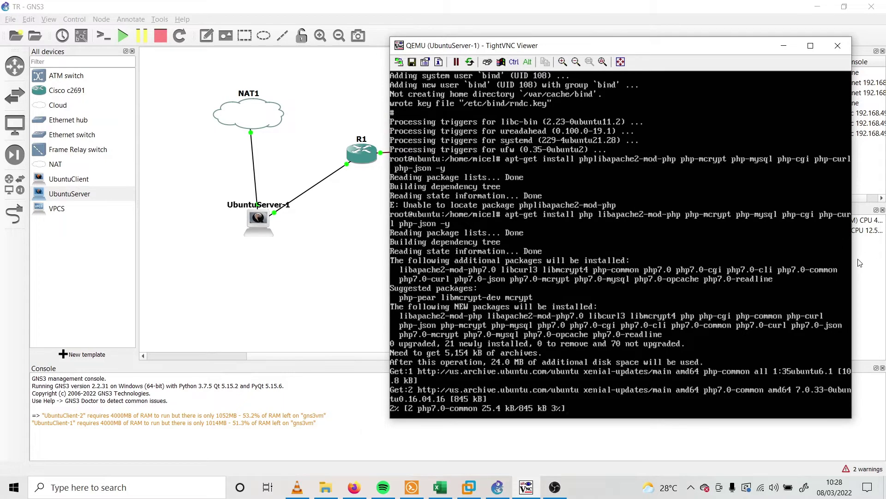
pyautogui.moveTo(555, 487)
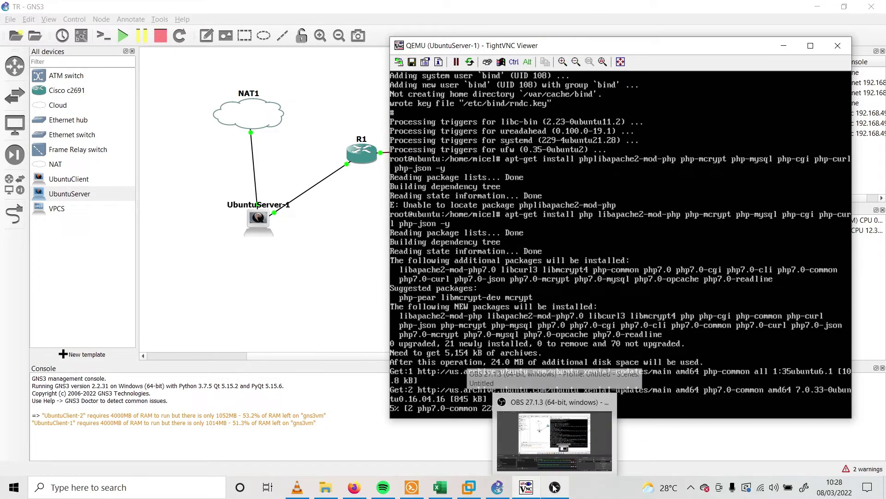
pyautogui.click(585, 443)
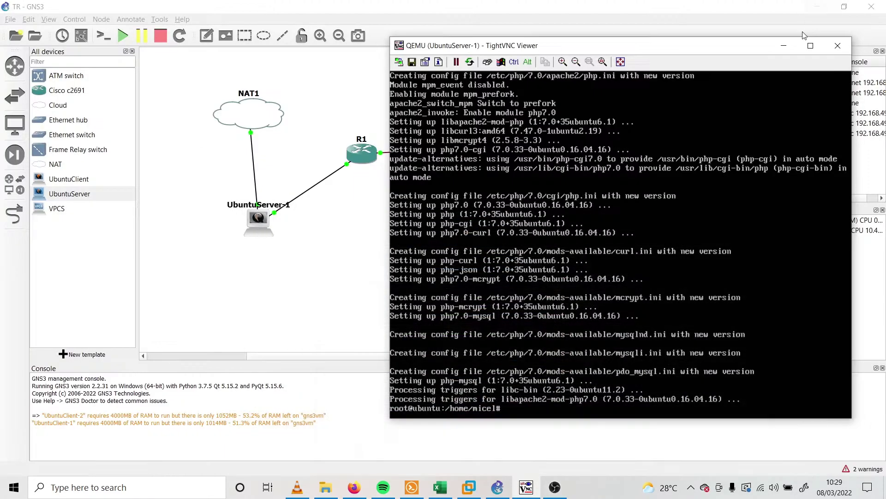
pyautogui.click(818, 7)
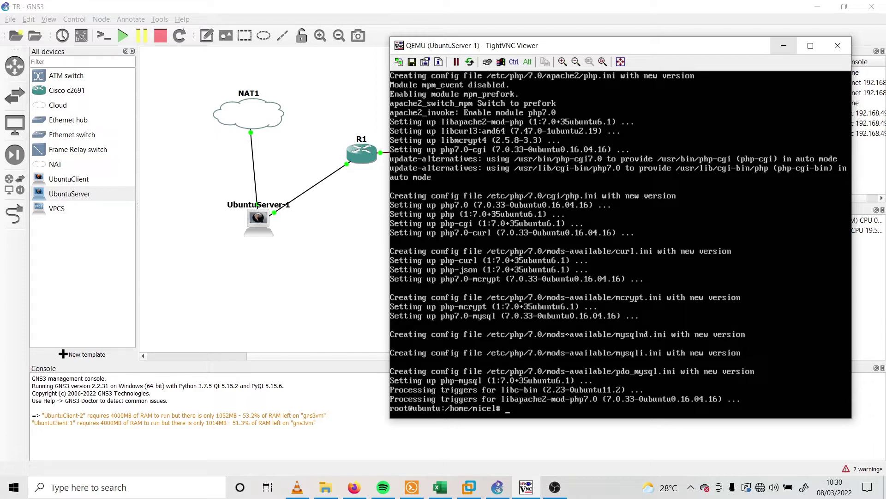
# Run apt-get install mysql-server mysql-client -y and shift the server console left
pyautogui.write('apt-get install mysql-se')
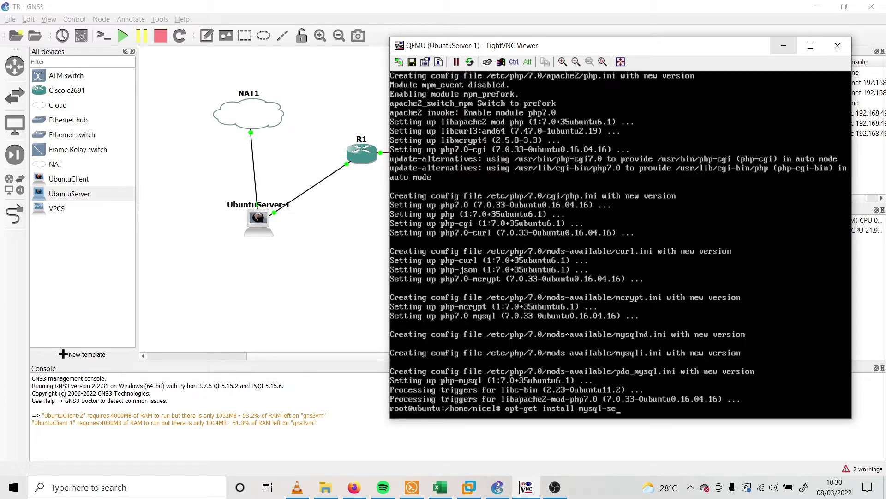
pyautogui.write('rver mysql-client')
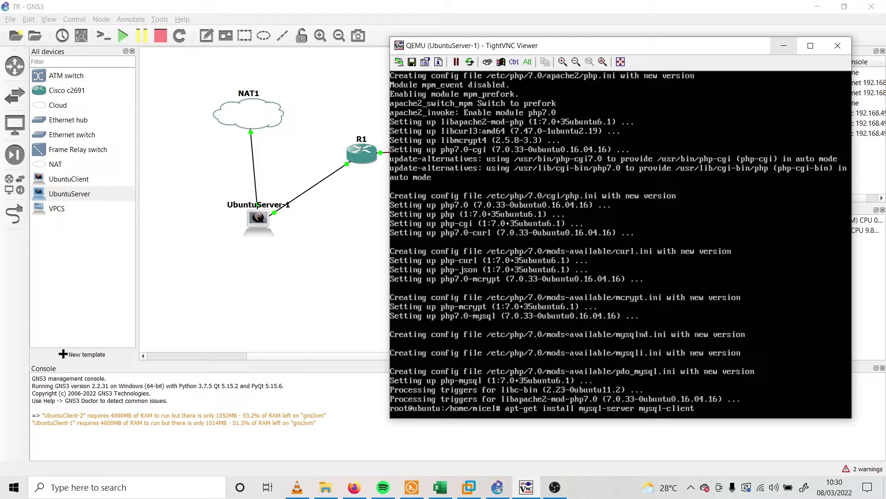
pyautogui.write(' -y')
pyautogui.press('Return')
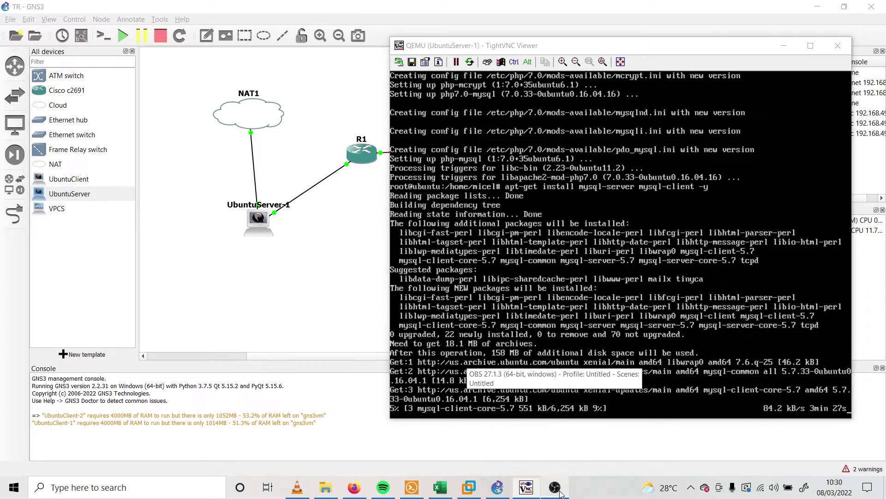
pyautogui.click(556, 488)
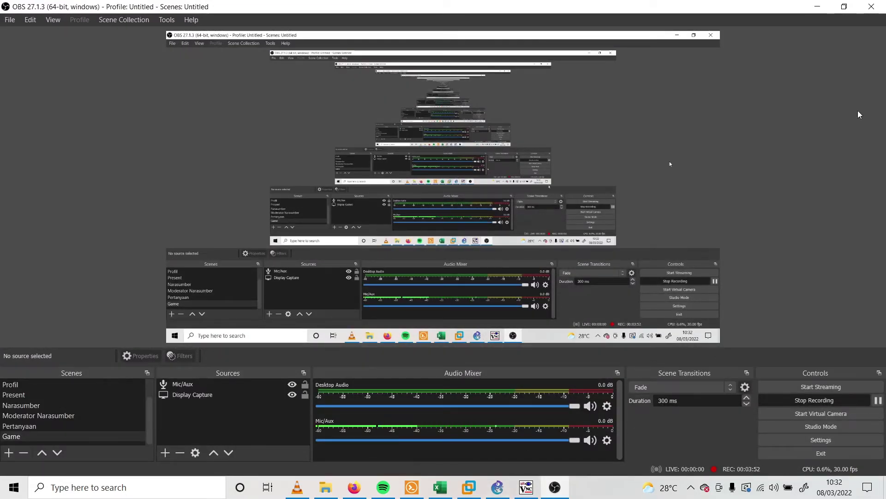
pyautogui.click(818, 6)
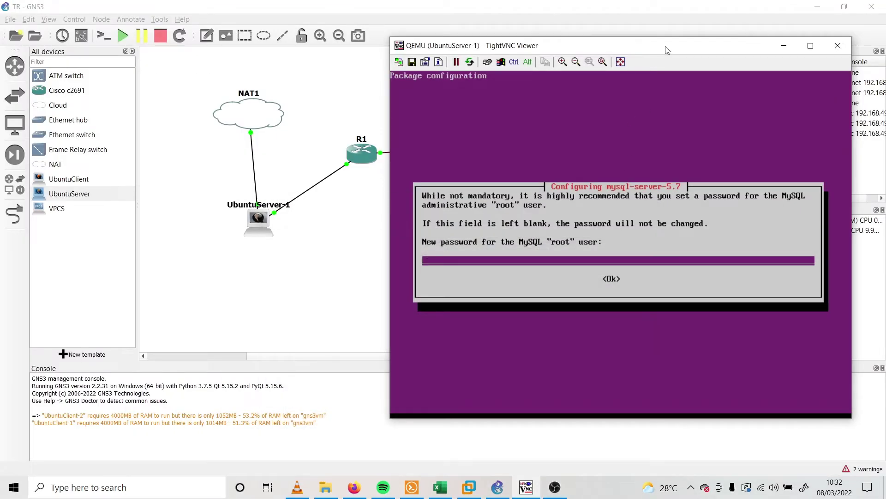
pyautogui.moveTo(666, 49); pyautogui.dragTo(588, 50)
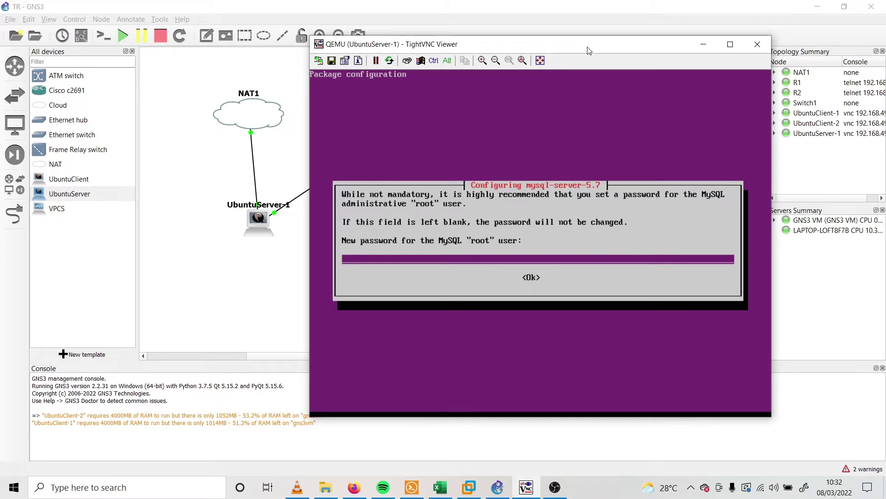
# Enter and repeat a new password for the MySQL root user
pyautogui.write('****')
pyautogui.press('Return')
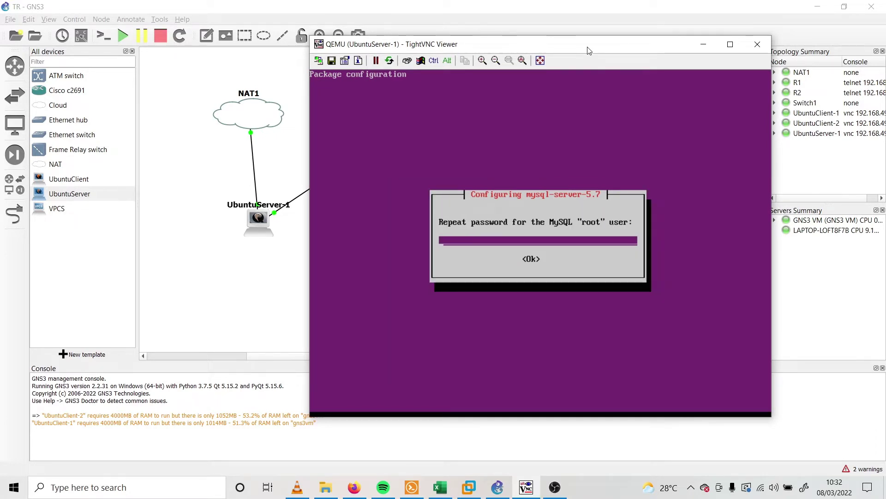
pyautogui.write('****')
pyautogui.press('Return')
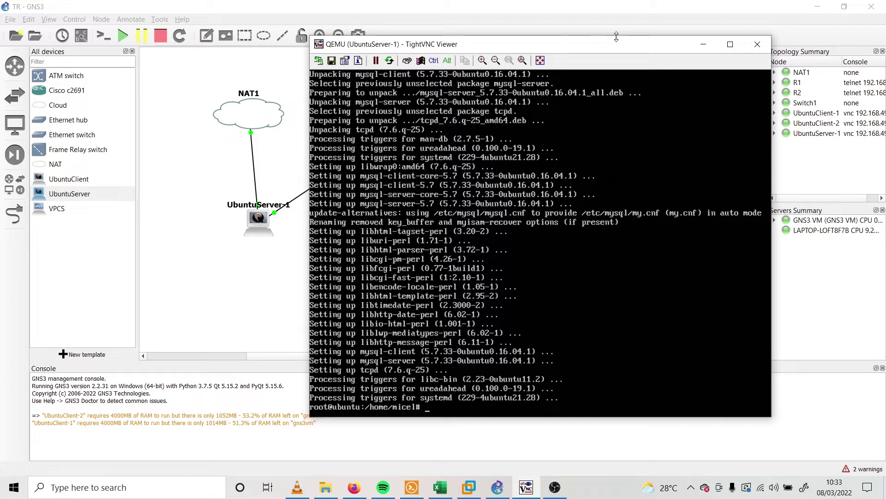
# Run apt-get install phpmyadmin -y and select apache2 as its web server
pyautogui.write('apt-get insta')
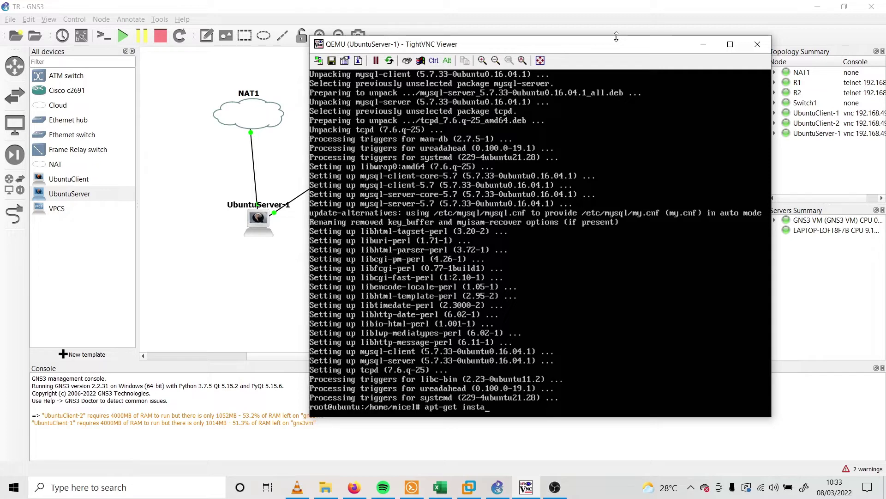
pyautogui.write('ll phpmu')
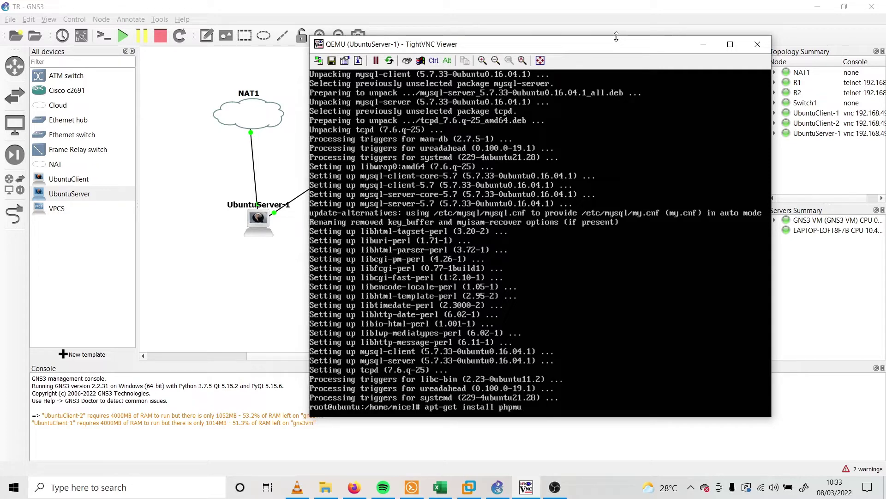
pyautogui.press('BackSpace')
pyautogui.write('yadmin -y')
pyautogui.press('Return')
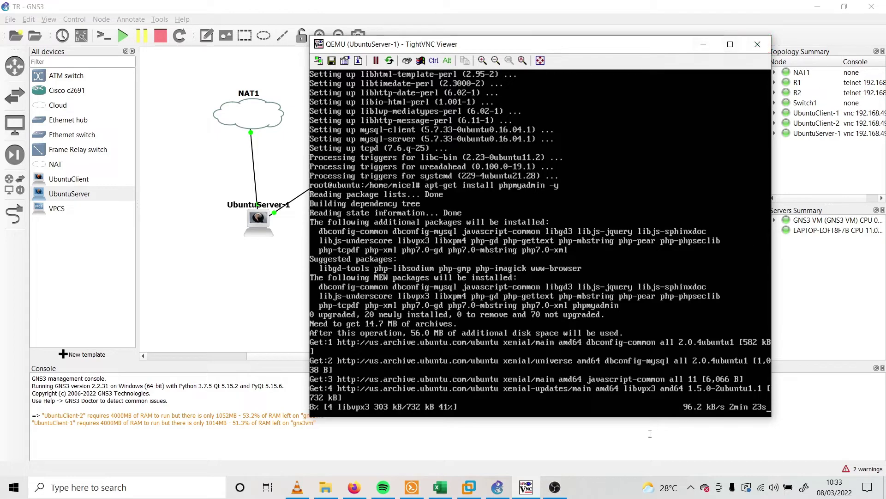
pyautogui.click(555, 487)
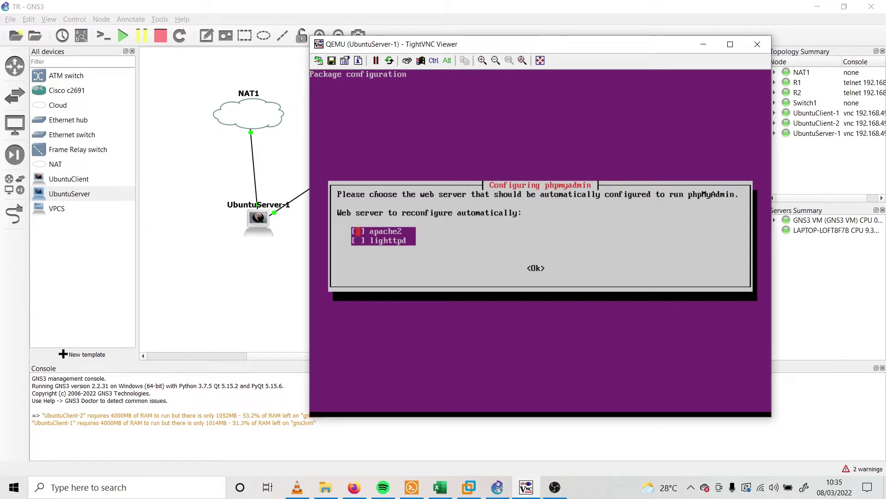
pyautogui.press('space')
pyautogui.press('Tab')
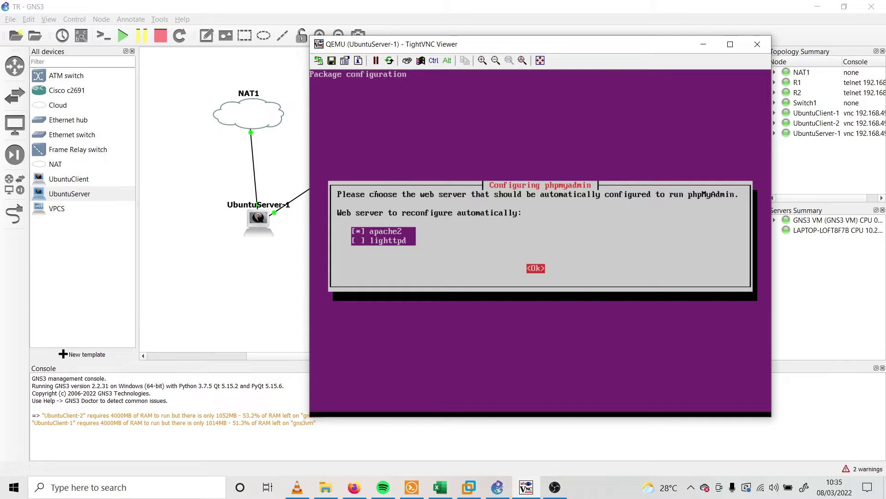
pyautogui.press('Return')
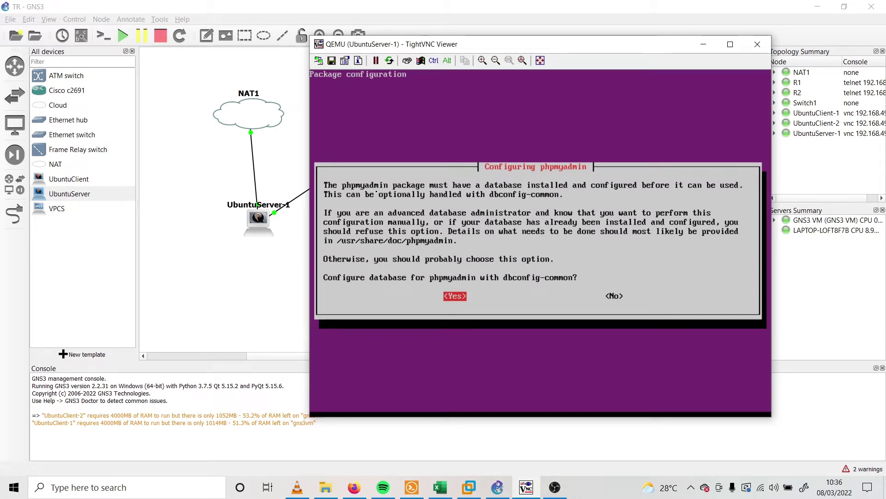
# Configure phpMyAdmin's database with dbconfig-common and set and confirm its application password
pyautogui.press('Return')
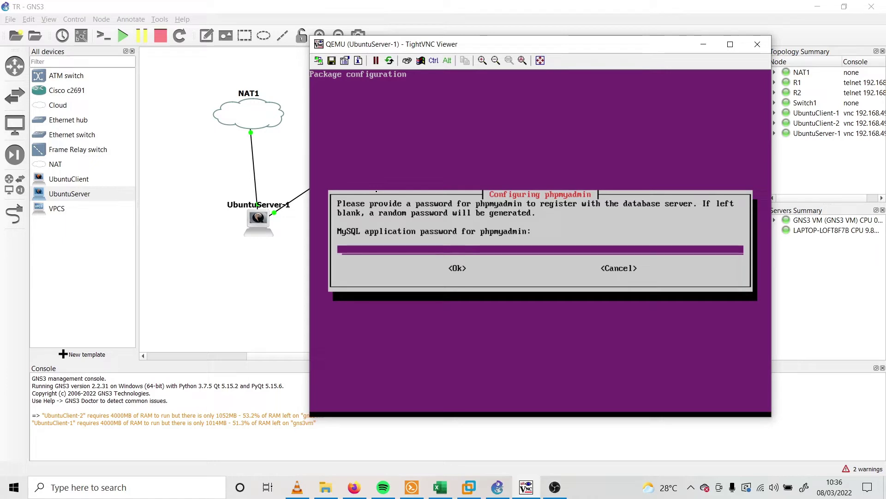
pyautogui.write('****')
pyautogui.press('Return')
pyautogui.write('****')
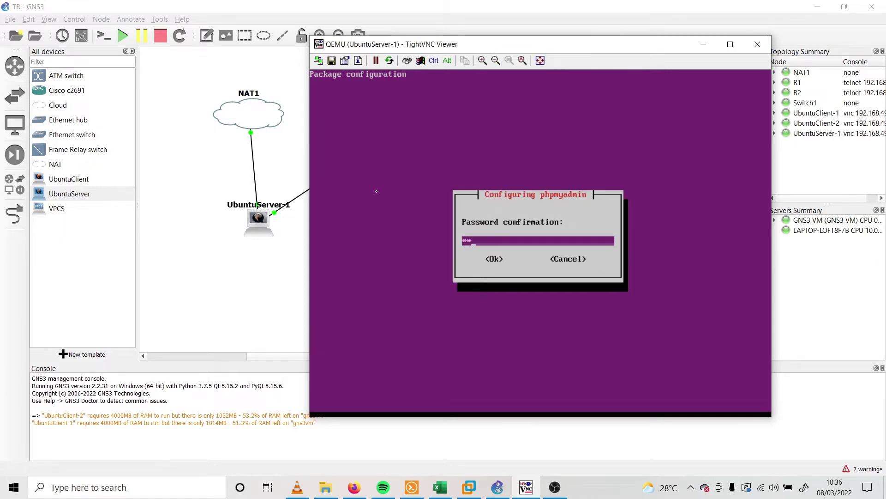
pyautogui.press('Return')
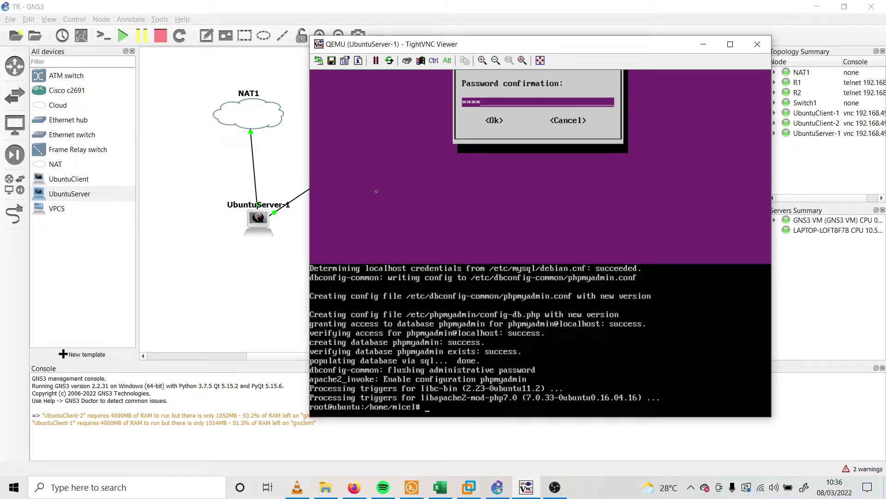
pyautogui.write('apt-get insta')
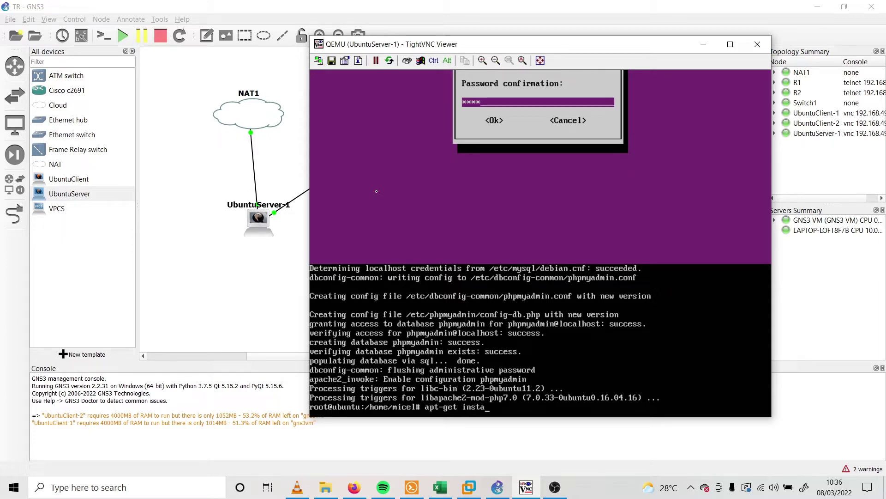
pyautogui.write('ll proftpd')
# Install ProFTPD, confirming with y and choosing to run it standalone
pyautogui.press('Return')
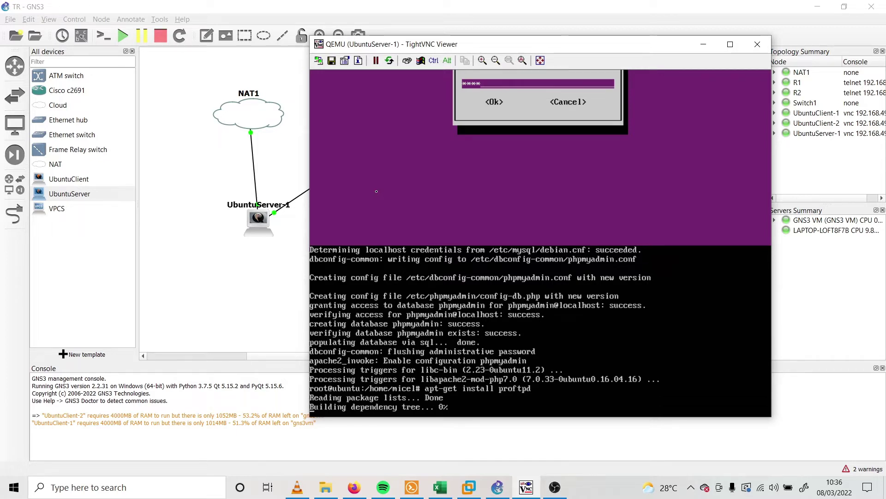
pyautogui.write('y')
pyautogui.press('Return')
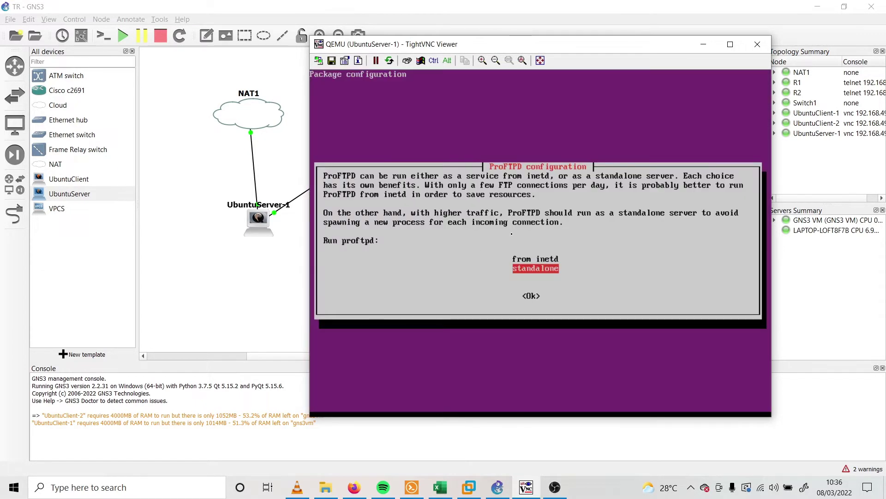
pyautogui.press('Up')
pyautogui.press('Down')
pyautogui.press('Tab')
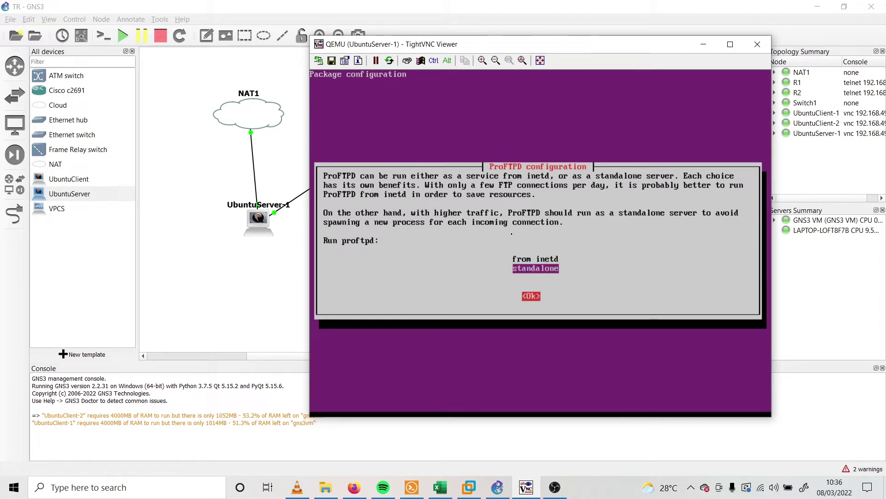
pyautogui.press('Return')
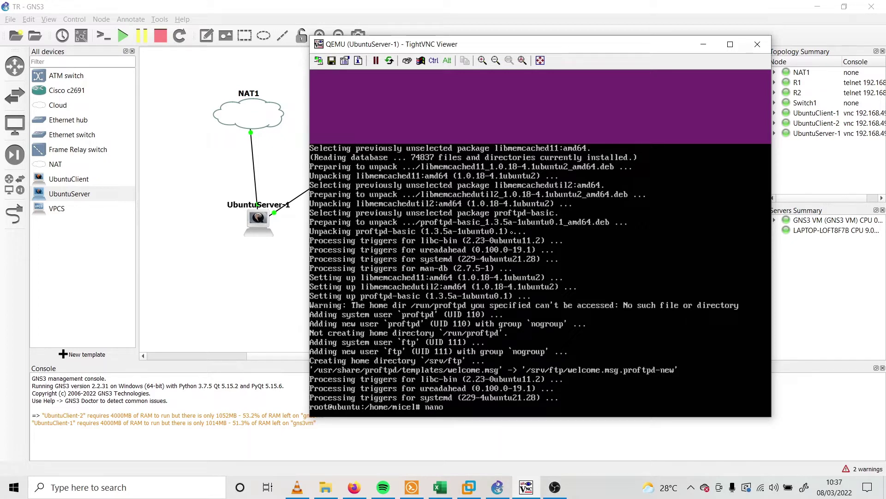
# In /etc/network/interfaces, uncomment the ens3 lines, comment out the ens4 lines, and save
pyautogui.write('etc/network/interfa')
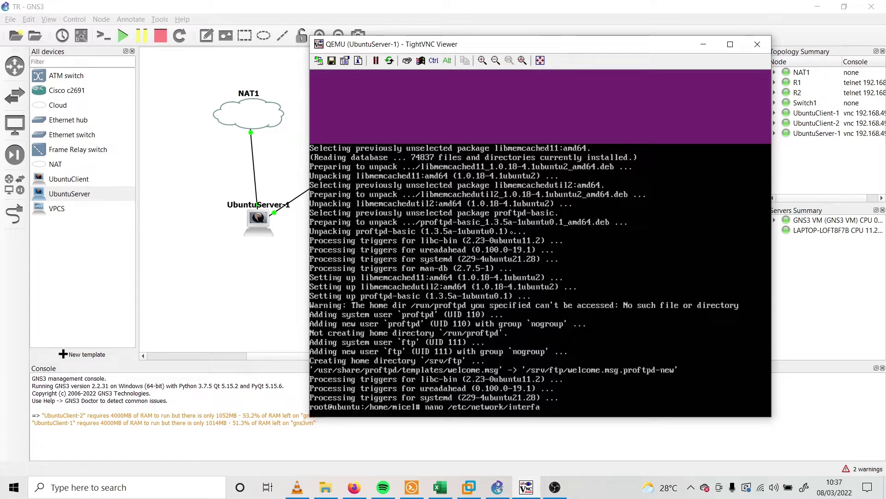
pyautogui.write('ces')
pyautogui.press('Return')
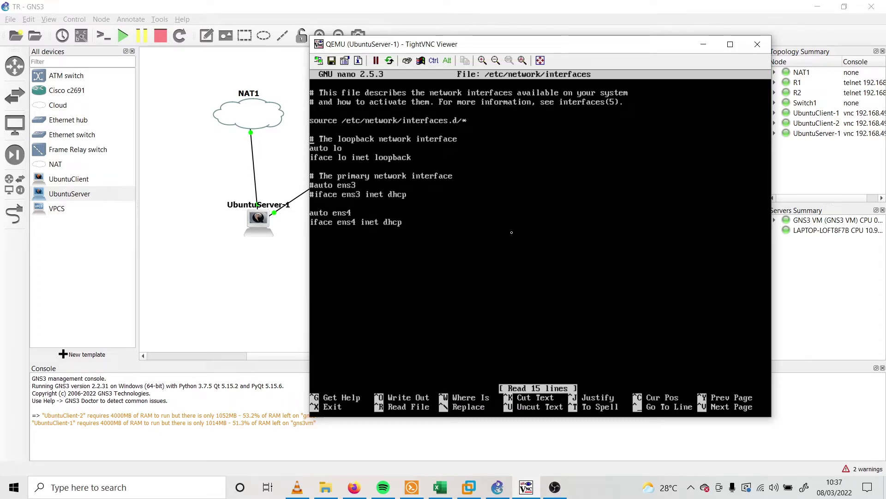
pyautogui.press('Down')
pyautogui.press('Down')
pyautogui.press('Down')
pyautogui.press('Down')
pyautogui.press('Down')
pyautogui.press('Down')
pyautogui.press('Down')
pyautogui.press('Down')
pyautogui.press('BackSpace')
pyautogui.press('BackSpace')
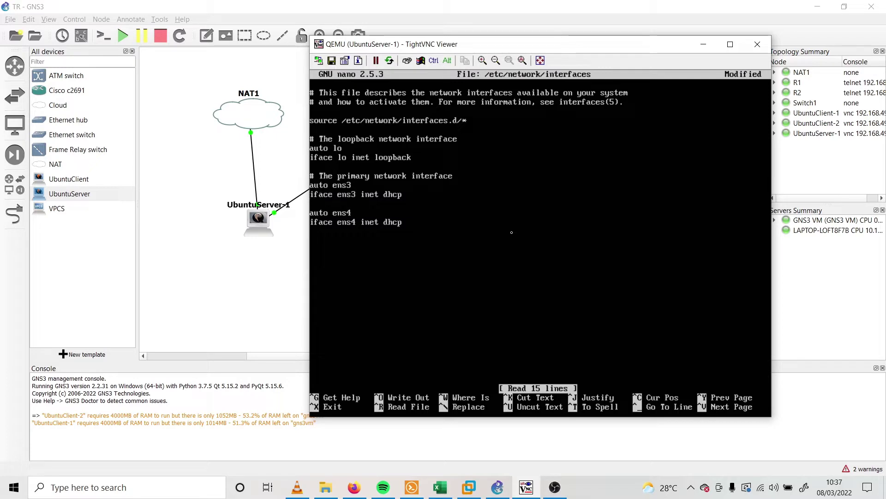
pyautogui.write('#')
pyautogui.press('Down')
pyautogui.write('#')
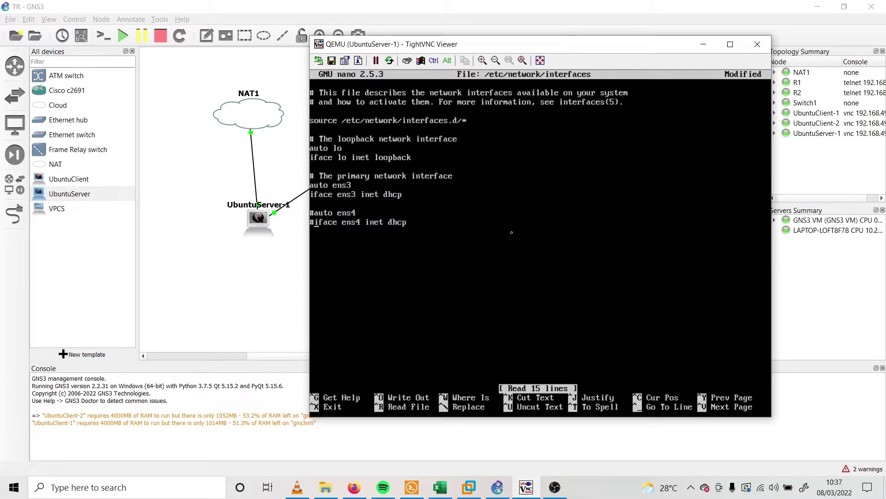
pyautogui.press('ctrl')
pyautogui.hotkey('ctrl', 'x')
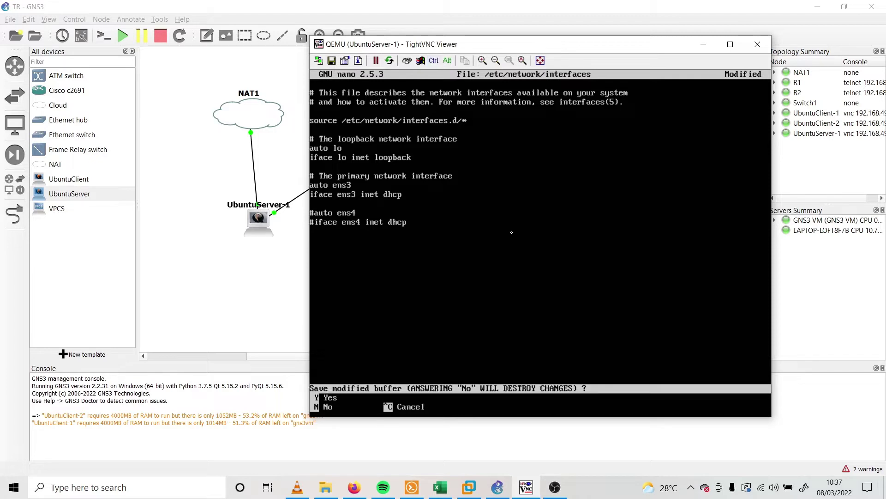
pyautogui.press('y')
pyautogui.press('Return')
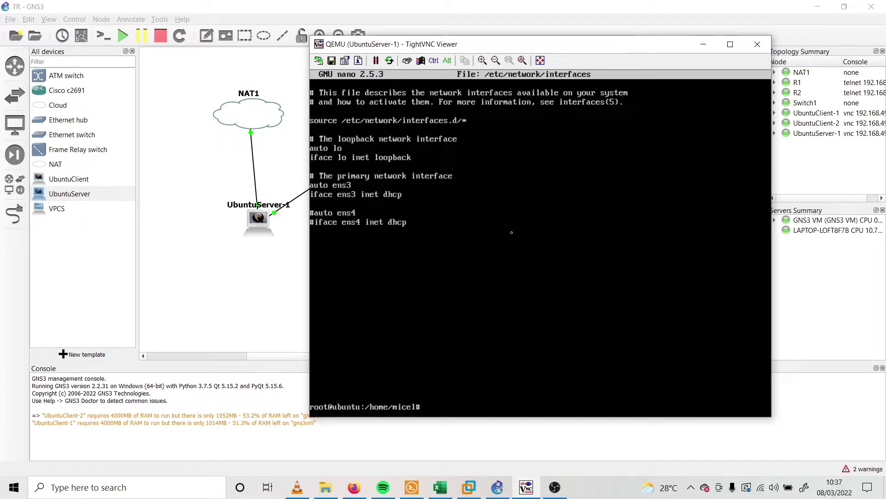
# Run /etc/init.d/networking restart, then reboot the server
pyautogui.write('/etc/in')
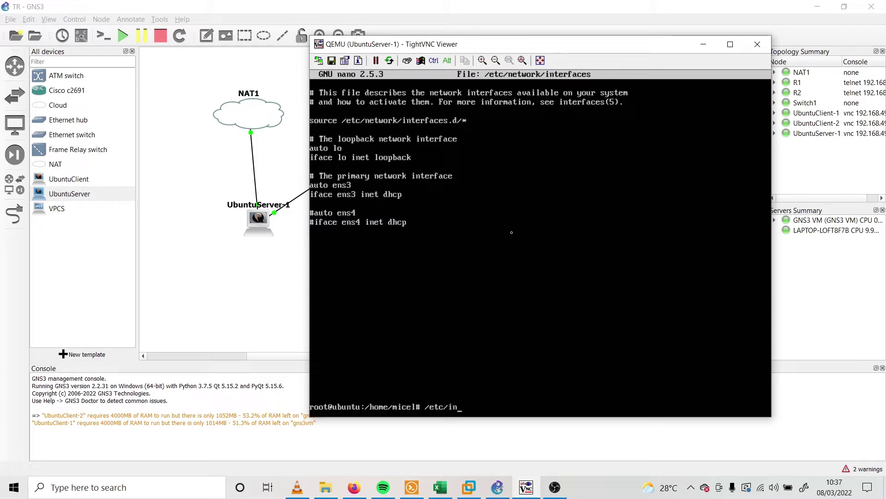
pyautogui.write('it.d/networking')
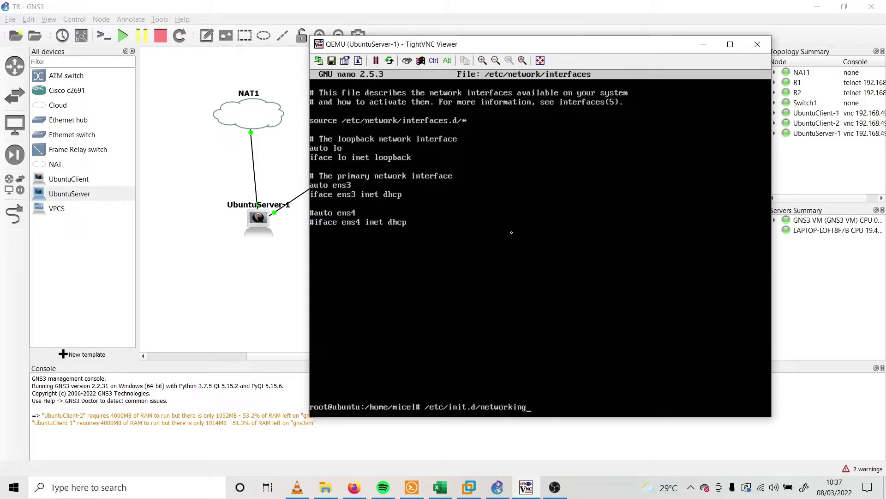
pyautogui.write(' restart')
pyautogui.press('Return')
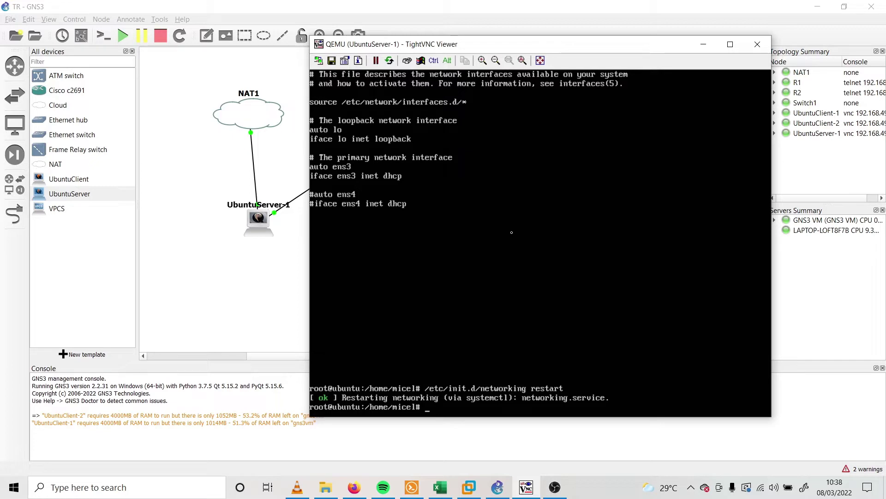
pyautogui.write('boot')
pyautogui.press('Return')
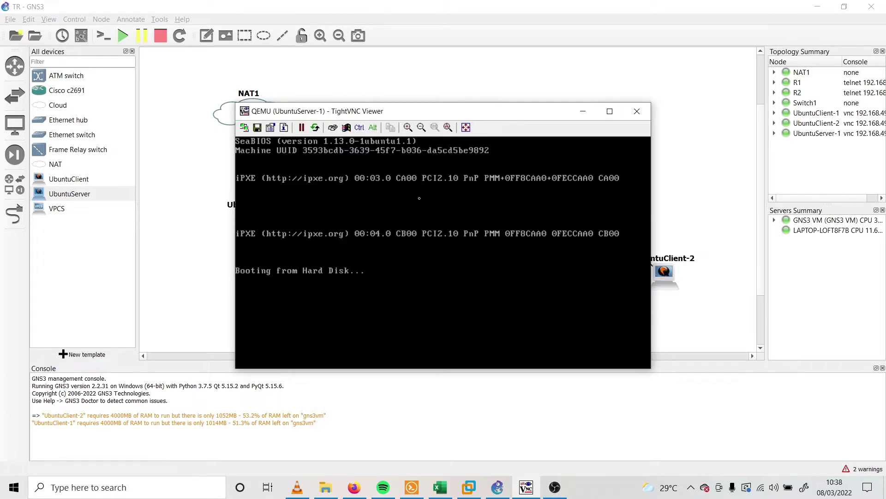
# Move the rebooted UbuntuServer-1 console aside and bring the GNS3 topology to the front
pyautogui.moveTo(535, 492)
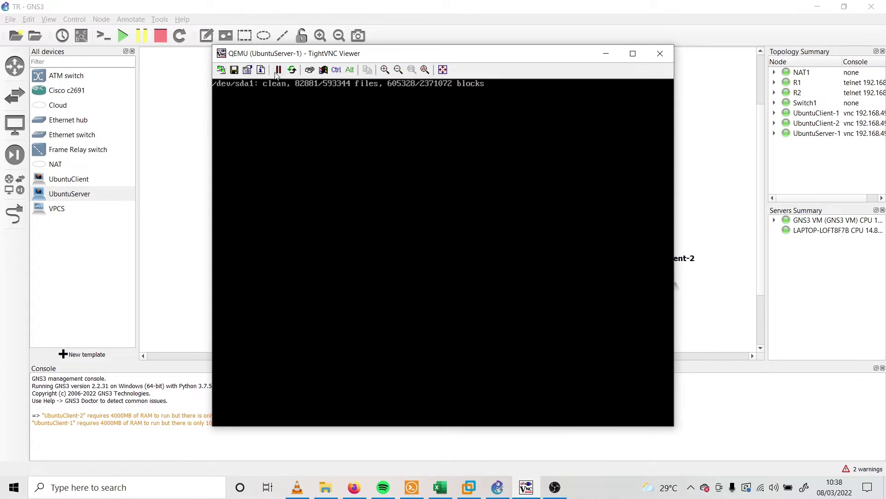
pyautogui.moveTo(501, 51); pyautogui.dragTo(349, 79)
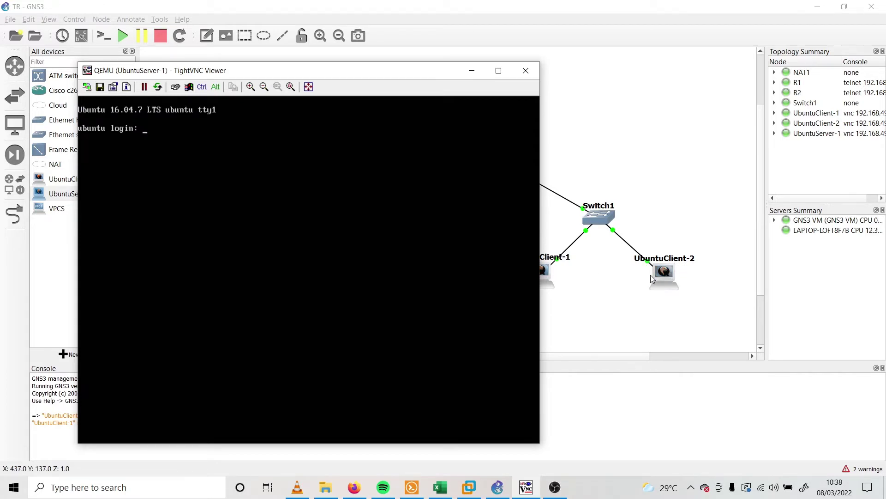
pyautogui.click(693, 190)
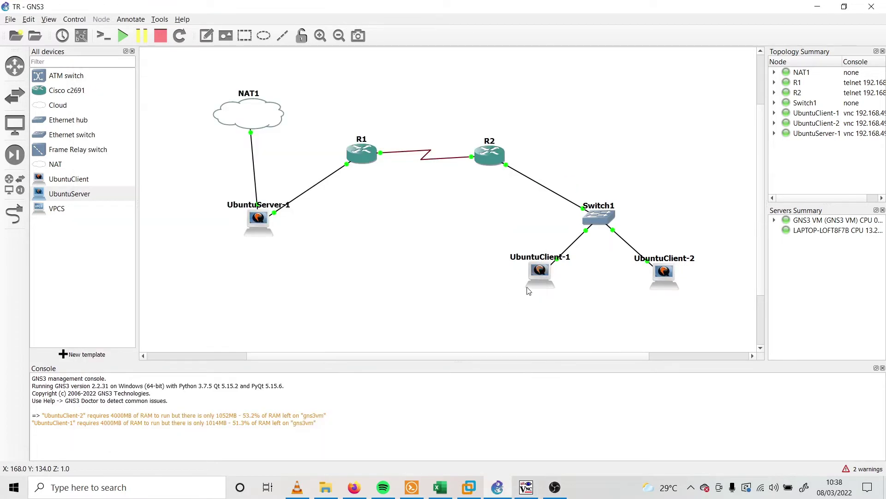
pyautogui.click(29, 19)
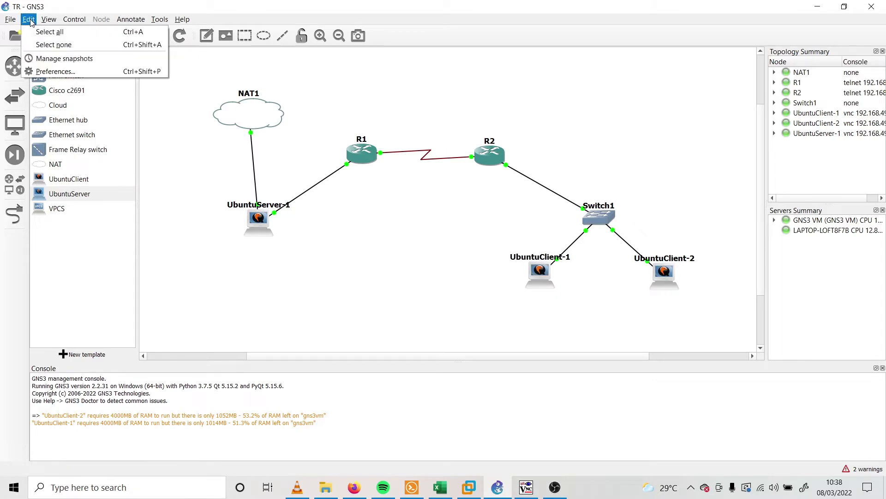
pyautogui.click(51, 69)
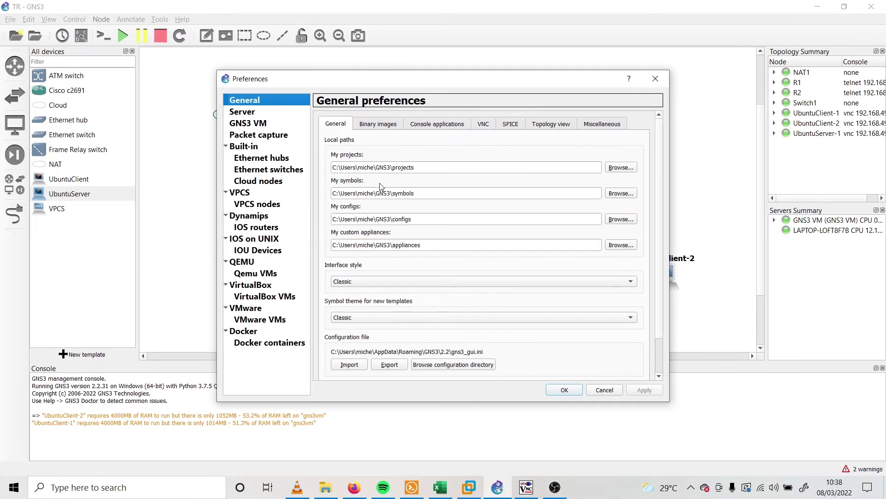
pyautogui.moveTo(419, 81); pyautogui.dragTo(243, 106)
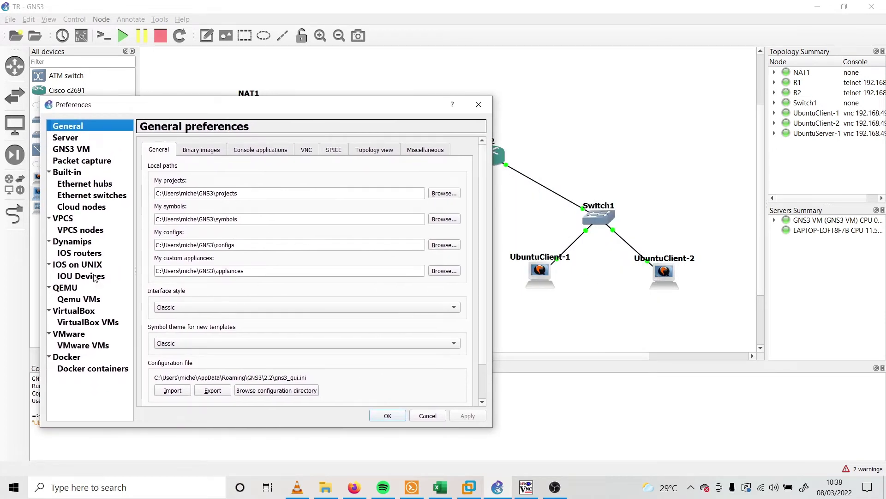
pyautogui.click(83, 300)
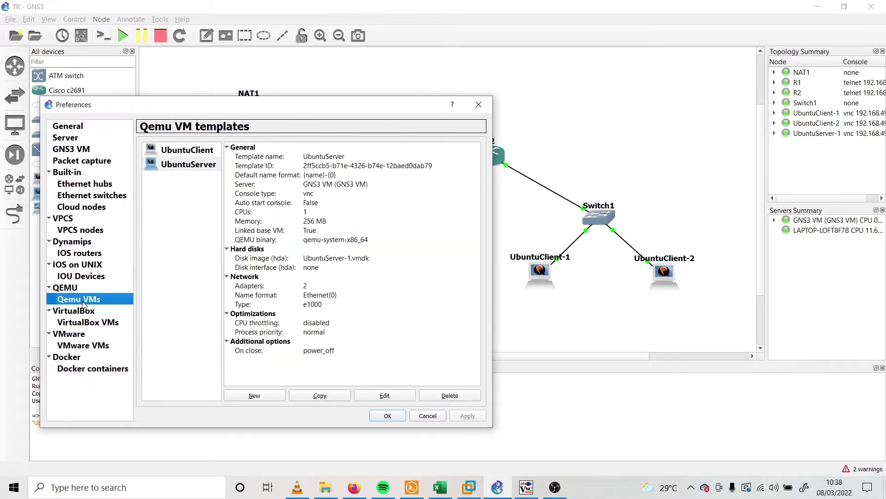
pyautogui.click(204, 152)
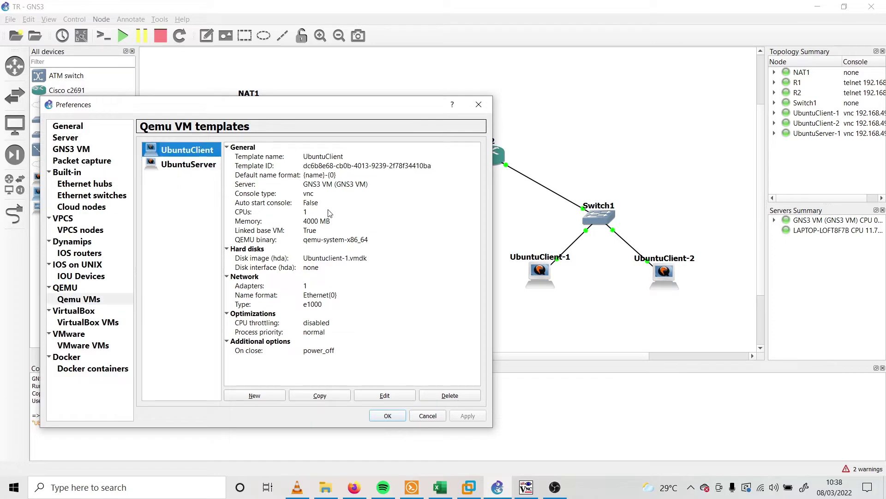
pyautogui.click(189, 166)
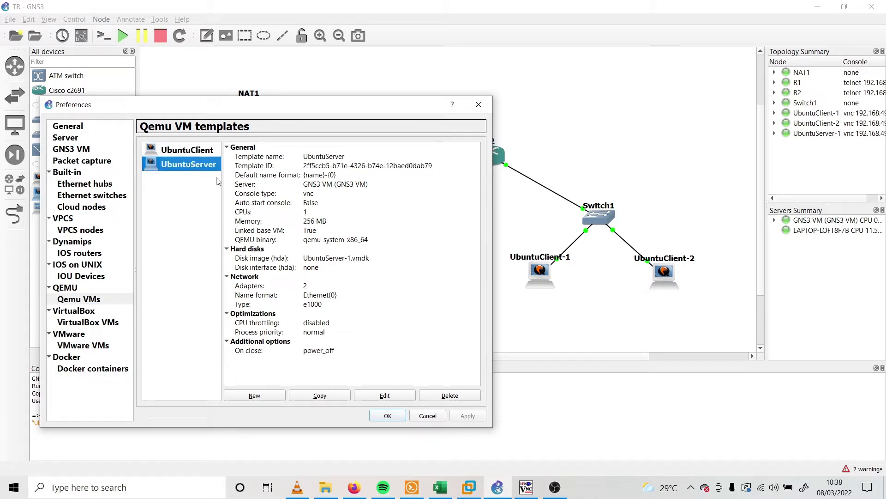
pyautogui.click(309, 222)
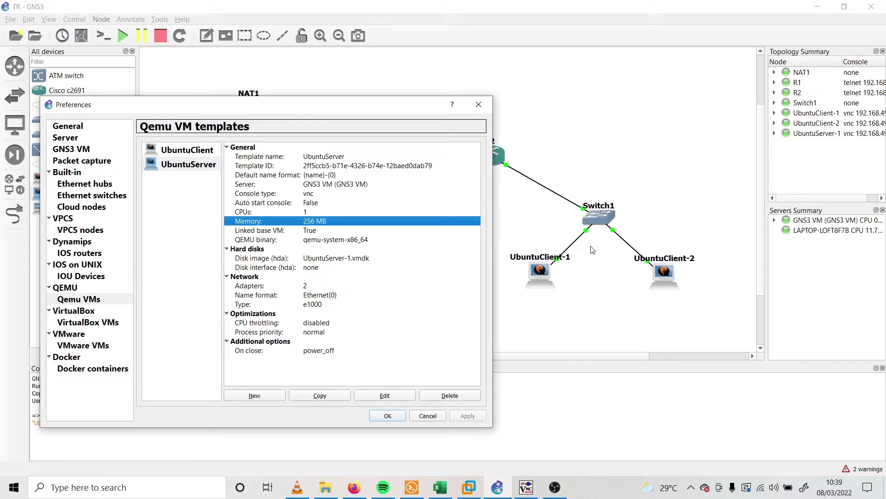
pyautogui.click(192, 151)
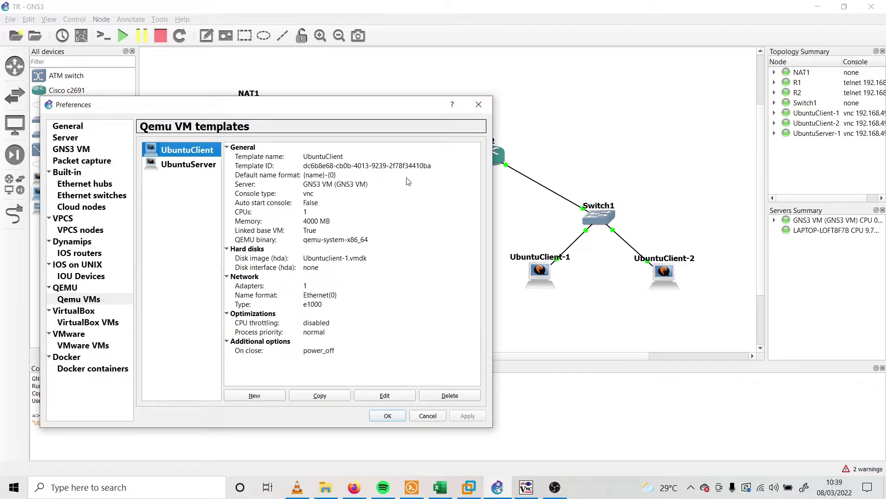
pyautogui.click(482, 106)
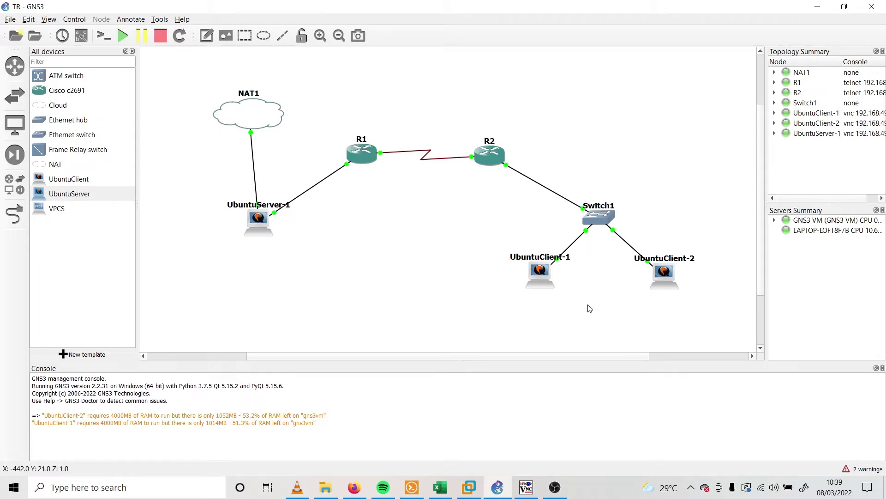
# Bring up the UbuntuServer-1 console and enter the regular user's username at the login prompt
pyautogui.click(555, 487)
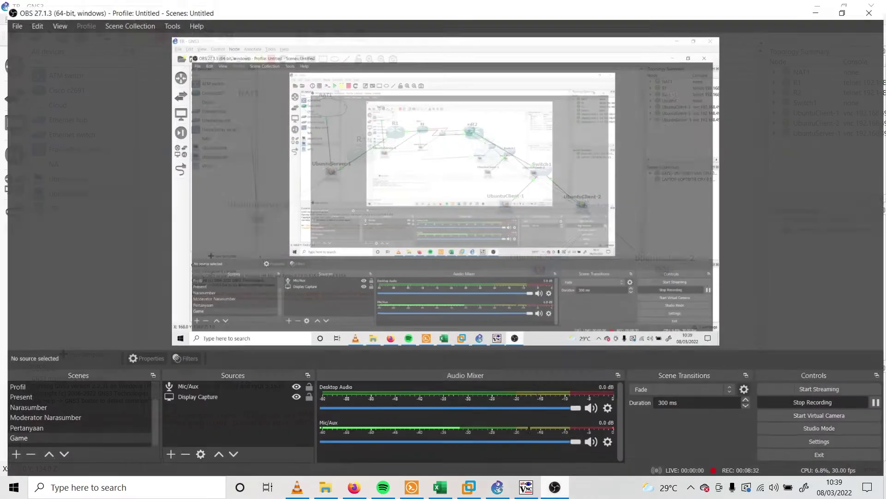
pyautogui.click(555, 488)
pyautogui.click(526, 487)
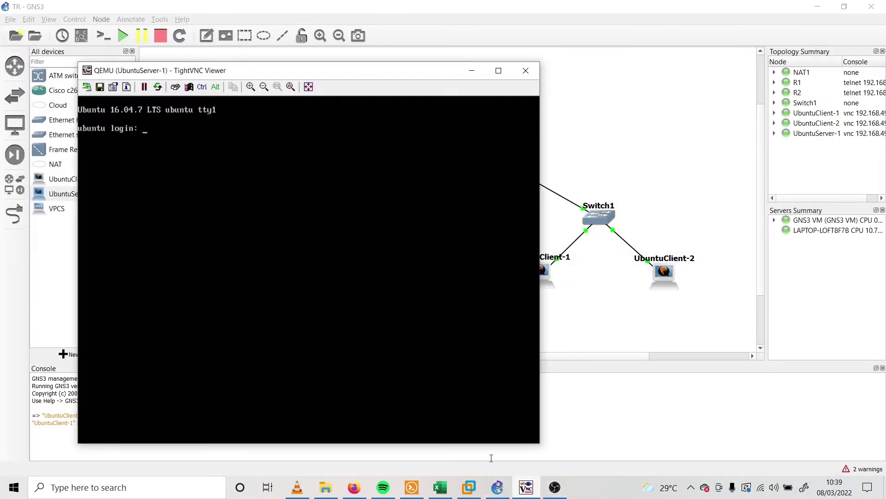
pyautogui.moveTo(364, 79); pyautogui.dragTo(481, 75)
pyautogui.write('micel')
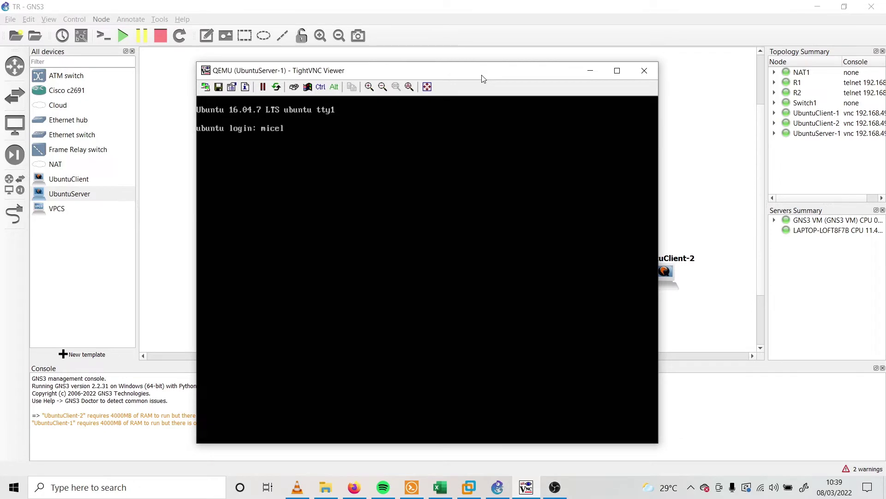
pyautogui.press('Return')
pyautogui.press('Return')
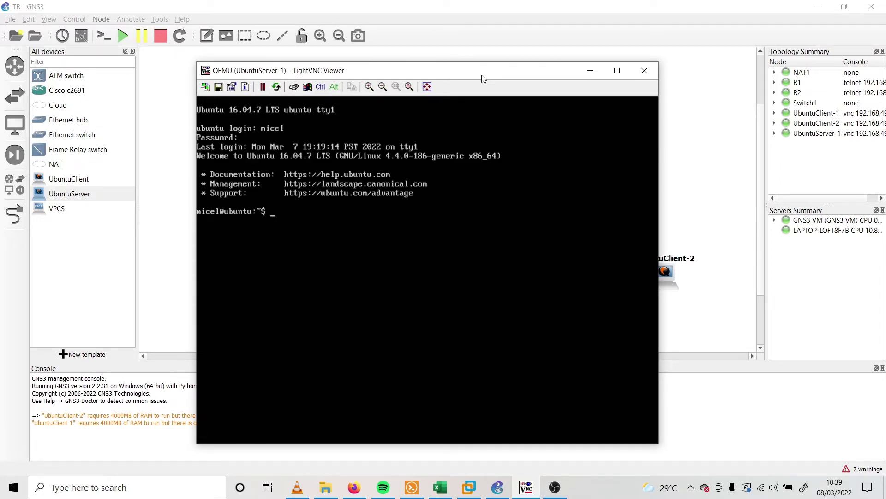
# Type a nano command for the page file, mistyped as index,html
pyautogui.write('nano')
pyautogui.press('BackSpace')
pyautogui.write('index,html')
# Abandon the misnamed index,html and open a new index.html in nano
pyautogui.press('Return')
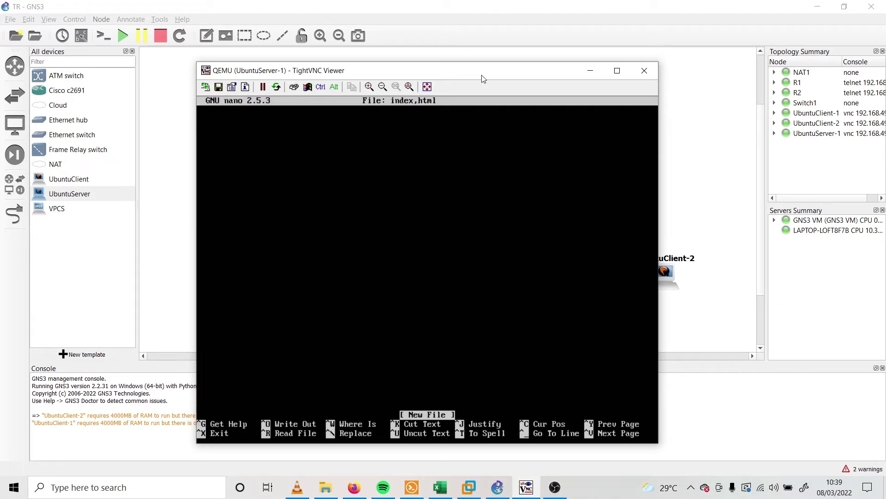
pyautogui.hotkey('ctrl', 'x')
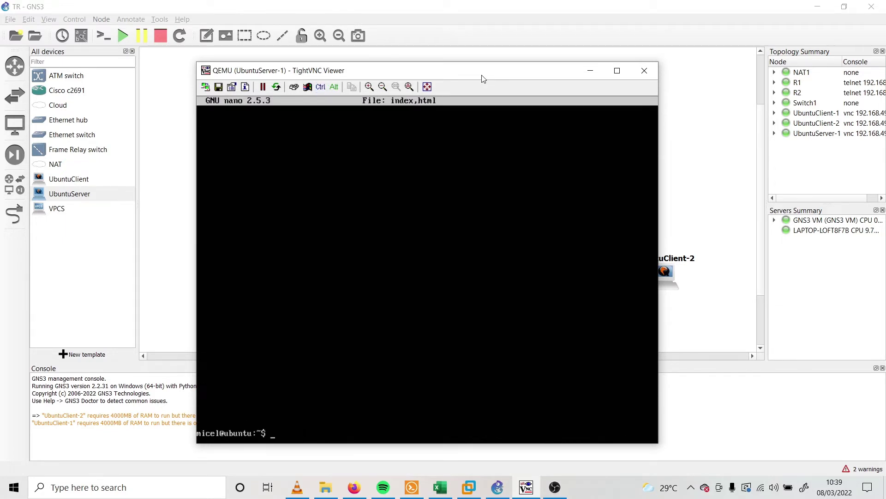
pyautogui.write('nano index.html')
pyautogui.press('Return')
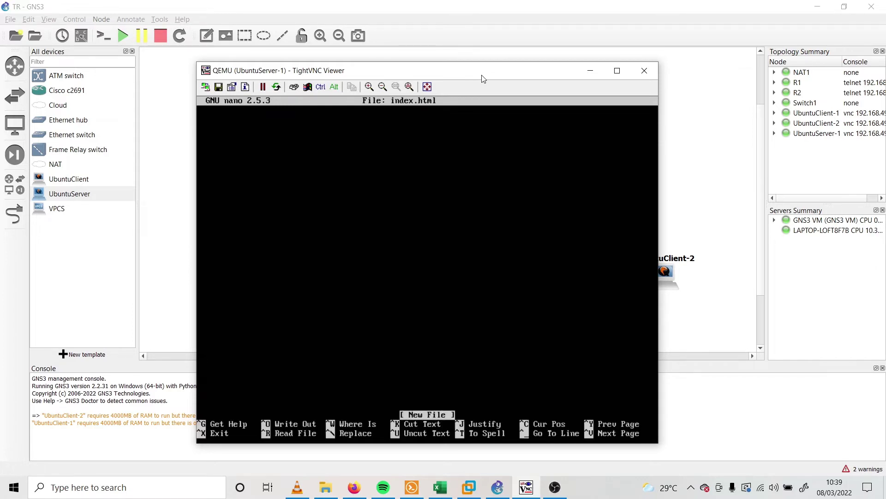
# Enter the TR Tekjar D HTML page ending in </html> and save index.html
pyautogui.write('</html>')
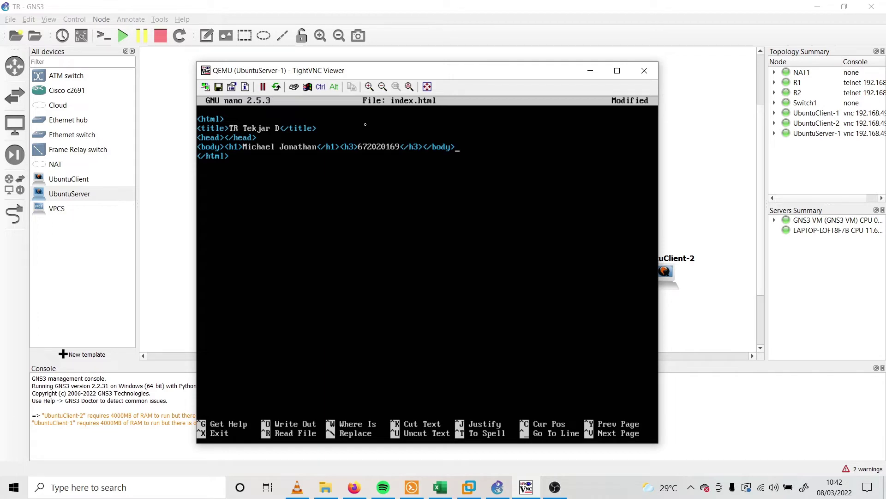
pyautogui.hotkey('ctrl', 'x')
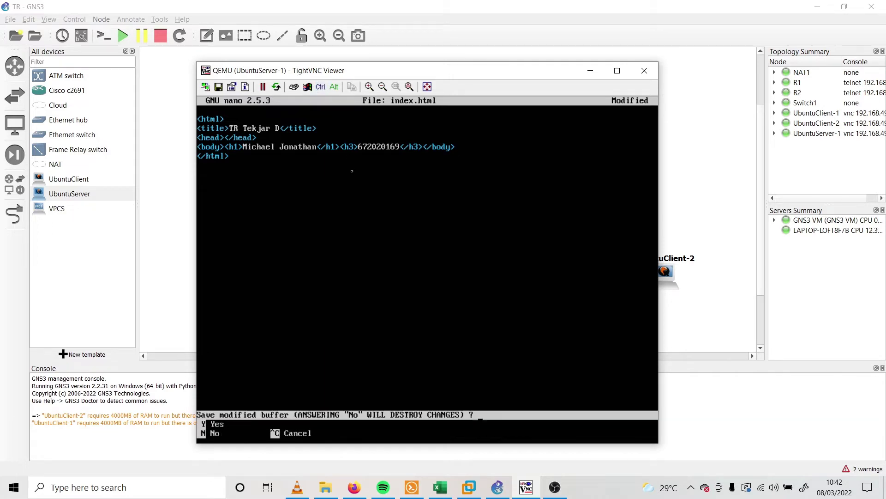
pyautogui.press('y')
pyautogui.press('Return')
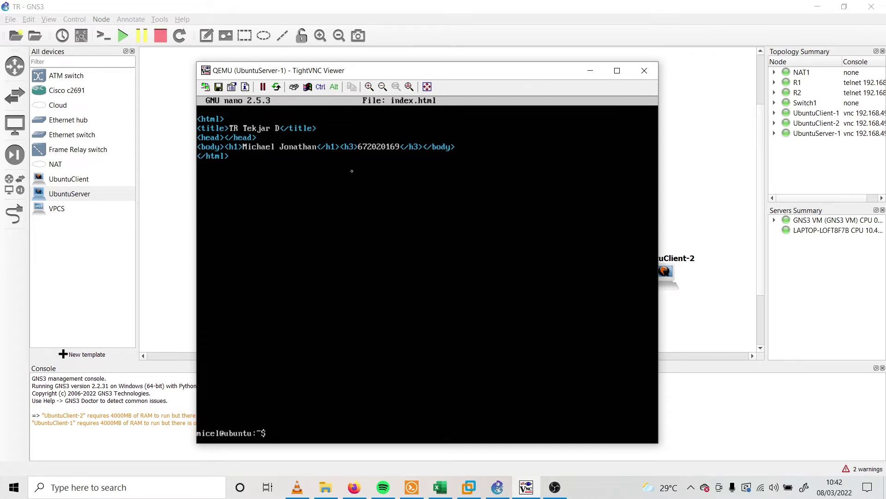
# Copy index.html to /var/www/html, becoming root with sudo su after permission is denied
pyautogui.write('cp index.html /var/www/html')
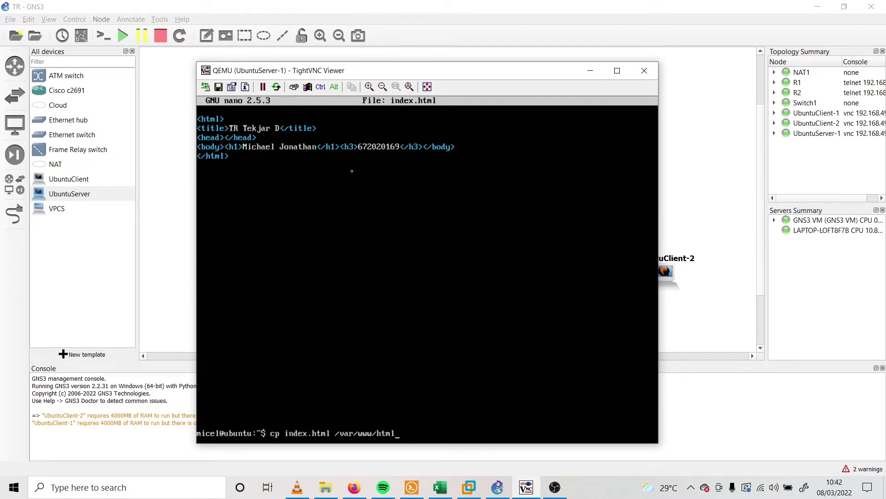
pyautogui.press('Return')
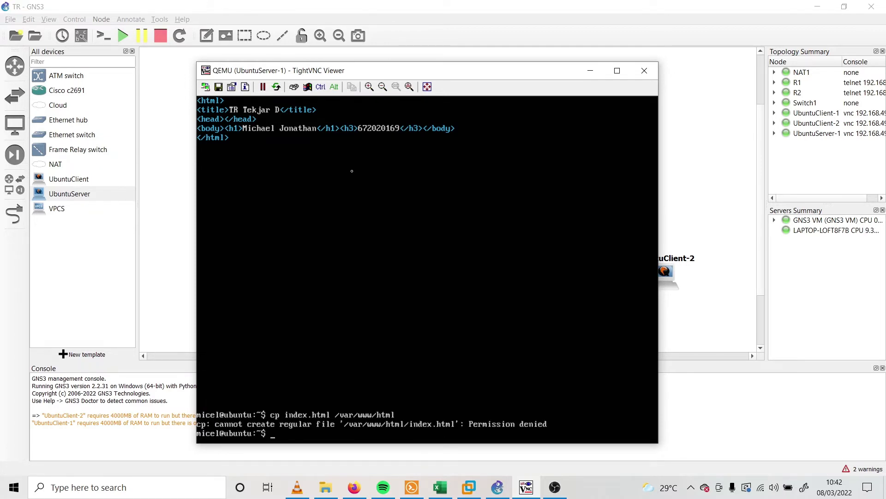
pyautogui.write('sudo su')
pyautogui.press('Return')
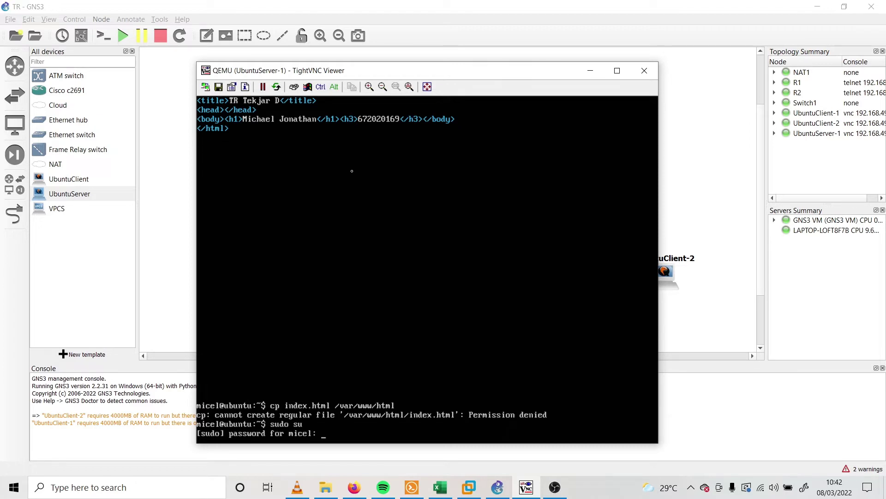
pyautogui.press('Return')
pyautogui.write('c')
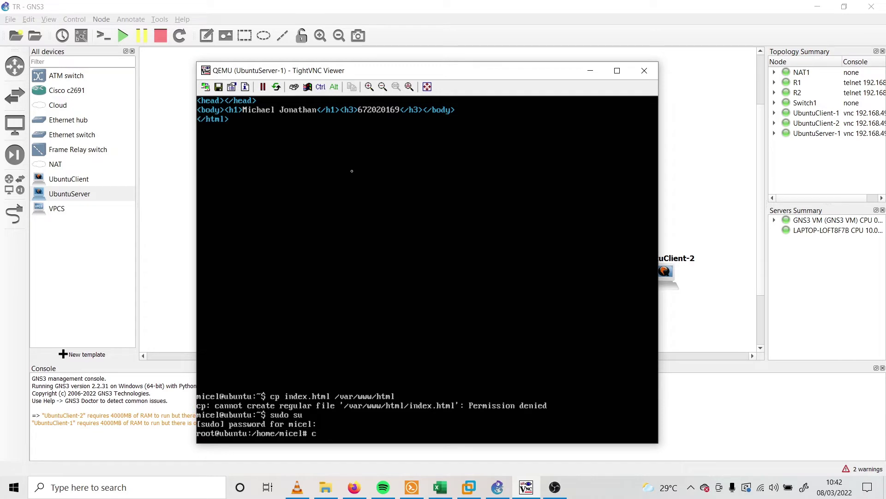
pyautogui.write('p index.html /var/ww')
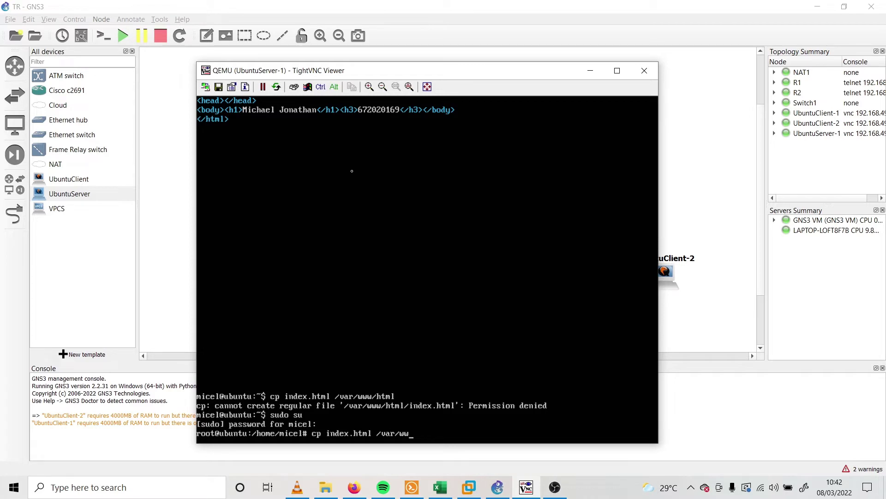
pyautogui.write('w/html')
pyautogui.press('Return')
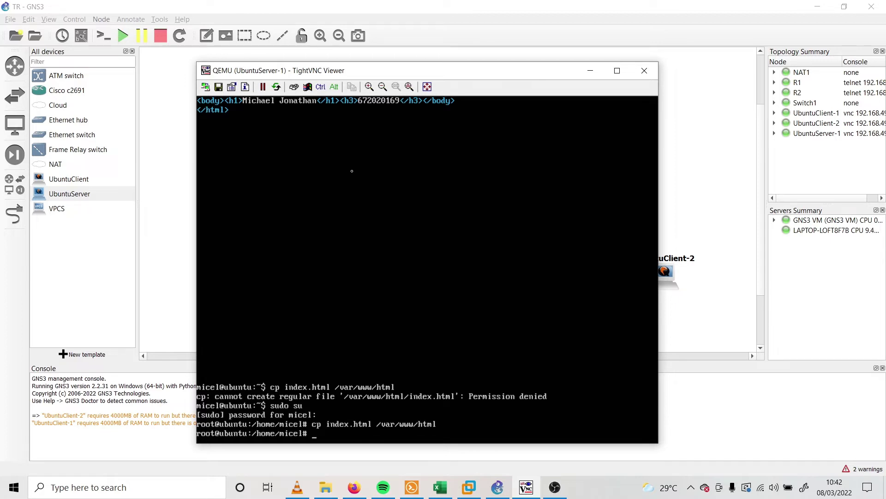
# Change into /var/www/html and list it to confirm index.html is there
pyautogui.press('Up')
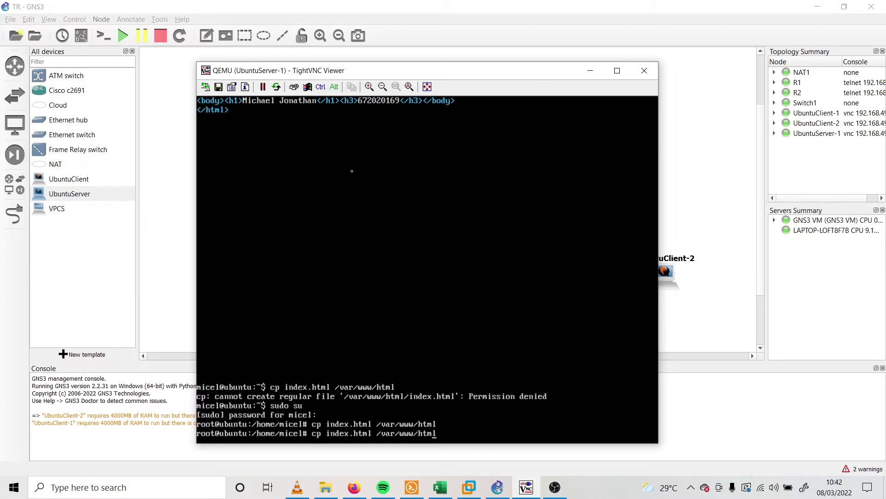
pyautogui.press('BackSpace')
pyautogui.press('BackSpace')
pyautogui.press('BackSpace')
pyautogui.press('BackSpace')
pyautogui.press('BackSpace')
pyautogui.press('BackSpace')
pyautogui.press('BackSpace')
pyautogui.press('BackSpace')
pyautogui.press('BackSpace')
pyautogui.press('BackSpace')
pyautogui.press('BackSpace')
pyautogui.press('BackSpace')
pyautogui.press('BackSpace')
pyautogui.press('BackSpace')
pyautogui.press('BackSpace')
pyautogui.press('BackSpace')
pyautogui.press('BackSpace')
pyautogui.press('BackSpace')
pyautogui.press('BackSpace')
pyautogui.press('BackSpace')
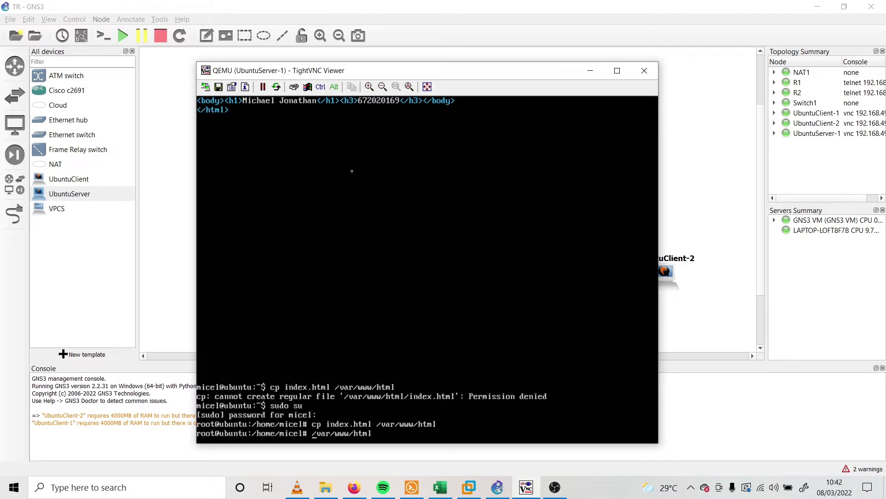
pyautogui.write('cd /var/www/html')
pyautogui.press('Return')
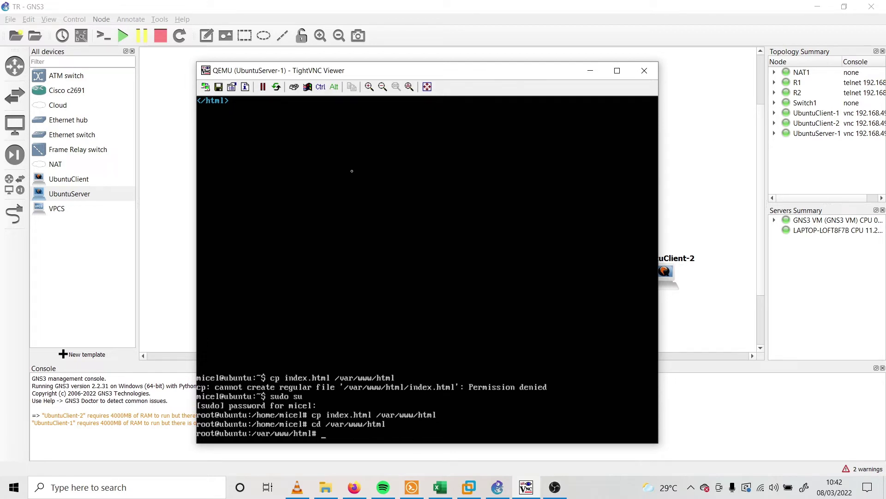
pyautogui.write('ls')
pyautogui.press('Return')
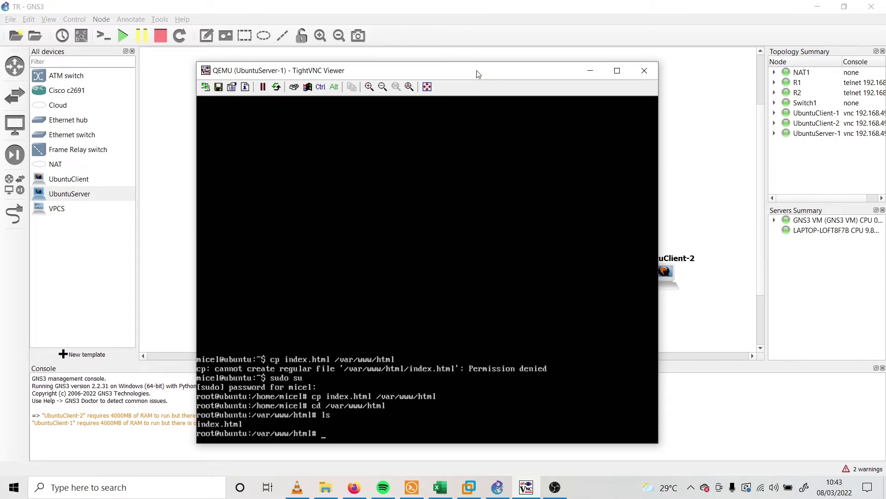
# Open the UbuntuClient-1 console from the topology and dismiss its lock screen
pyautogui.moveTo(477, 71); pyautogui.dragTo(325, 38)
pyautogui.click(558, 254)
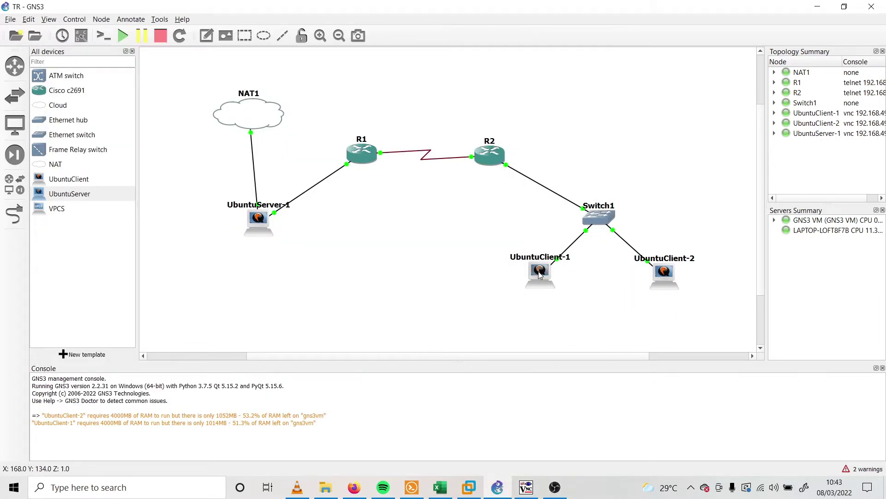
pyautogui.doubleClick(544, 277)
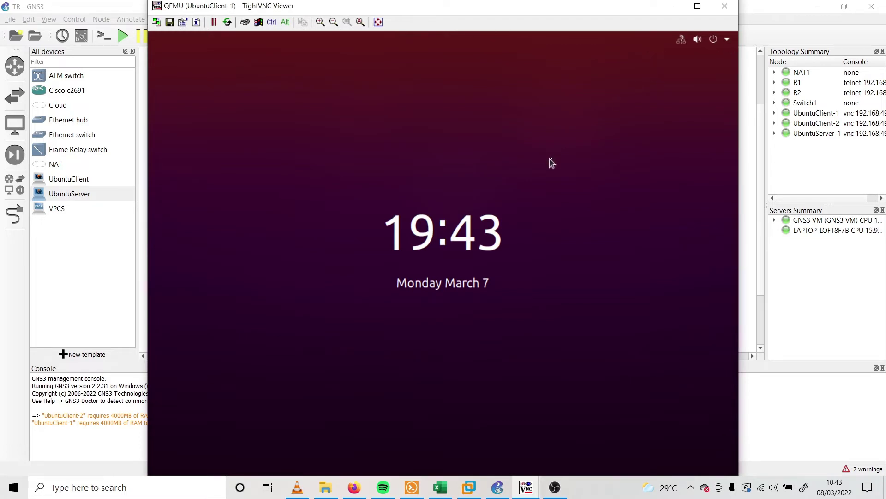
pyautogui.click(549, 160)
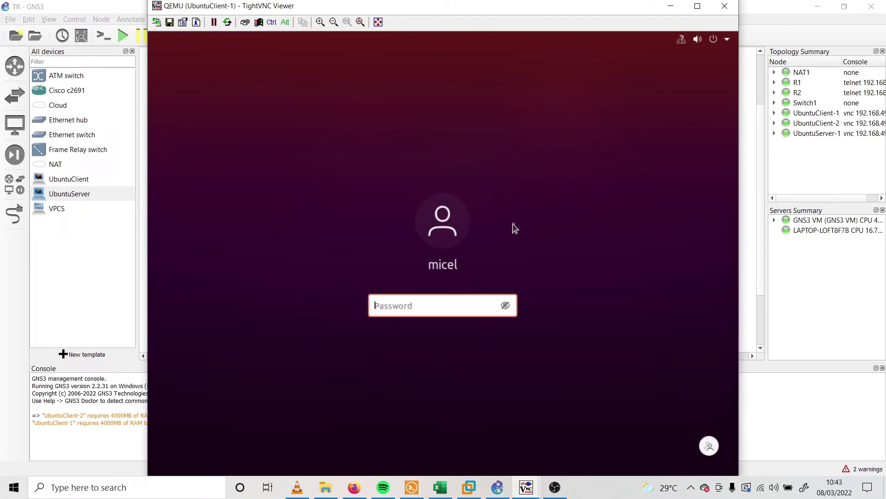
# Log into UbuntuClient-1 with its password and relaunch Firefox, closing the stale phpMyAdmin window
pyautogui.write('****')
pyautogui.press('Return')
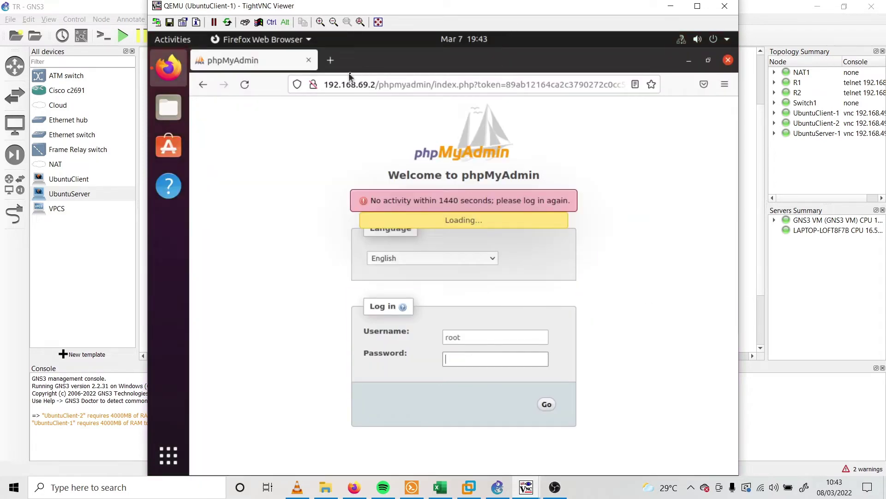
pyautogui.click(309, 62)
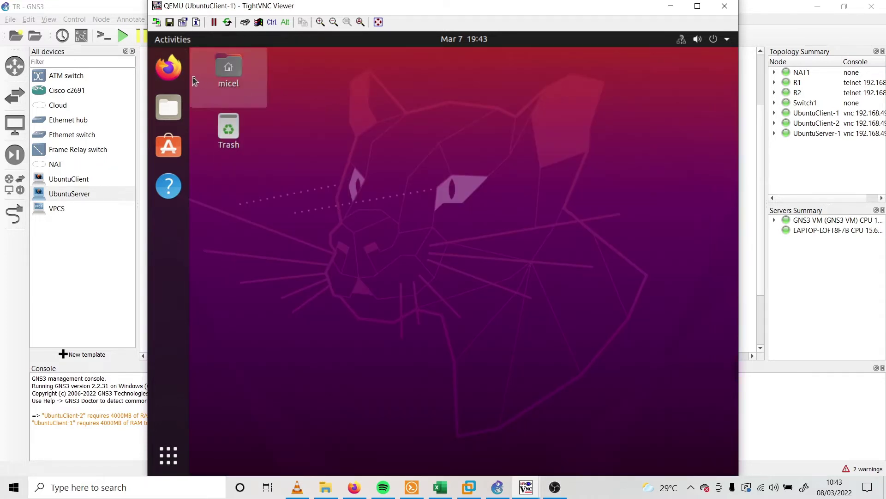
pyautogui.click(169, 68)
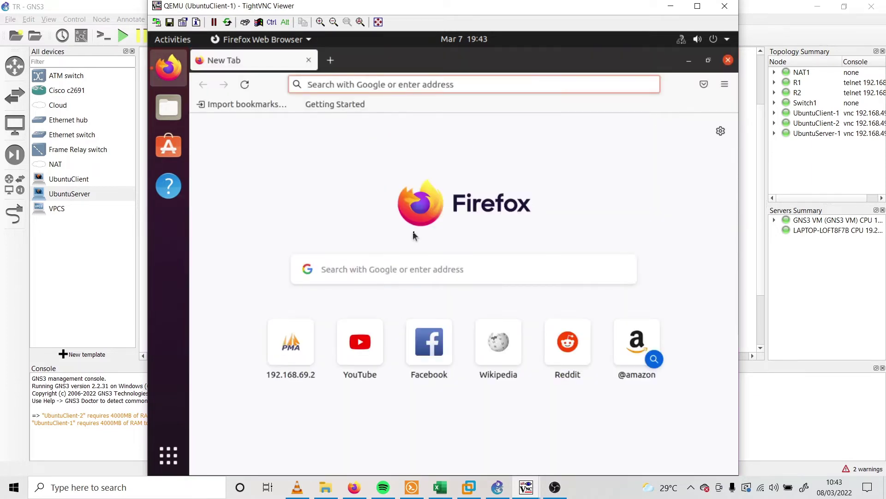
# Focus Firefox's address bar, then bring the UbuntuServer-1 console to the front
pyautogui.click(386, 78)
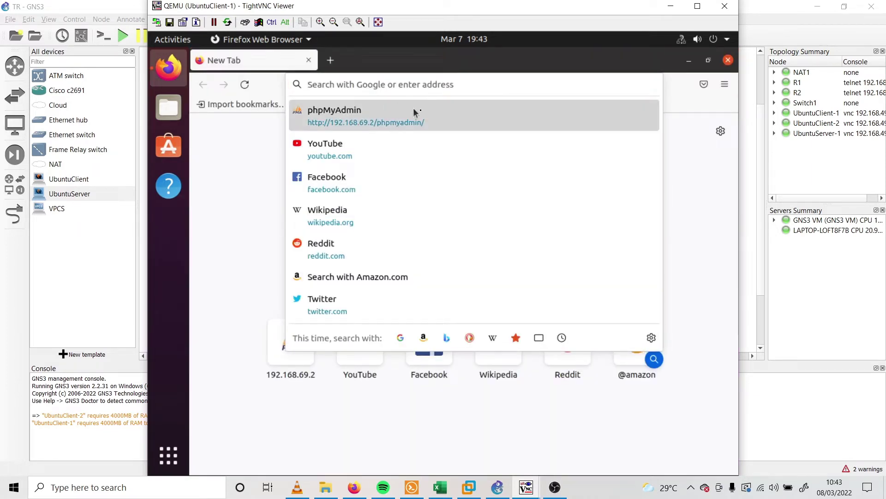
pyautogui.moveTo(527, 487)
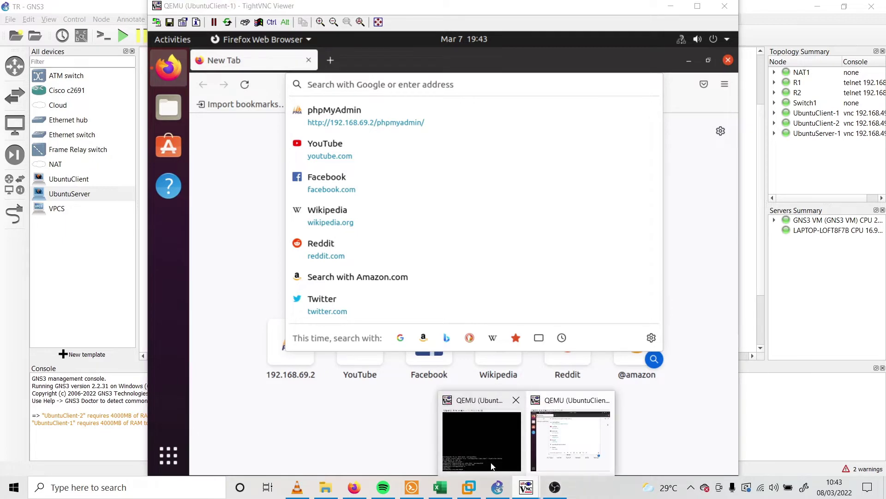
pyautogui.click(442, 414)
# Check the server's addresses with ifconfig and load 192.168.69.2 in the client's Firefox
pyautogui.write('ifconfig')
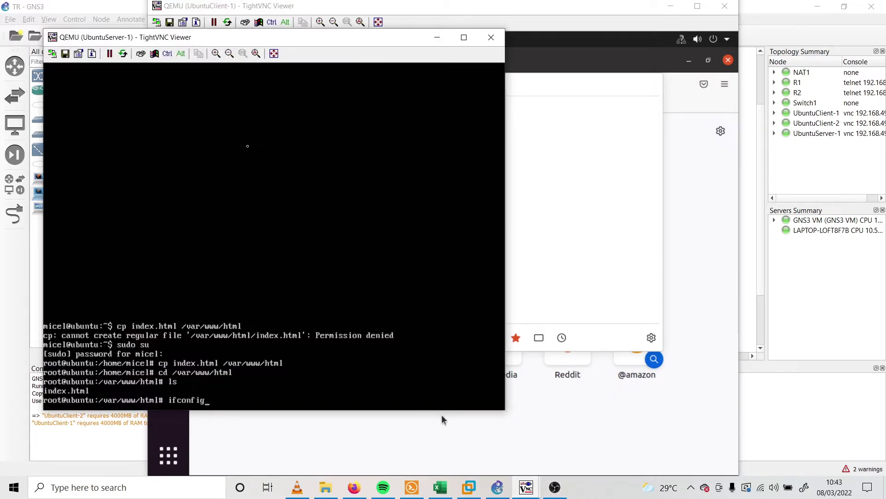
pyautogui.press('Return')
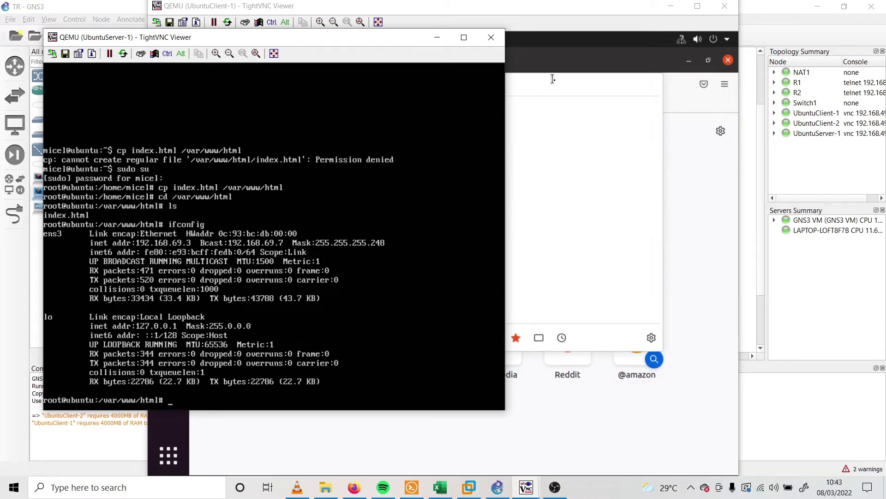
pyautogui.click(517, 86)
pyautogui.write('192.168.69.2')
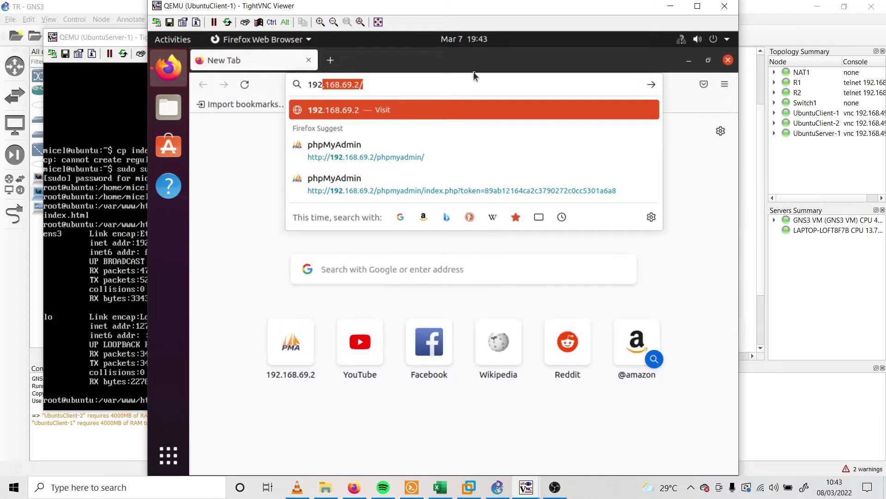
pyautogui.press('Return')
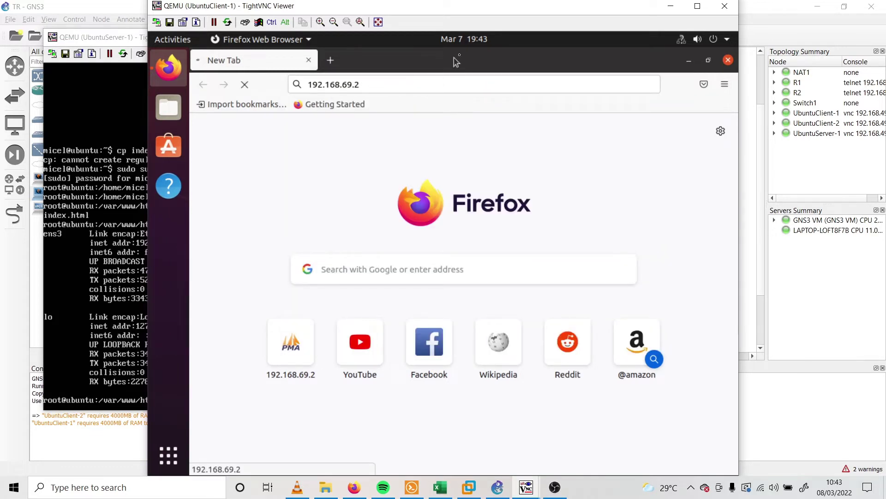
# Reposition and enlarge the server console to reveal the root prompt below the ifconfig output
pyautogui.moveTo(494, 9); pyautogui.dragTo(610, 13)
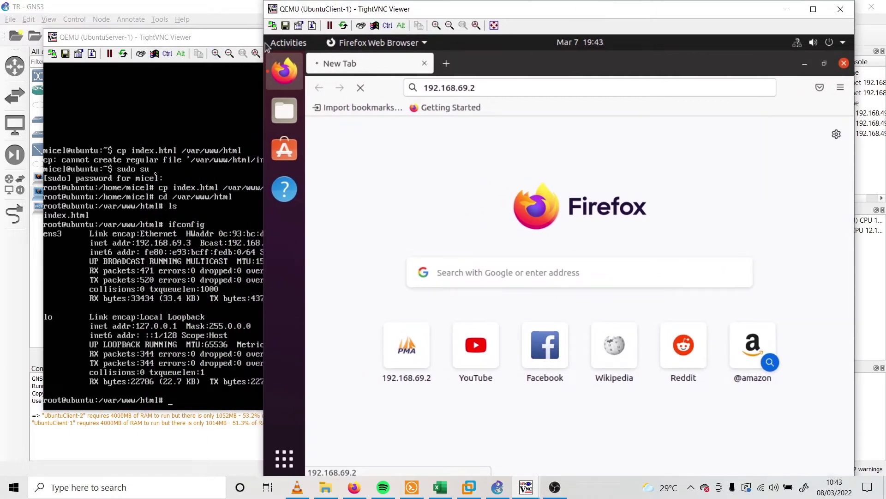
pyautogui.moveTo(191, 35); pyautogui.dragTo(210, 88)
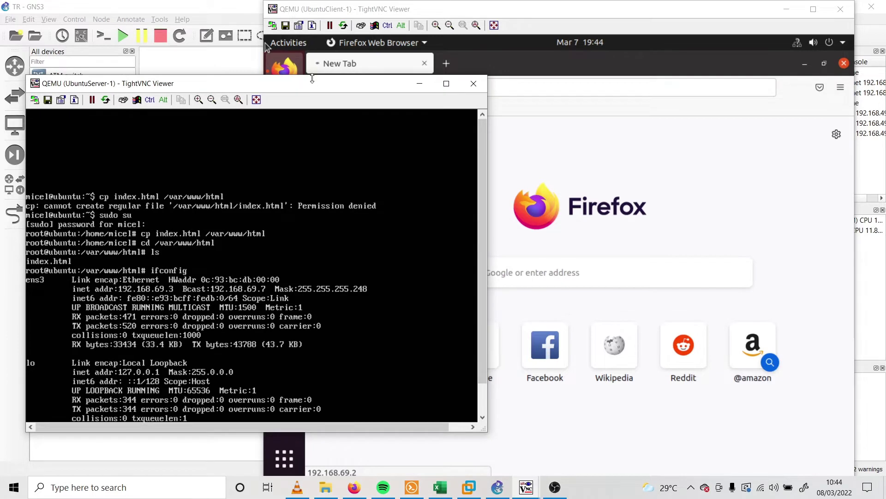
pyautogui.moveTo(310, 78); pyautogui.dragTo(312, 58)
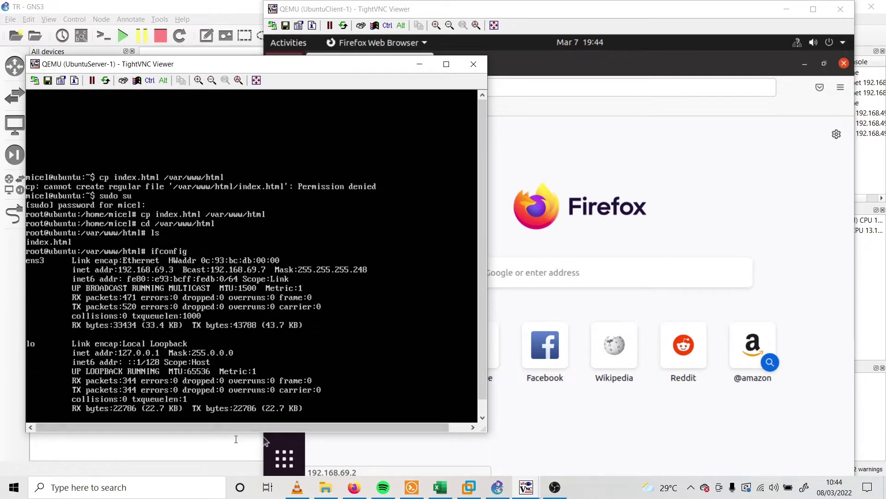
pyautogui.moveTo(224, 432); pyautogui.dragTo(222, 470)
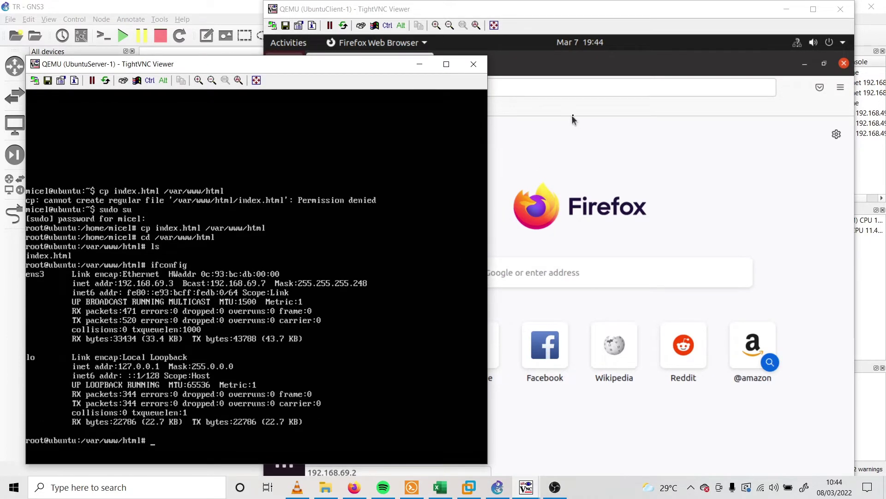
pyautogui.click(555, 487)
# Change the client Firefox address to 192.168.69.2 and load it
pyautogui.click(818, 6)
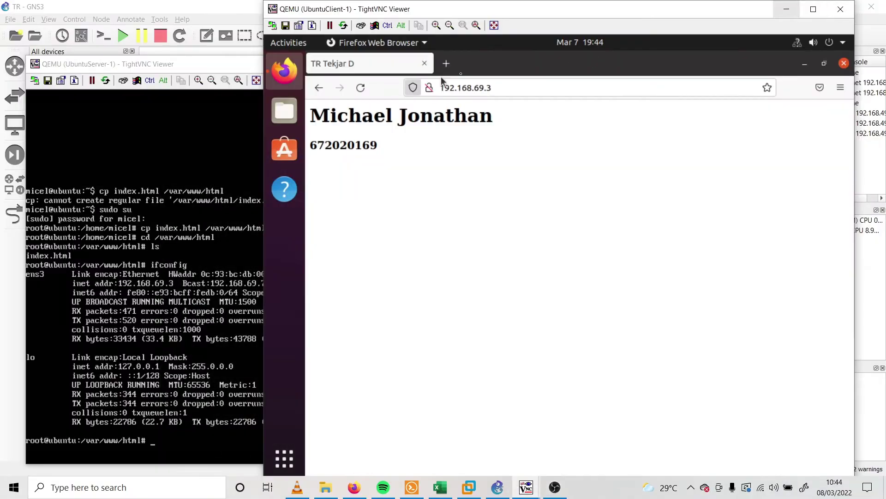
pyautogui.moveTo(554, 9); pyautogui.dragTo(623, 9)
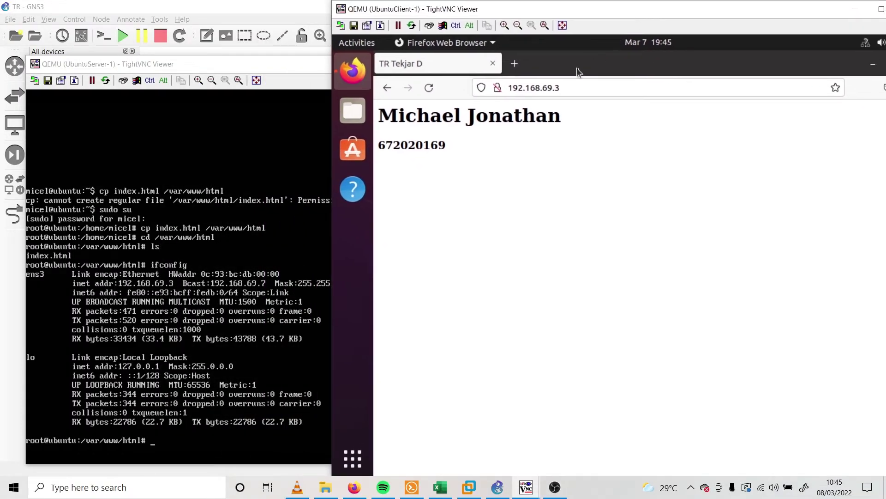
pyautogui.click(586, 91)
pyautogui.click(585, 91)
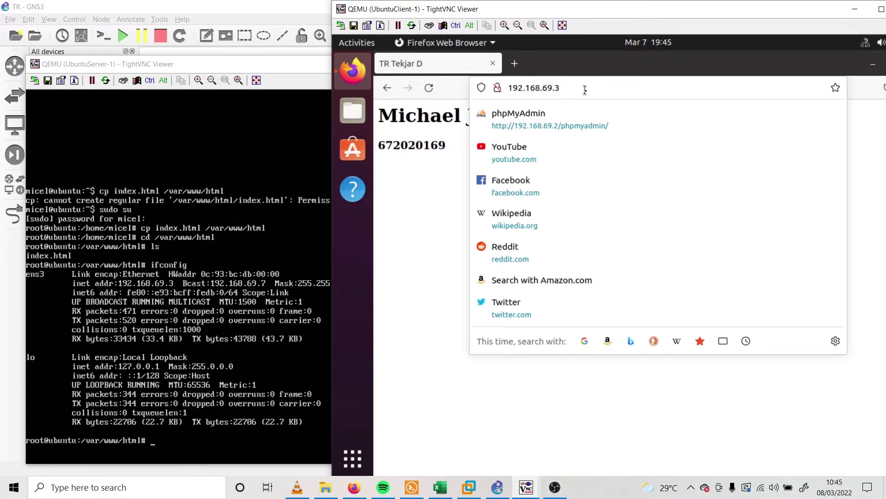
pyautogui.press('BackSpace')
pyautogui.write('2')
pyautogui.press('Return')
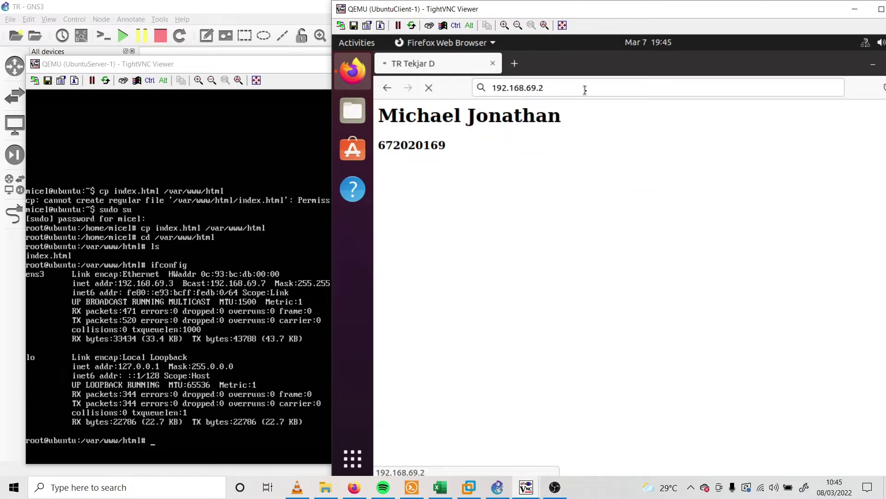
# Load 192.168.69.3 instead and highlight the custom page's heading and number
pyautogui.click(585, 90)
pyautogui.press('BackSpace')
pyautogui.write('3')
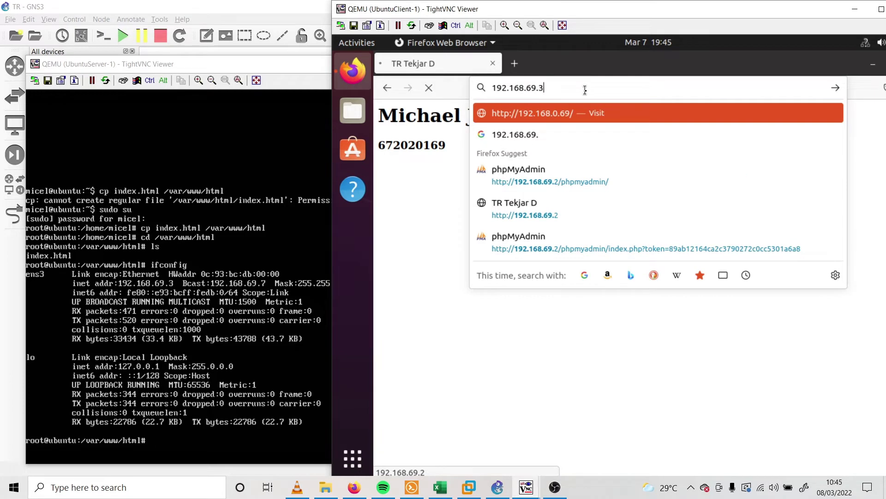
pyautogui.press('Return')
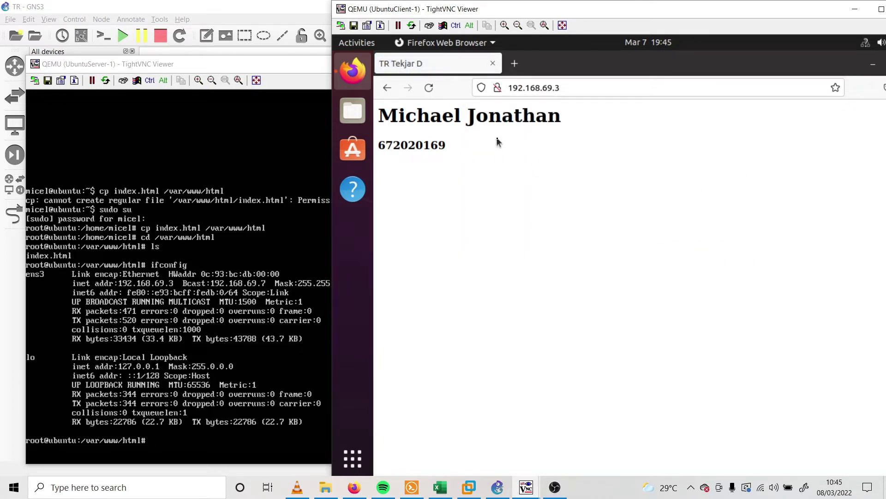
pyautogui.moveTo(499, 142); pyautogui.dragTo(335, 93)
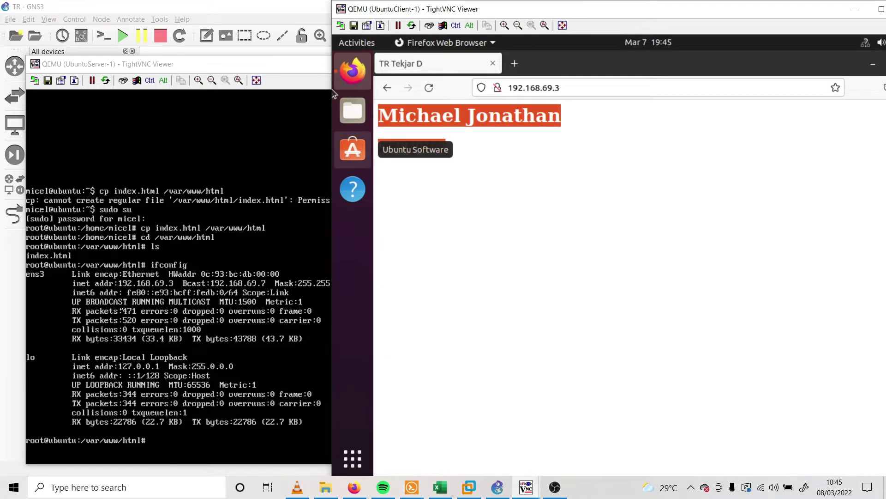
# Switch between the server and client consoles and move the client window fully on screen
pyautogui.click(107, 293)
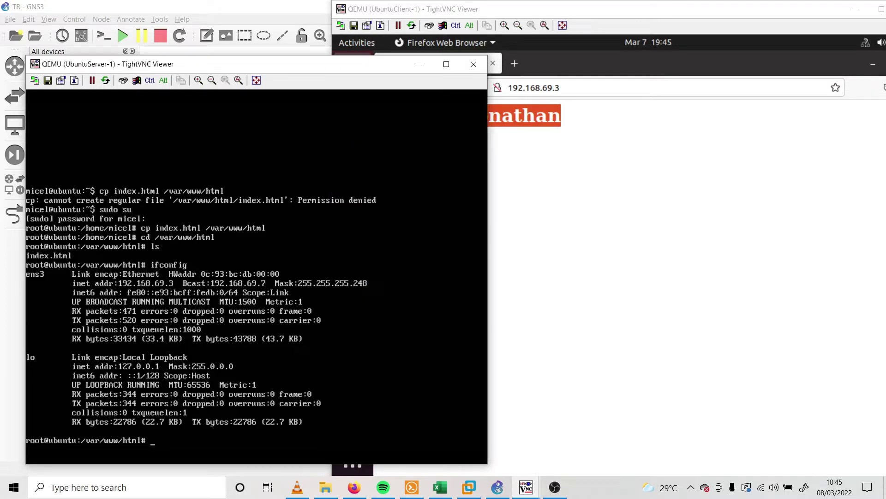
pyautogui.click(588, 267)
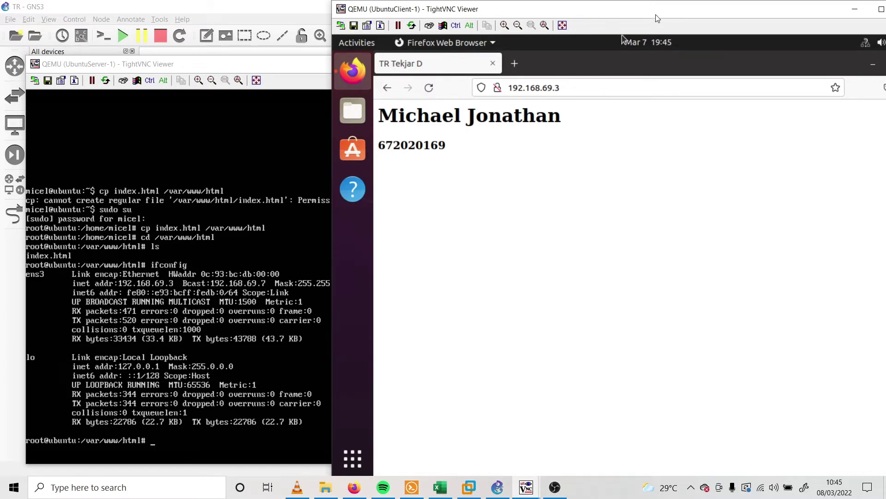
pyautogui.moveTo(656, 17); pyautogui.dragTo(607, 18)
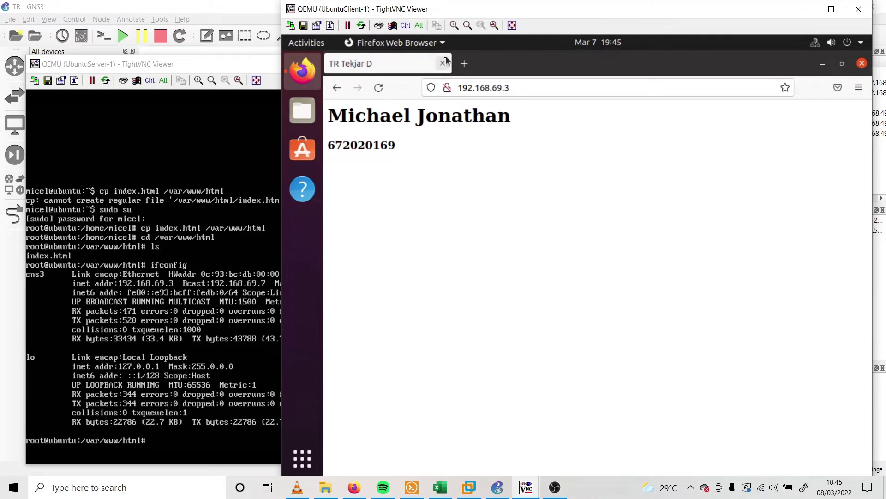
pyautogui.click(531, 86)
# Load 192.168.69.3/phpmyadmin in UbuntuClient-1's Firefox
pyautogui.write('/')
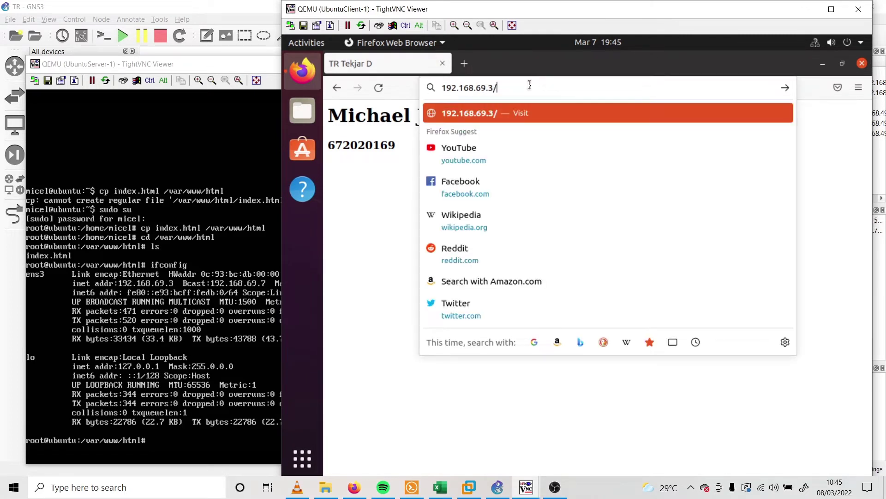
pyautogui.write('phpmyadmin')
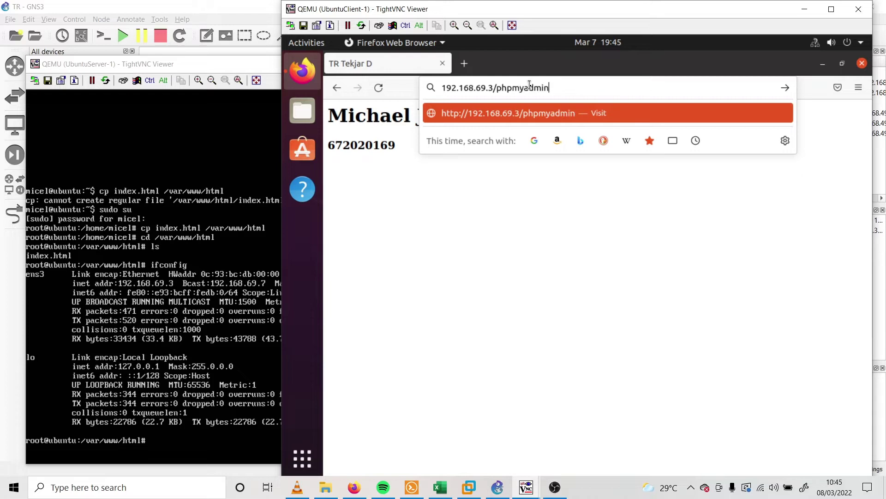
pyautogui.press('Return')
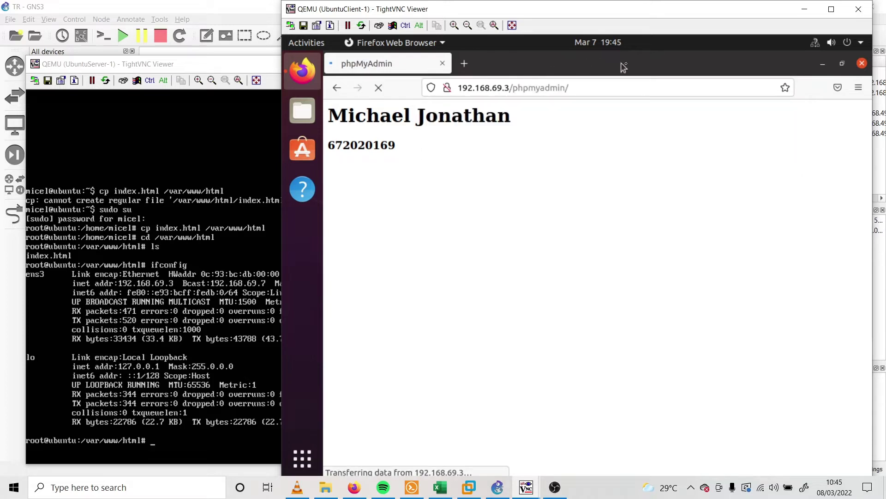
pyautogui.moveTo(709, 16); pyautogui.dragTo(498, 17)
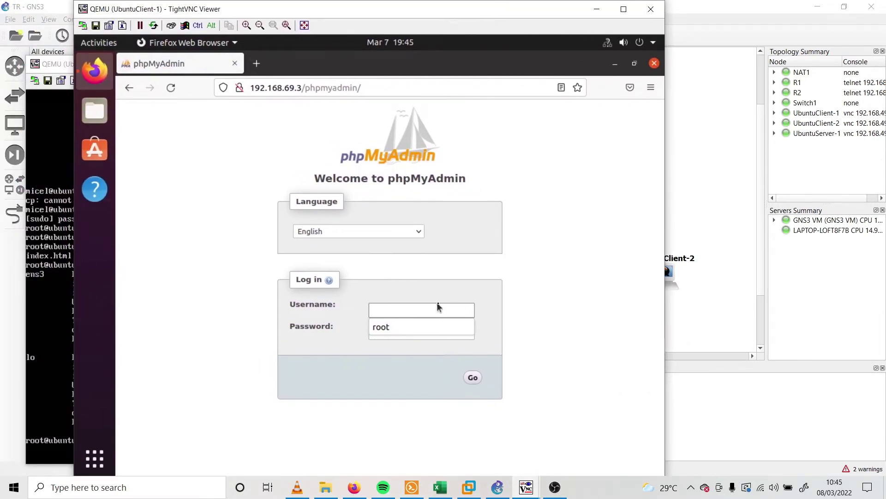
# Log into phpMyAdmin as root with the password, declining to save the login
pyautogui.click(401, 331)
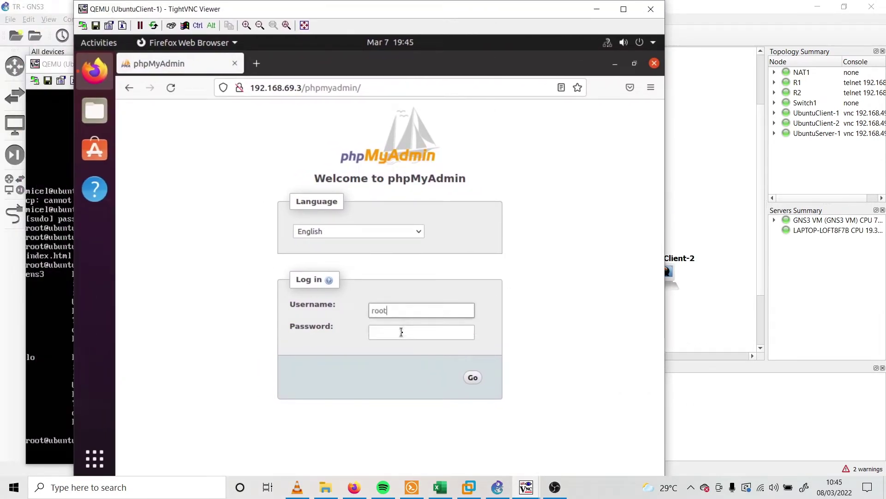
pyautogui.click(401, 332)
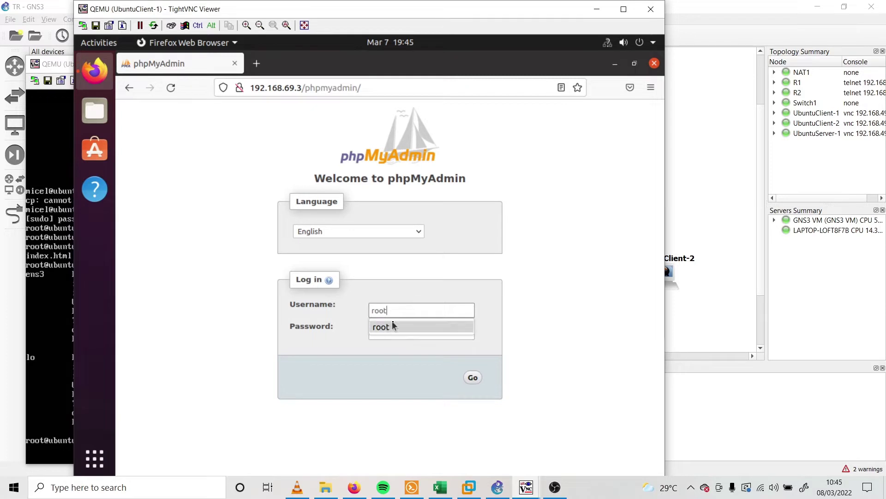
pyautogui.click(395, 329)
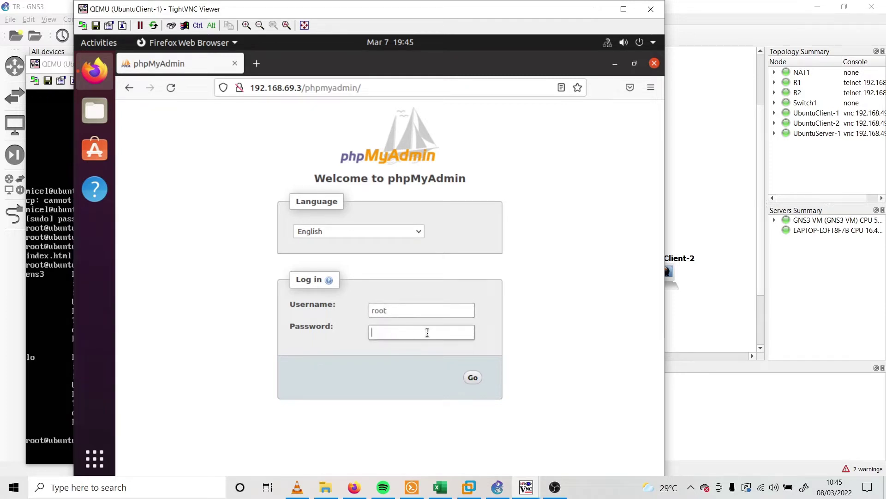
pyautogui.write('root')
pyautogui.press('Return')
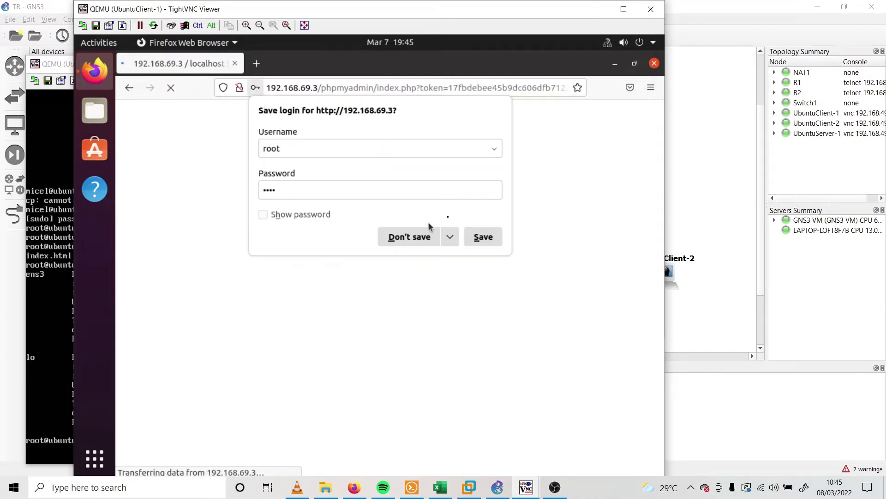
pyautogui.click(445, 364)
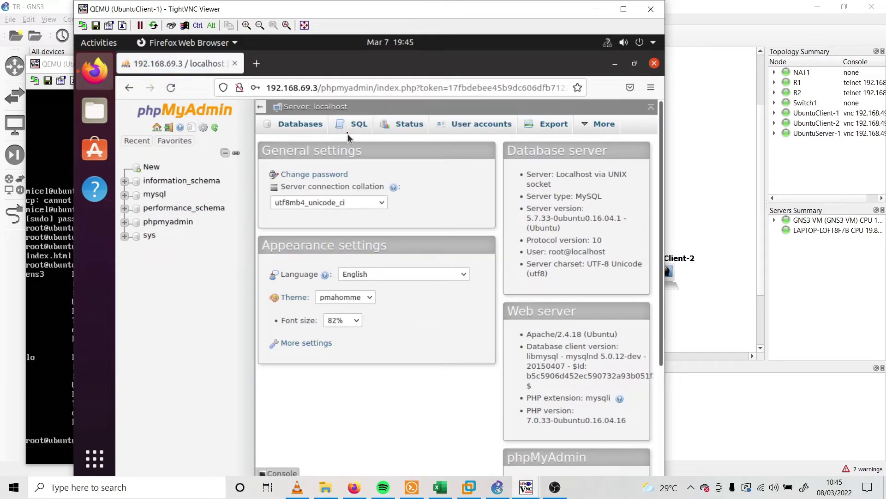
# Open the UbuntuClient-2 console, choose its user account, and rearrange the console windows
pyautogui.click(597, 9)
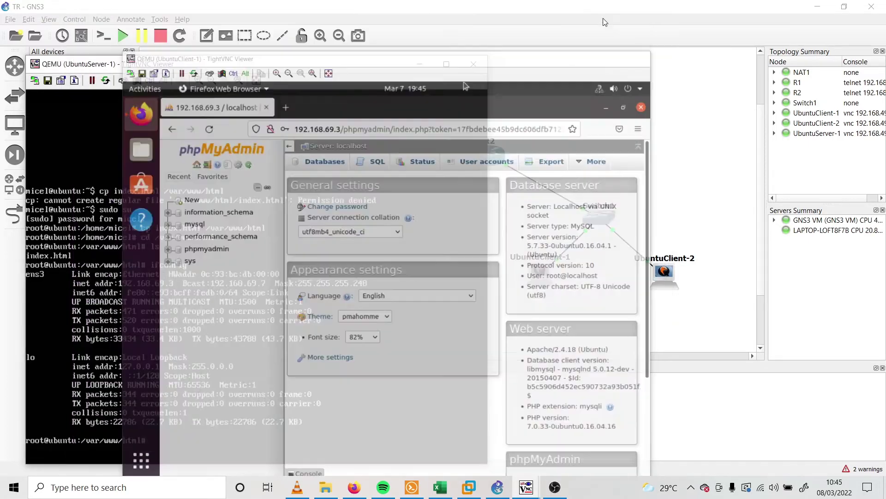
pyautogui.doubleClick(673, 268)
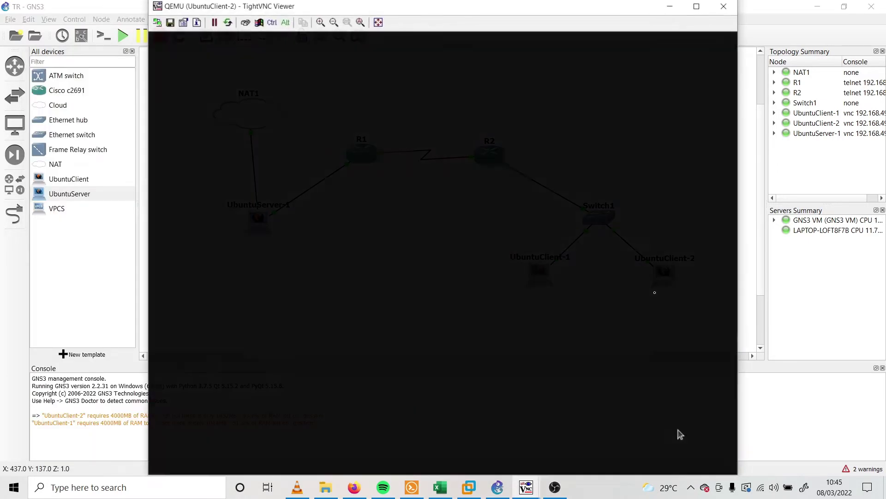
pyautogui.click(425, 260)
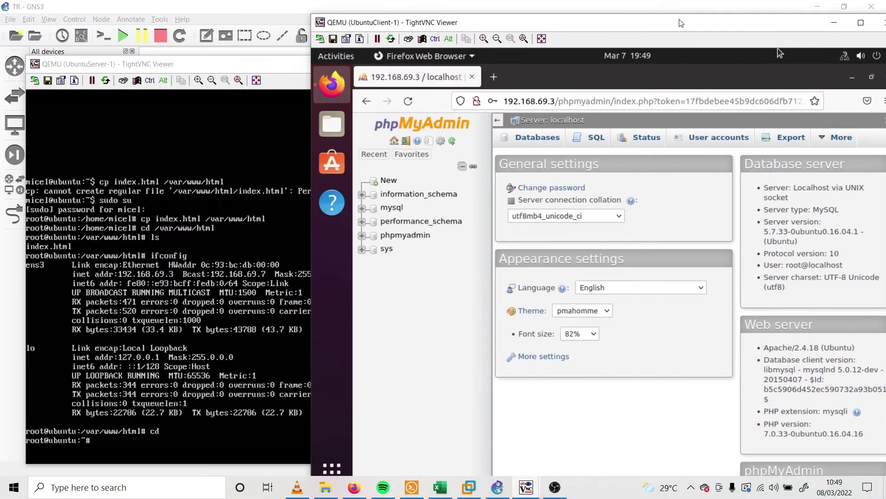
pyautogui.moveTo(681, 22); pyautogui.dragTo(633, 9)
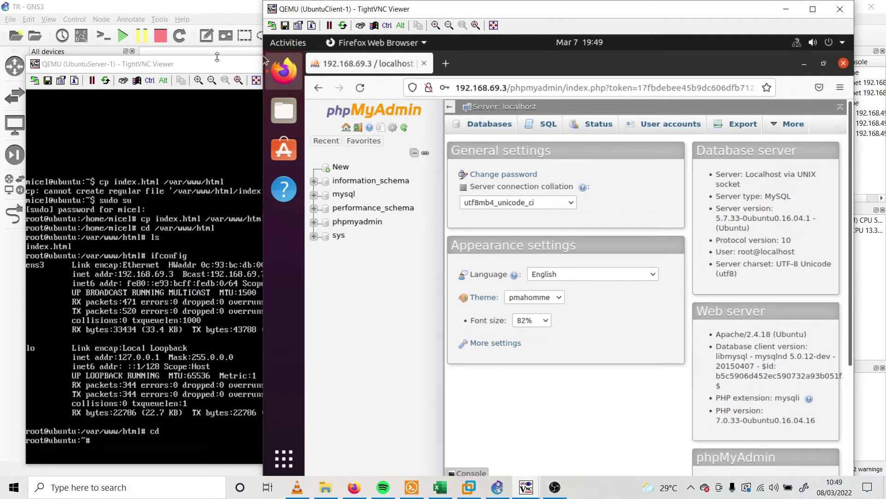
pyautogui.click(198, 65)
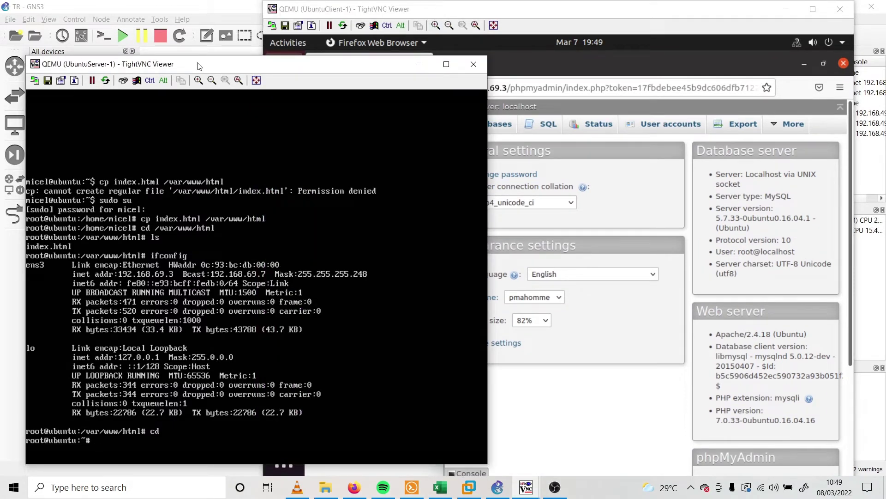
pyautogui.moveTo(200, 66); pyautogui.dragTo(282, 63)
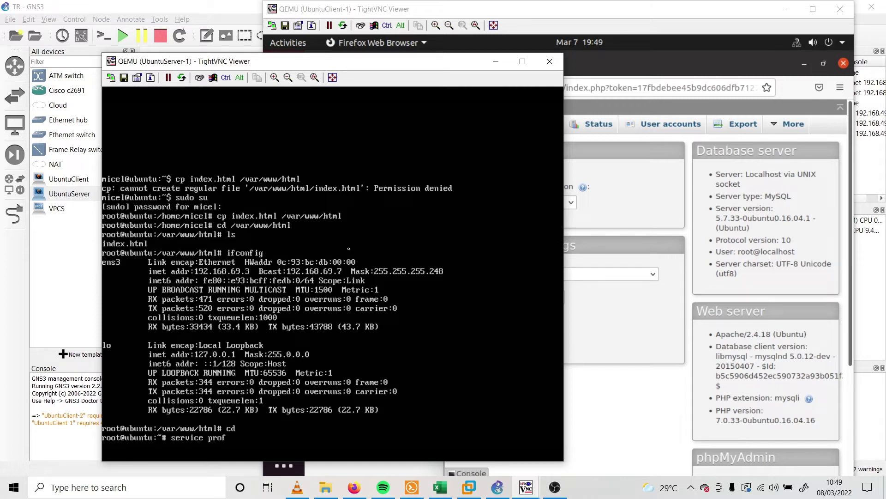
# Restart the proftpd service on UbuntuServer-1, then bring its terminal back in front of the client window
pyautogui.write('tr')
pyautogui.write('d restart')
pyautogui.press('Return')
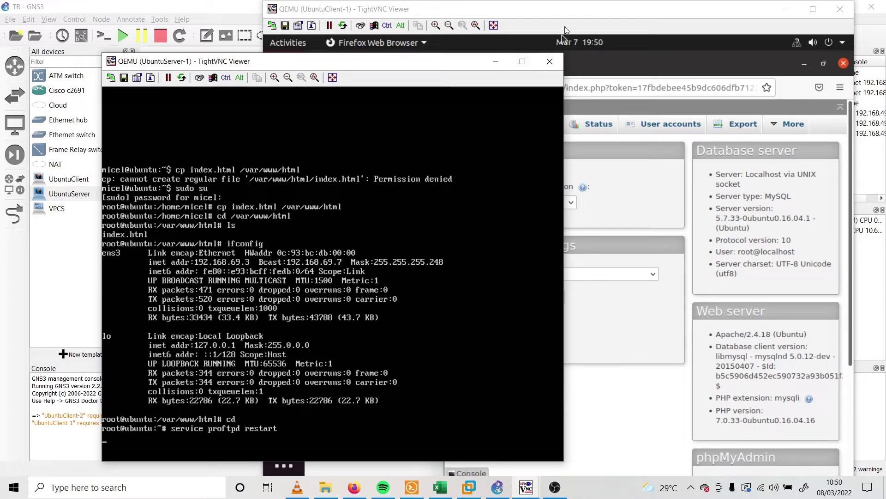
pyautogui.click(575, 19)
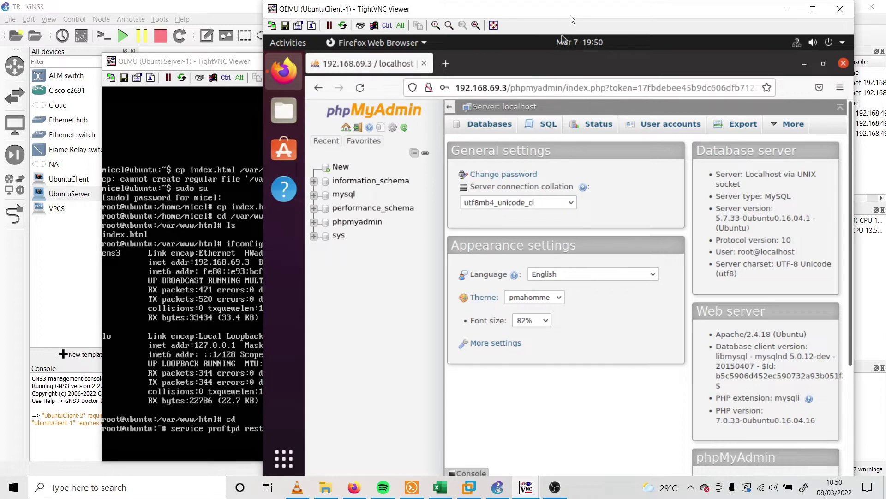
pyautogui.moveTo(572, 19); pyautogui.dragTo(607, 19)
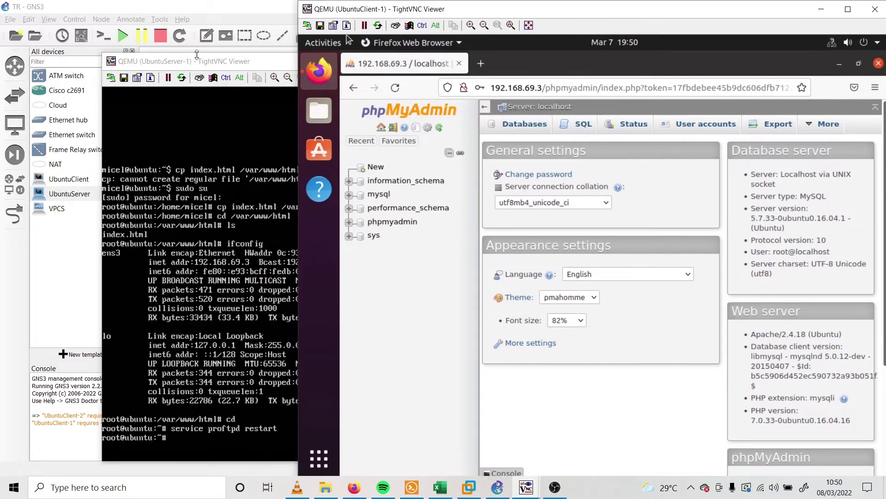
pyautogui.click(197, 54)
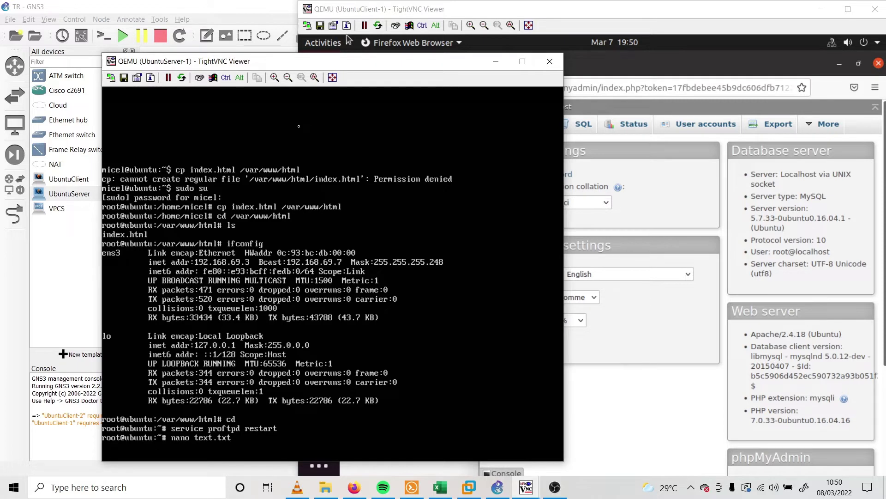
# Create text.txt in nano with the student's name and ID number, and save it
pyautogui.press('Return')
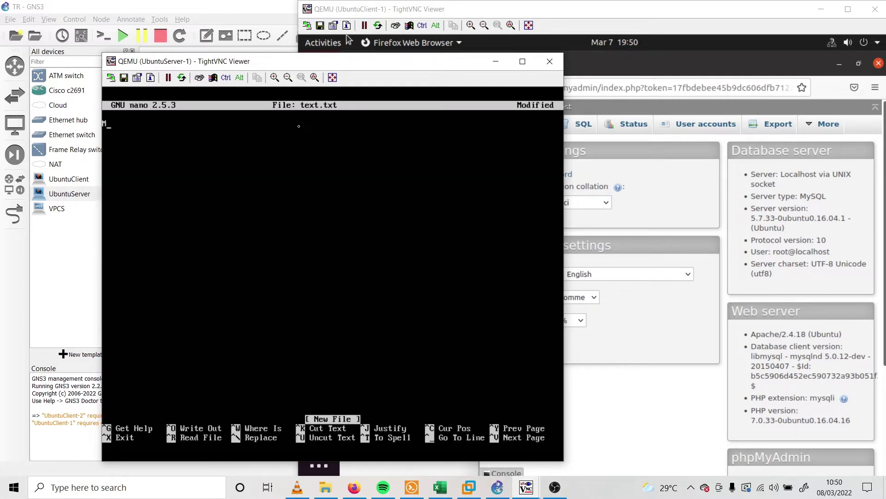
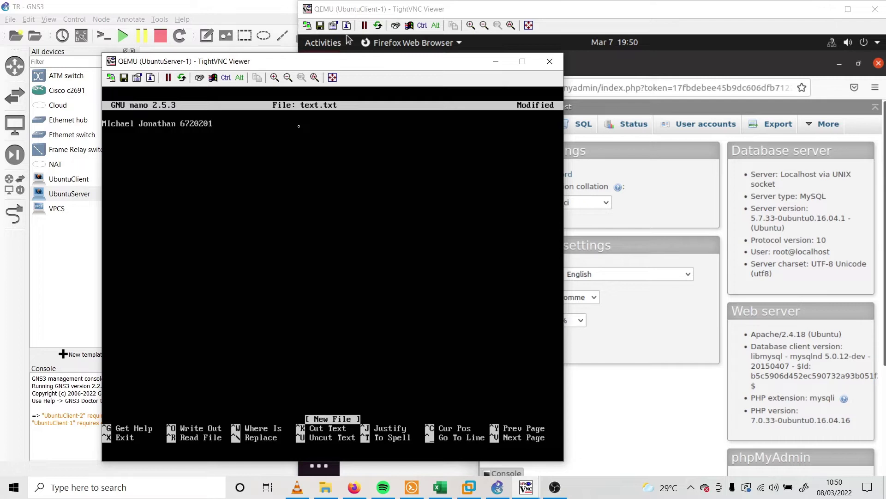
pyautogui.hotkey('ctrl', 'x')
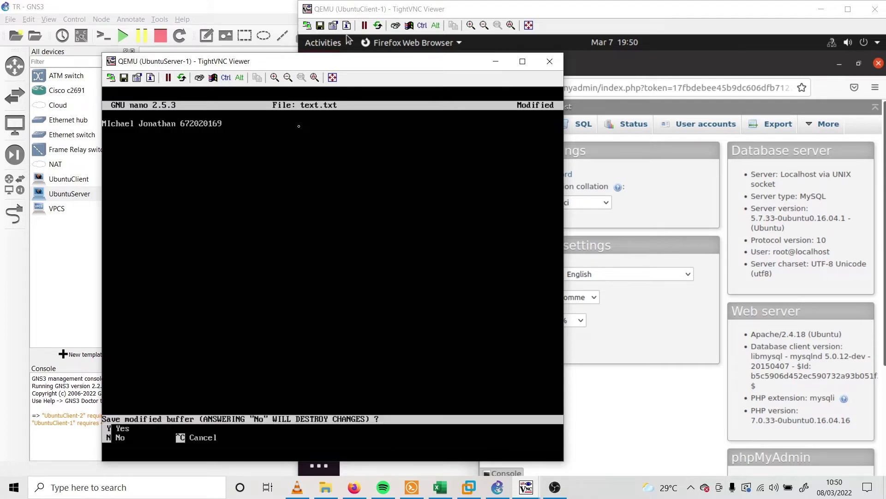
pyautogui.press('y')
pyautogui.press('Return')
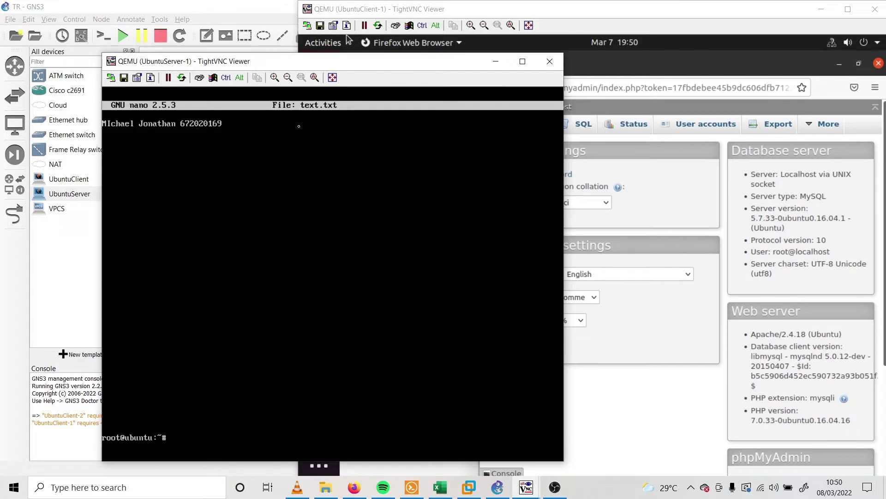
# Load the TR Tekjar D site at 192.168.69.3 in the client's Firefox
pyautogui.click(512, 14)
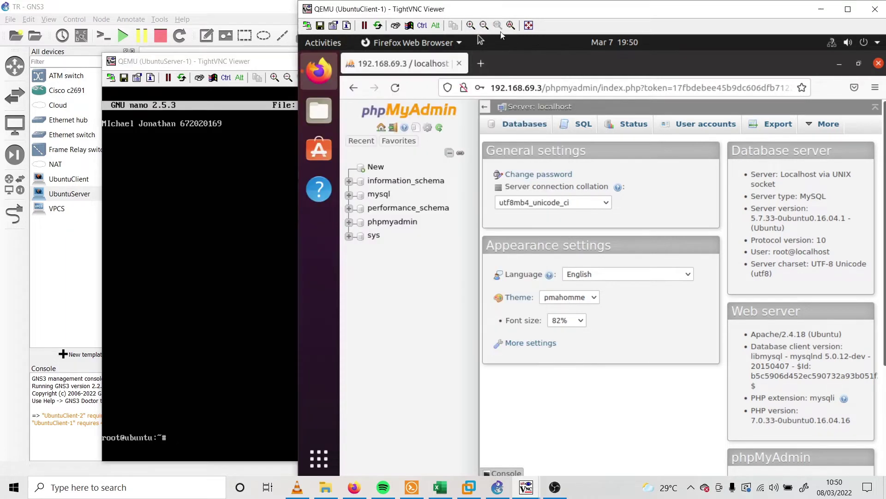
pyautogui.click(506, 91)
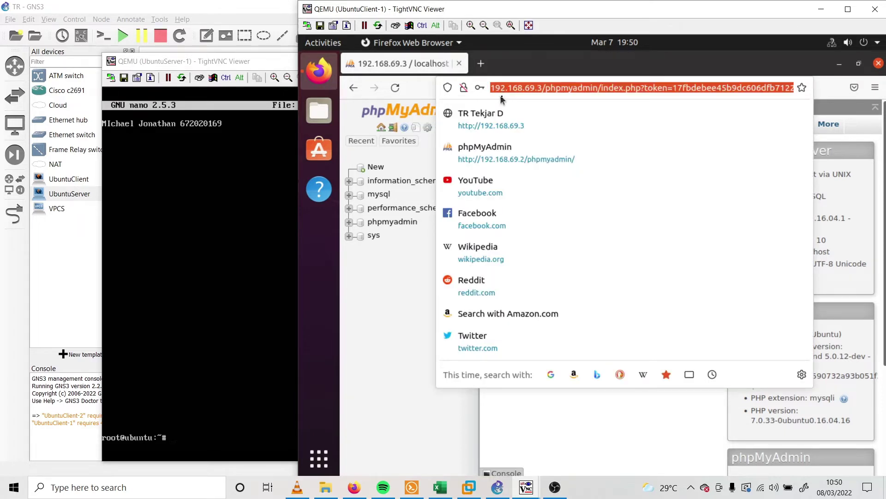
pyautogui.press('Down')
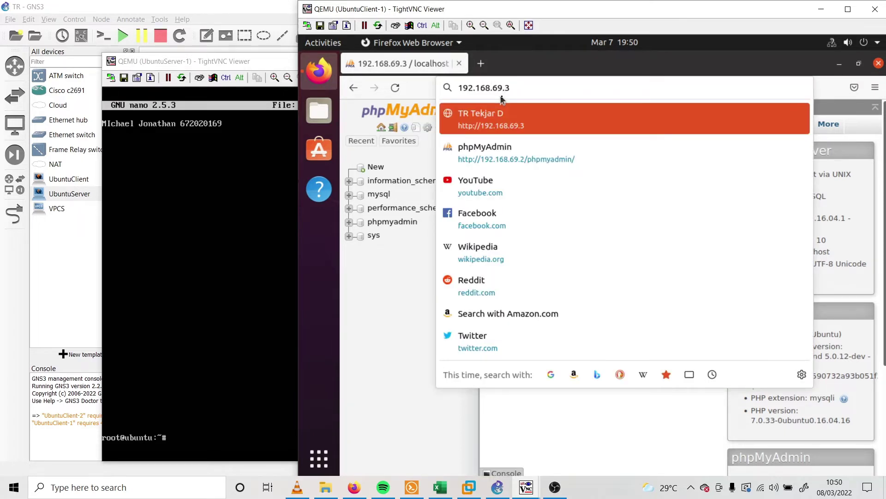
pyautogui.press('Return')
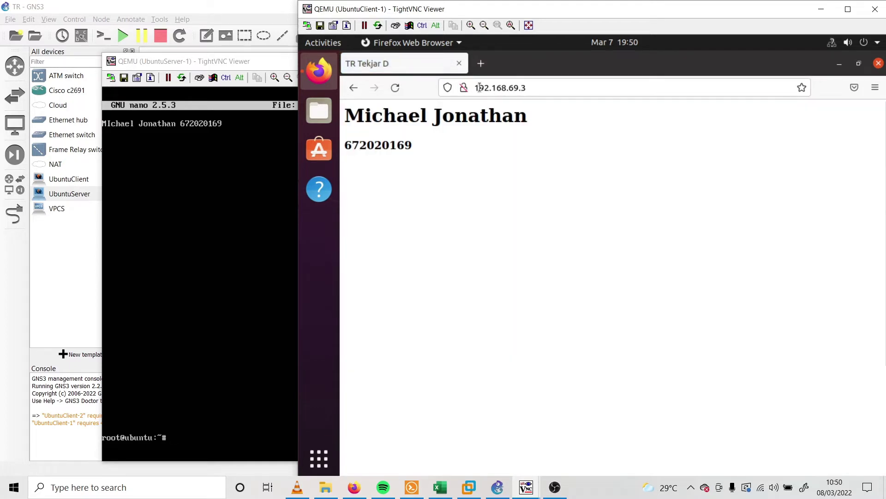
# Prefix the address with ftp:// and try opening the server's FTP link, twice
pyautogui.click(478, 88)
pyautogui.press('End')
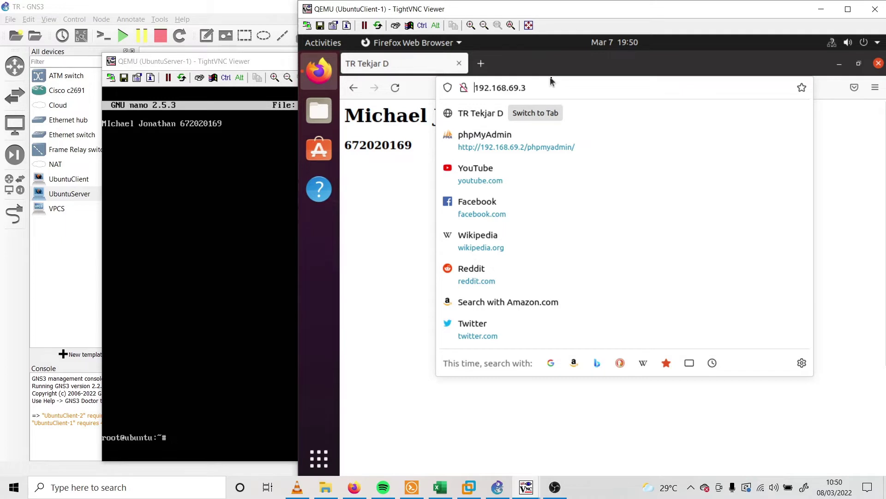
pyautogui.write('ftp')
pyautogui.write('://')
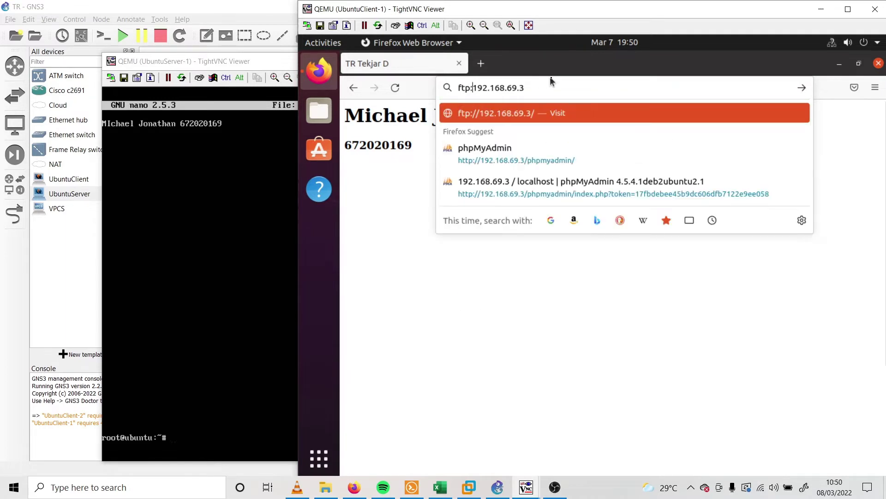
pyautogui.press('Return')
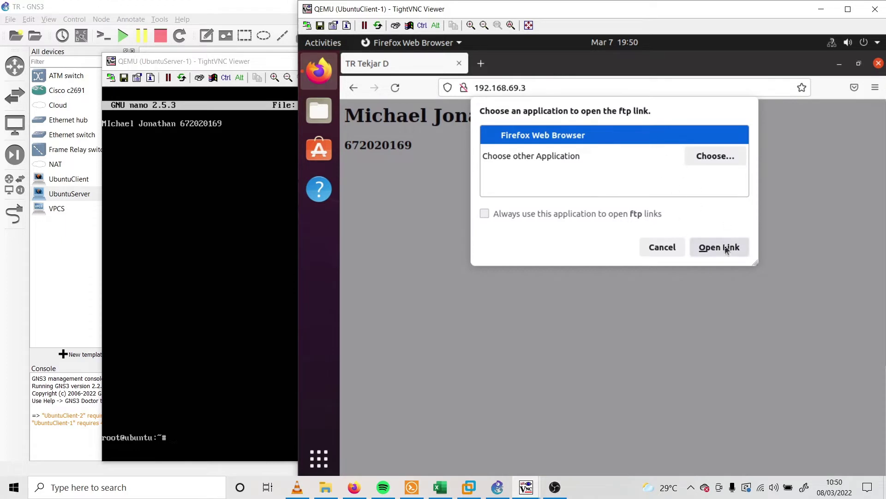
pyautogui.click(724, 249)
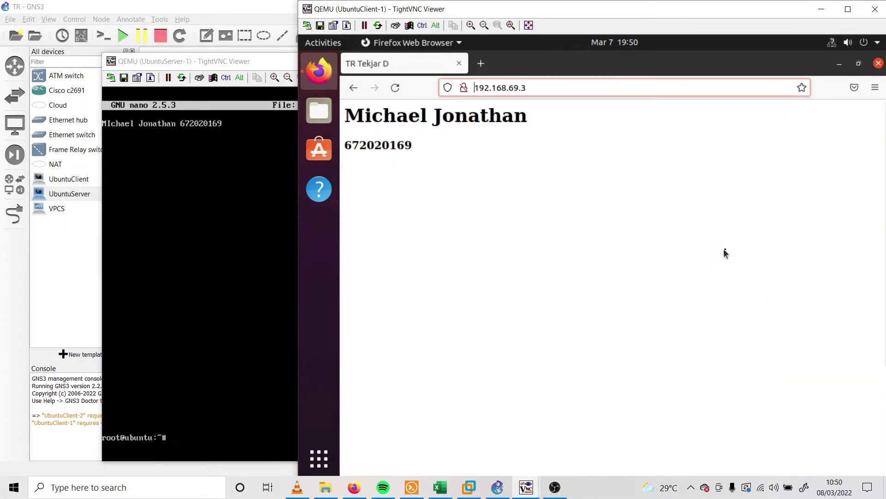
pyautogui.click(478, 88)
pyautogui.click(537, 92)
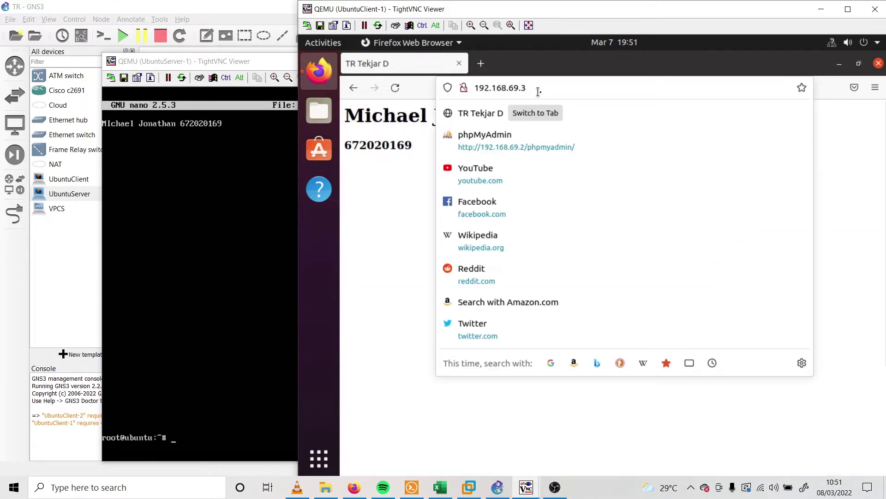
pyautogui.click(476, 88)
pyautogui.write('ftp')
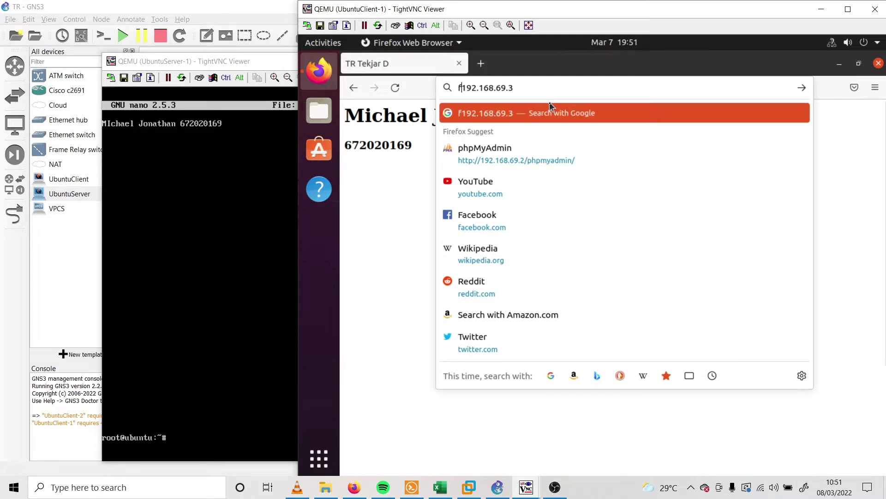
pyautogui.write('://')
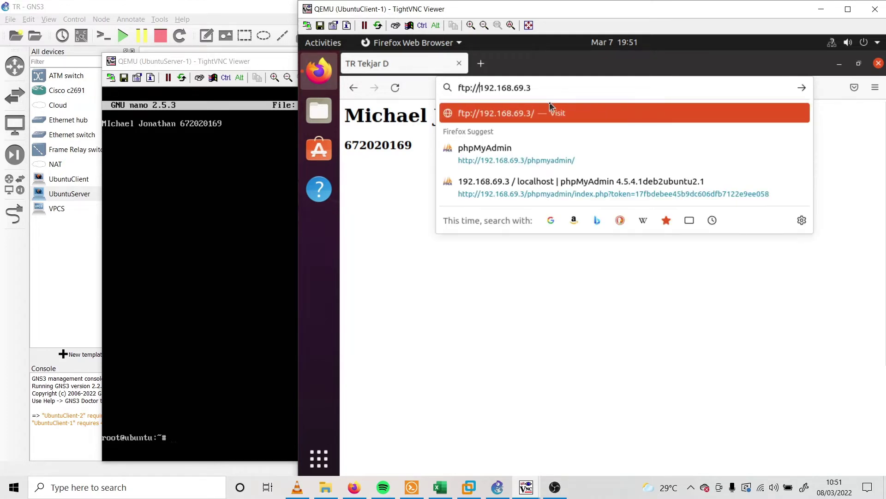
pyautogui.press('Return')
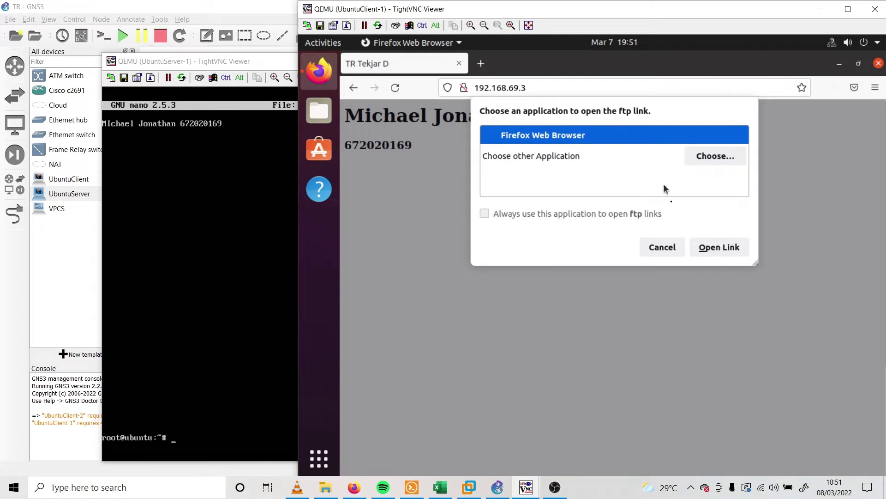
pyautogui.click(717, 247)
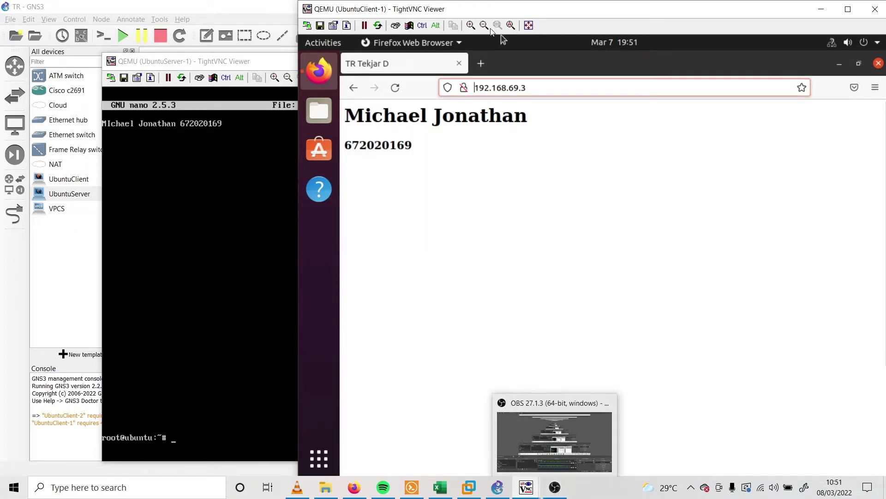
pyautogui.click(480, 63)
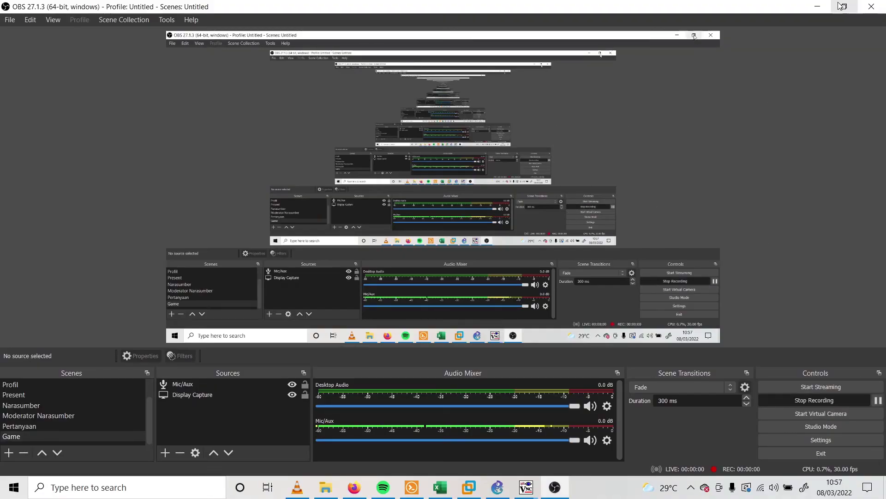
# Move the UbuntuClient-1 viewer aside and minimise it to reveal the topology
pyautogui.click(817, 6)
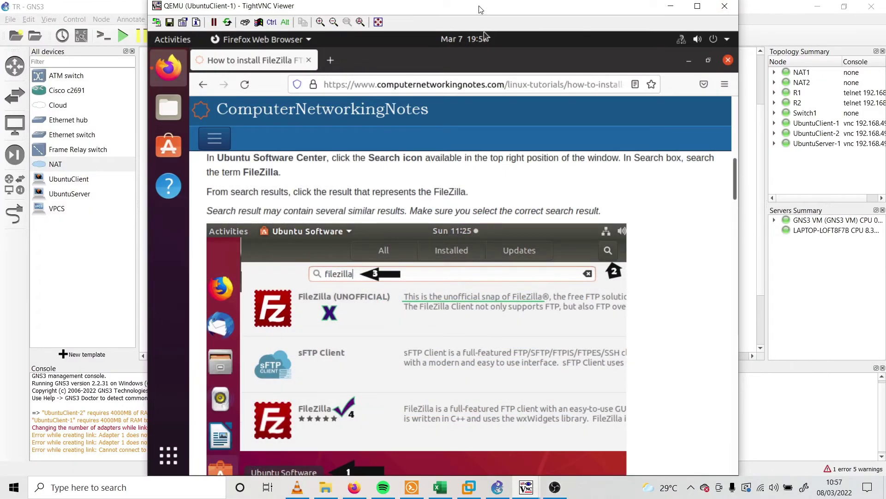
pyautogui.moveTo(453, 9); pyautogui.dragTo(510, 334)
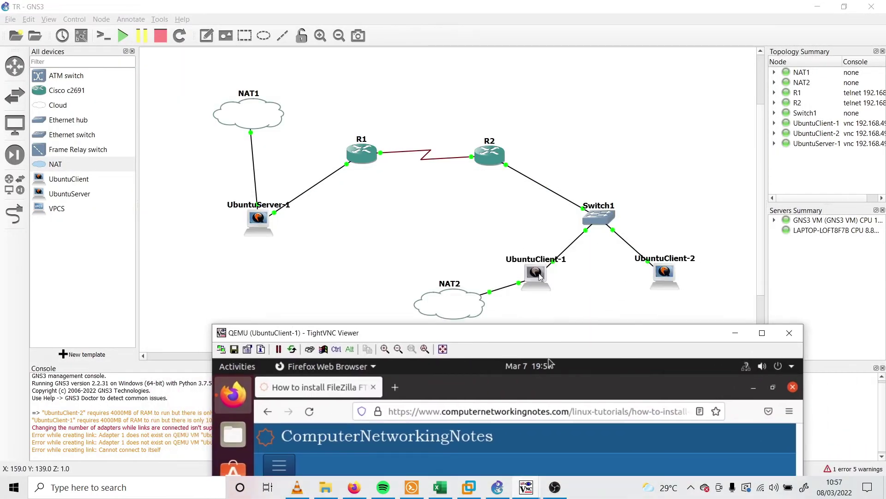
pyautogui.moveTo(626, 335); pyautogui.dragTo(623, 17)
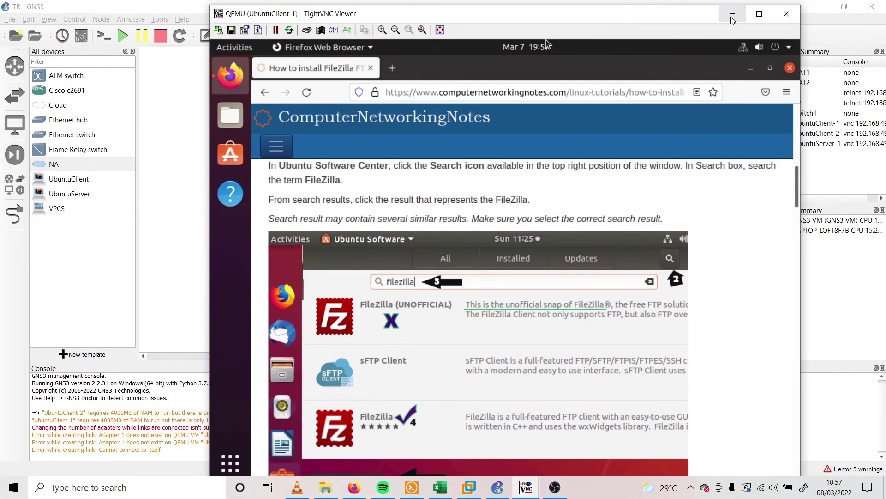
pyautogui.click(733, 14)
# Cancel the Add a link tool, clear the canvas selection, and re-minimise the client viewer
pyautogui.click(15, 213)
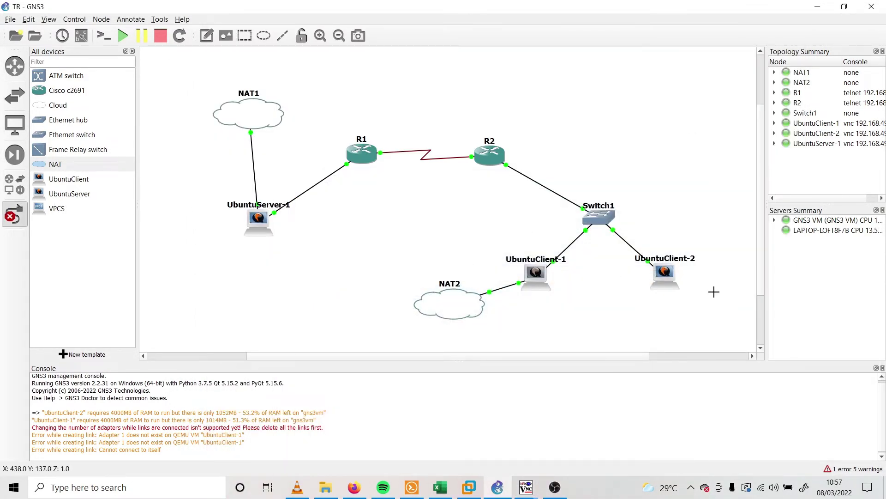
pyautogui.click(668, 278)
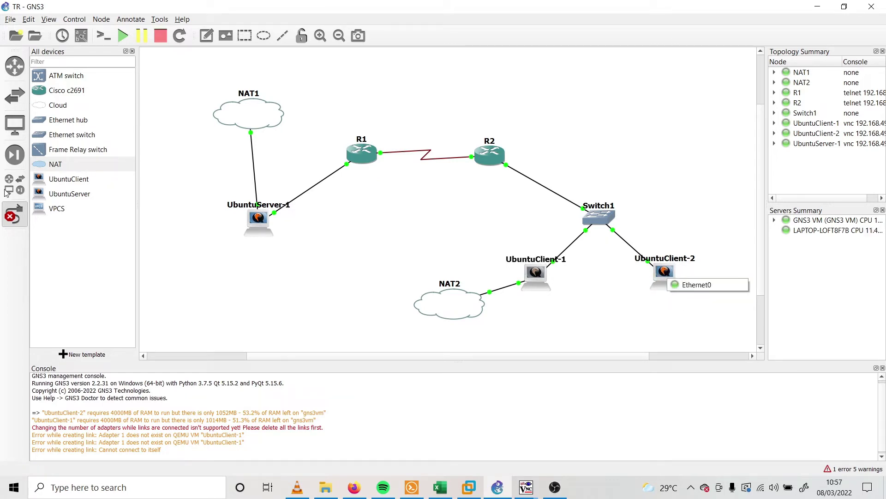
pyautogui.click(14, 212)
pyautogui.click(590, 298)
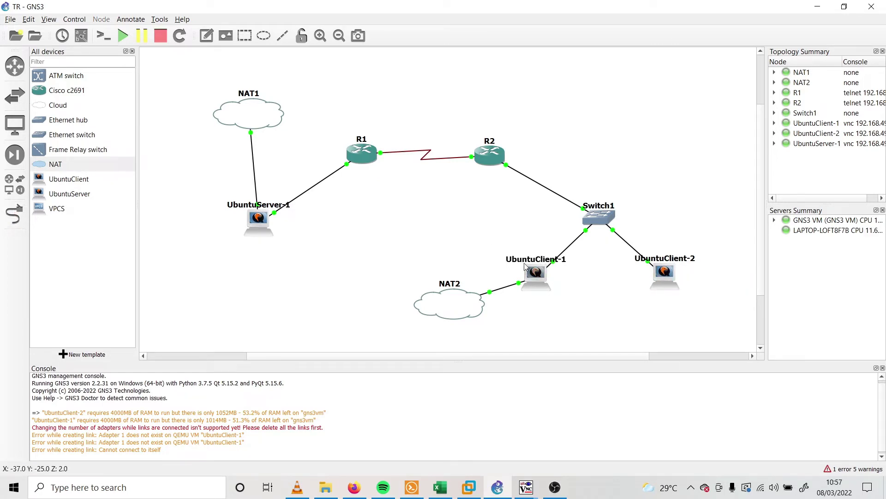
pyautogui.moveTo(527, 487)
pyautogui.click(480, 423)
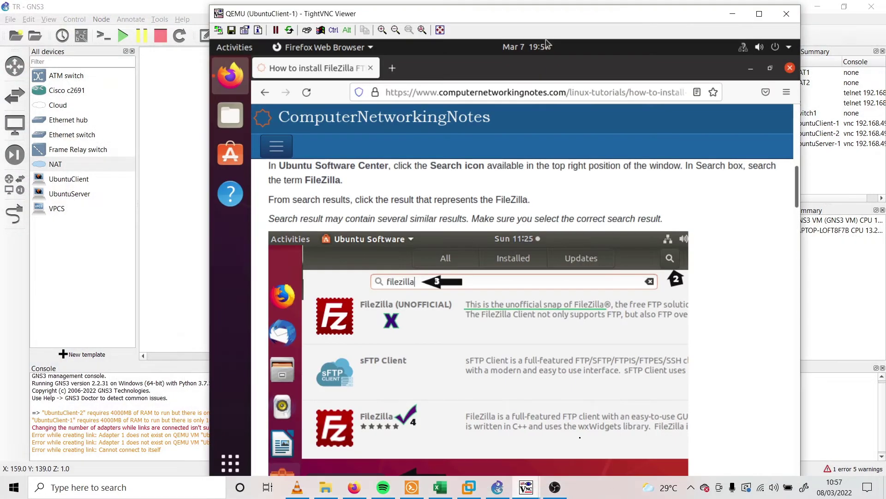
pyautogui.click(733, 14)
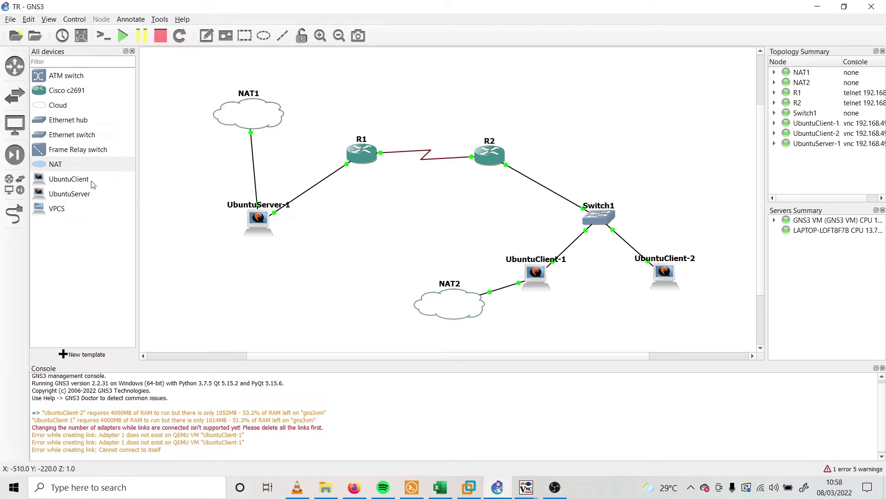
# Start adding a NAT cloud on the local server, then cancel it
pyautogui.moveTo(87, 165); pyautogui.dragTo(301, 273)
pyautogui.click(434, 243)
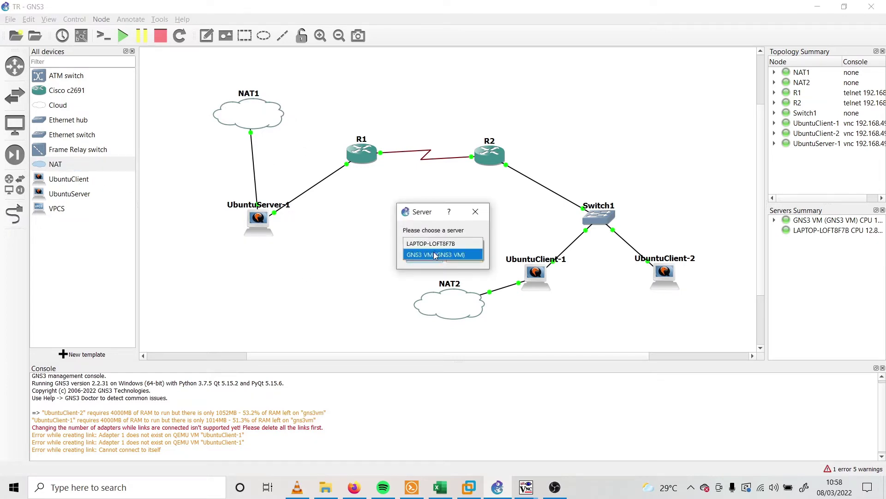
pyautogui.click(431, 243)
pyautogui.click(480, 212)
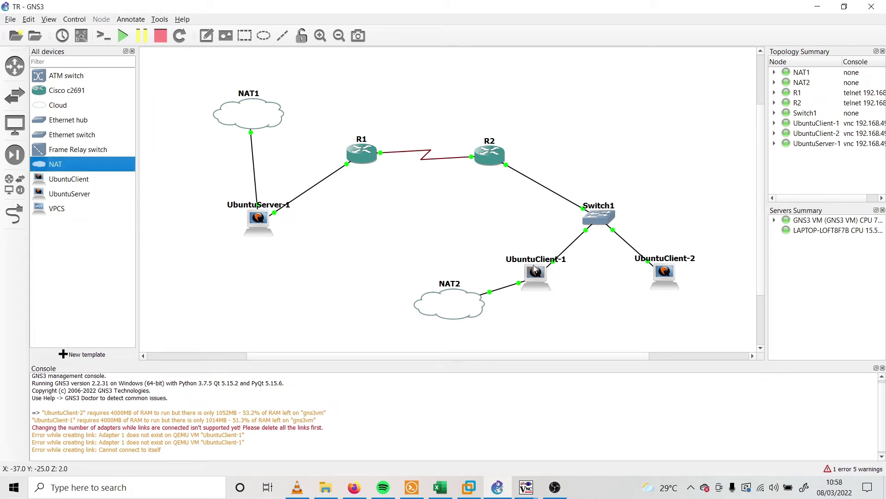
# Inspect UbuntuClient-2's network adapter settings and close its configuration unchanged
pyautogui.rightClick(661, 273)
pyautogui.click(671, 279)
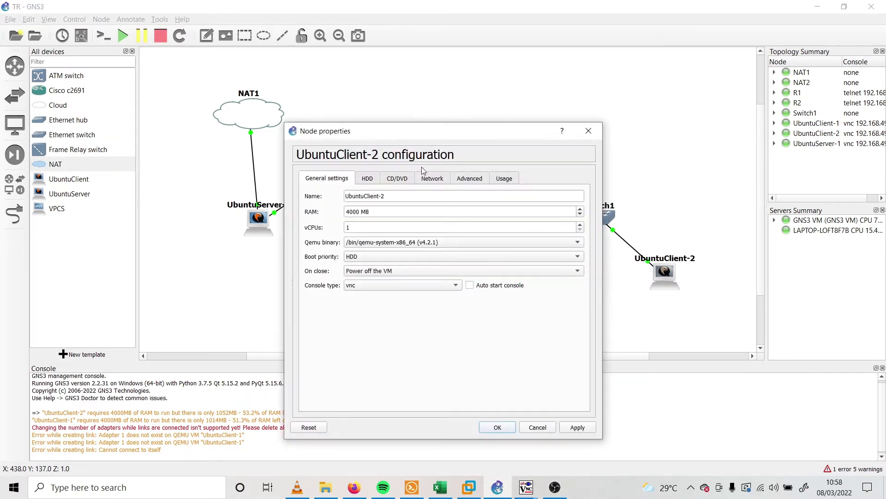
pyautogui.click(433, 179)
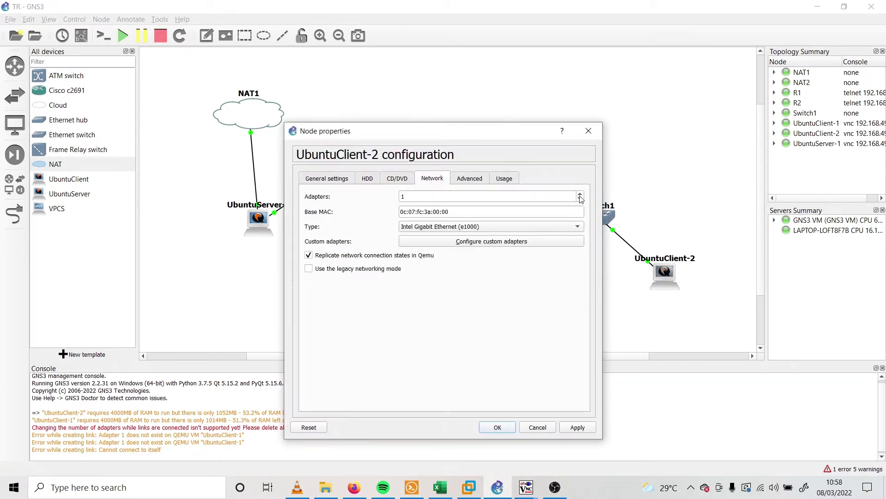
pyautogui.click(589, 131)
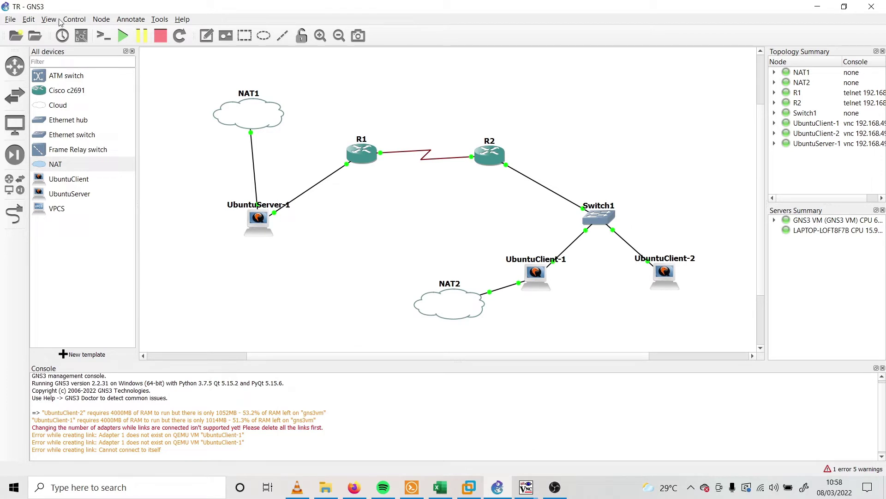
# Move UbuntuClient-2 slightly left beneath Switch1
pyautogui.click(28, 19)
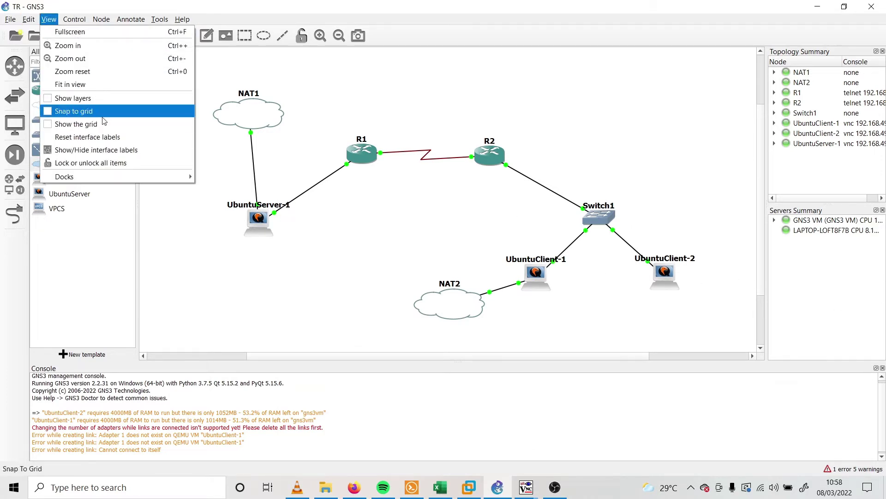
pyautogui.moveTo(29, 19)
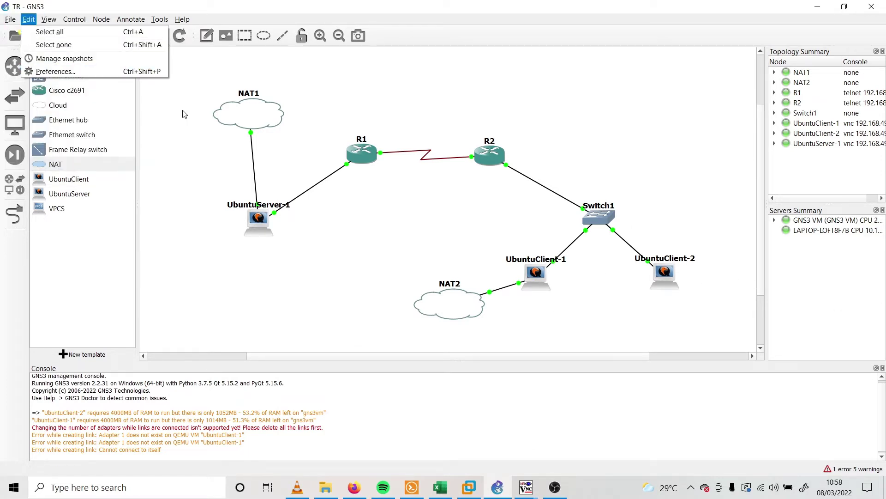
pyautogui.click(720, 303)
pyautogui.moveTo(664, 286)
pyautogui.mouseDown()
pyautogui.moveTo(624, 284)
pyautogui.moveTo(656, 294)
pyautogui.mouseUp()
pyautogui.click(660, 307)
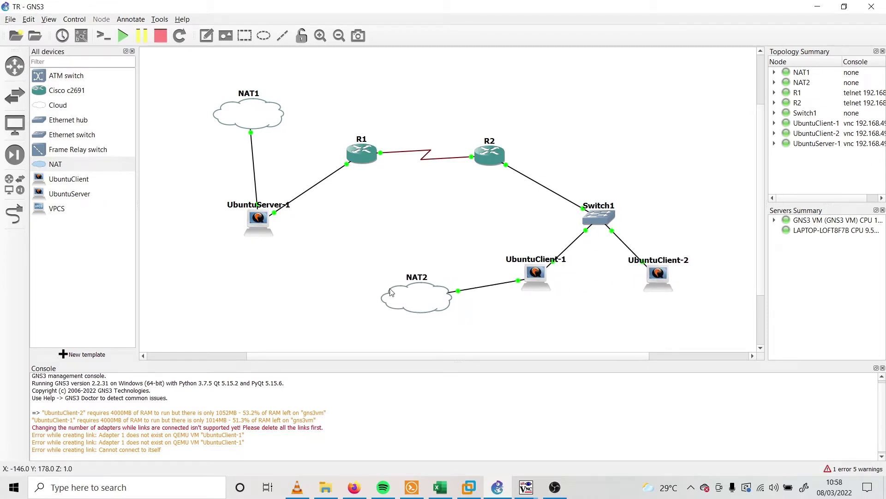
# Nudge the NAT2 cloud up-left and bring up UbuntuClient-1's remote desktop with Firefox
pyautogui.moveTo(454, 306)
pyautogui.mouseDown()
pyautogui.moveTo(432, 270)
pyautogui.moveTo(434, 311)
pyautogui.moveTo(447, 315)
pyautogui.mouseUp()
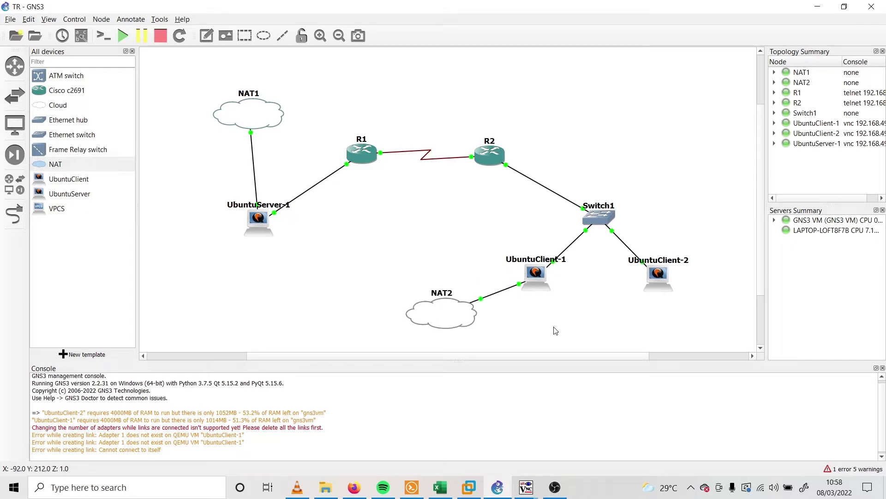
pyautogui.moveTo(528, 492)
pyautogui.click(568, 438)
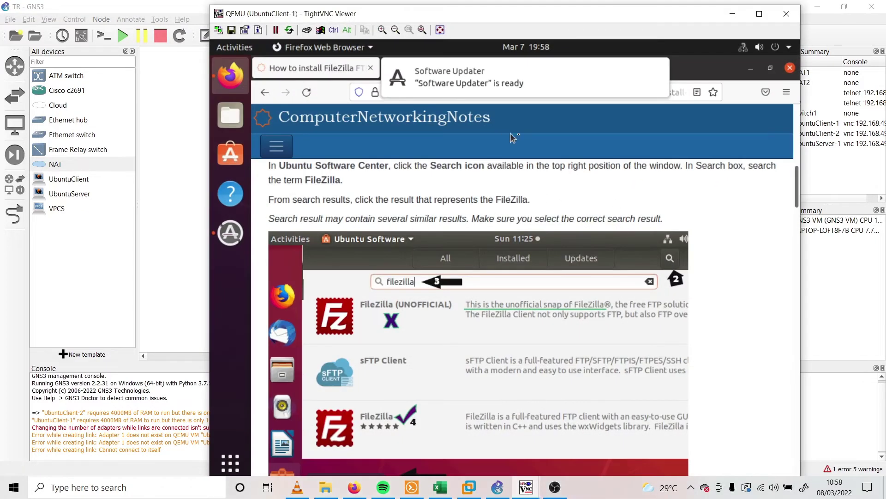
pyautogui.scroll(10, 497, 310)
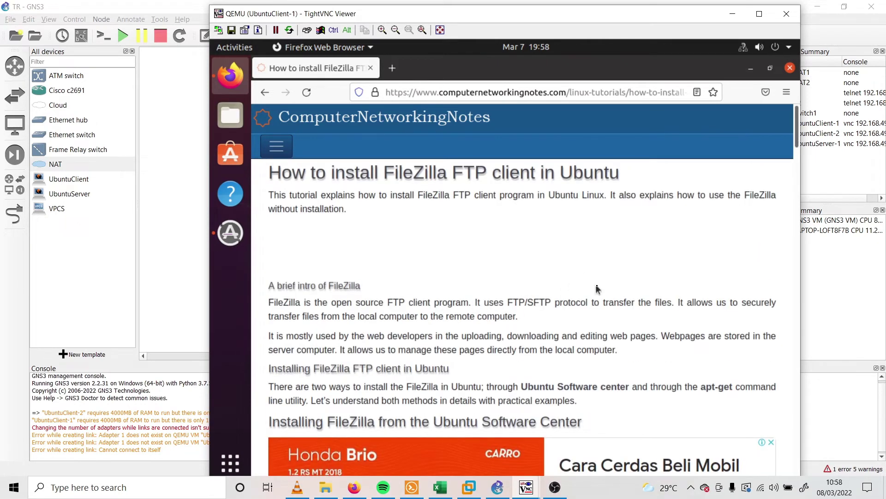
pyautogui.scroll(-4, 595, 261)
pyautogui.scroll(4, 595, 286)
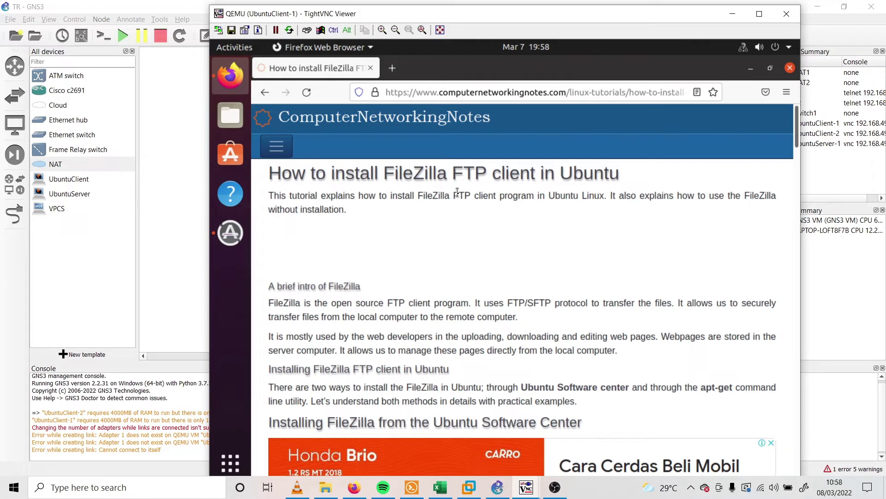
pyautogui.scroll(-6, 508, 272)
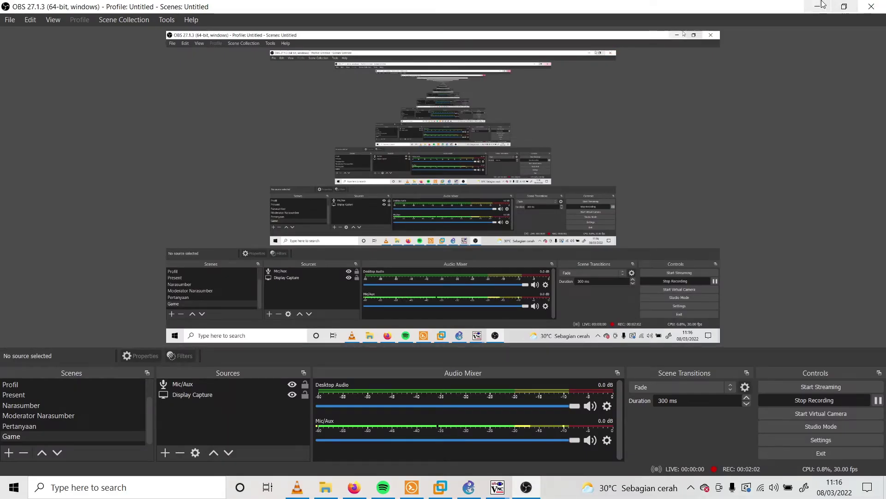
pyautogui.click(821, 5)
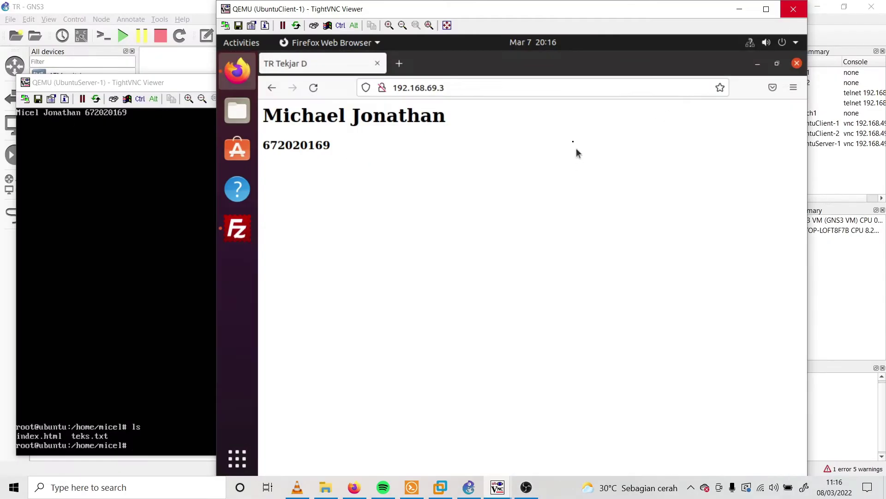
# Check the client's ens4 Ethernet connection in the GNOME system menu
pyautogui.moveTo(531, 10); pyautogui.dragTo(599, 11)
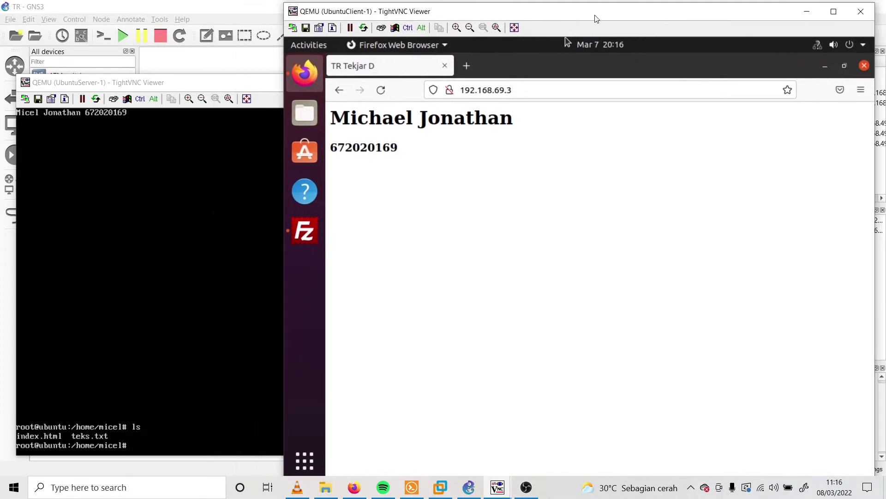
pyautogui.click(821, 46)
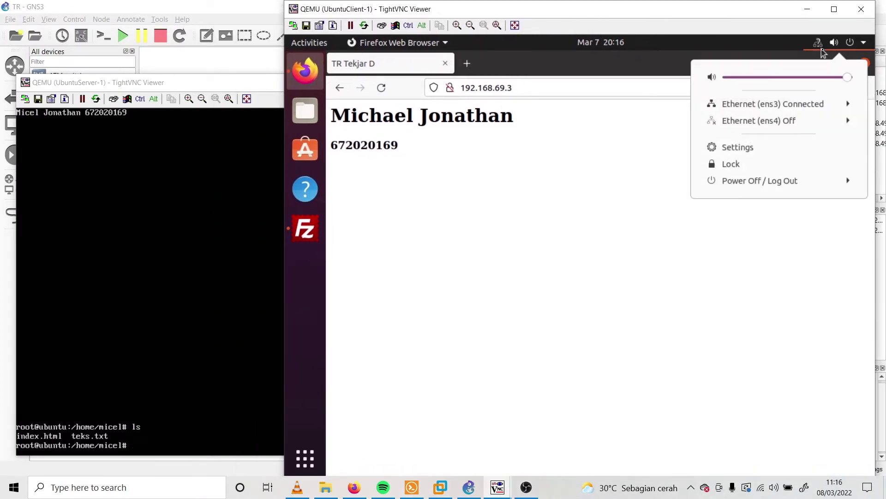
pyautogui.click(764, 123)
pyautogui.click(783, 124)
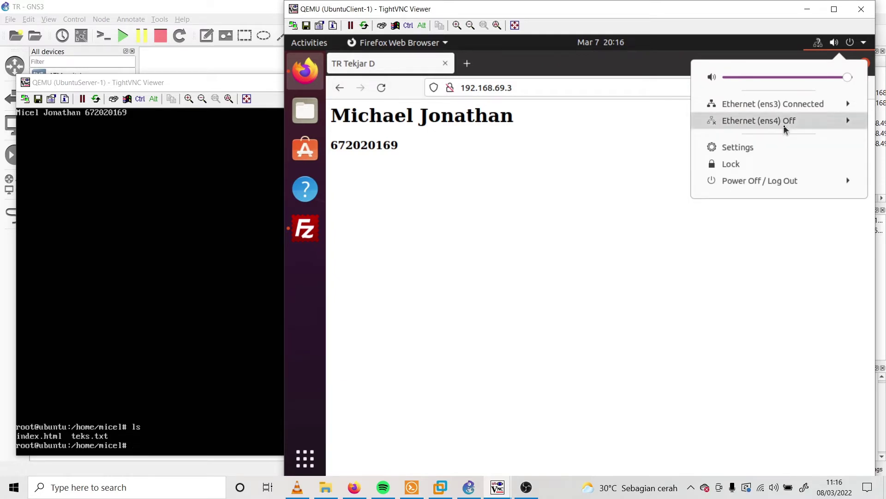
pyautogui.click(783, 124)
pyautogui.click(556, 160)
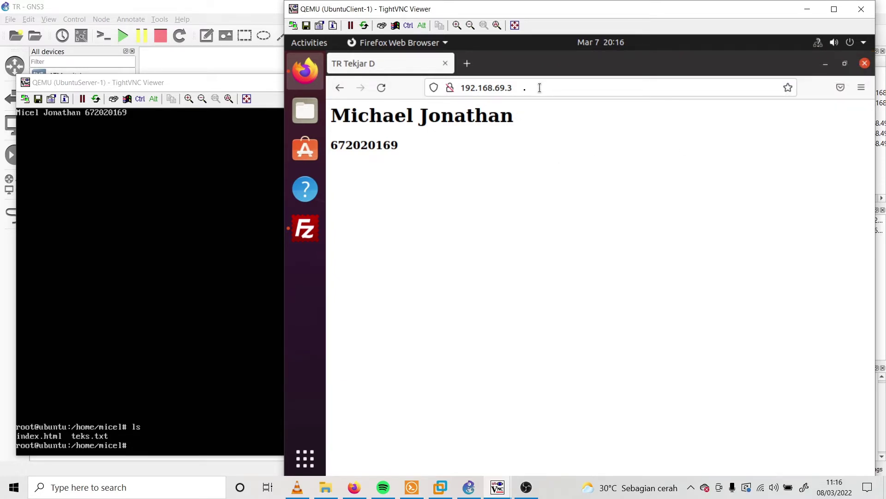
# Leave Firefox's address bar and switch to the logged-in FileZilla session
pyautogui.click(540, 87)
pyautogui.click(387, 207)
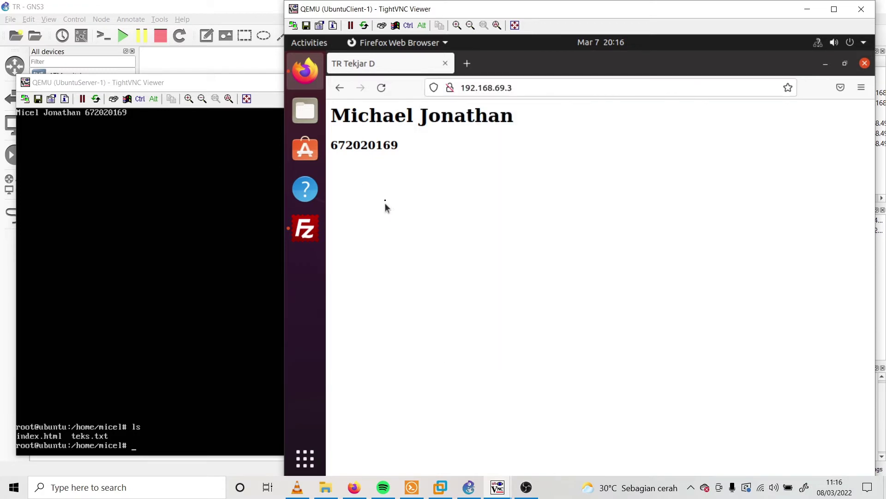
pyautogui.click(572, 87)
pyautogui.click(832, 109)
pyautogui.click(305, 228)
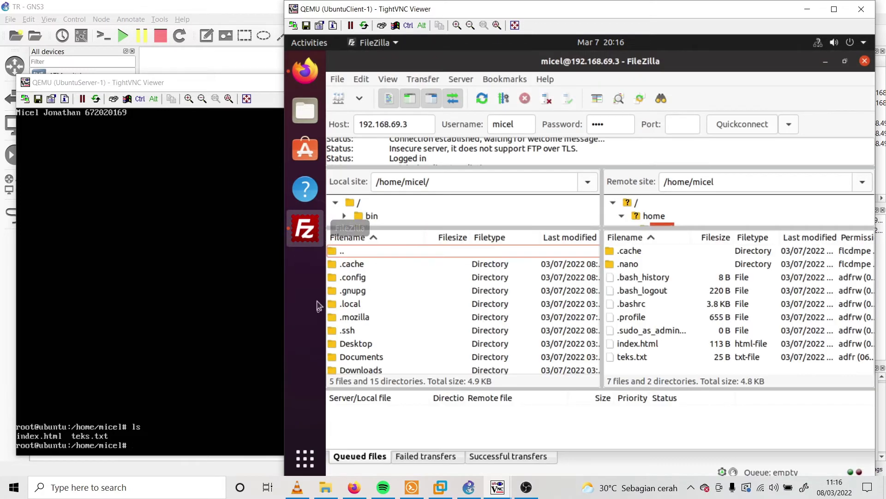
# Enlarge FileZilla's remote tree to show the home subfolders and check the 192.168.69.3 host
pyautogui.click(305, 459)
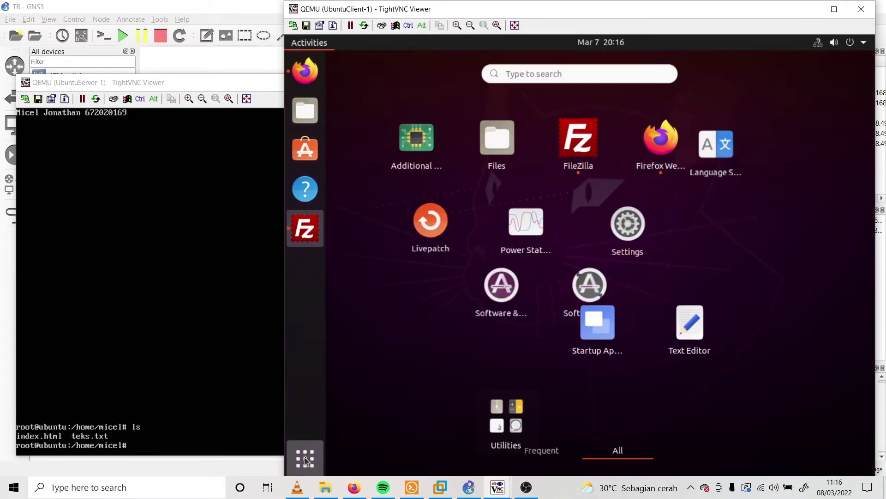
pyautogui.click(323, 450)
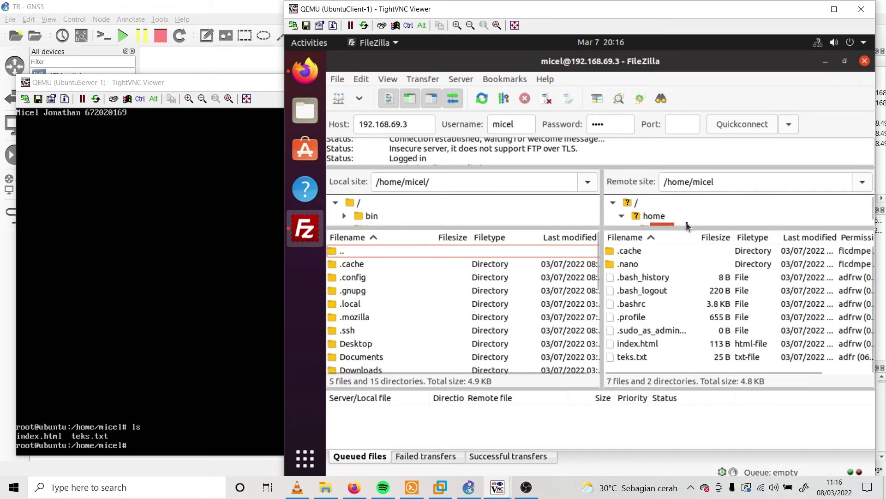
pyautogui.moveTo(687, 226); pyautogui.dragTo(681, 291)
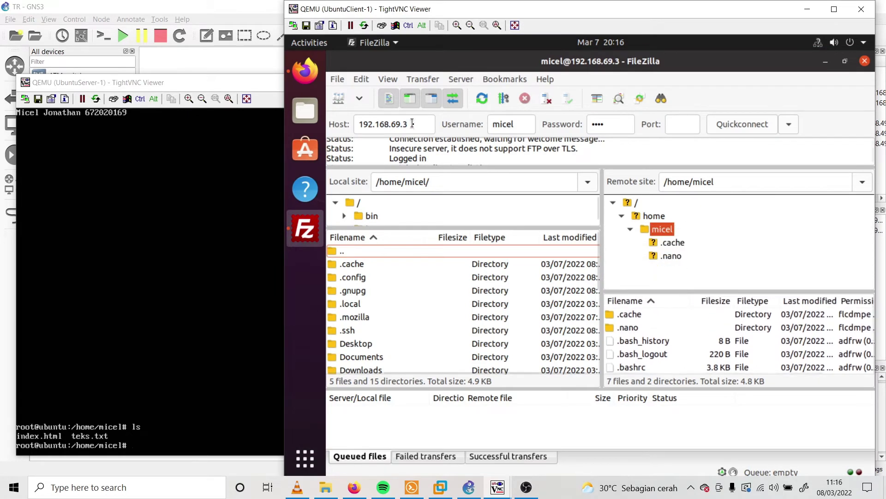
pyautogui.moveTo(412, 124); pyautogui.dragTo(347, 126)
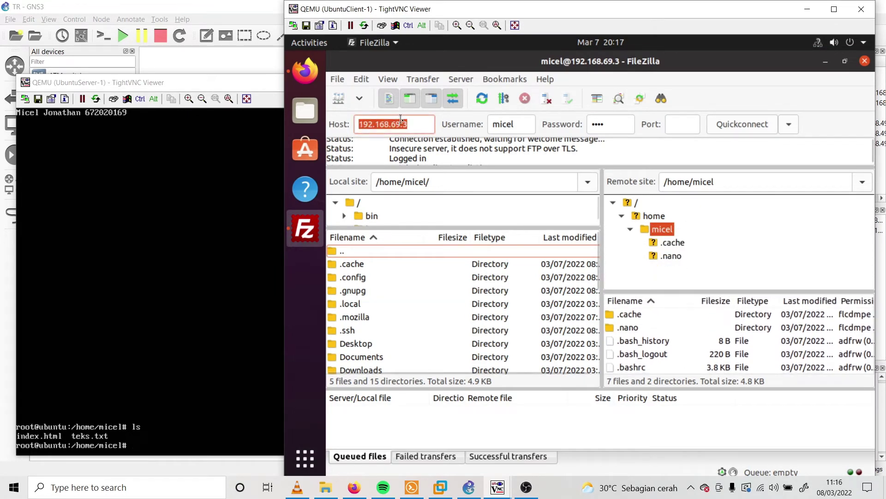
pyautogui.moveTo(411, 124); pyautogui.dragTo(356, 125)
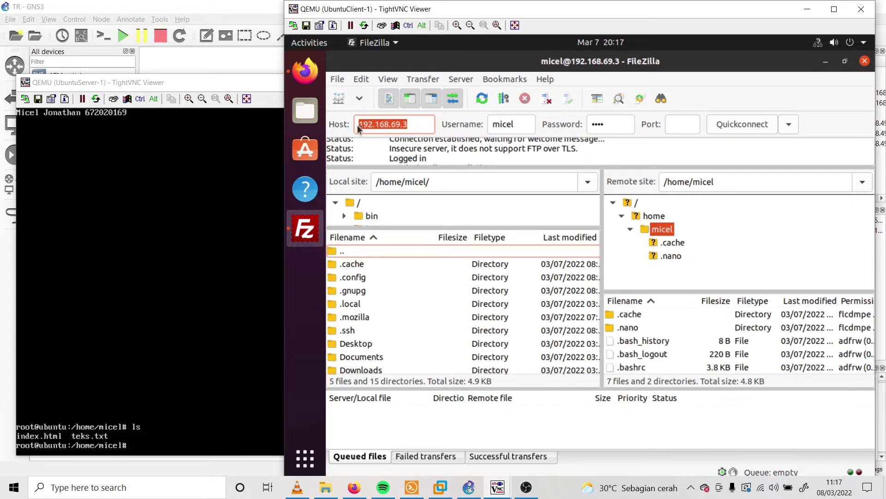
pyautogui.click(414, 124)
# Run ifconfig on UbuntuServer-1 to confirm ens3 is 192.168.69.3, then return to FileZilla
pyautogui.click(223, 352)
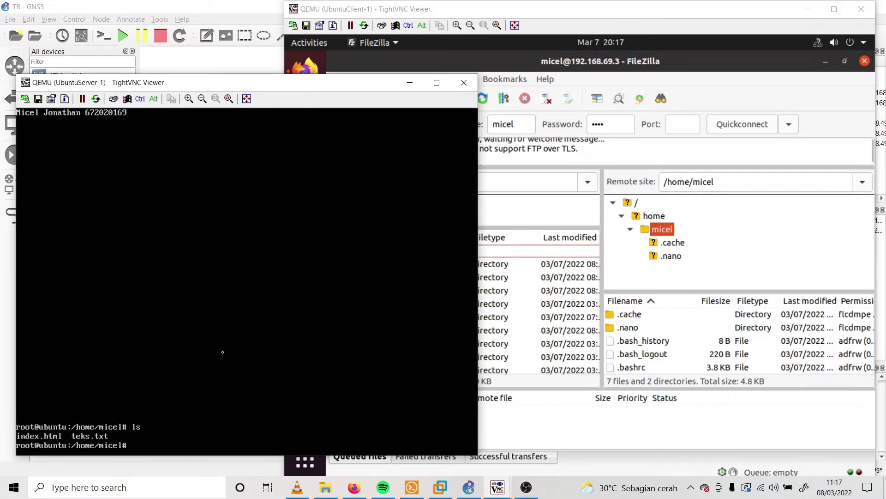
pyautogui.write('ifconfig')
pyautogui.press('Return')
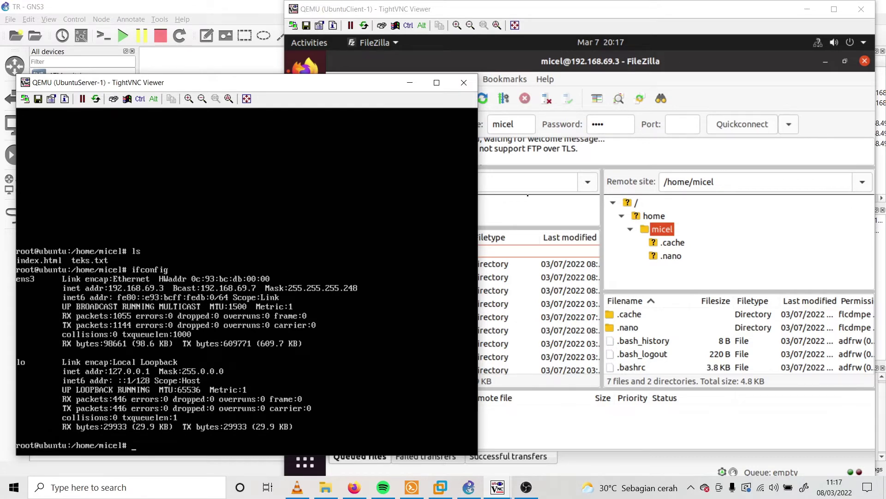
pyautogui.click(528, 196)
pyautogui.doubleClick(368, 128)
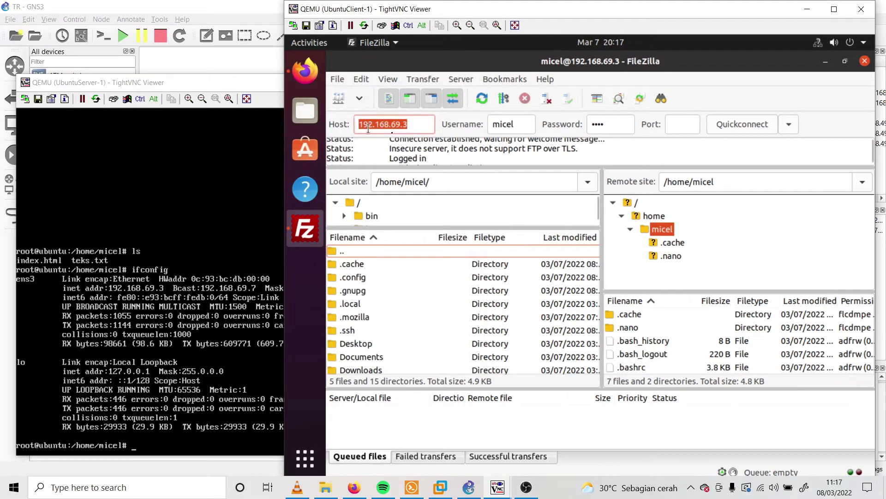
# Download teks.txt (26 B) from the server's home folder into the client's local home folder
pyautogui.press('Tab')
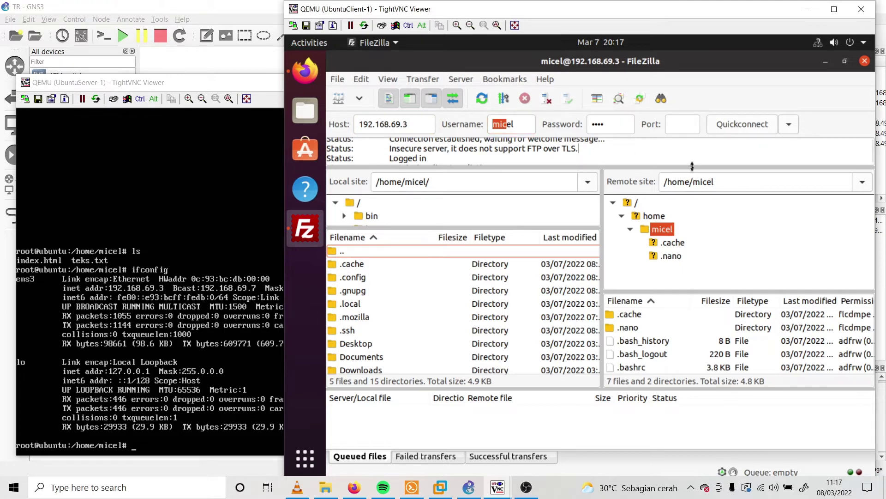
pyautogui.moveTo(692, 166); pyautogui.dragTo(675, 134)
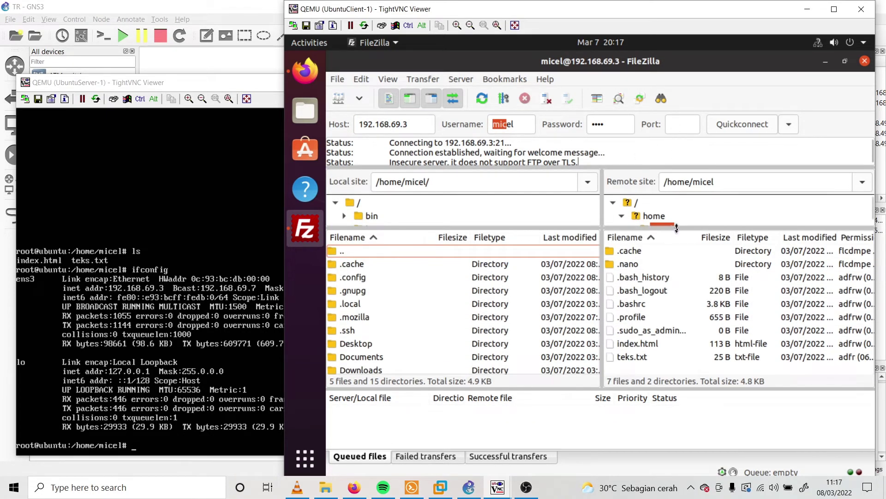
pyautogui.moveTo(677, 226); pyautogui.dragTo(677, 318)
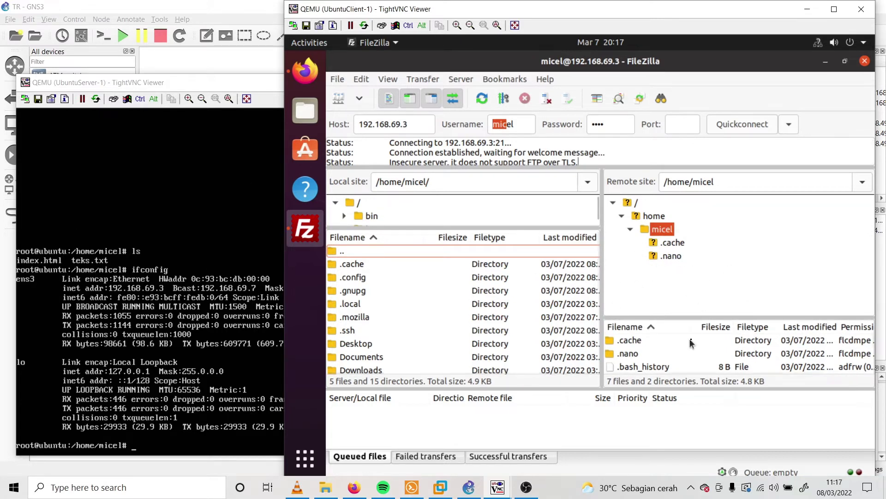
pyautogui.moveTo(693, 318); pyautogui.dragTo(669, 226)
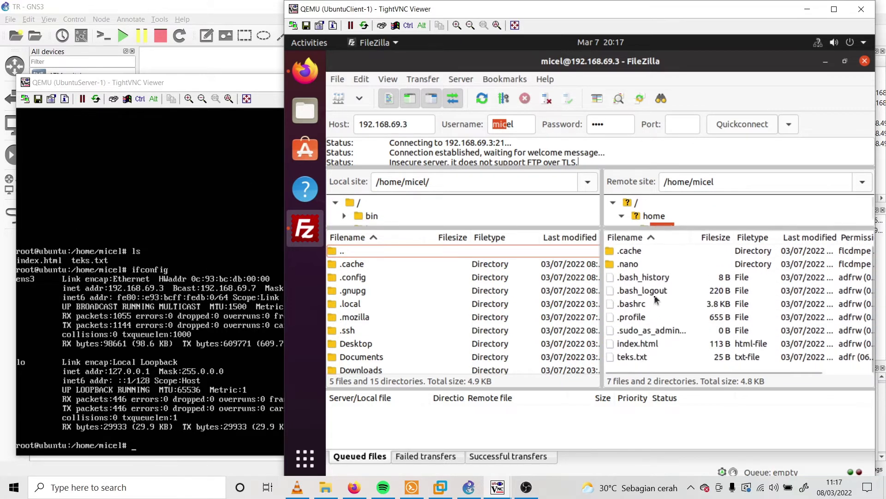
pyautogui.click(634, 360)
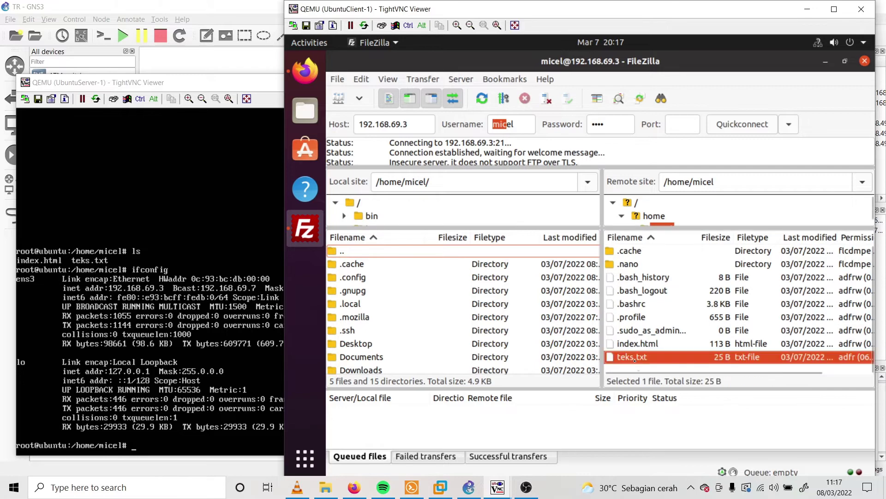
pyautogui.doubleClick(644, 362)
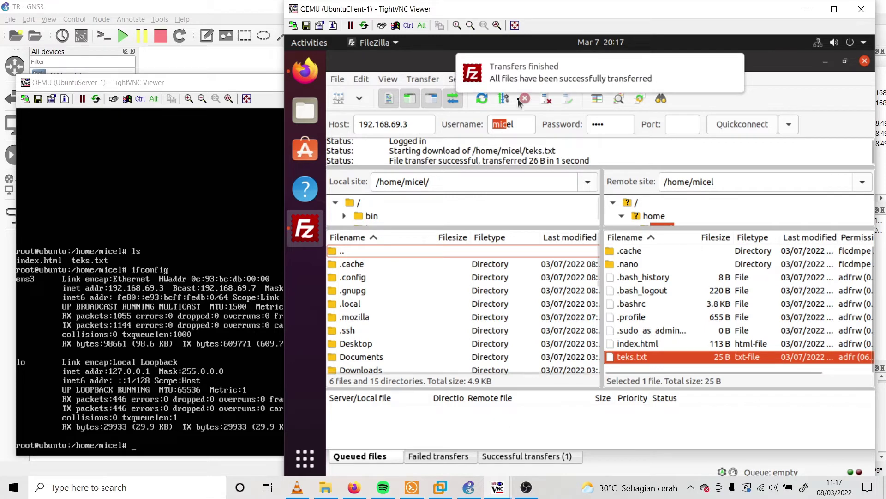
pyautogui.click(597, 85)
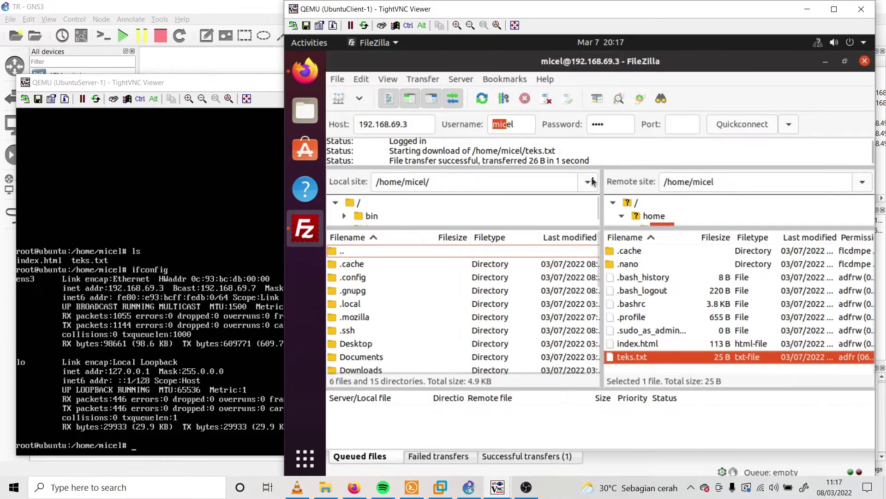
# View teks.txt in Text Editor from Files, close both, and bring UbuntuServer-1's console forward
pyautogui.click(306, 110)
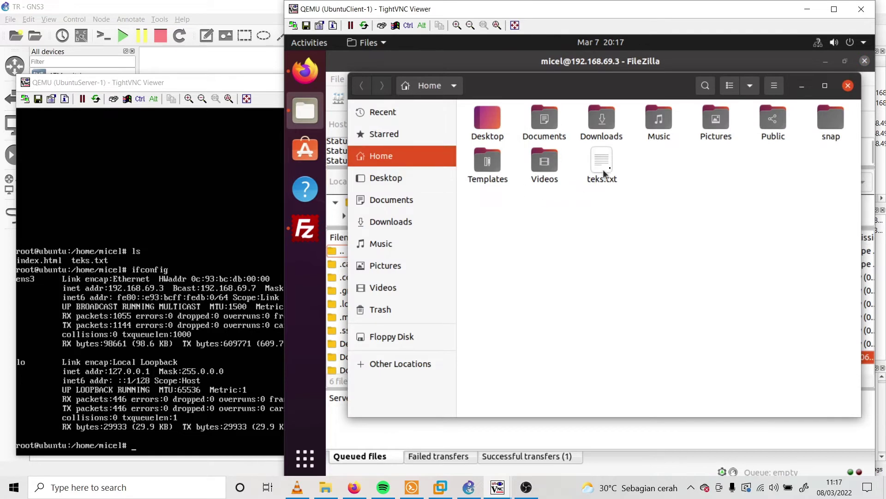
pyautogui.doubleClick(592, 167)
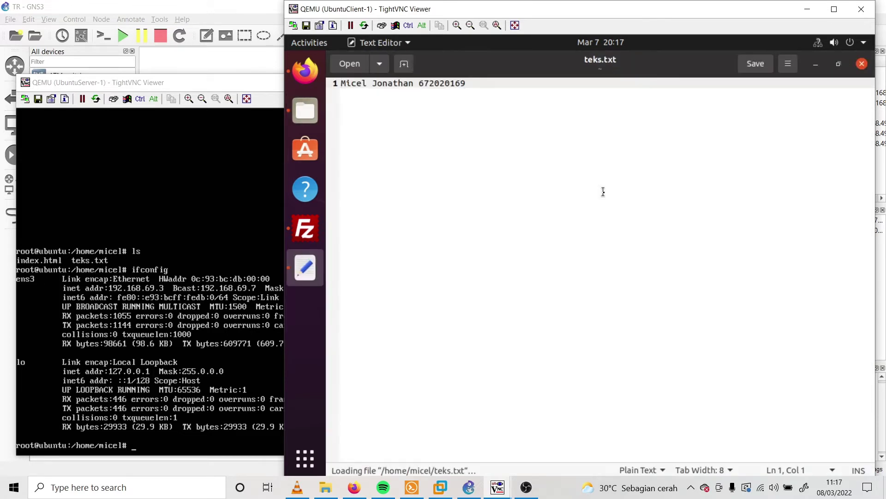
pyautogui.click(480, 83)
pyautogui.click(862, 64)
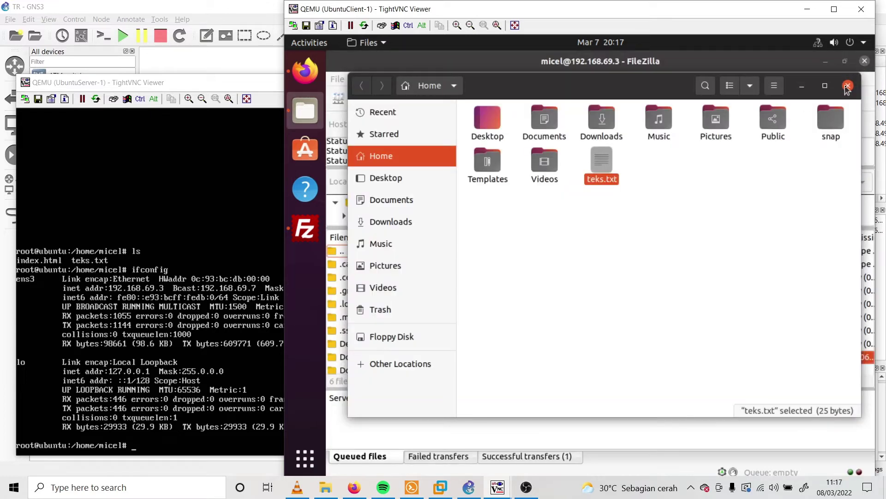
pyautogui.click(848, 91)
pyautogui.click(182, 410)
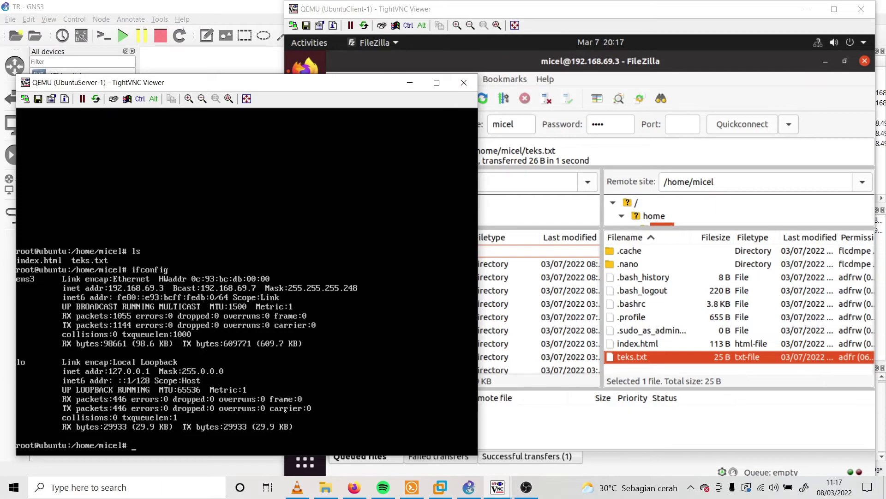
# Refresh FileZilla's remote home-folder listing to show index.html and teks.txt, then return to the server console
pyautogui.click(725, 213)
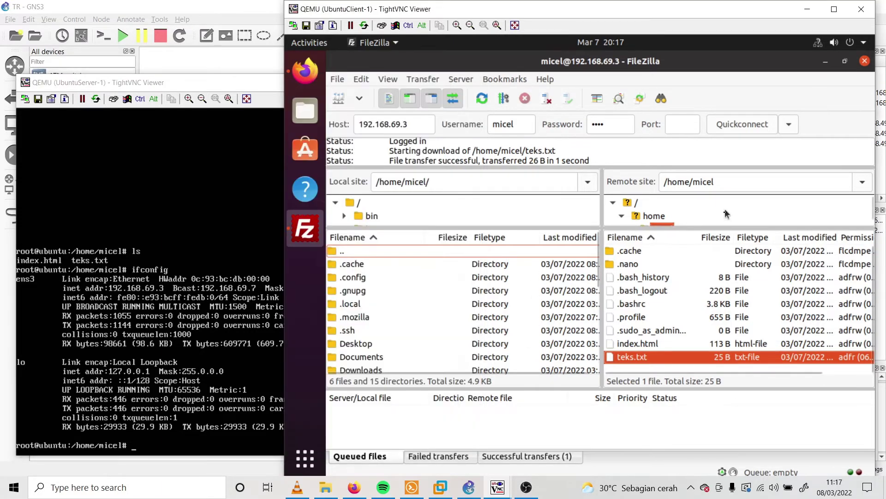
pyautogui.moveTo(719, 230); pyautogui.dragTo(720, 332)
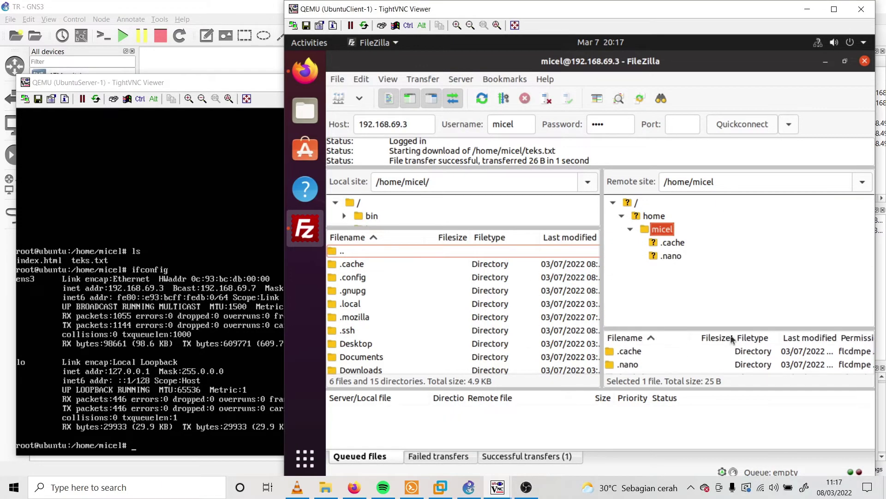
pyautogui.click(483, 99)
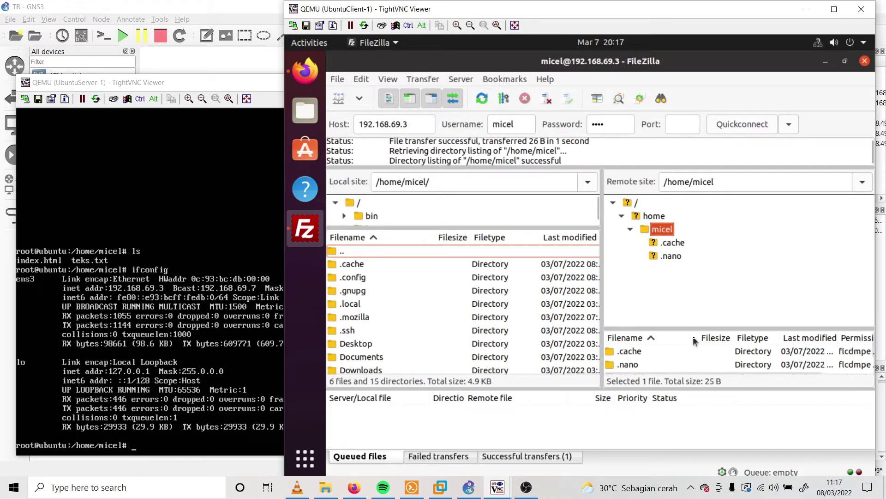
pyautogui.moveTo(700, 329); pyautogui.dragTo(697, 226)
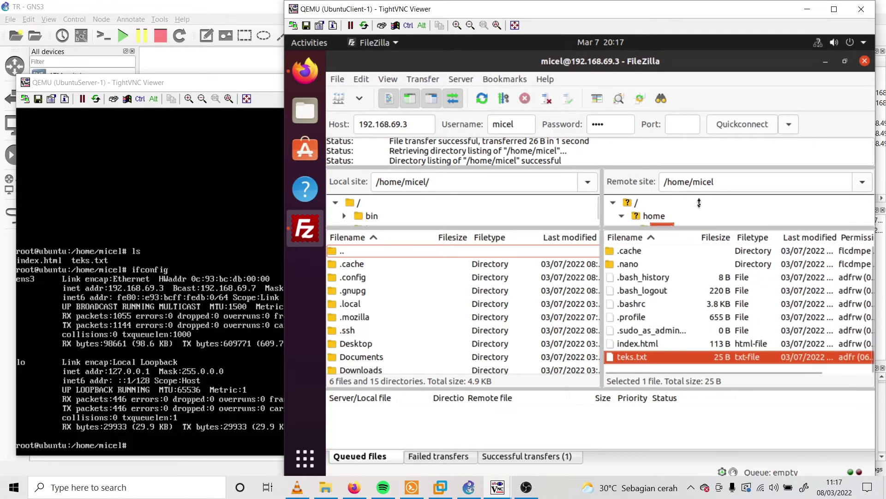
pyautogui.click(653, 345)
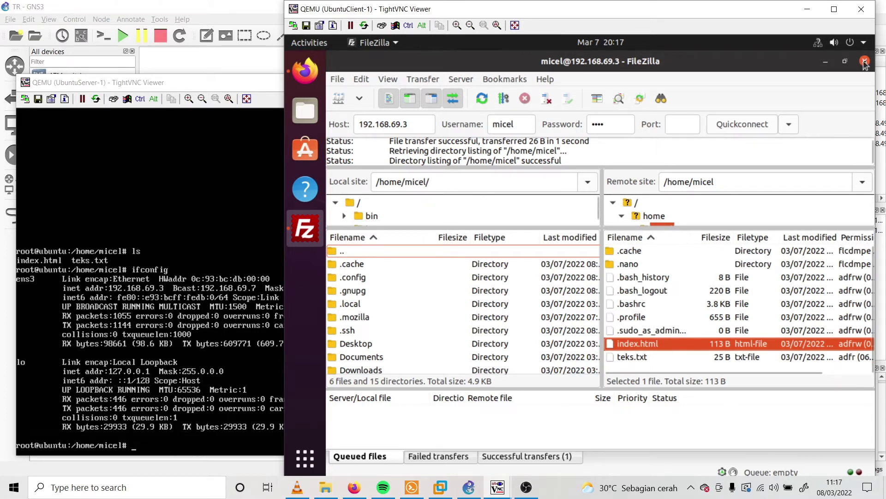
pyautogui.click(281, 378)
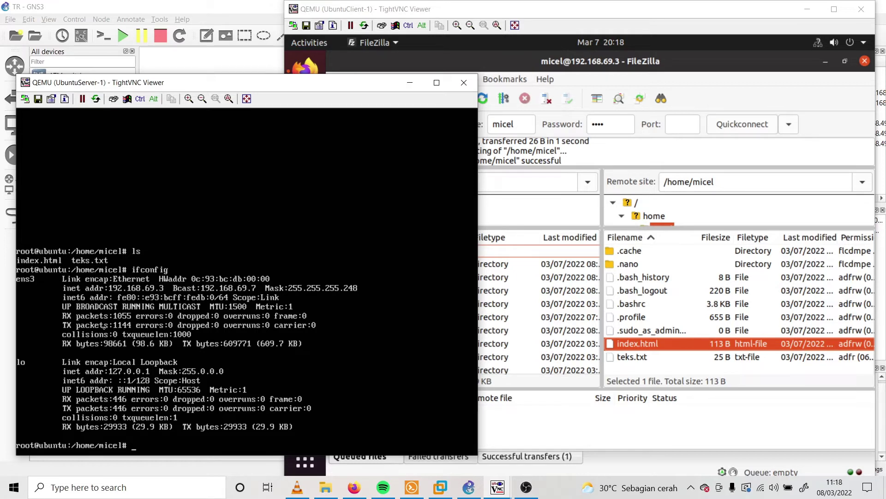
# Open /etc/samba/smb.conf in nano on the Ubuntu server
pyautogui.write('nano /etc/samba/smb.conf')
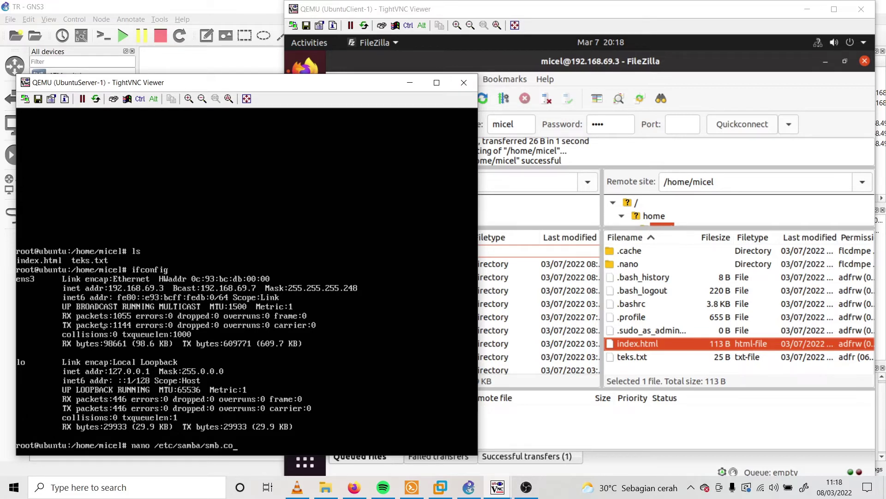
pyautogui.press('Return')
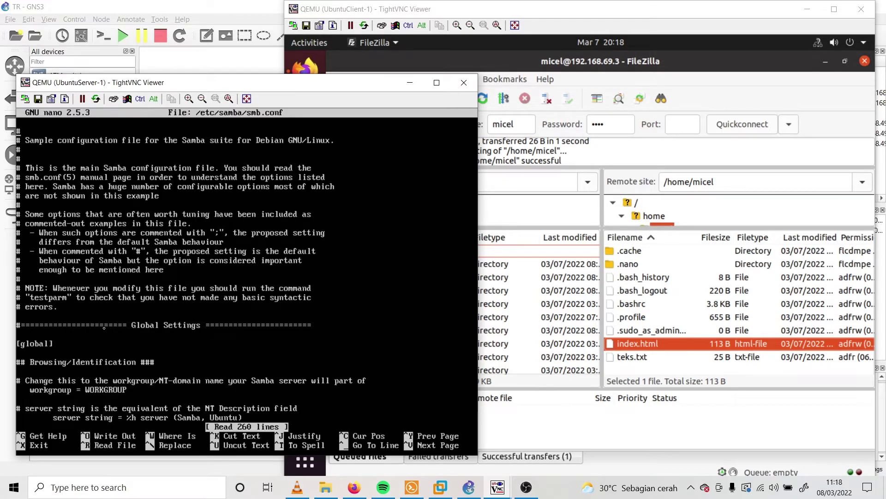
# Page through smb.conf and close FileZilla on the client
pyautogui.press('Down')
pyautogui.press('Down')
pyautogui.press('Down')
pyautogui.press('Down')
pyautogui.press('Down')
pyautogui.press('Down')
pyautogui.press('Down')
pyautogui.press('Down')
pyautogui.press('Down')
pyautogui.press('Down')
pyautogui.press('Down')
pyautogui.press('Down')
pyautogui.press('Down')
pyautogui.press('Down')
pyautogui.press('Down')
pyautogui.press('Down')
pyautogui.press('Down')
pyautogui.press('Down')
pyautogui.press('Down')
pyautogui.press('Down')
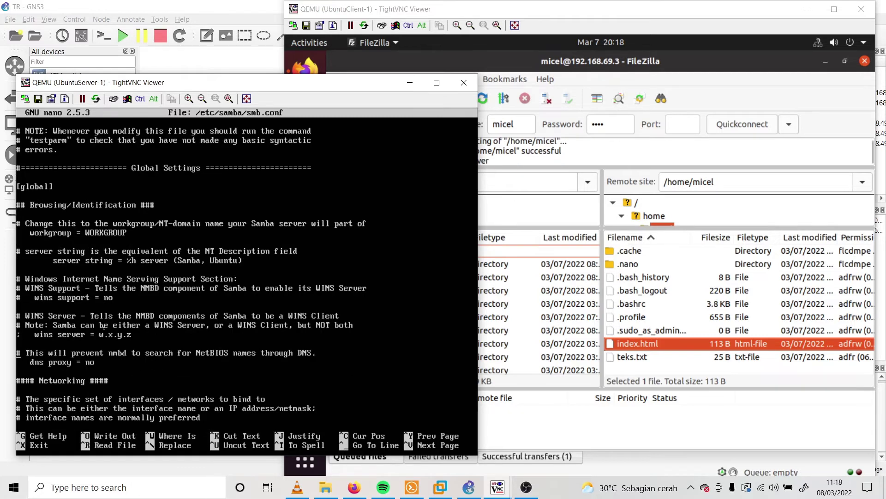
pyautogui.press('Down')
pyautogui.press('Down')
pyautogui.press('Down')
pyautogui.press('Down')
pyautogui.press('Down')
pyautogui.press('Down')
pyautogui.press('Down')
pyautogui.press('Down')
pyautogui.press('Down')
pyautogui.press('Down')
pyautogui.press('Down')
pyautogui.press('Down')
pyautogui.press('Down')
pyautogui.press('Down')
pyautogui.press('Down')
pyautogui.press('Down')
pyautogui.press('Down')
pyautogui.press('Down')
pyautogui.press('Down')
pyautogui.press('Down')
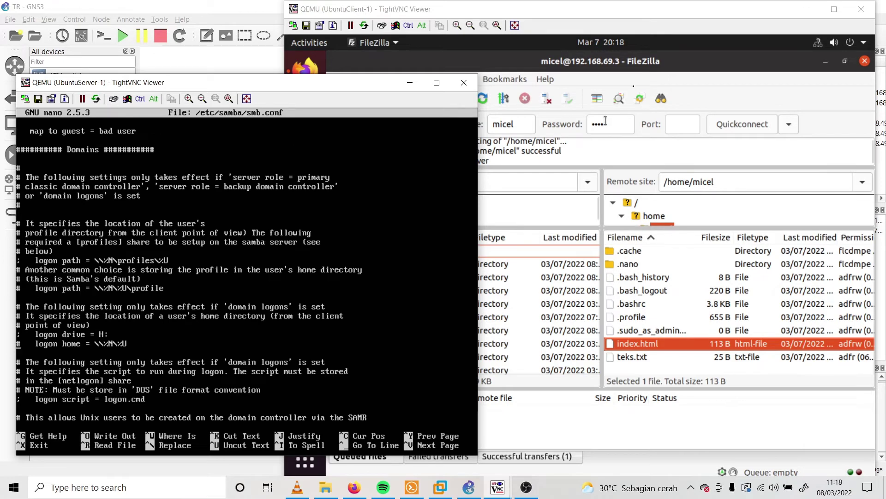
pyautogui.click(694, 40)
pyautogui.click(866, 62)
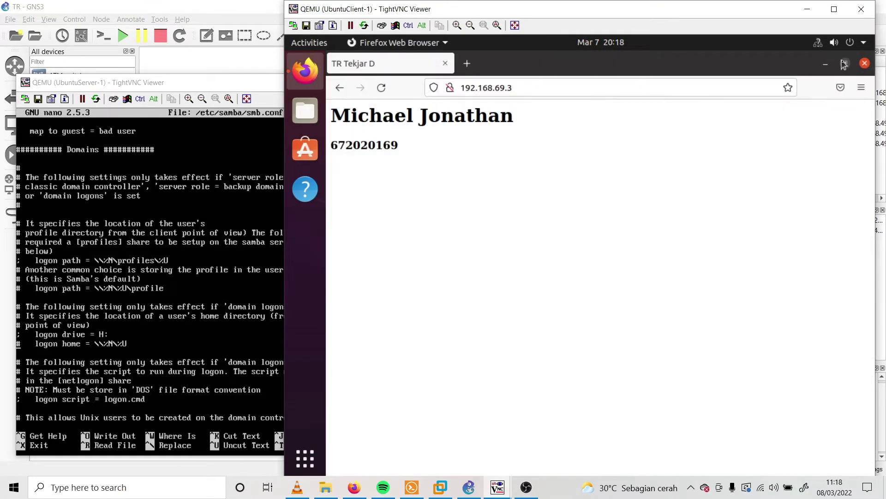
pyautogui.moveTo(189, 87); pyautogui.dragTo(481, 71)
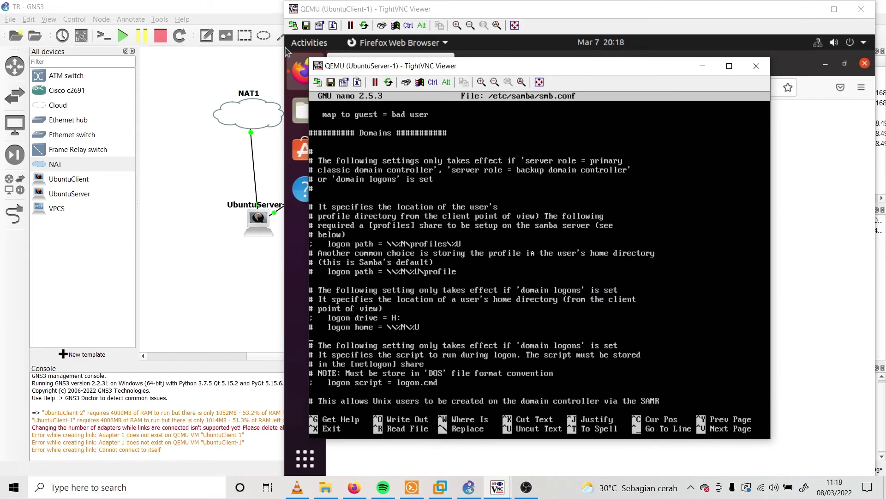
# Scroll to the end of the [print$] section and insert blank lines for a new share
pyautogui.press('Down')
pyautogui.press('Down')
pyautogui.press('Down')
pyautogui.press('Down')
pyautogui.press('Down')
pyautogui.press('Down')
pyautogui.press('Down')
pyautogui.press('Down')
pyautogui.press('Down')
pyautogui.press('Down')
pyautogui.press('Down')
pyautogui.press('Down')
pyautogui.press('Down')
pyautogui.press('Down')
pyautogui.press('Down')
pyautogui.press('Down')
pyautogui.press('Down')
pyautogui.press('Down')
pyautogui.press('Down')
pyautogui.press('Down')
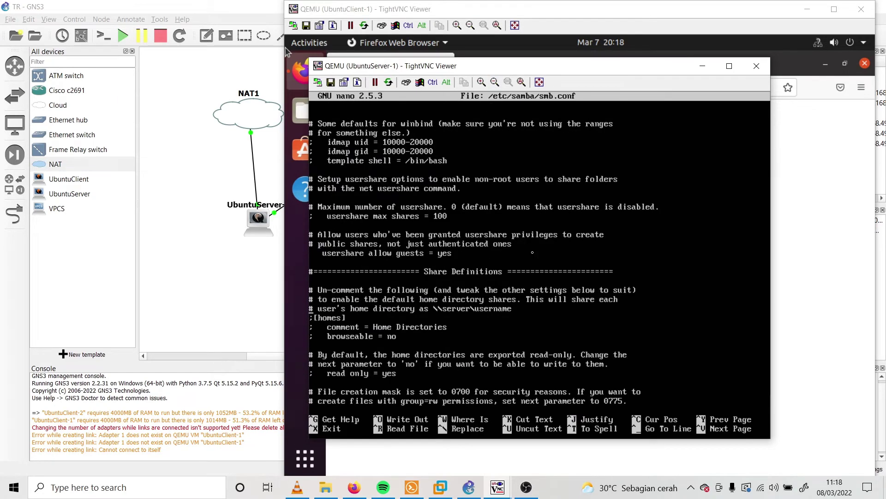
pyautogui.press('Down')
pyautogui.press('Down')
pyautogui.press('Down')
pyautogui.press('Down')
pyautogui.press('Down')
pyautogui.press('Down')
pyautogui.press('Down')
pyautogui.press('Down')
pyautogui.press('Down')
pyautogui.press('Down')
pyautogui.press('Down')
pyautogui.press('Down')
pyautogui.press('Down')
pyautogui.press('Down')
pyautogui.press('Down')
pyautogui.press('Down')
pyautogui.press('Down')
pyautogui.press('Down')
pyautogui.press('Down')
pyautogui.press('Down')
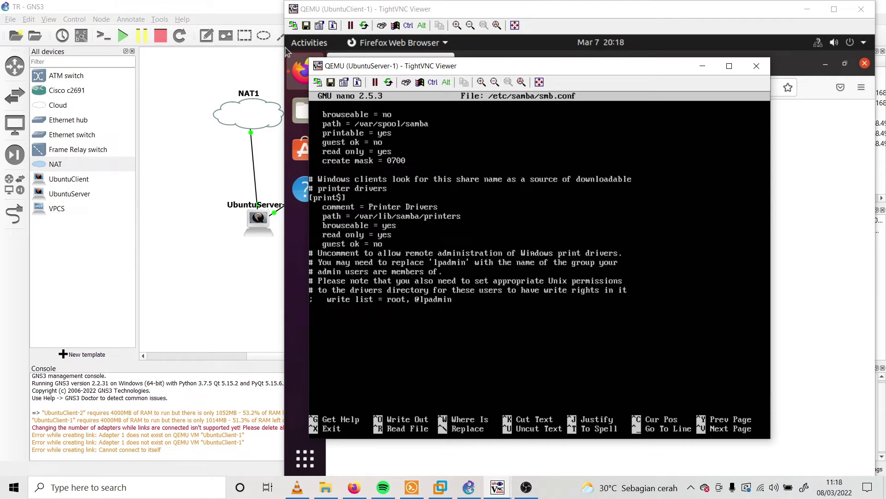
pyautogui.press('Return')
pyautogui.press('BackSpace')
pyautogui.press('Return')
pyautogui.press('Return')
pyautogui.press('Return')
pyautogui.press('Return')
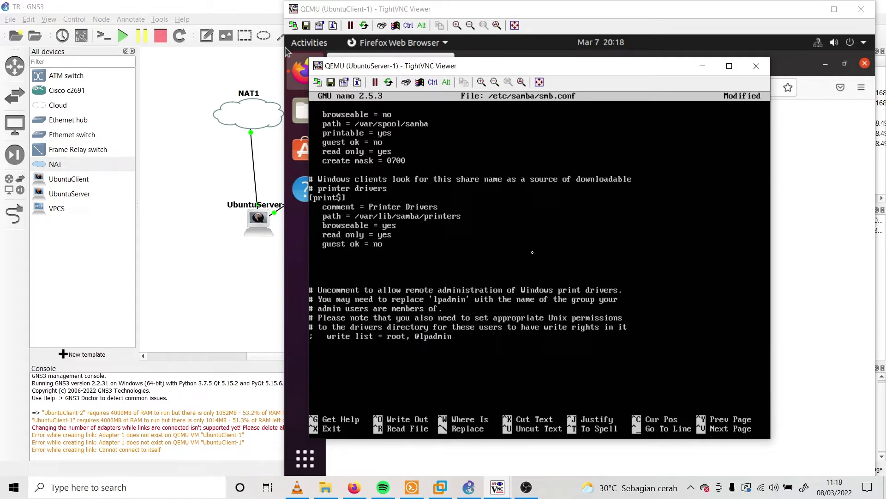
# Add a [Share] section with comment = tekjard and path set to the user's home folder
pyautogui.press('Return')
pyautogui.write('[')
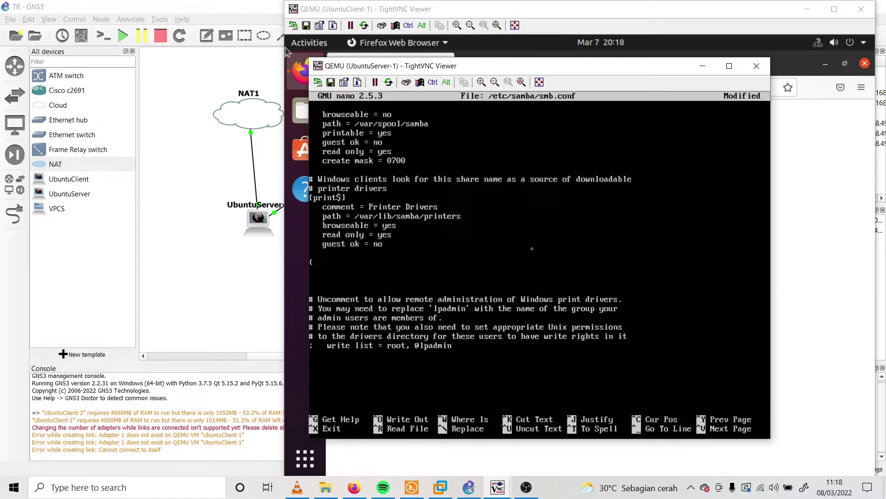
pyautogui.write('[Share]')
pyautogui.press('Return')
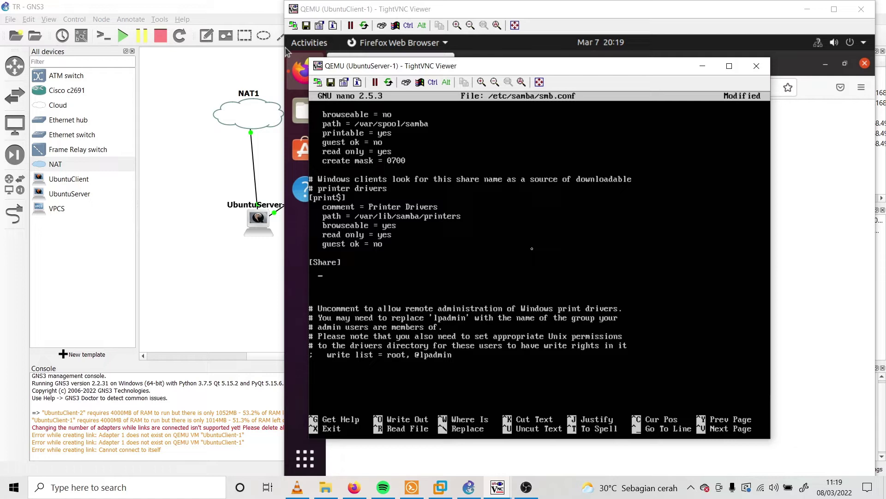
pyautogui.write('comment = tekjard')
pyautogui.press('Return')
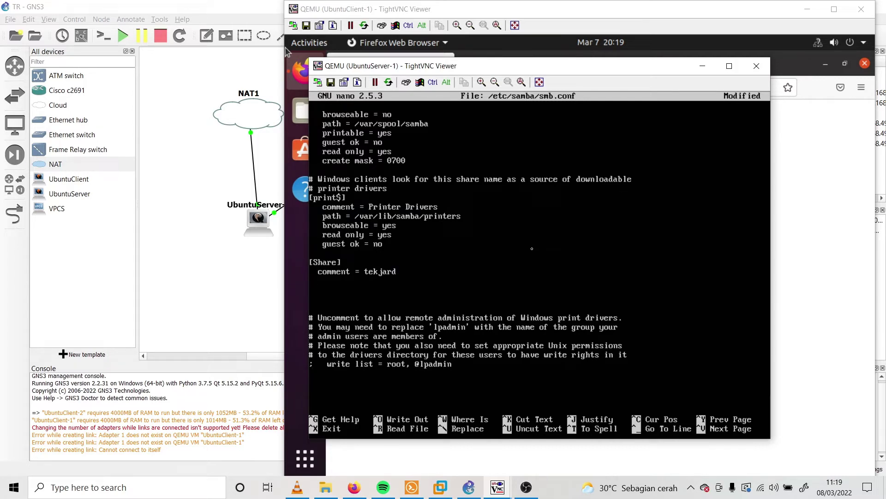
pyautogui.write('path')
pyautogui.write('= "/home/micel')
pyautogui.press('Return')
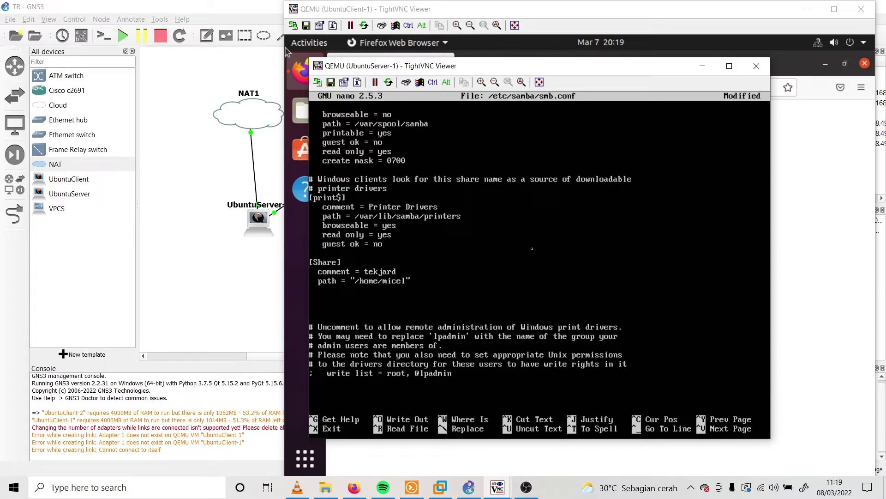
# Set browseable = yes, read only = yes and guest ok = no in [Share]
pyautogui.write('browseab')
pyautogui.write('le')
pyautogui.write(' = e')
pyautogui.write('es')
pyautogui.press('Return')
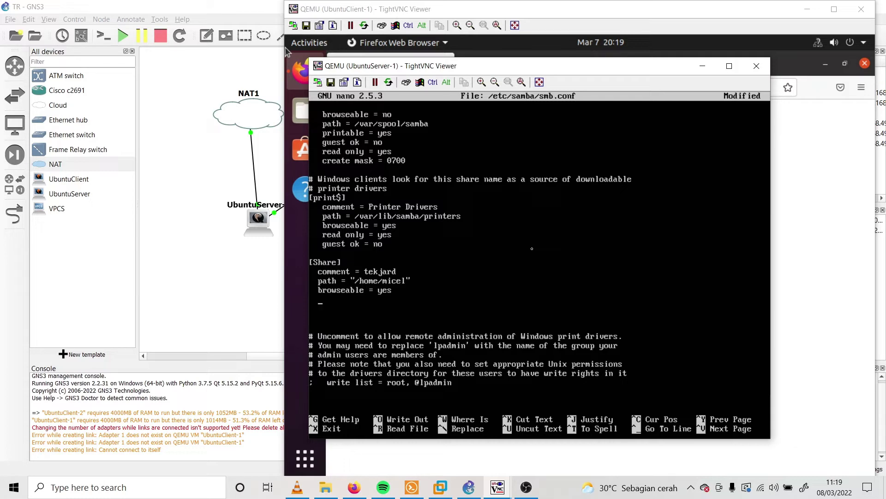
pyautogui.write('read')
pyautogui.write('only = yes')
pyautogui.press('Return')
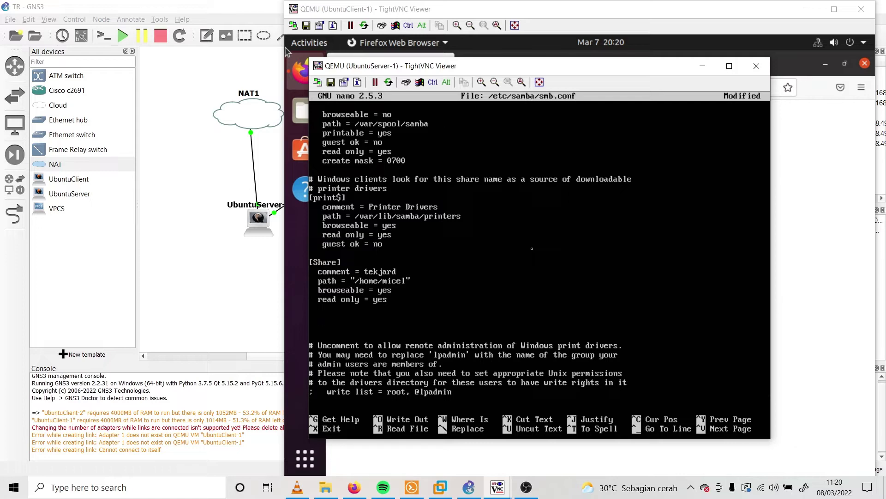
pyautogui.write('guest ok = no')
pyautogui.press('Return')
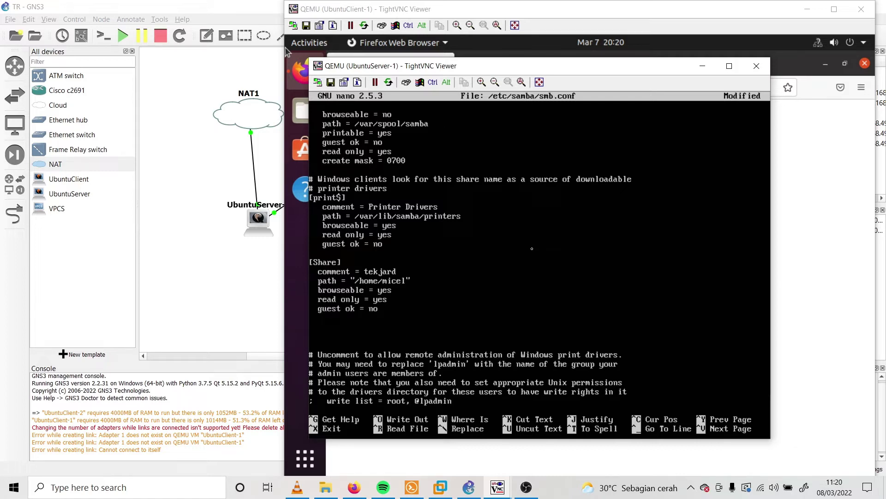
# Add create mask = 0755 and exit nano to reach the save prompt
pyautogui.write('create mask = 0755')
pyautogui.hotkey('ctrl', 'x')
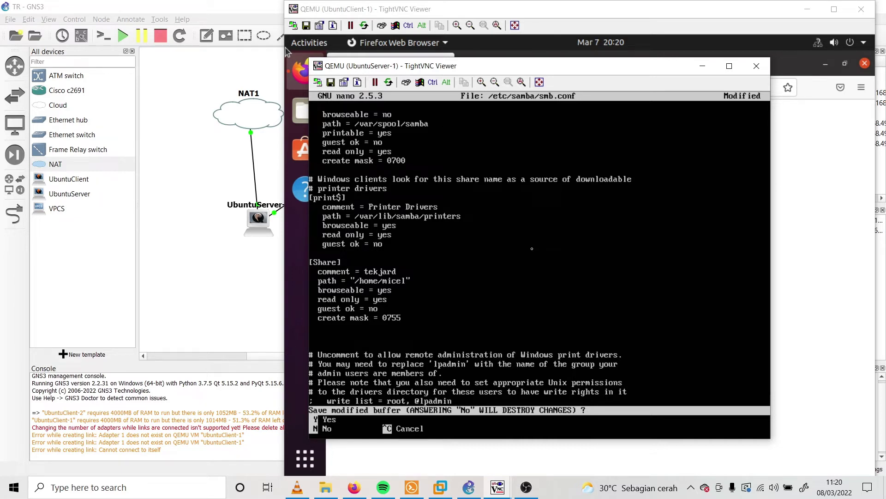
# Save smb.conf and restart the Samba service with service smbd restart
pyautogui.press('y')
pyautogui.press('Return')
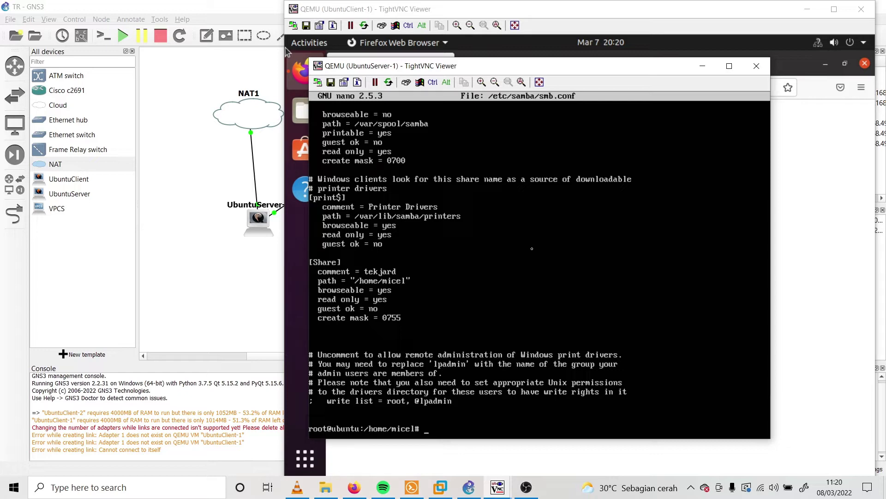
pyautogui.write('service smbd restart')
pyautogui.press('Return')
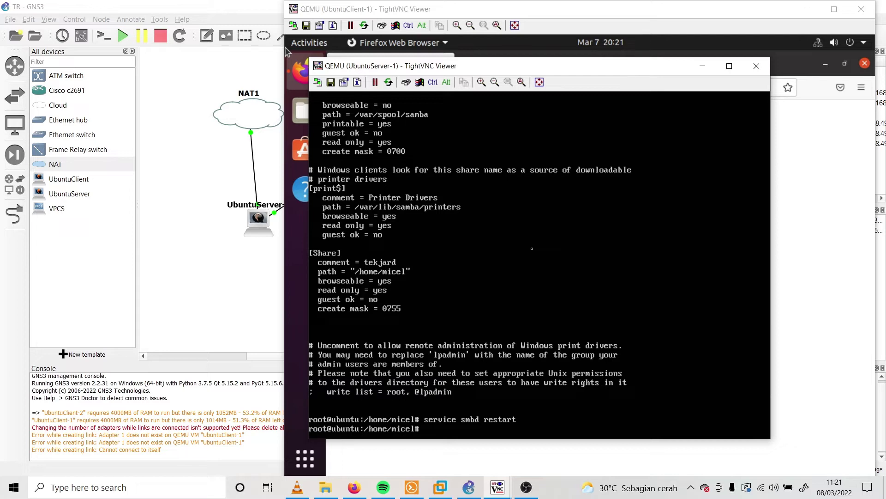
# Register the home user as a Samba user with smbpasswd -a and set its password
pyautogui.write('smbpa')
pyautogui.press('BackSpace')
pyautogui.press('BackSpace')
pyautogui.write('asswd -a micel')
pyautogui.press('Return')
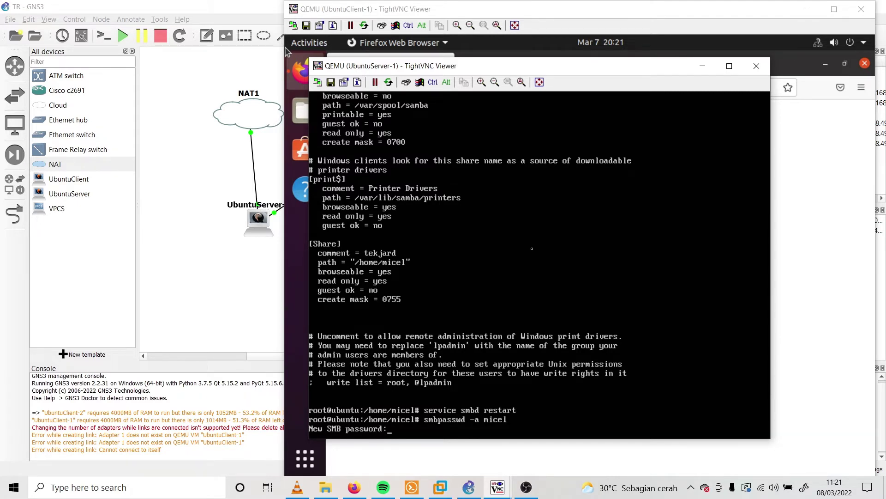
pyautogui.press('Return')
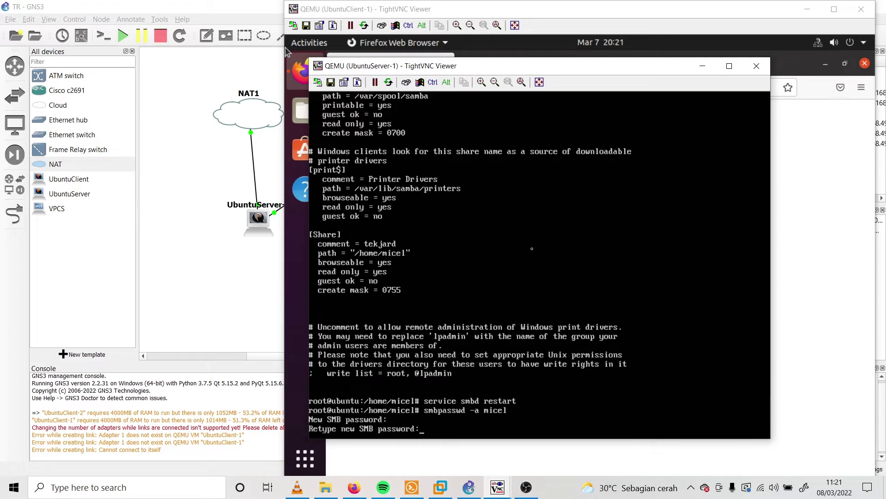
pyautogui.press('Return')
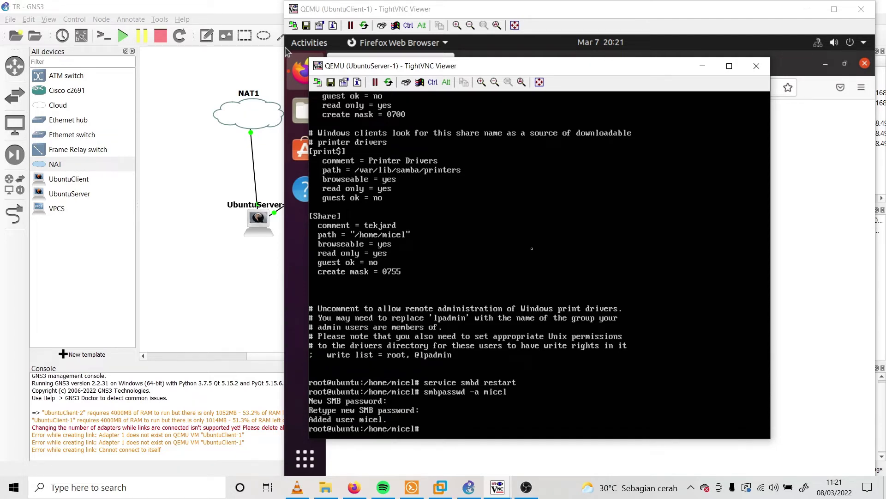
# Close Firefox on the client and connect Files to smb://192.168.69.3
pyautogui.click(815, 155)
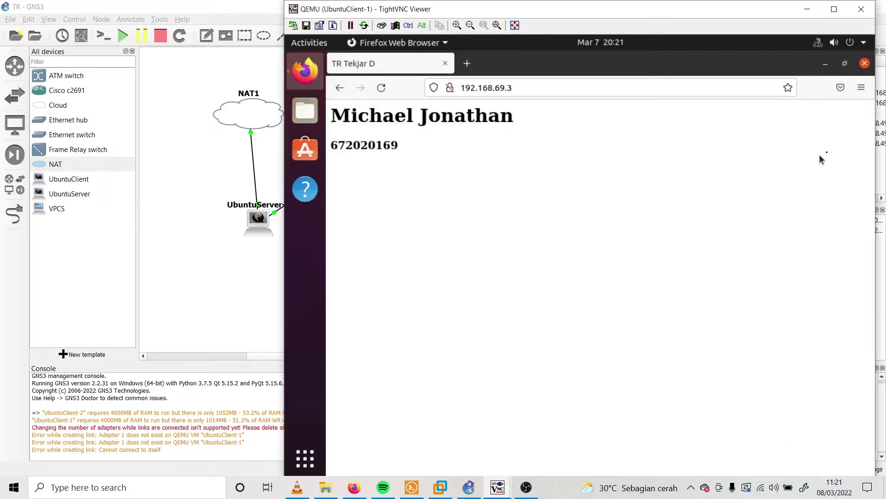
pyautogui.click(866, 64)
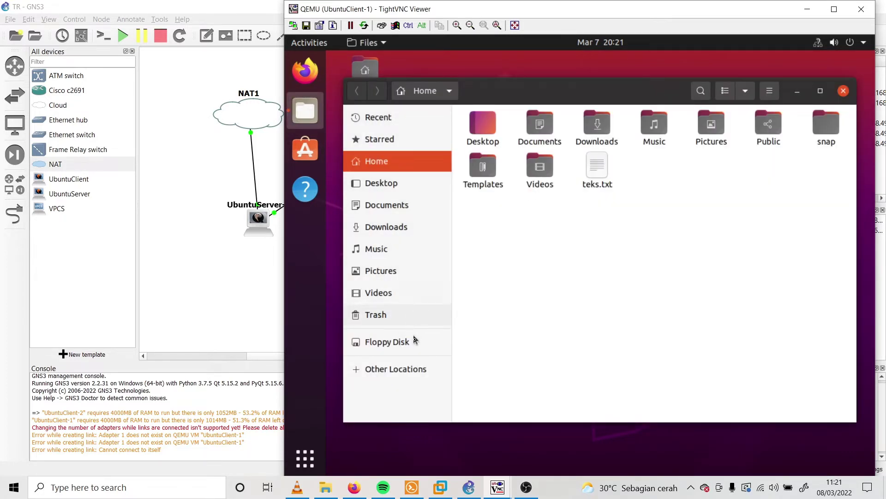
pyautogui.click(411, 368)
pyautogui.click(719, 404)
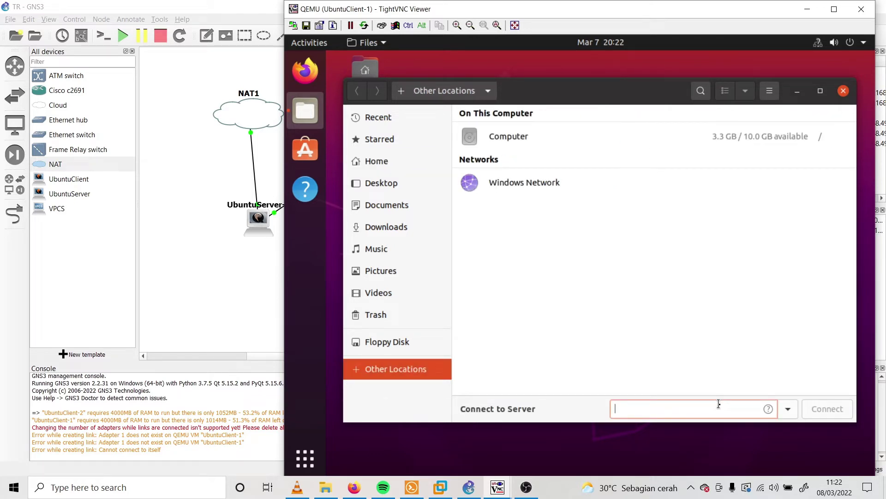
pyautogui.write('smb ://192.168.69.3')
pyautogui.click(768, 409)
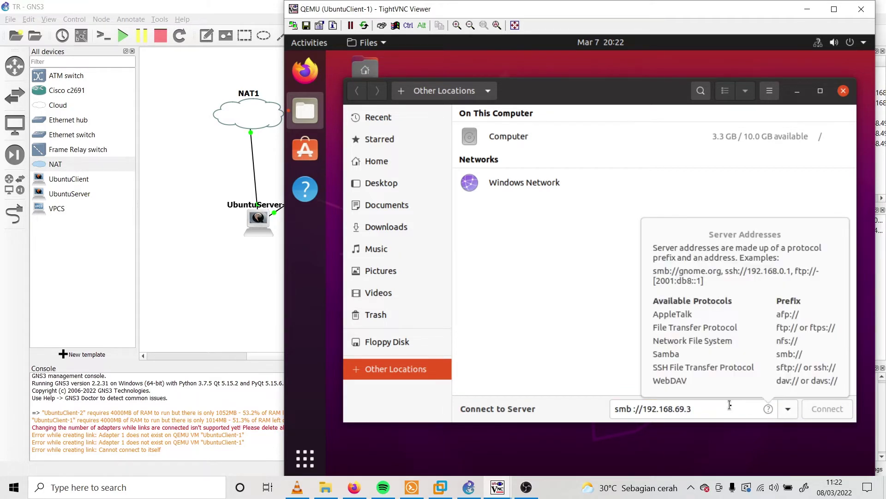
pyautogui.click(827, 409)
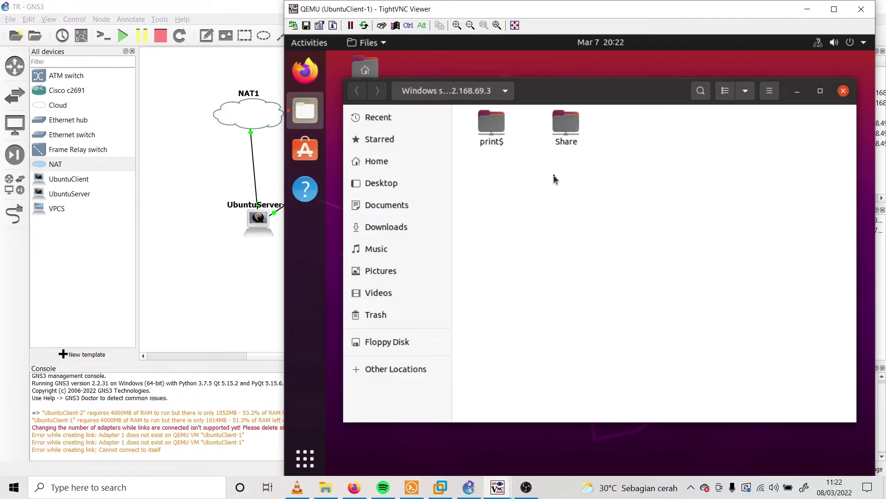
# Open the Share folder as a registered user with the password, revealing index.html and teks.txt
pyautogui.doubleClick(572, 131)
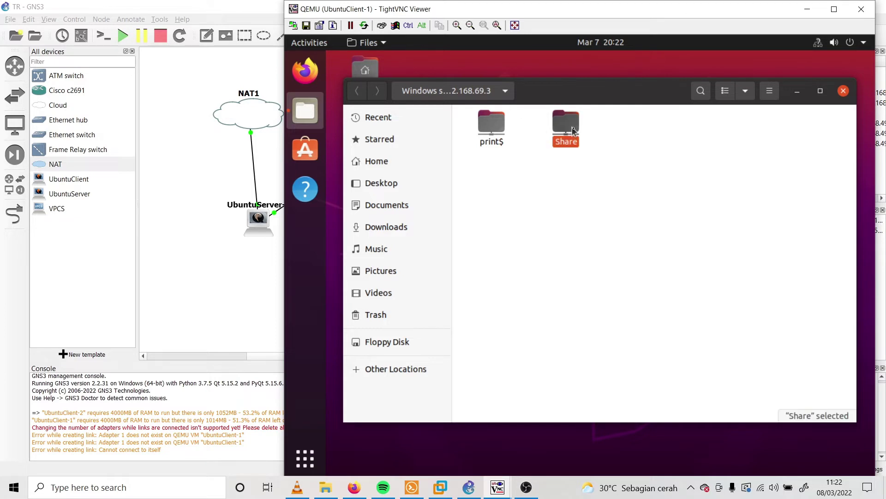
pyautogui.click(614, 213)
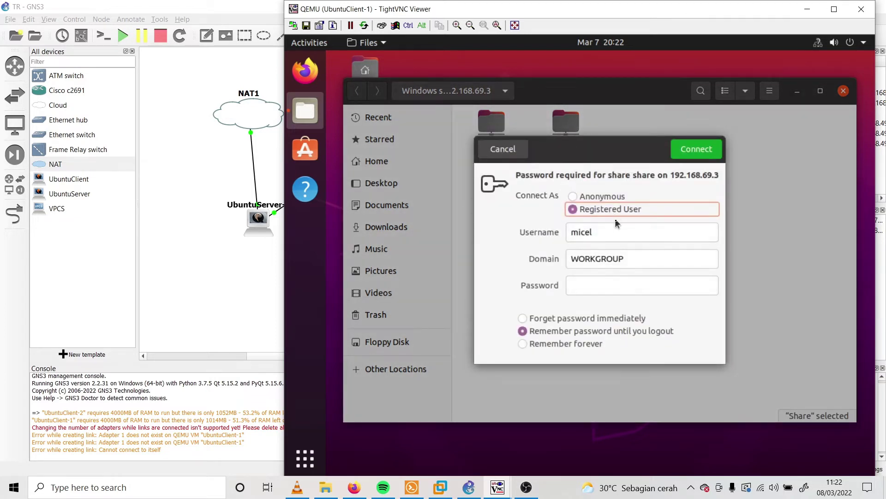
pyautogui.click(609, 286)
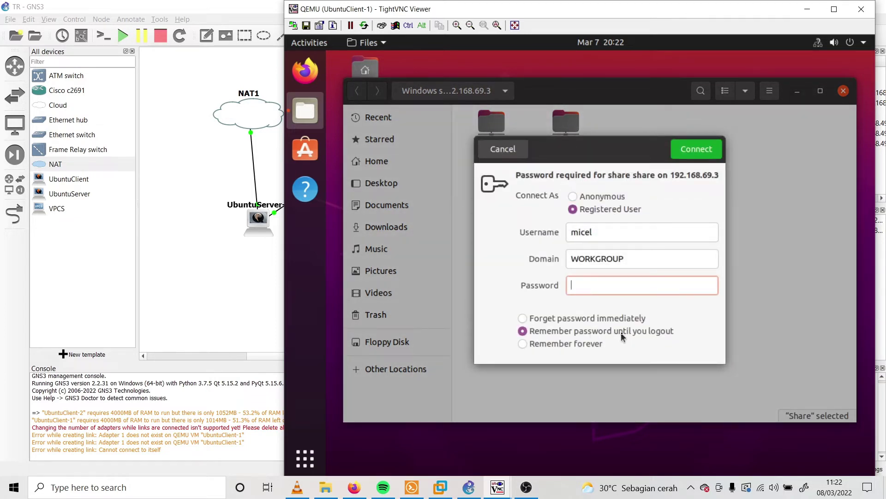
pyautogui.write('****')
pyautogui.press('Return')
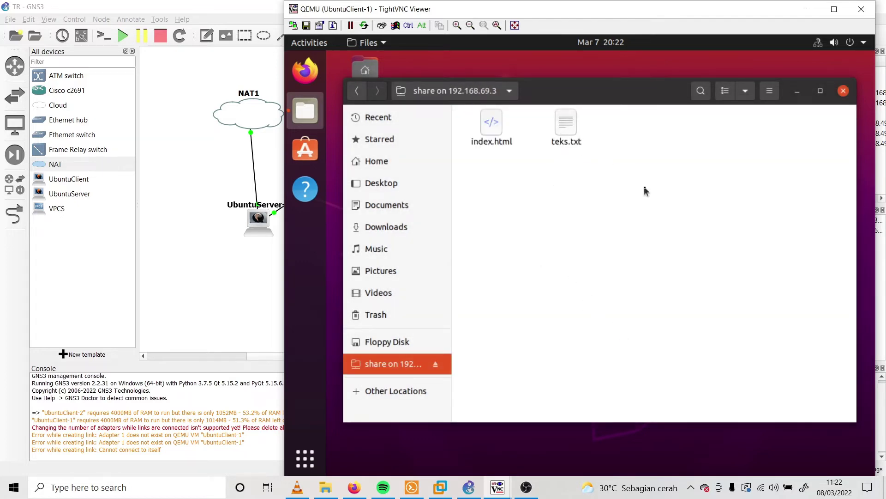
pyautogui.moveTo(632, 185); pyautogui.dragTo(492, 123)
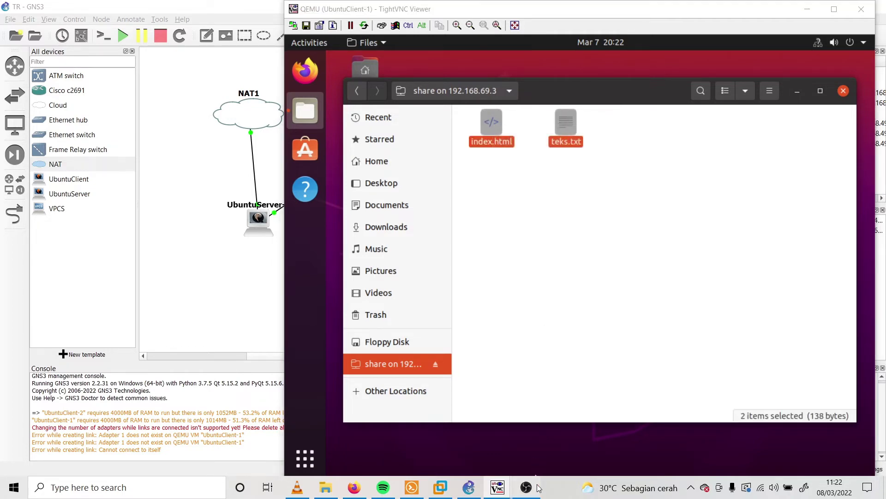
pyautogui.click(527, 487)
pyautogui.click(529, 490)
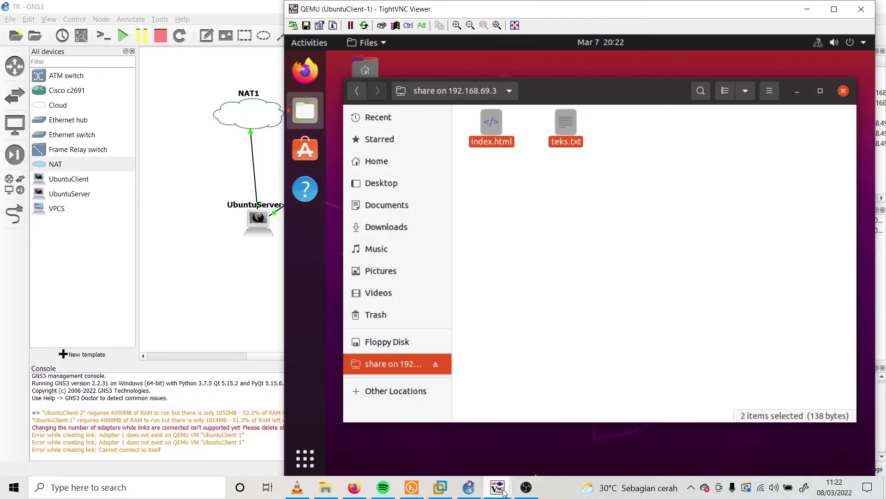
# Run ls in the server's home folder to confirm index.html and teks.txt are there
pyautogui.moveTo(497, 487)
pyautogui.click(504, 447)
pyautogui.moveTo(533, 66); pyautogui.dragTo(264, 89)
pyautogui.write('ls')
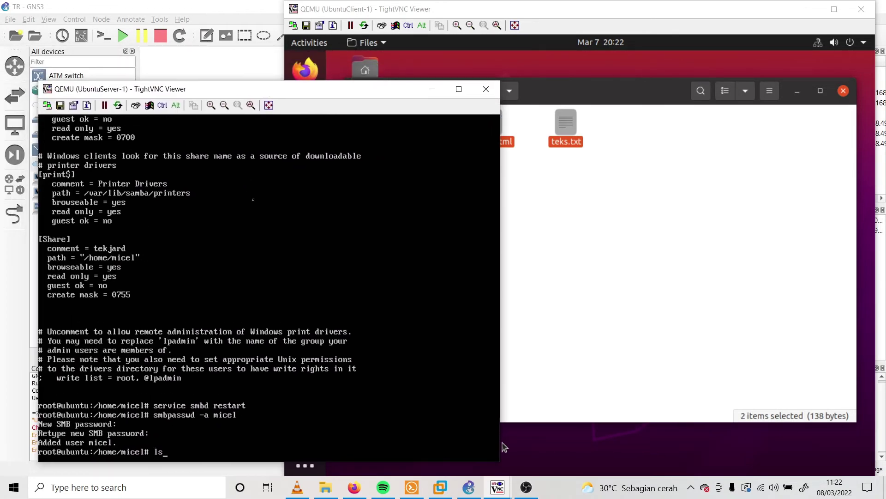
pyautogui.press('Return')
# In the client's Files, revisit Other Locations and view the server-address format help
pyautogui.click(609, 231)
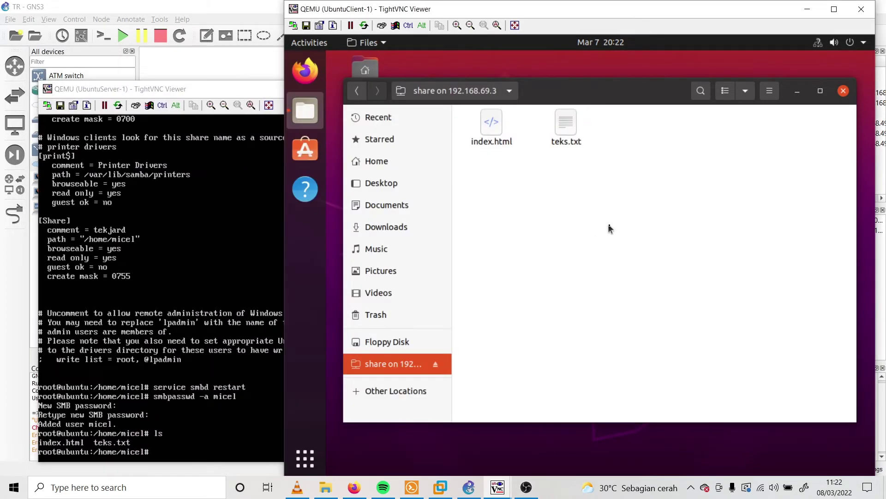
pyautogui.moveTo(716, 173); pyautogui.dragTo(476, 117)
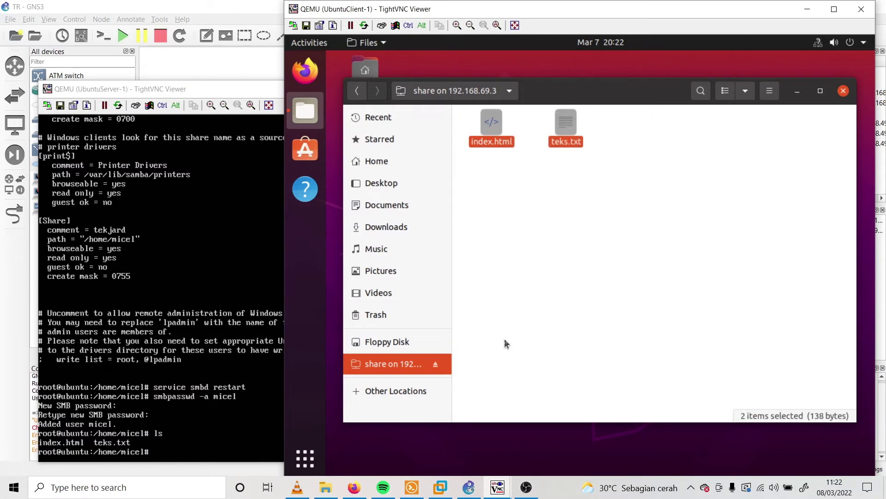
pyautogui.click(472, 364)
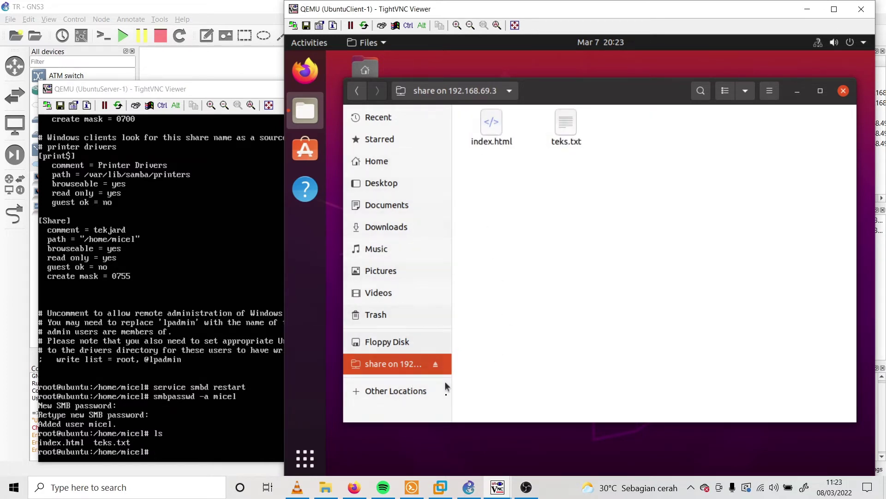
pyautogui.click(420, 393)
pyautogui.click(655, 408)
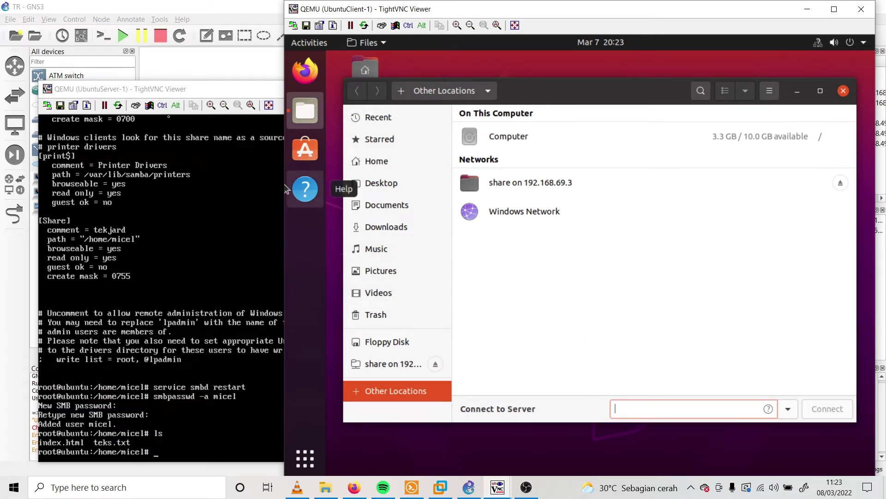
pyautogui.click(198, 92)
pyautogui.click(706, 321)
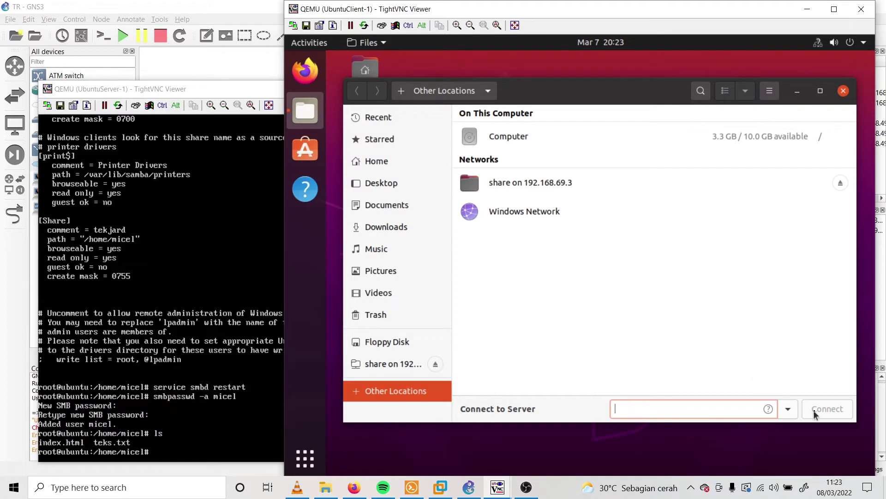
pyautogui.click(769, 409)
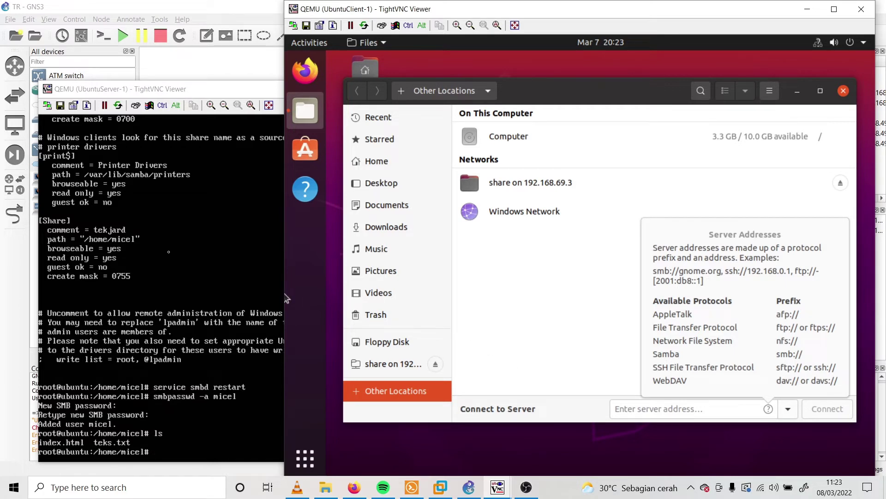
pyautogui.click(614, 361)
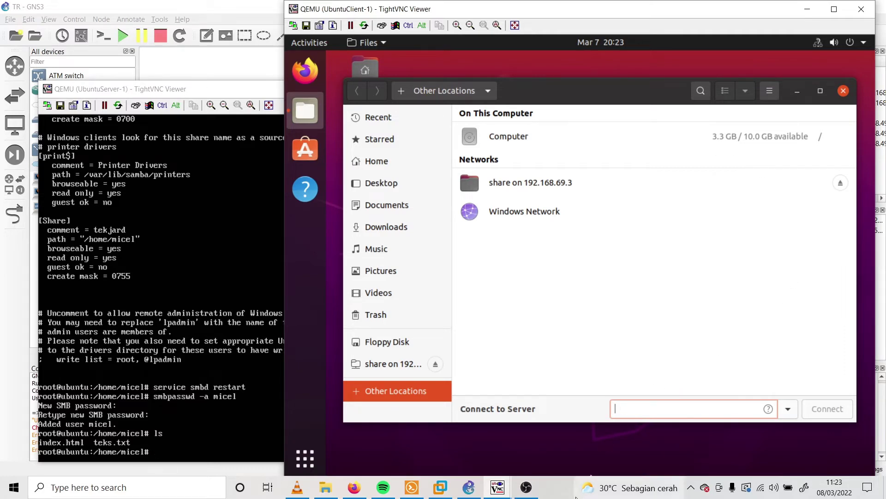
pyautogui.click(527, 487)
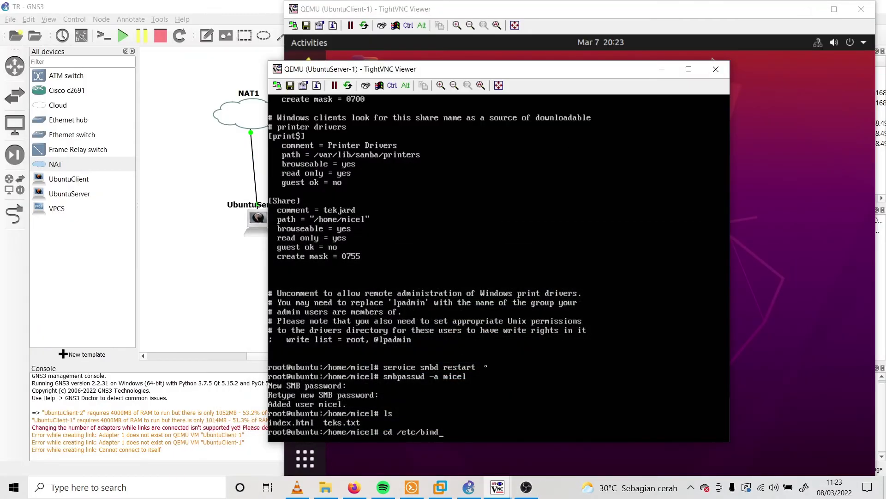
# Change into /etc/bind and list the BIND configuration files
pyautogui.moveTo(583, 75); pyautogui.dragTo(513, 61)
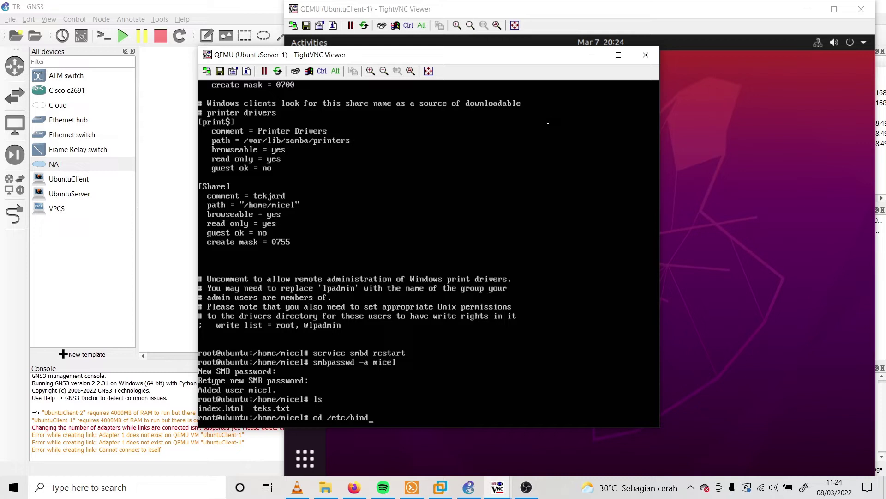
pyautogui.press('Return')
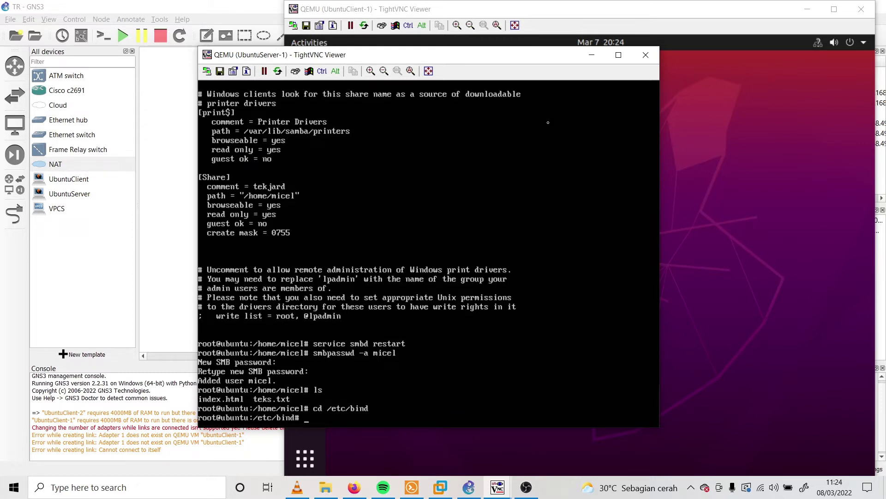
pyautogui.write('ls')
pyautogui.press('Return')
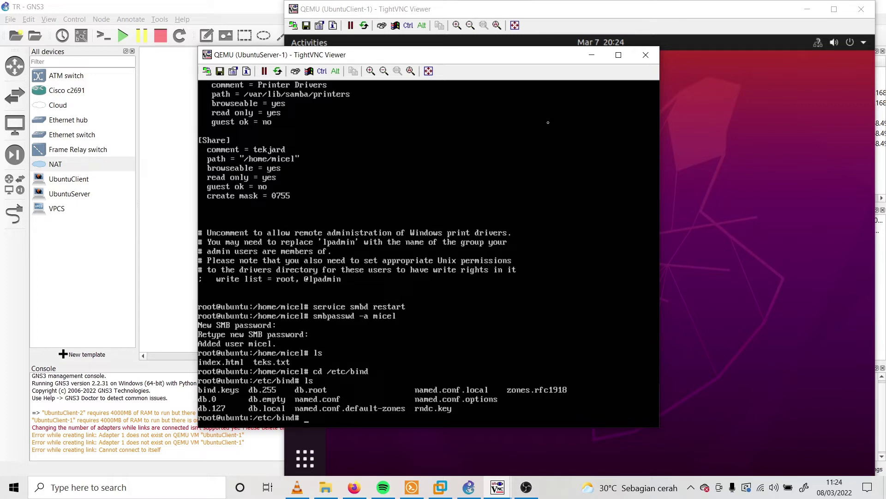
# Enter the nano command for named.conf.default-zones
pyautogui.write('nano')
pyautogui.write(' named')
pyautogui.write('.conf')
pyautogui.write('.def')
pyautogui.press('BackSpace')
pyautogui.write('defauk')
pyautogui.press('BackSpace')
pyautogui.write('lt')
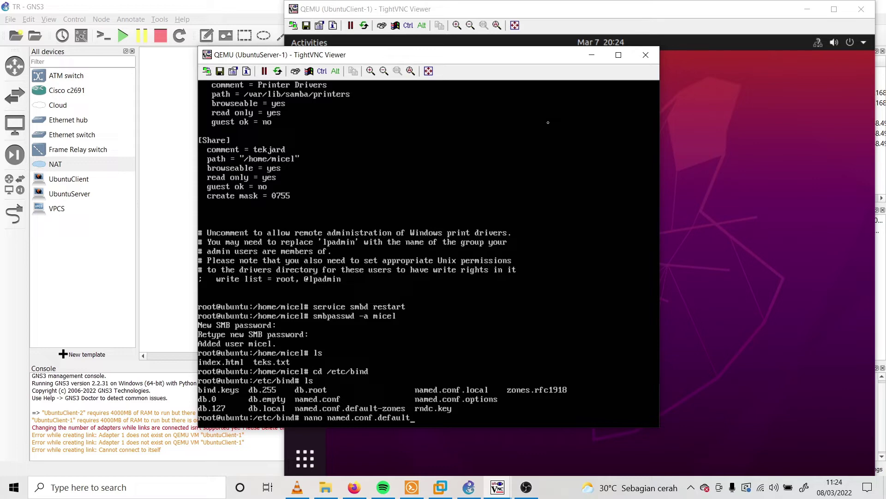
pyautogui.write('-zones')
# Open named.conf.default-zones and begin a zone entry above the localhost zone
pyautogui.press('Return')
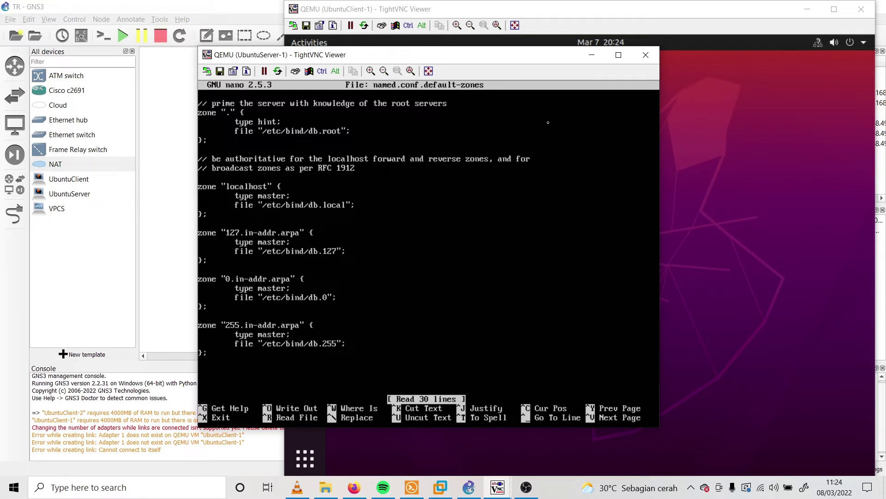
pyautogui.press('Return')
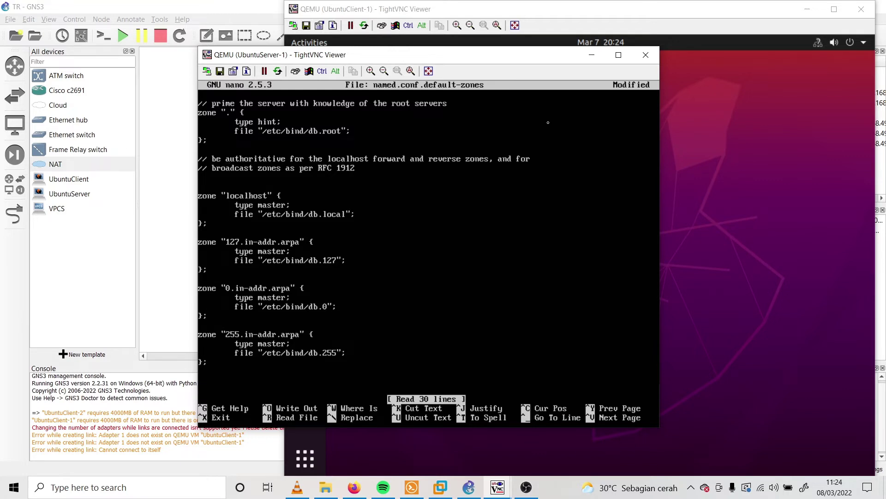
pyautogui.press('Return')
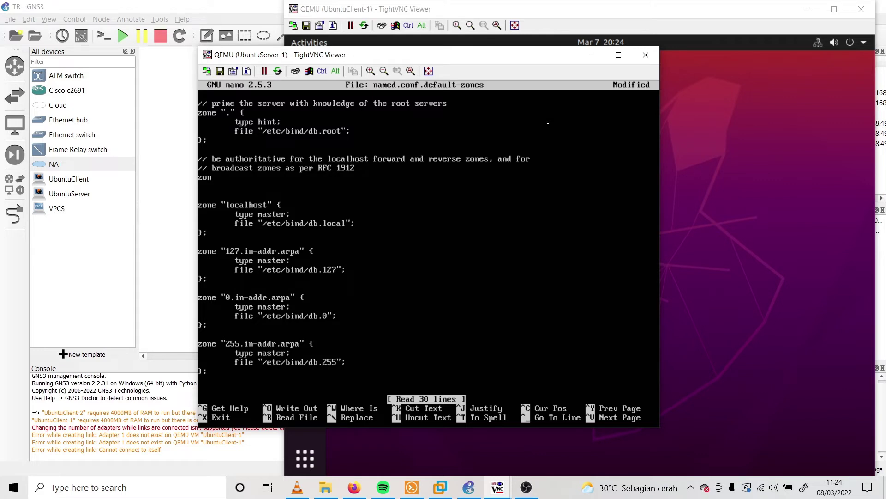
pyautogui.press('Return')
pyautogui.write('zo')
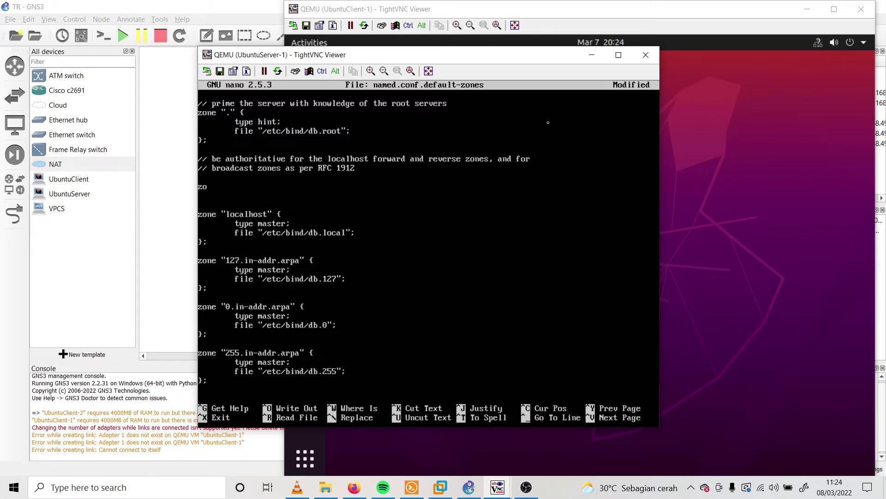
pyautogui.write('ne "')
# Check the required domain on the slides and name the new zone "trtekjard.com"
pyautogui.moveTo(354, 487)
pyautogui.click(356, 436)
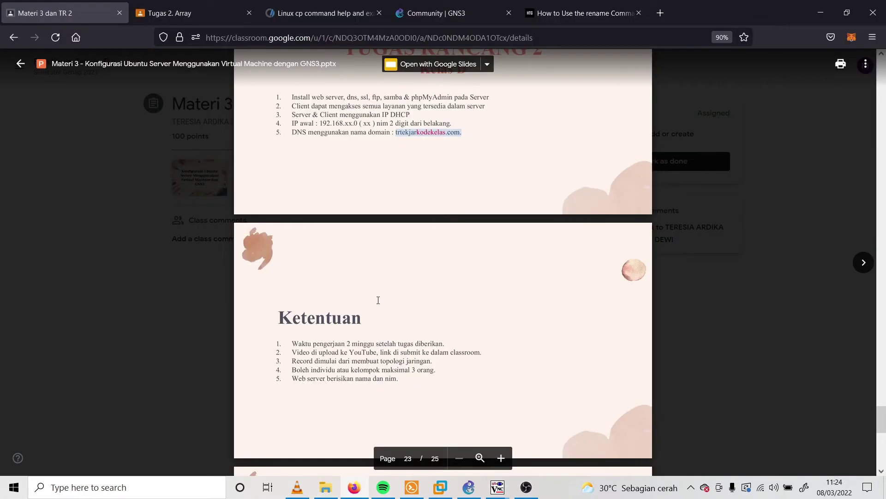
pyautogui.click(432, 133)
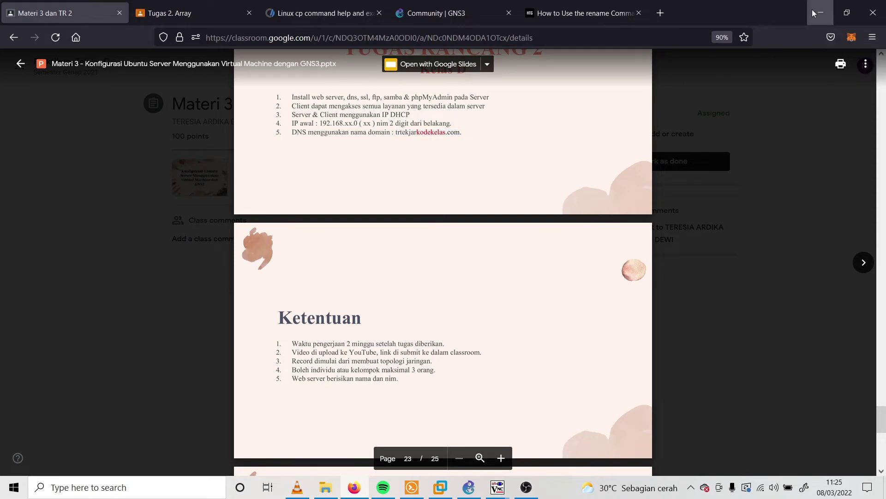
pyautogui.click(813, 13)
pyautogui.write('trtek')
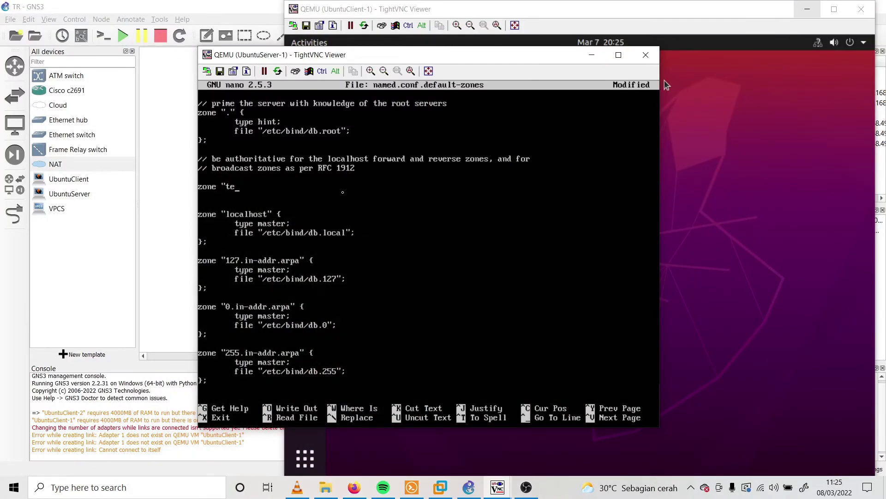
pyautogui.write('jard.com" {')
# Finish the trtekjard.com zone block with 'type master;' and 'file "/etc/bind/db.tekjard";' on separate lines
pyautogui.press('BackSpace')
pyautogui.write('{')
pyautogui.press('Return')
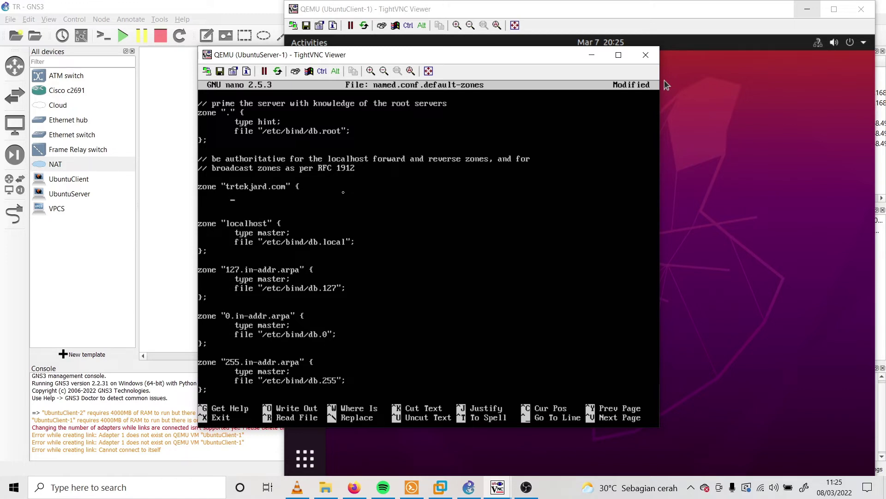
pyautogui.write('type master;')
pyautogui.press('Return')
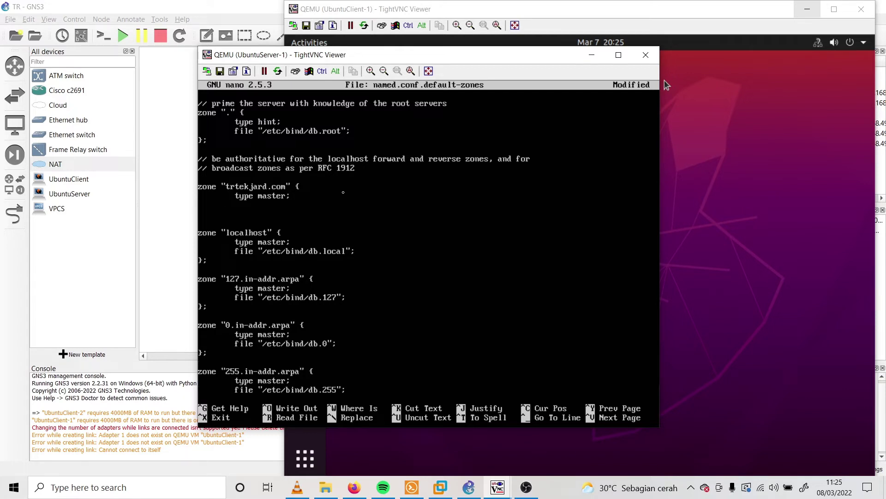
pyautogui.write('file "/etc/bind/db.tekjard";')
pyautogui.press('Return')
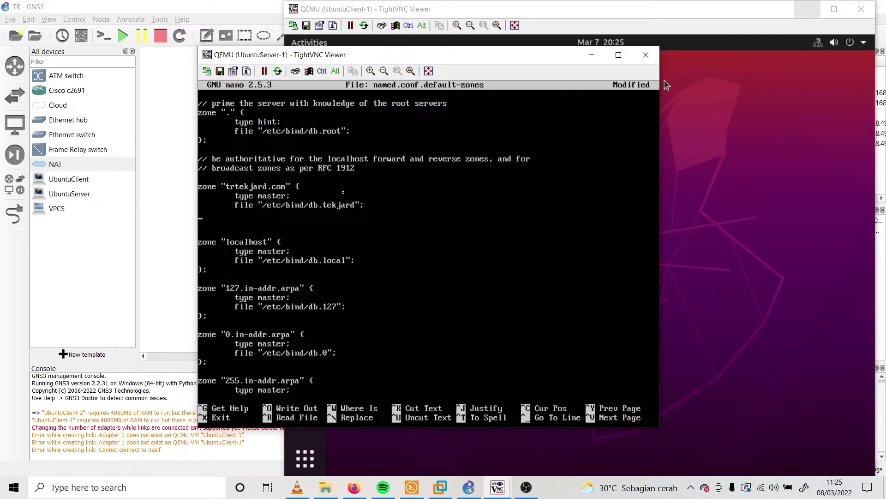
pyautogui.write('};')
pyautogui.press('Return')
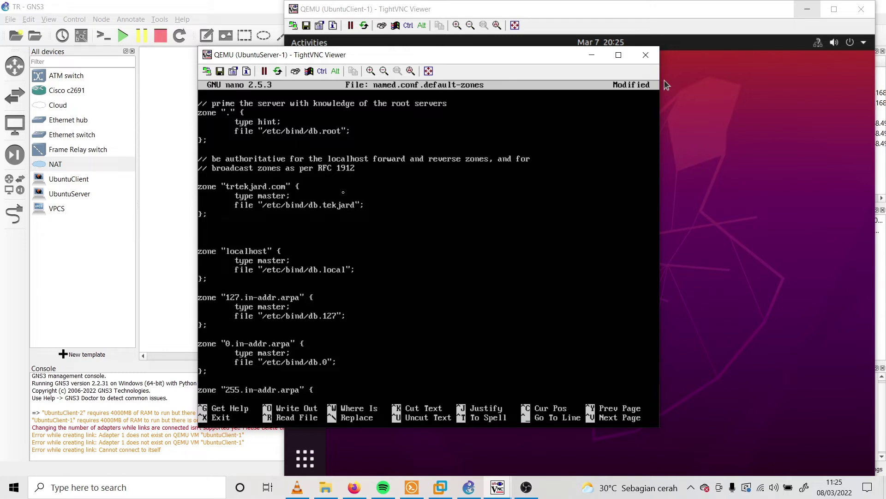
# Add a zone "69.168.192.in-addr.arpa" block with type master and file /etc/bind/db.192
pyautogui.press('Return')
pyautogui.write('c')
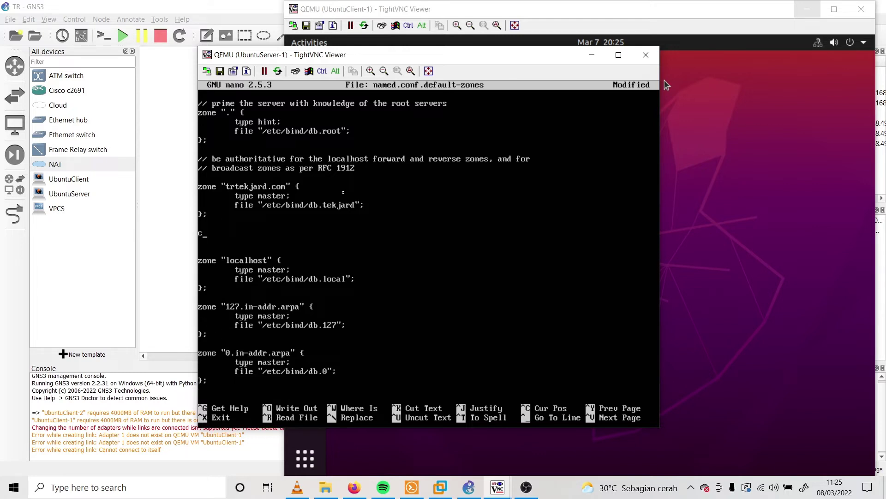
pyautogui.press('BackSpace')
pyautogui.write('zone')
pyautogui.write('69.168.192.in-addr')
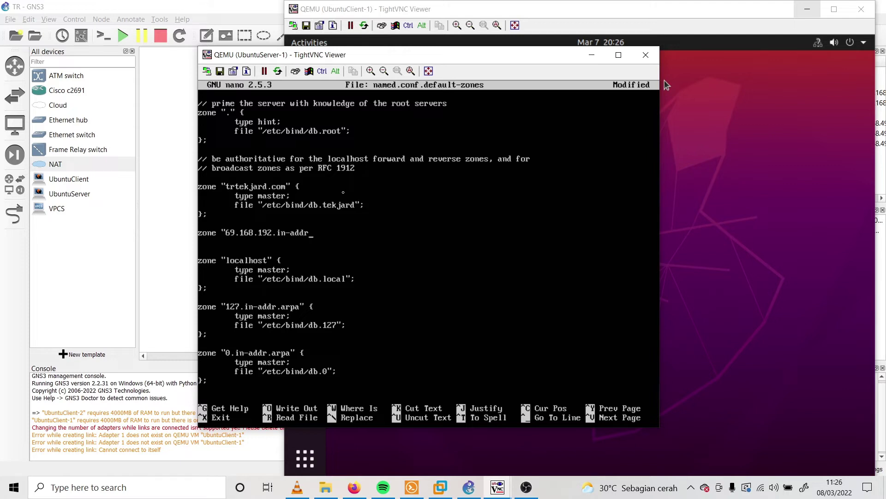
pyautogui.write('.arpa" {')
pyautogui.press('Return')
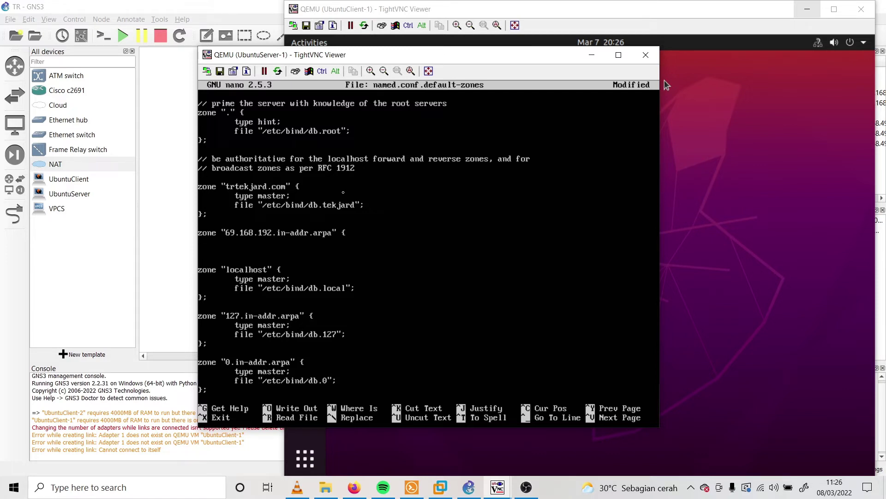
pyautogui.write('type master;')
pyautogui.press('Return')
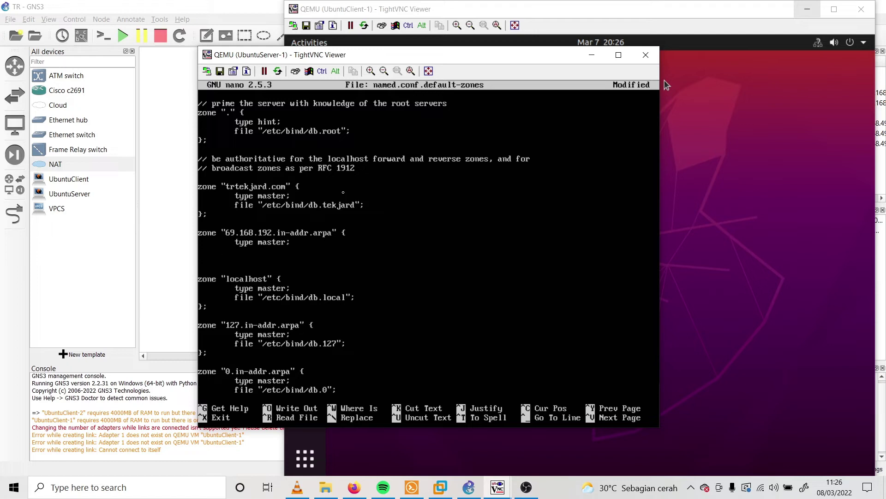
pyautogui.write('file "/etc/bind/db.192";')
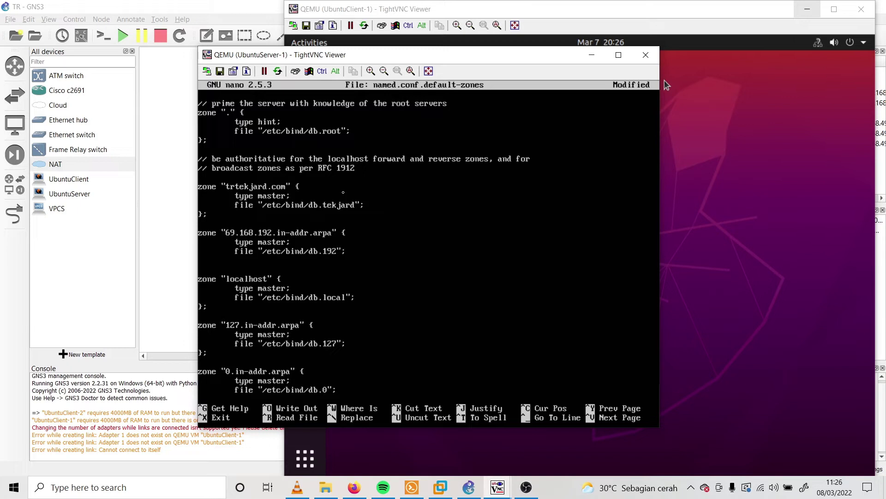
pyautogui.press('Return')
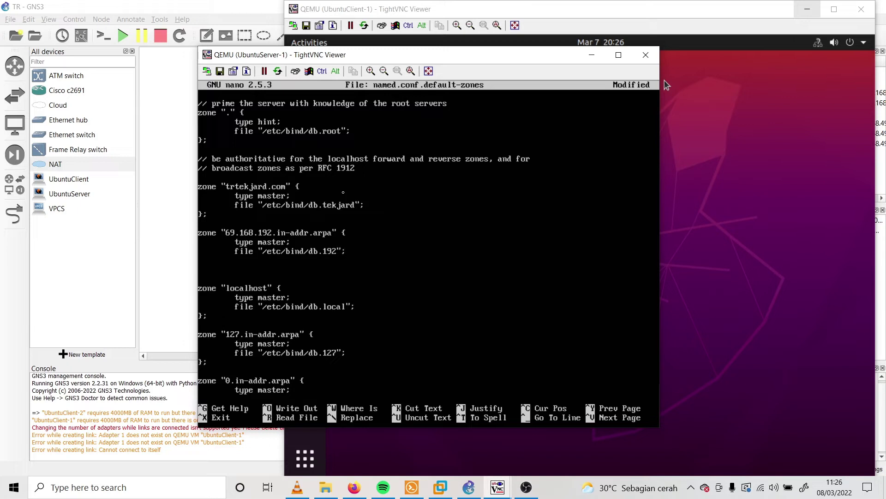
pyautogui.write('};')
# Save named.conf.default-zones under its existing name and exit nano
pyautogui.press('ctrl')
pyautogui.hotkey('ctrl', 'x')
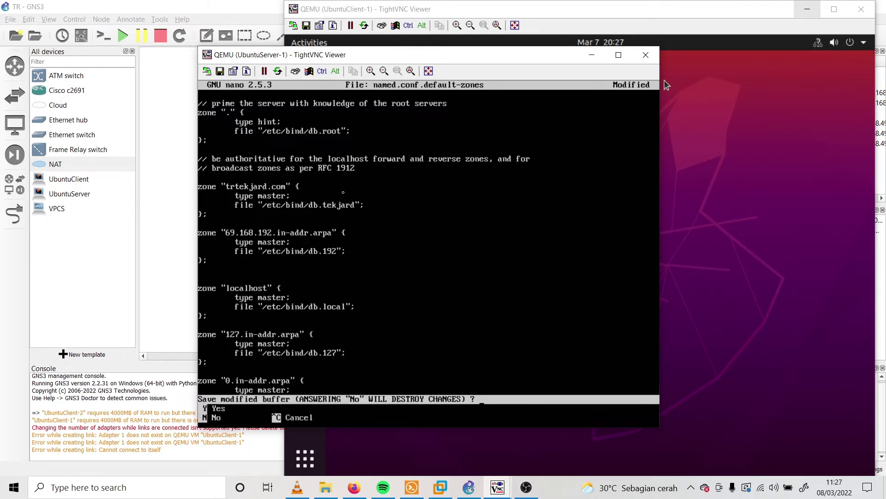
pyautogui.press('y')
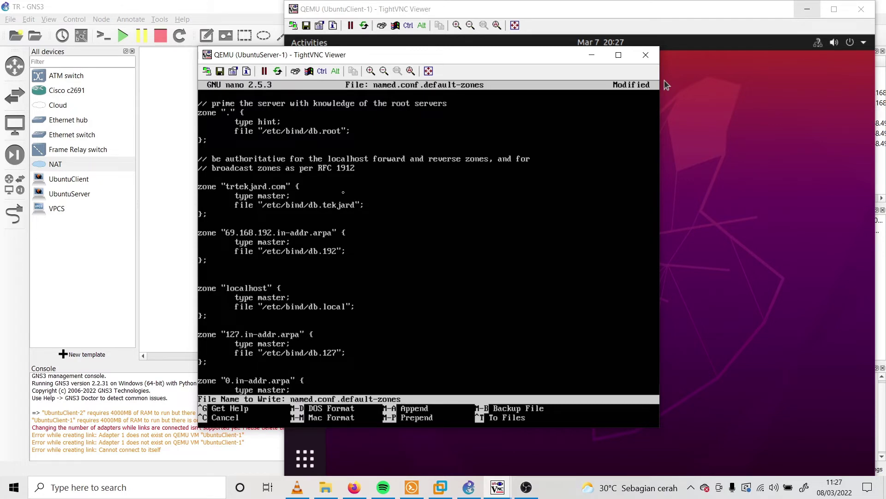
pyautogui.press('Return')
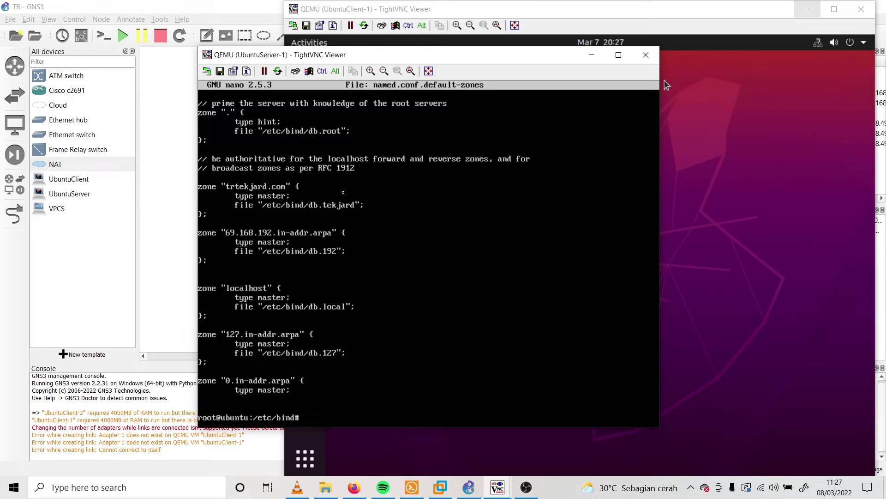
# Copy db.local to a new zone file named db.tekjard
pyautogui.write('cp')
pyautogui.press('BackSpace')
pyautogui.press('BackSpace')
pyautogui.write('cp')
pyautogui.write('db.local db.tekjard')
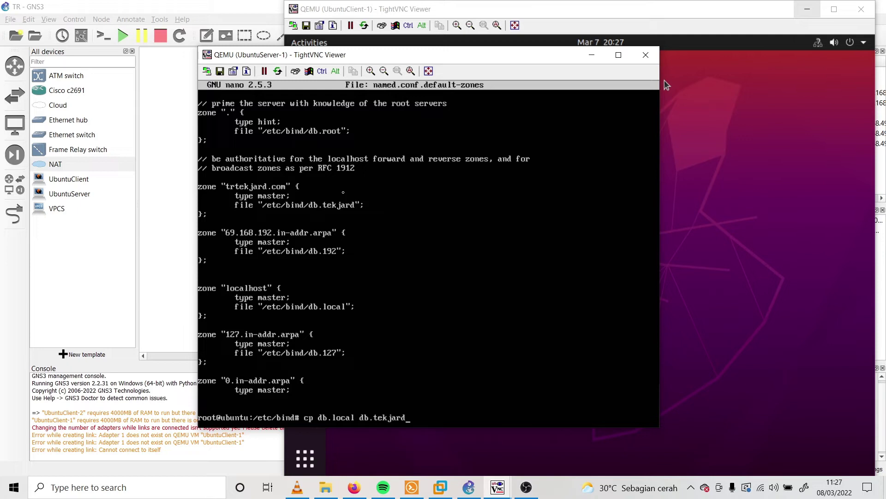
pyautogui.press('Return')
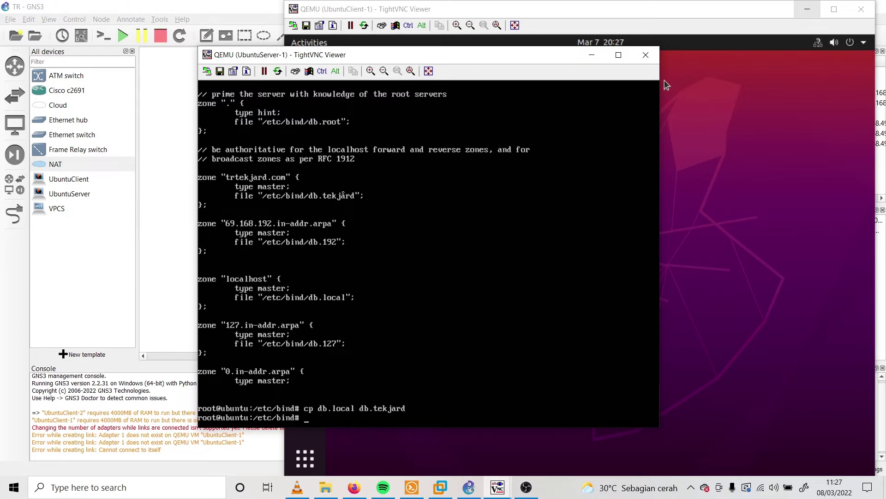
# Copy db.127 to a new reverse zone file named db.192
pyautogui.press('Up')
pyautogui.press('BackSpace')
pyautogui.press('BackSpace')
pyautogui.press('BackSpace')
pyautogui.press('BackSpace')
pyautogui.press('BackSpace')
pyautogui.press('BackSpace')
pyautogui.press('BackSpace')
pyautogui.press('BackSpace')
pyautogui.press('BackSpace')
pyautogui.press('BackSpace')
pyautogui.press('BackSpace')
pyautogui.press('BackSpace')
pyautogui.press('BackSpace')
pyautogui.press('BackSpace')
pyautogui.press('BackSpace')
pyautogui.press('BackSpace')
pyautogui.write('127 db.192')
pyautogui.press('Return')
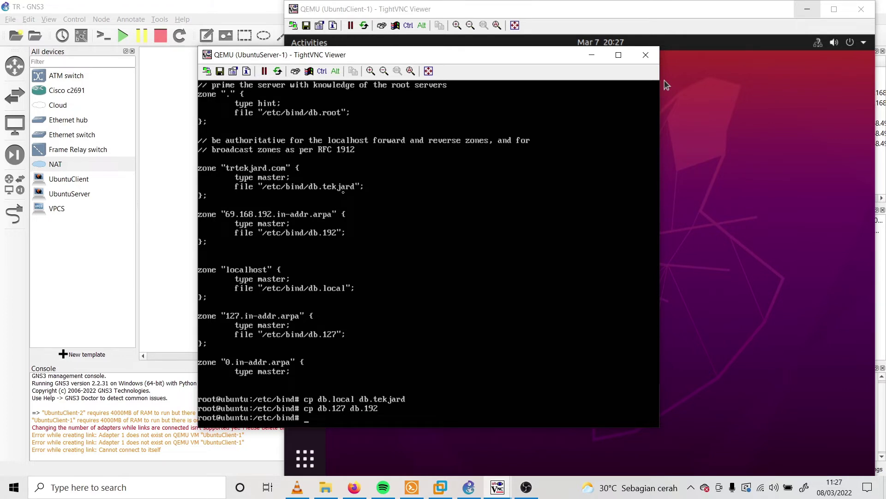
pyautogui.write('nano db.tekjard')
# In db.tekjard, replace localhost with tekjard.com in SOA and NS records and change 127.0.0.1 to 192.168.69.3
pyautogui.press('Return')
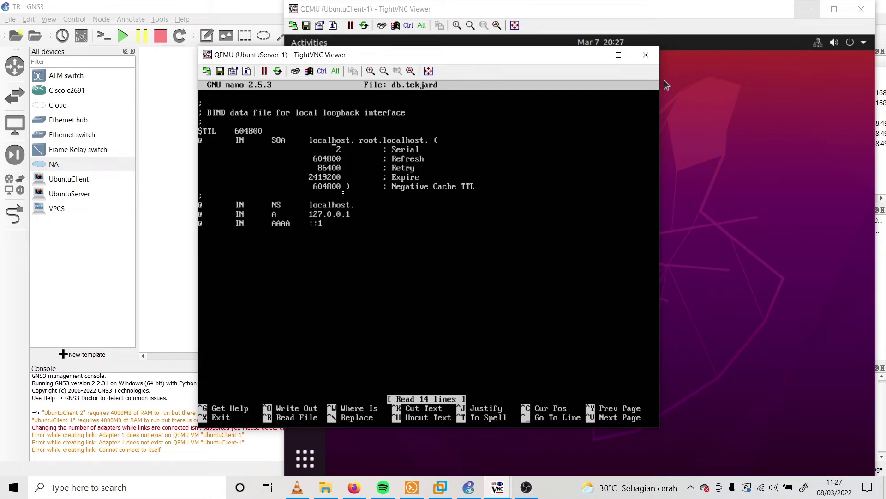
pyautogui.press('Delete')
pyautogui.press('Delete')
pyautogui.press('Delete')
pyautogui.press('Delete')
pyautogui.press('Delete')
pyautogui.press('Delete')
pyautogui.press('Delete')
pyautogui.press('Delete')
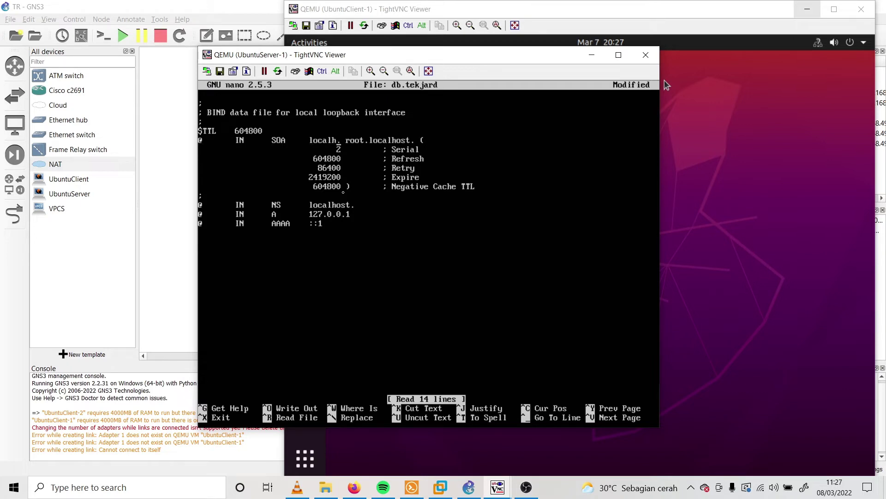
pyautogui.write('tekjard')
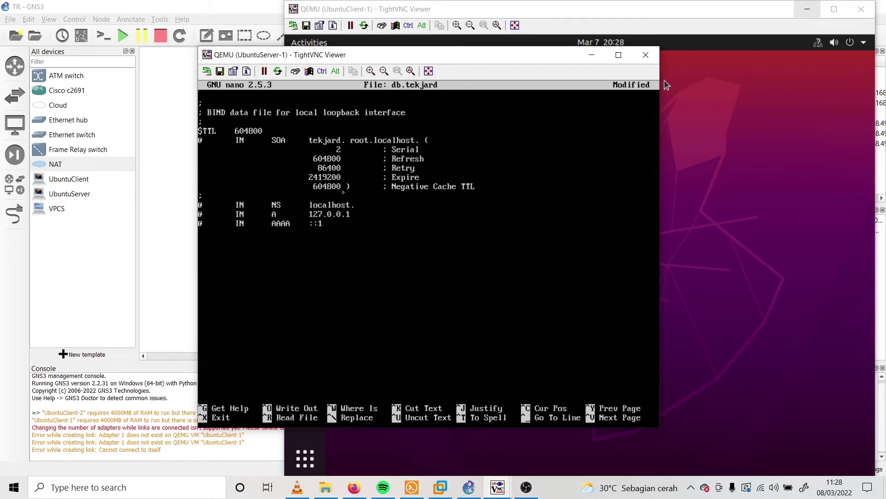
pyautogui.write('.com')
pyautogui.press('BackSpace')
pyautogui.press('BackSpace')
pyautogui.press('BackSpace')
pyautogui.press('BackSpace')
pyautogui.press('BackSpace')
pyautogui.press('BackSpace')
pyautogui.press('BackSpace')
pyautogui.press('BackSpace')
pyautogui.write('tekjard.com')
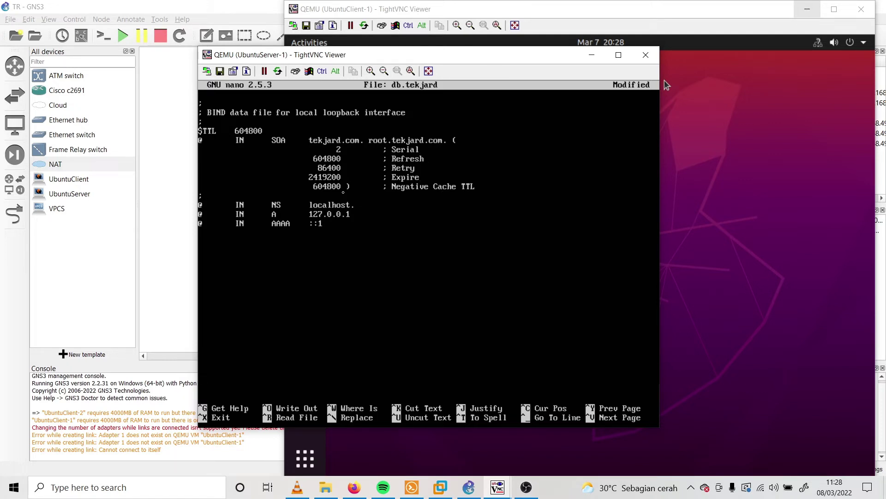
pyautogui.press('BackSpace')
pyautogui.press('BackSpace')
pyautogui.press('BackSpace')
pyautogui.press('BackSpace')
pyautogui.press('BackSpace')
pyautogui.press('BackSpace')
pyautogui.press('BackSpace')
pyautogui.press('BackSpace')
pyautogui.press('BackSpace')
pyautogui.write('tekjard.com')
pyautogui.press('BackSpace')
pyautogui.press('BackSpace')
pyautogui.press('BackSpace')
pyautogui.press('BackSpace')
pyautogui.press('BackSpace')
pyautogui.press('BackSpace')
pyautogui.press('BackSpace')
pyautogui.press('BackSpace')
pyautogui.press('BackSpace')
pyautogui.write('192.168.69.3')
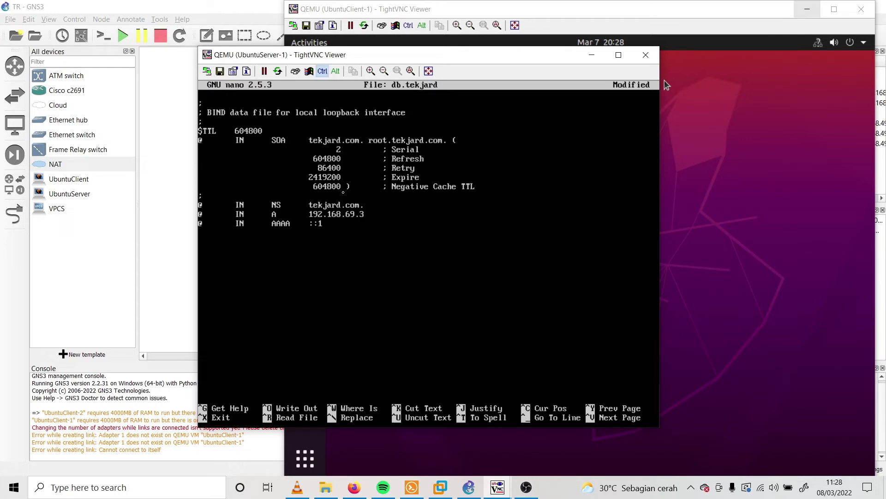
# Save the edited db.tekjard zone file and exit nano
pyautogui.hotkey('ctrl', 'x')
pyautogui.press('y')
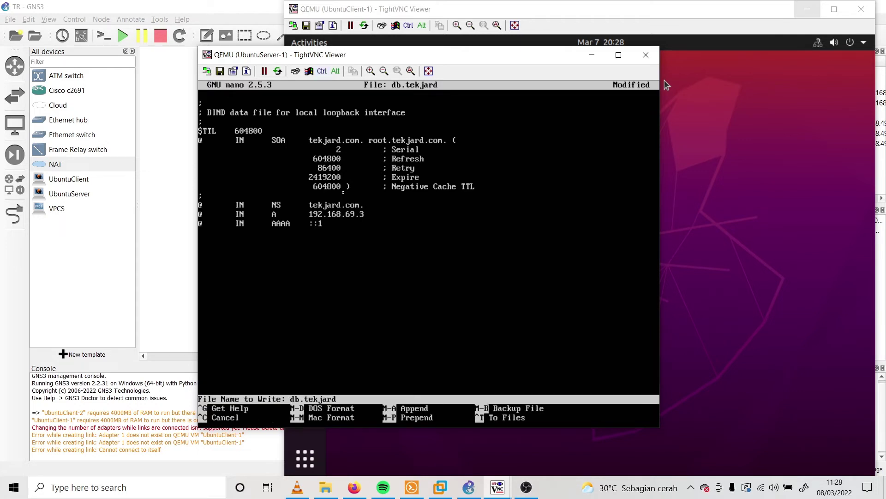
pyautogui.press('Return')
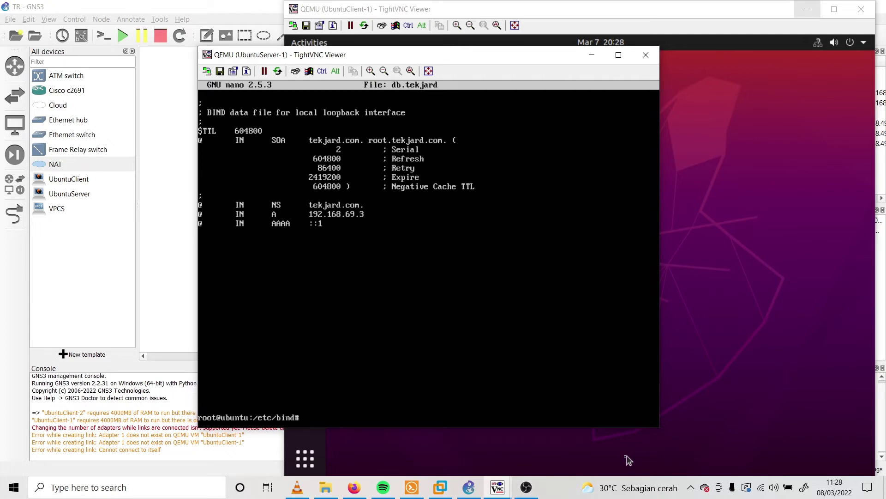
# Open the db.192 reverse zone file in nano
pyautogui.click(526, 487)
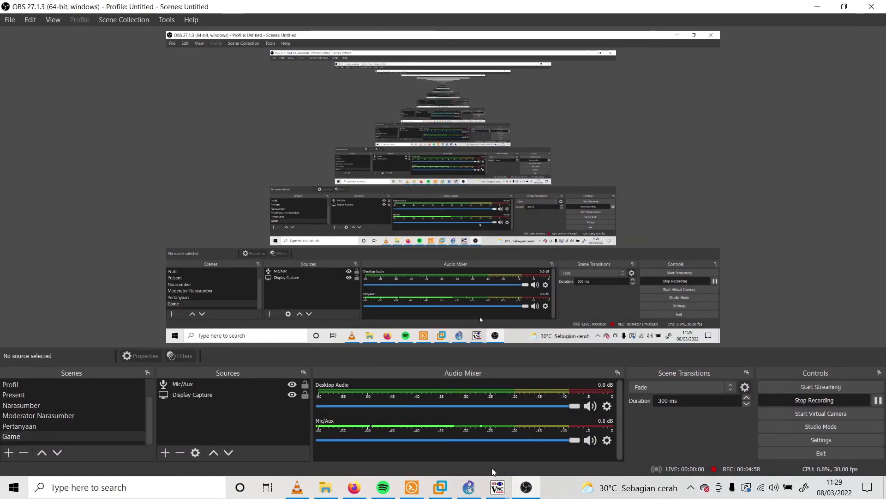
pyautogui.click(527, 487)
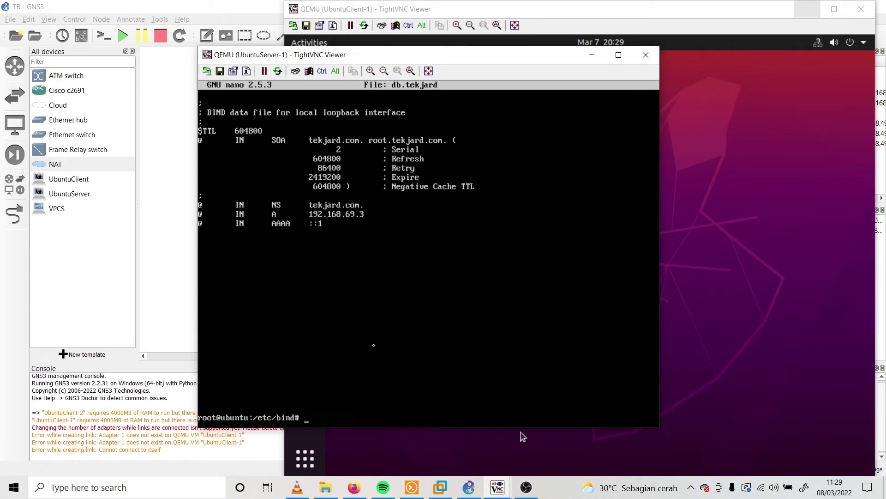
pyautogui.write('nano db.192')
pyautogui.press('Return')
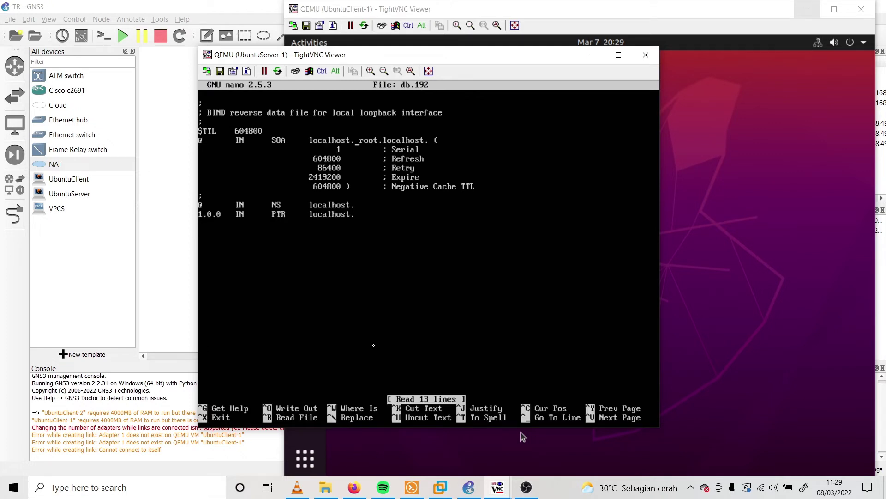
# Replace localhost with tekjard.com in the SOA origin, admin address and NS line of db.192
pyautogui.press('BackSpace')
pyautogui.press('BackSpace')
pyautogui.press('BackSpace')
pyautogui.press('BackSpace')
pyautogui.press('BackSpace')
pyautogui.press('BackSpace')
pyautogui.press('BackSpace')
pyautogui.press('BackSpace')
pyautogui.press('BackSpace')
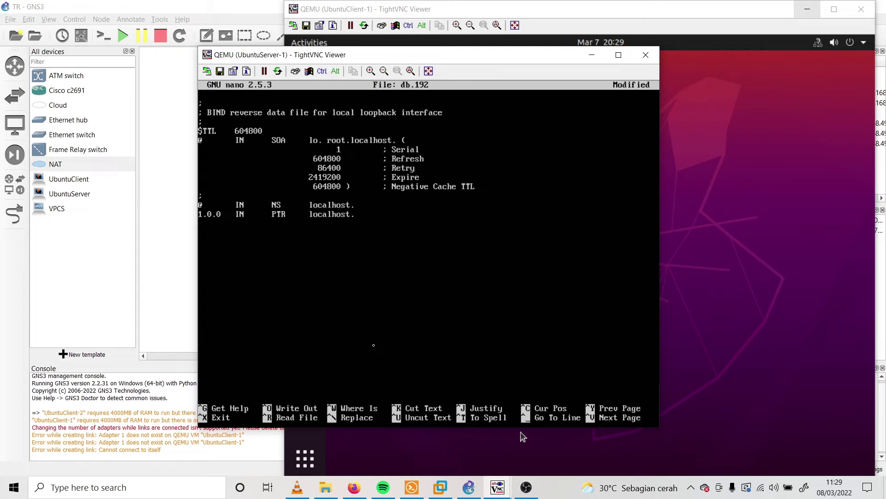
pyautogui.write('tekjard.com')
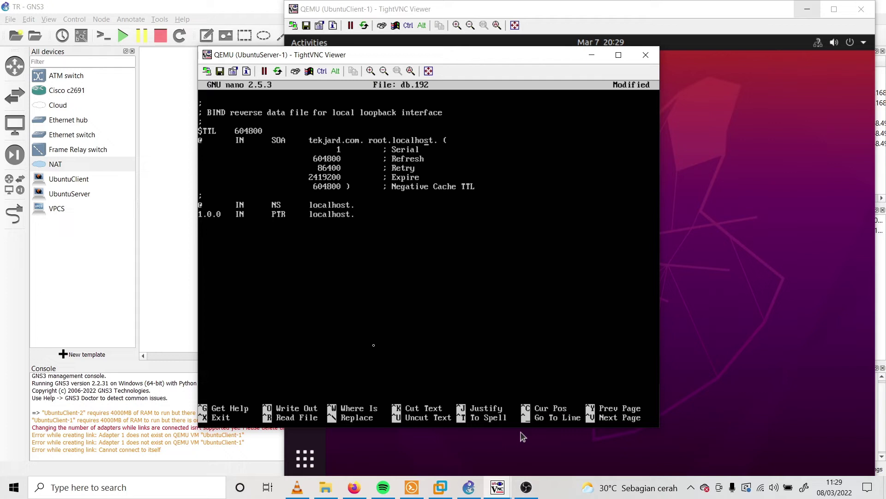
pyautogui.press('BackSpace')
pyautogui.press('BackSpace')
pyautogui.press('BackSpace')
pyautogui.press('BackSpace')
pyautogui.press('BackSpace')
pyautogui.press('BackSpace')
pyautogui.press('BackSpace')
pyautogui.press('BackSpace')
pyautogui.write('tekjard.com')
pyautogui.press('BackSpace')
pyautogui.press('BackSpace')
pyautogui.press('BackSpace')
pyautogui.press('BackSpace')
pyautogui.press('BackSpace')
pyautogui.press('BackSpace')
pyautogui.press('BackSpace')
pyautogui.press('BackSpace')
pyautogui.write('tekjard.com')
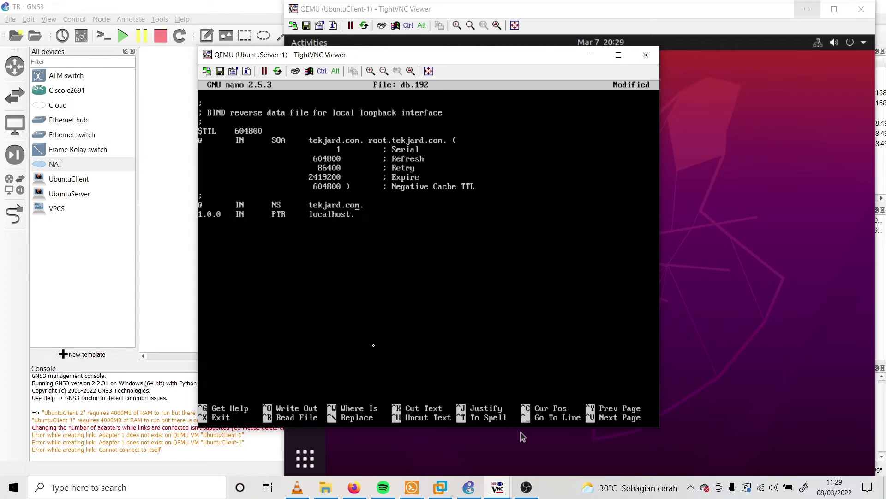
# Point the PTR record at tekjard.com, change its owner from 1.0.0 to 3, and save db.192
pyautogui.press('BackSpace')
pyautogui.press('BackSpace')
pyautogui.press('BackSpace')
pyautogui.press('BackSpace')
pyautogui.press('BackSpace')
pyautogui.press('BackSpace')
pyautogui.press('BackSpace')
pyautogui.press('BackSpace')
pyautogui.press('BackSpace')
pyautogui.write('tekjard.com')
pyautogui.press('Left')
pyautogui.press('BackSpace')
pyautogui.press('BackSpace')
pyautogui.press('BackSpace')
pyautogui.press('BackSpace')
pyautogui.press('BackSpace')
pyautogui.write('3')
pyautogui.hotkey('ctrl', 'x')
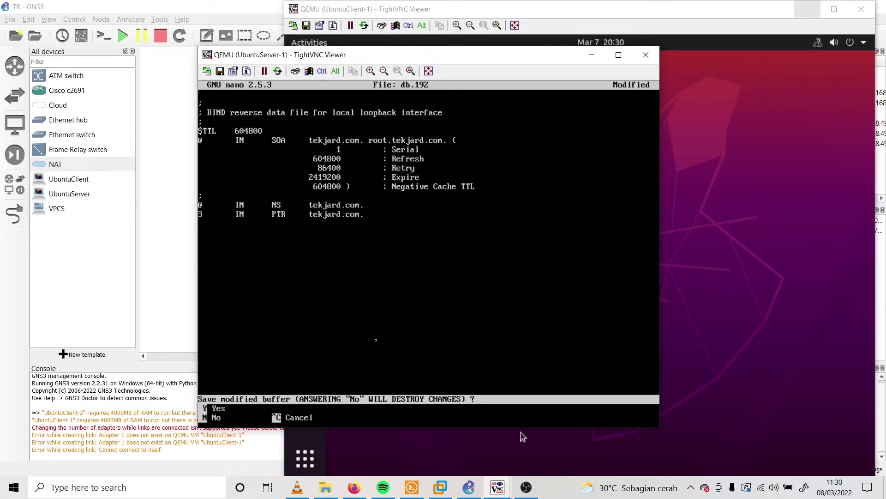
pyautogui.press('y')
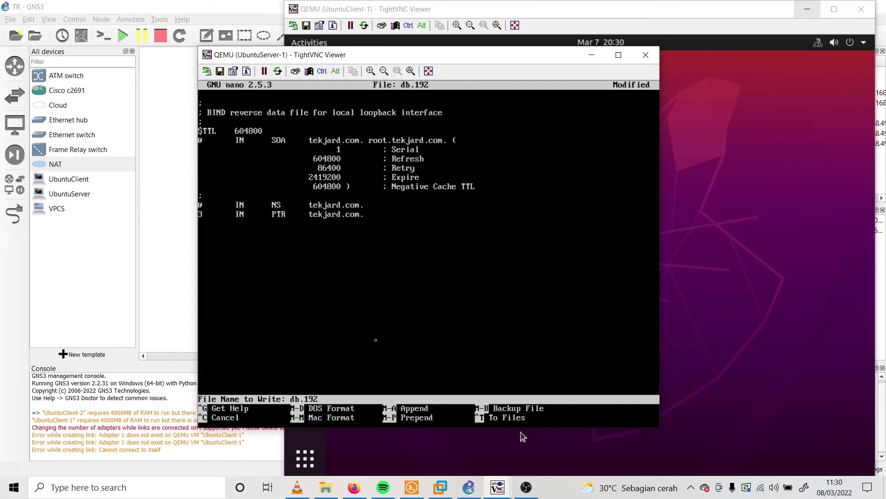
pyautogui.press('Return')
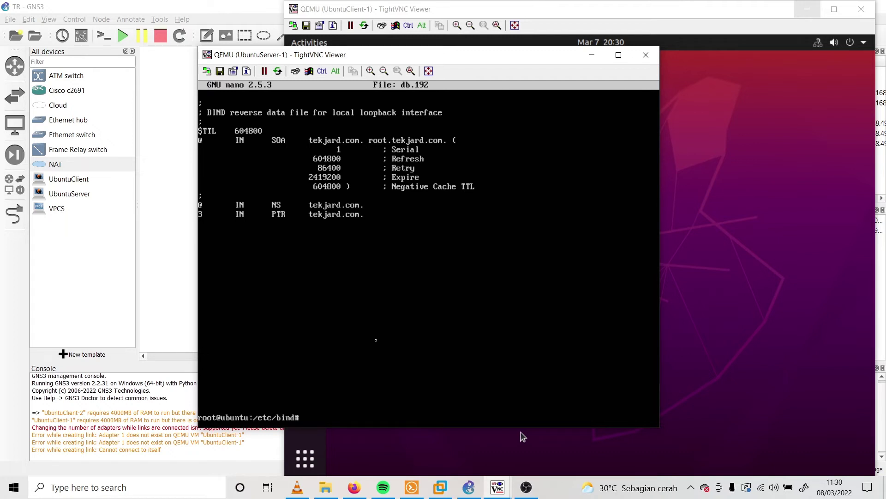
# List the /etc/bind files and restart the bind9 DNS service
pyautogui.write('ls')
pyautogui.press('Return')
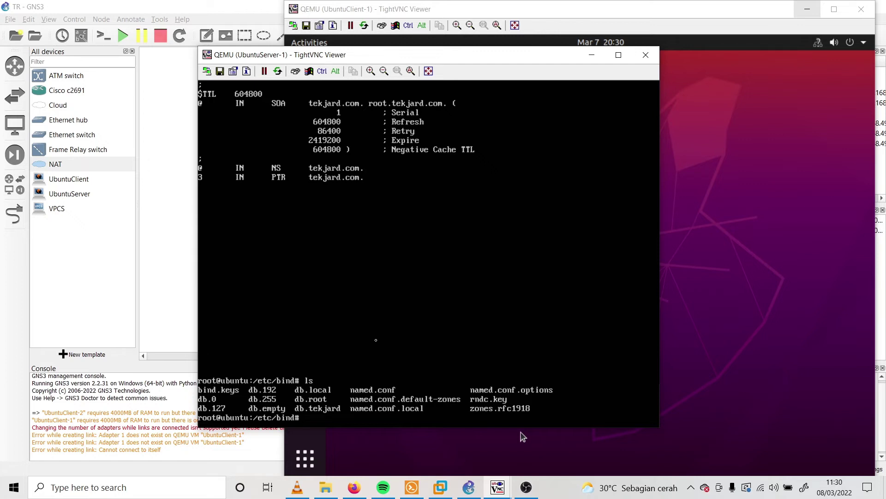
pyautogui.write('service bind9 restart')
pyautogui.press('Return')
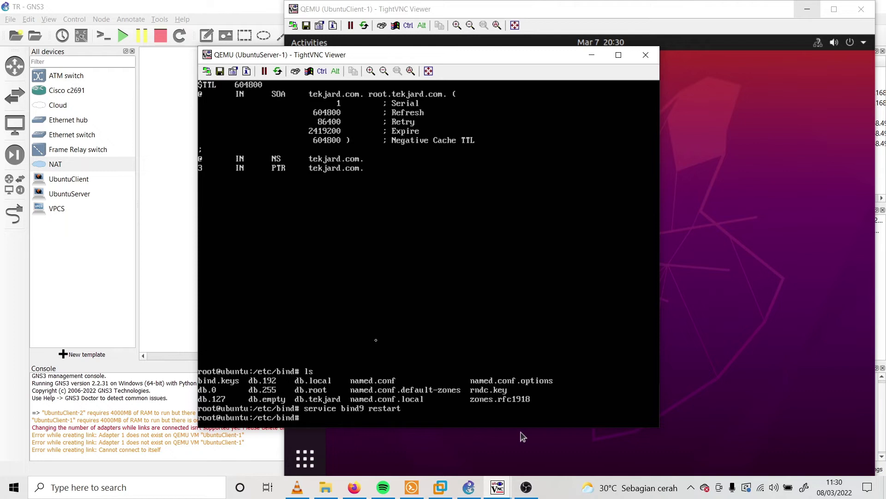
# Open /etc/resolv.conf in nano
pyautogui.write('nano etc/')
pyautogui.press('BackSpace')
pyautogui.press('BackSpace')
pyautogui.press('BackSpace')
pyautogui.press('BackSpace')
pyautogui.press('BackSpace')
pyautogui.write('o /etc/resolv.conf')
pyautogui.press('Return')
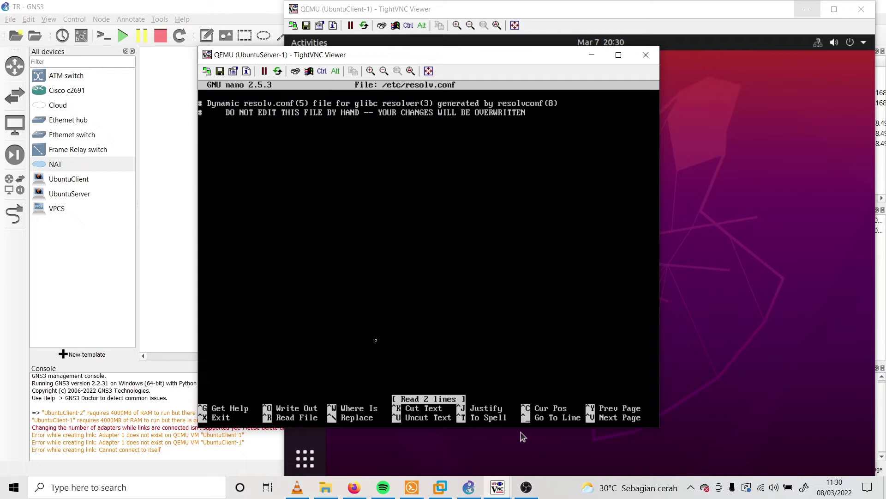
# Add nameserver lines for 192.168.69.3, 10.0.0.2, 8.8.8.8, 8.8.4.4 and 1.1.1.1
pyautogui.press('Return')
pyautogui.press('Return')
pyautogui.write('nameserver')
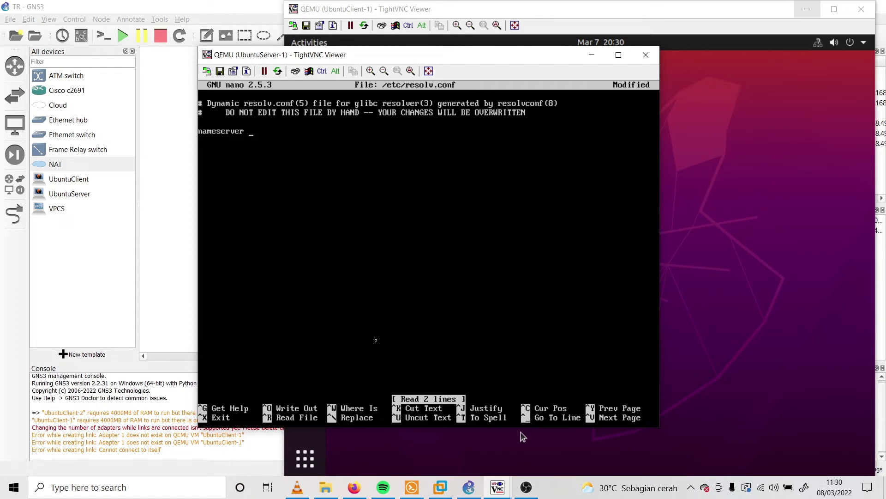
pyautogui.write(' 192.168')
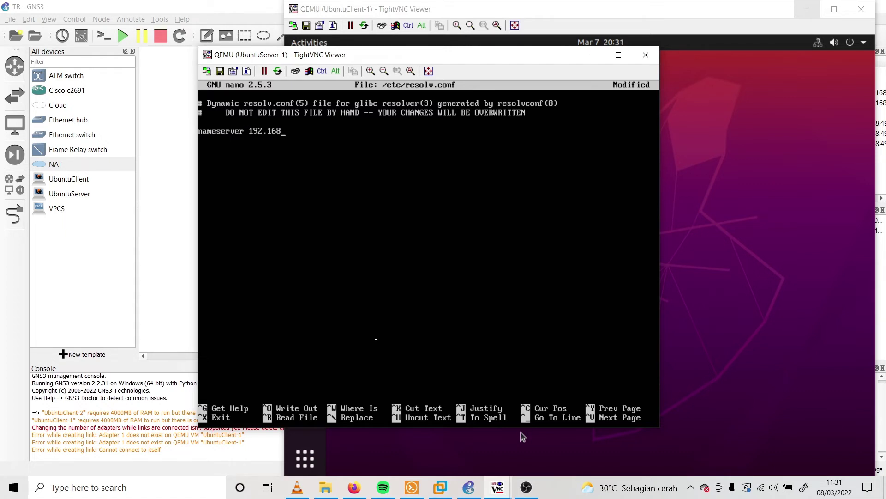
pyautogui.write('.69.3')
pyautogui.press('Return')
pyautogui.write('nameserver')
pyautogui.write('10.0.0')
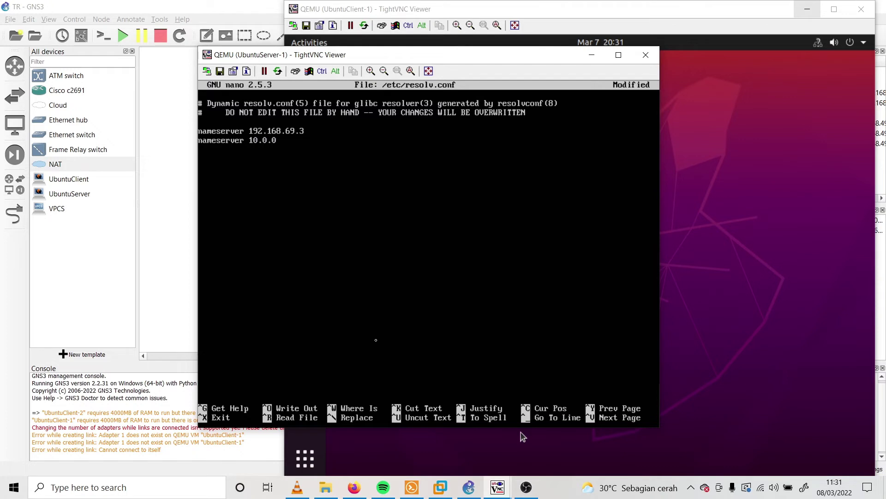
pyautogui.write('.2')
pyautogui.press('Return')
pyautogui.write('nameserver 8.8.8.88')
pyautogui.press('BackSpace')
pyautogui.press('Return')
pyautogui.write('nameserver')
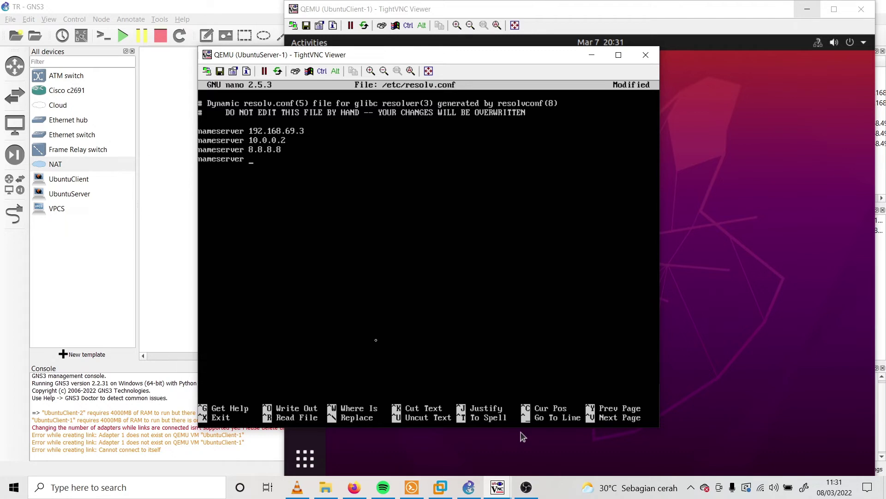
pyautogui.write(' 8.8.')
pyautogui.write('4.4 ')
pyautogui.write('namese')
pyautogui.write('rver 1.1.1')
pyautogui.write('.1')
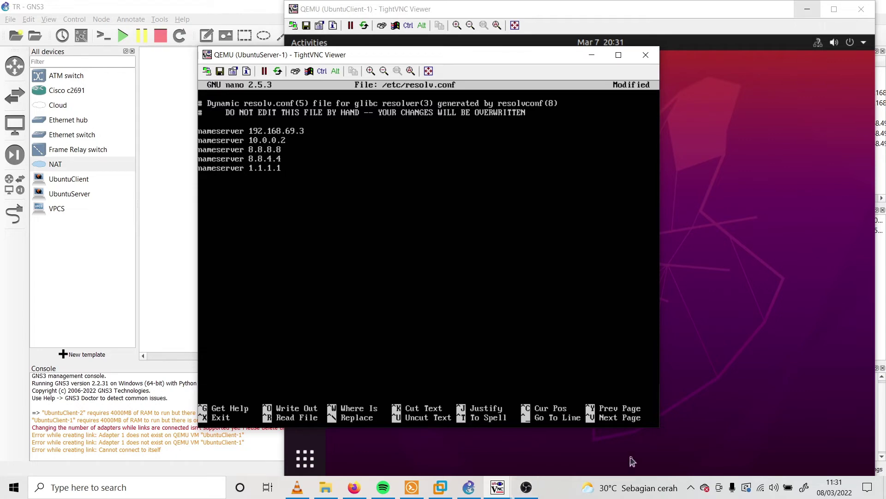
# Save /etc/resolv.conf and exit nano
pyautogui.click(528, 486)
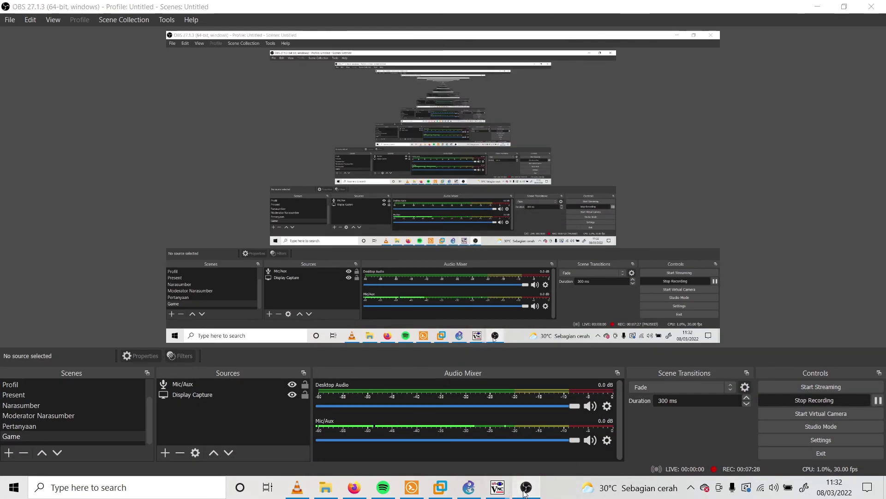
pyautogui.click(527, 487)
pyautogui.press('ctrl')
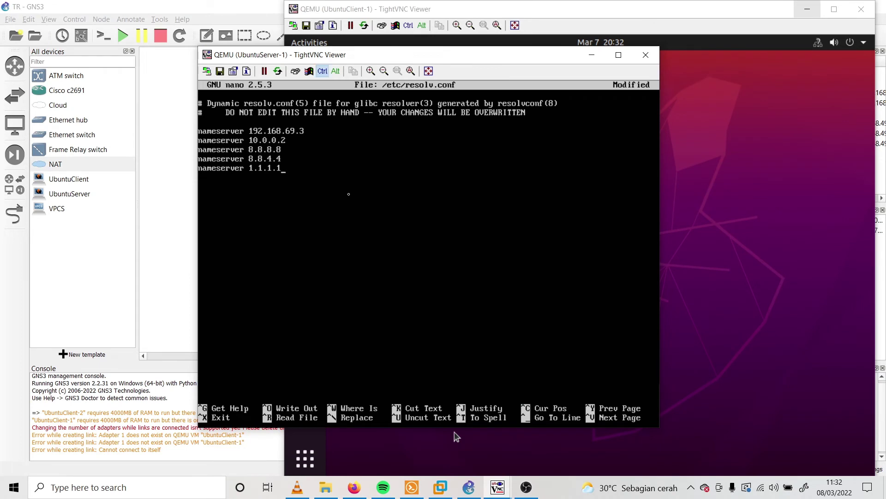
pyautogui.hotkey('ctrl', 'x')
pyautogui.press('y')
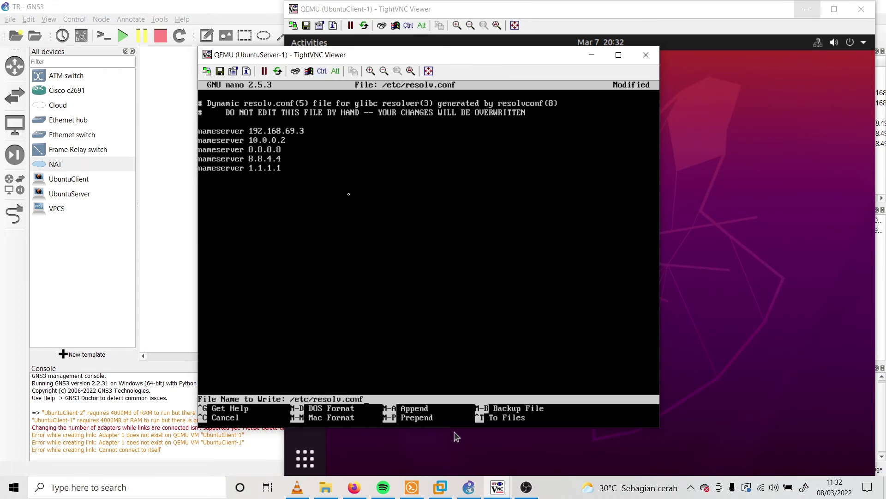
pyautogui.press('Return')
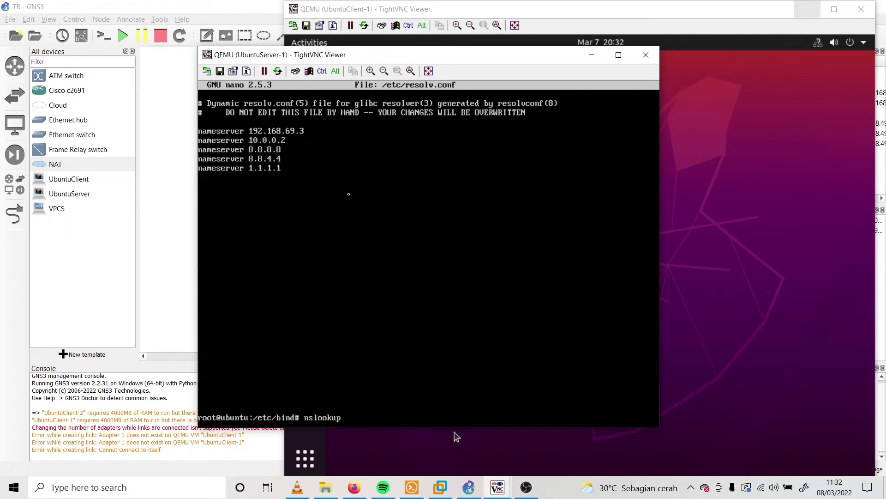
# Run nslookup tekjard.com, which returns SERVFAIL from 192.168.69.3
pyautogui.write('nslookup tekjard.com')
pyautogui.press('Return')
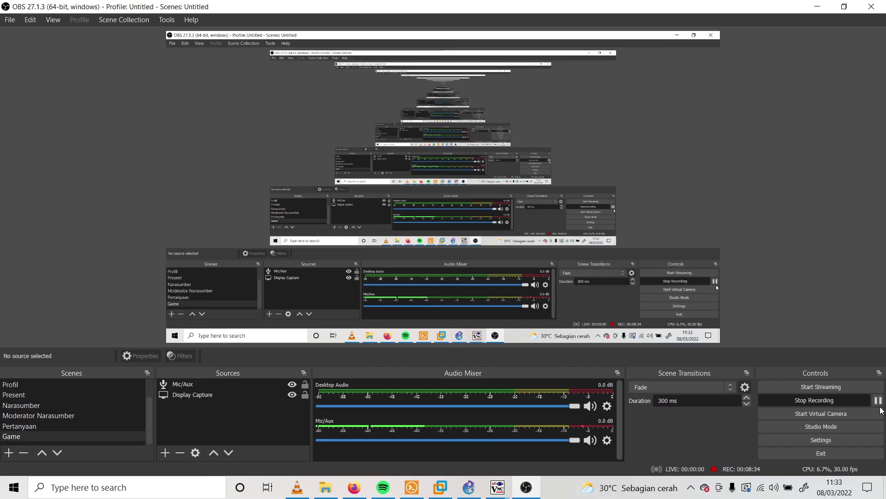
pyautogui.click(819, 7)
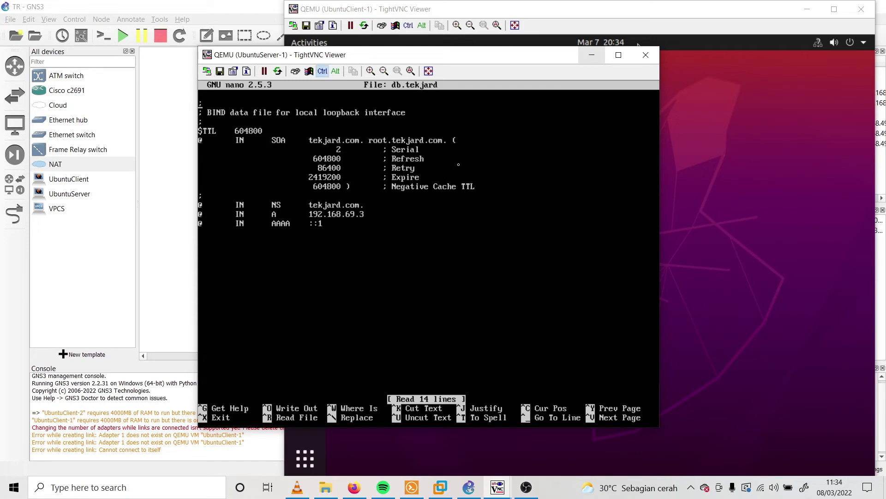
# Review named.conf.default-zones to check the declared zone name
pyautogui.hotkey('ctrl', 'x')
pyautogui.press('Up')
pyautogui.press('Up')
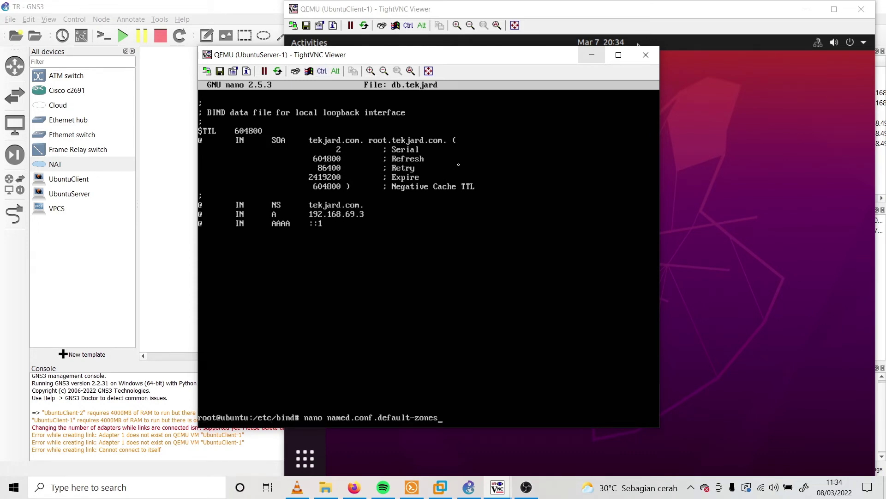
pyautogui.press('Return')
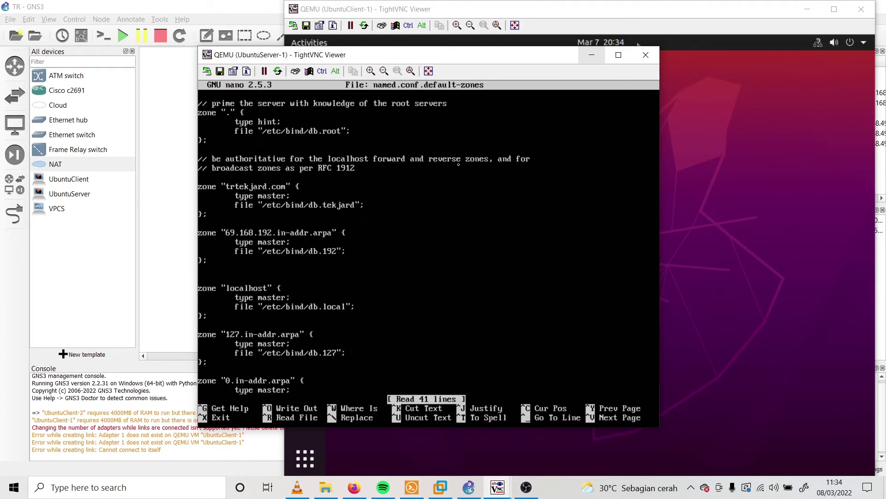
pyautogui.hotkey('ctrl', 'x')
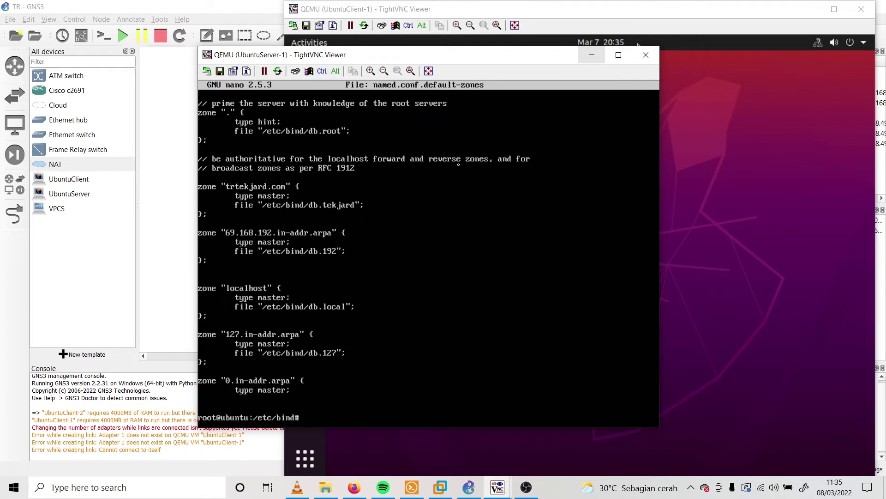
# Reopen db.tekjard and change its SOA origin to trtekjard.com
pyautogui.press('Up')
pyautogui.press('Up')
pyautogui.press('Return')
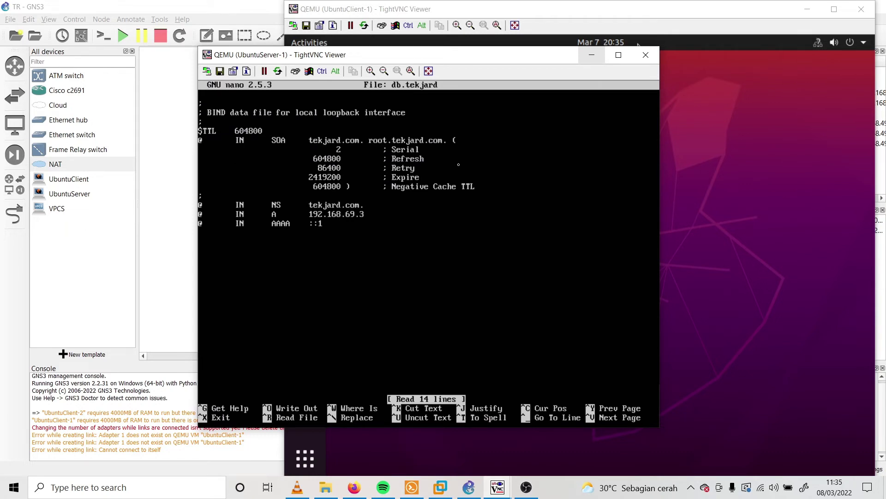
pyautogui.write('tr')
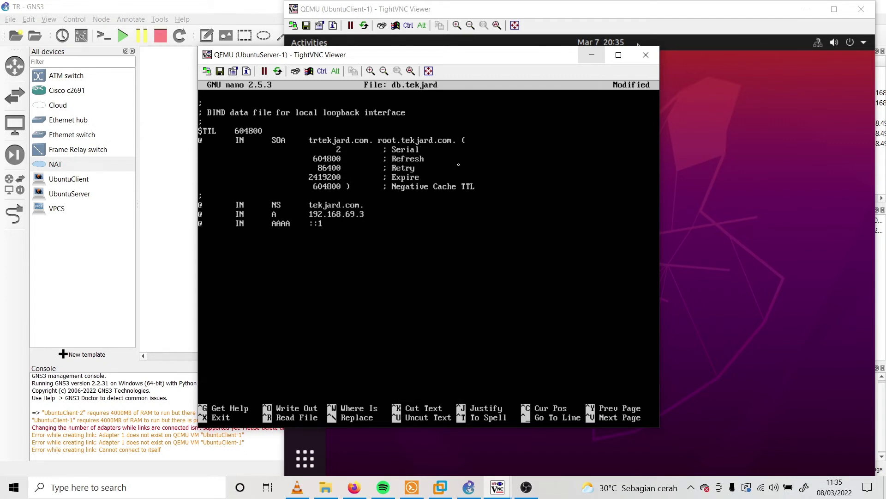
pyautogui.write('tekjard.com')
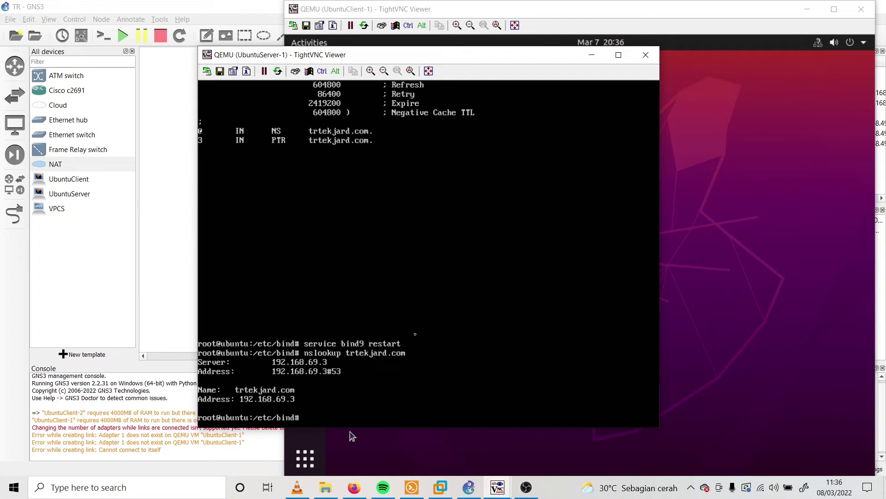
# Launch Firefox on the Ubuntu client and try trtekjard.com, then the TR Tekjar D page at 192.168.69.3
pyautogui.click(353, 436)
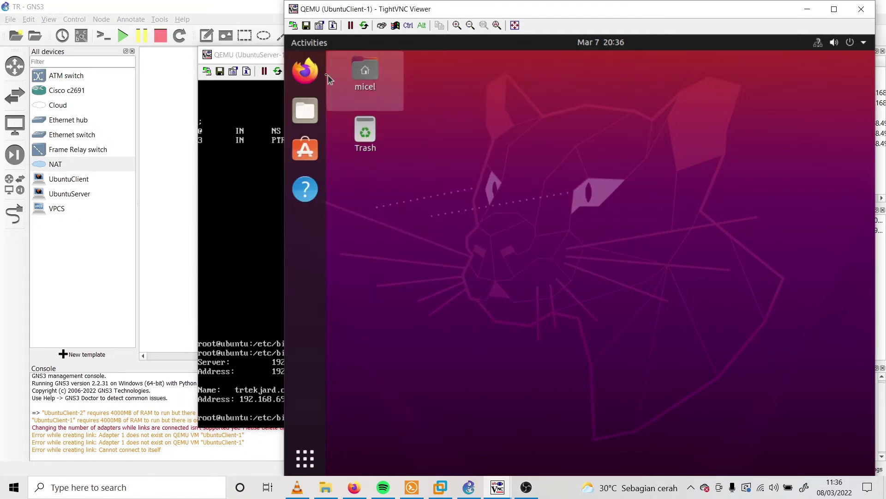
pyautogui.click(305, 70)
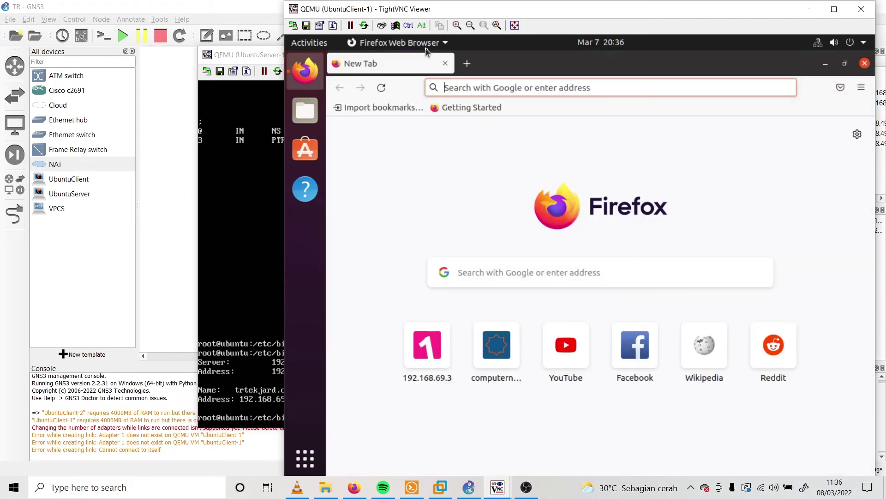
pyautogui.write('trtekj')
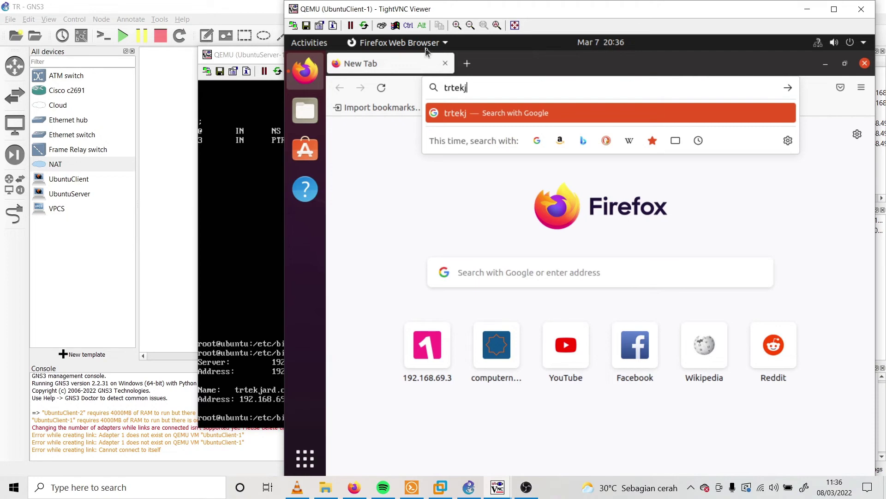
pyautogui.write('ard.com')
pyautogui.press('Return')
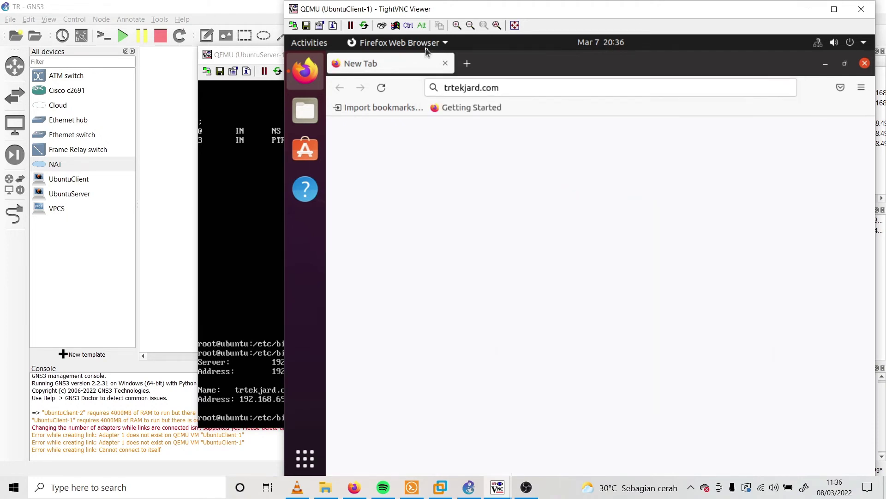
pyautogui.click(572, 94)
pyautogui.click(494, 116)
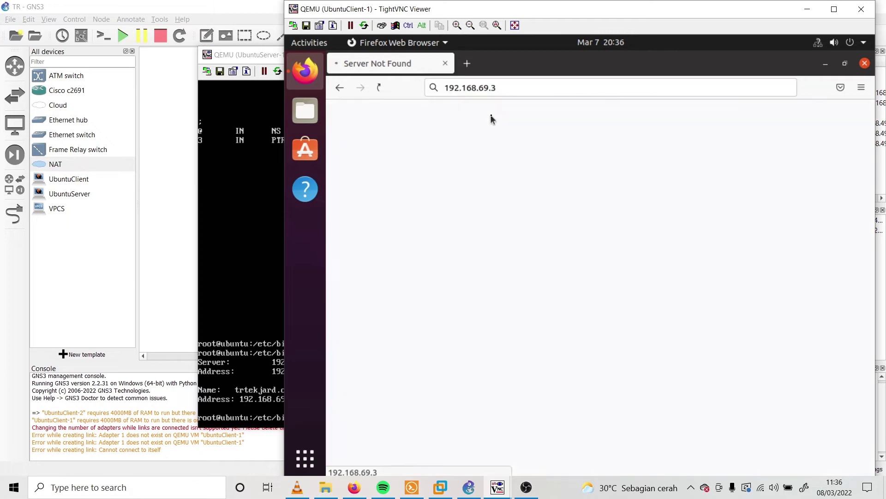
# Load trtekjard.com in a new Firefox tab
pyautogui.click(467, 63)
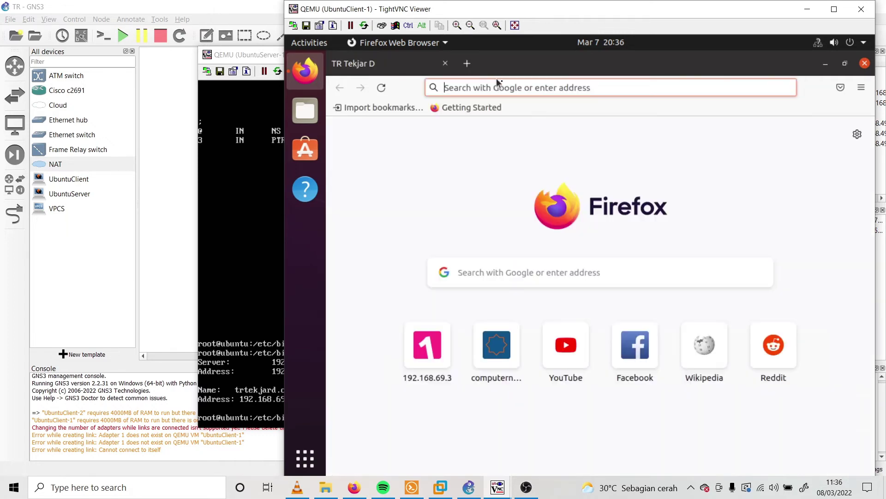
pyautogui.write('trt')
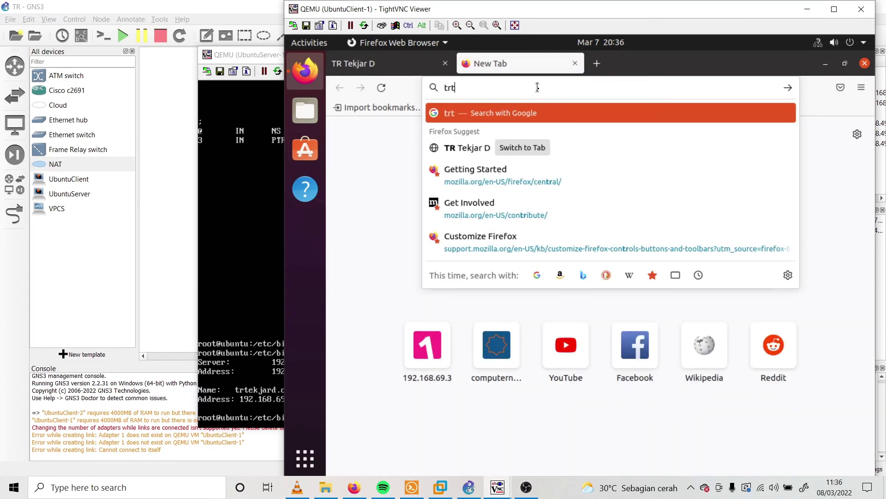
pyautogui.press('BackSpace')
pyautogui.write('t')
pyautogui.write('ek')
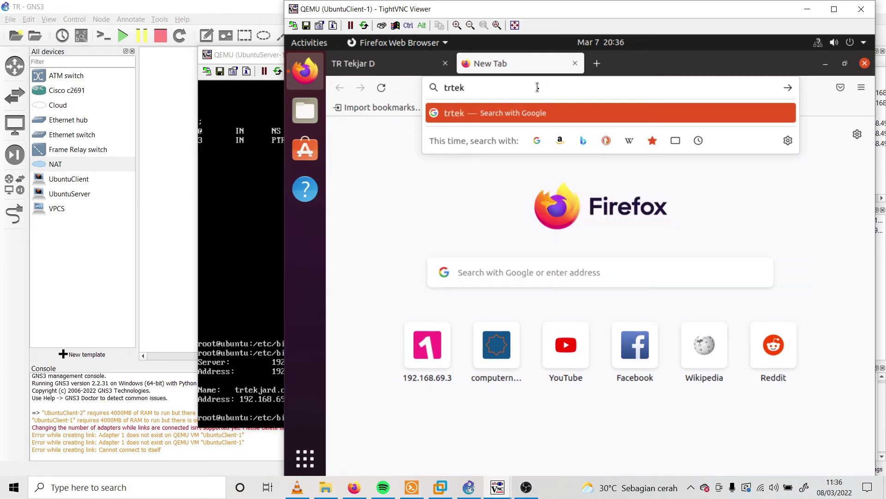
pyautogui.write('jard.com')
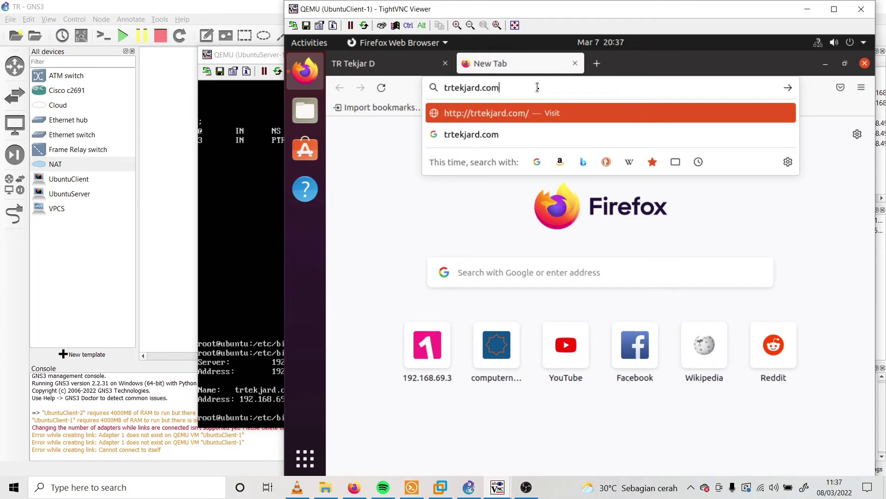
pyautogui.press('Return')
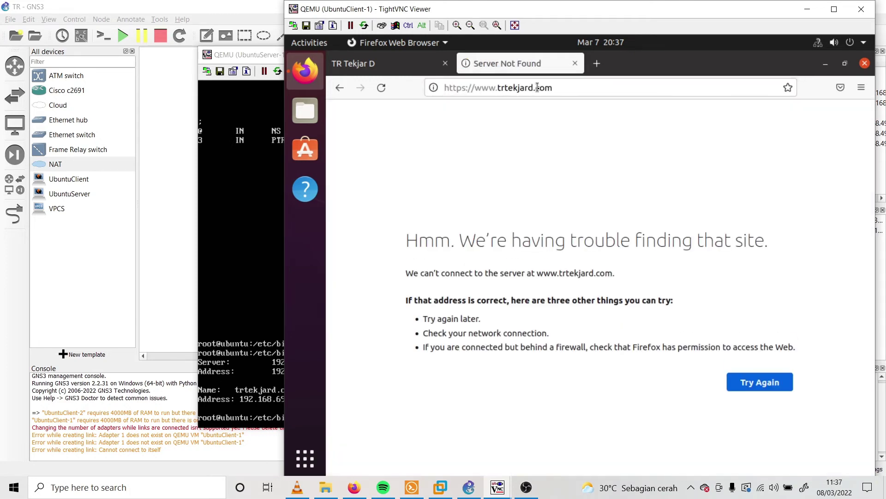
pyautogui.click(256, 244)
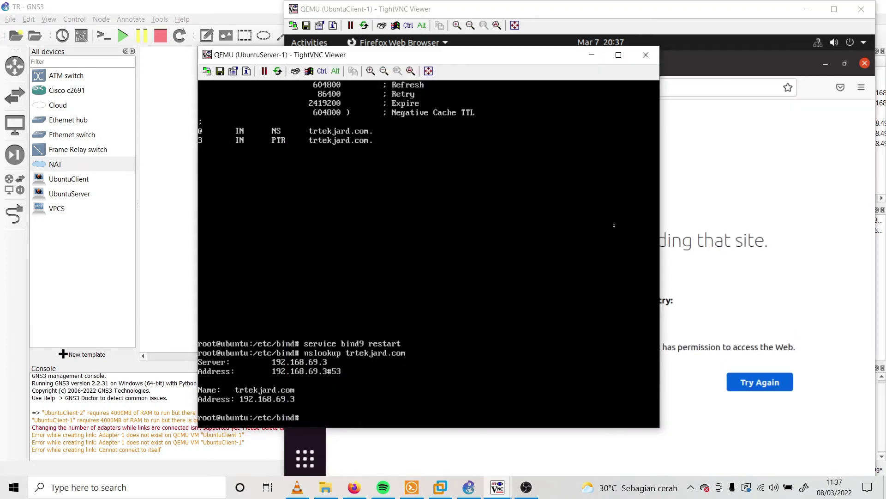
pyautogui.click(735, 230)
pyautogui.click(601, 89)
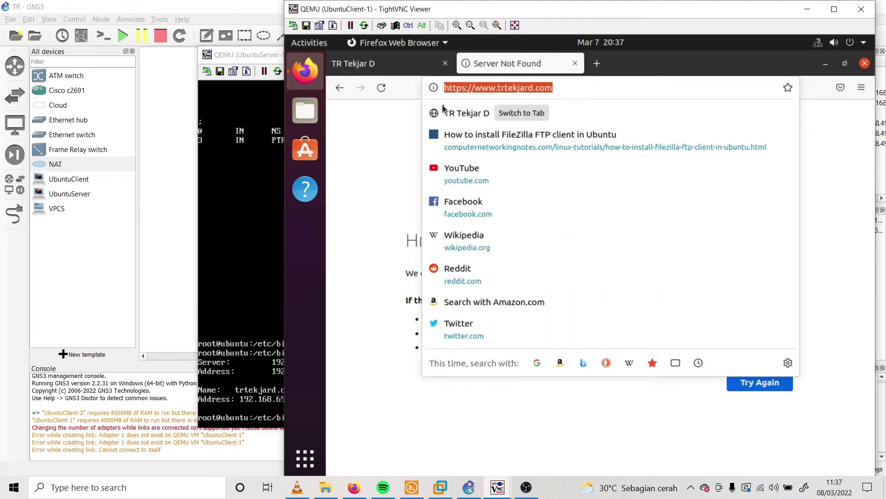
pyautogui.click(381, 88)
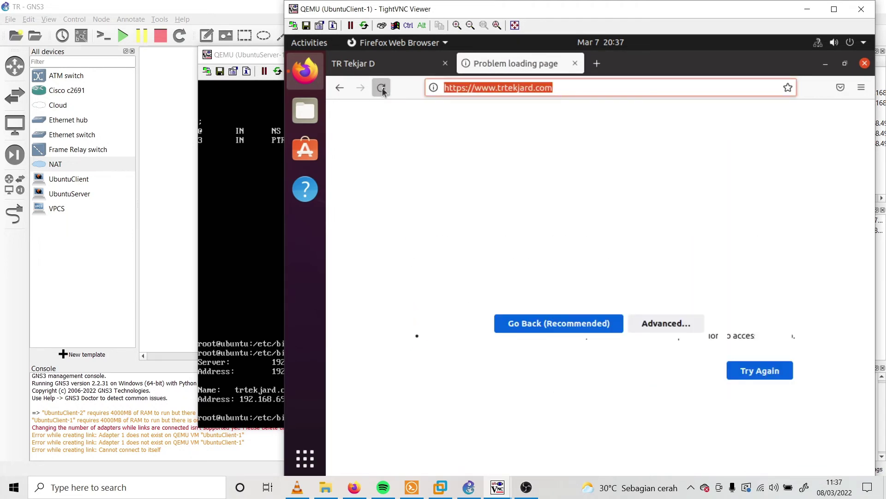
# Restart Firefox and load trtekjard.com again, still getting Server Not Found
pyautogui.click(865, 63)
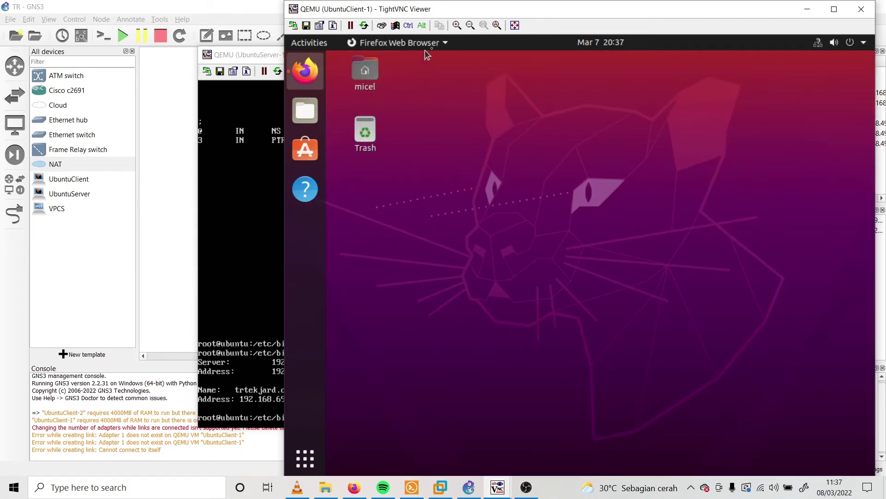
pyautogui.write('tr')
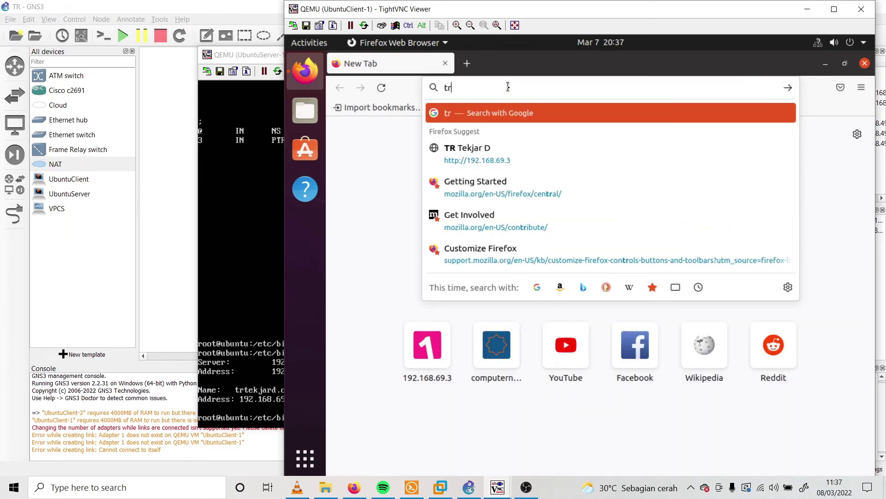
pyautogui.press('Down')
pyautogui.press('Up')
pyautogui.write('tekjar.com')
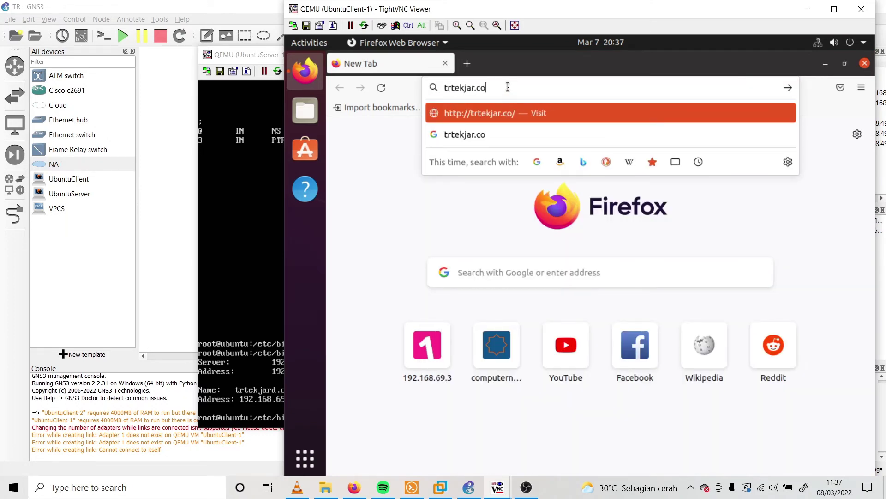
pyautogui.press('BackSpace')
pyautogui.press('BackSpace')
pyautogui.press('BackSpace')
pyautogui.press('BackSpace')
pyautogui.write('d.com')
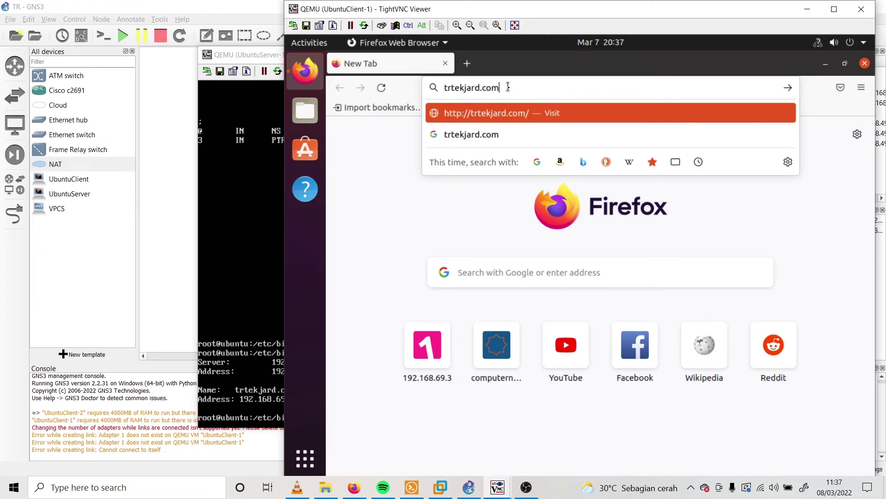
pyautogui.press('Return')
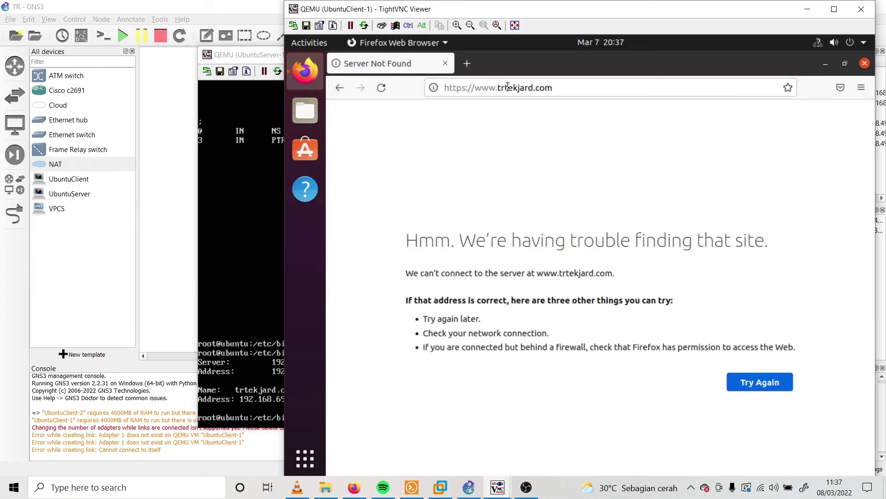
pyautogui.click(507, 88)
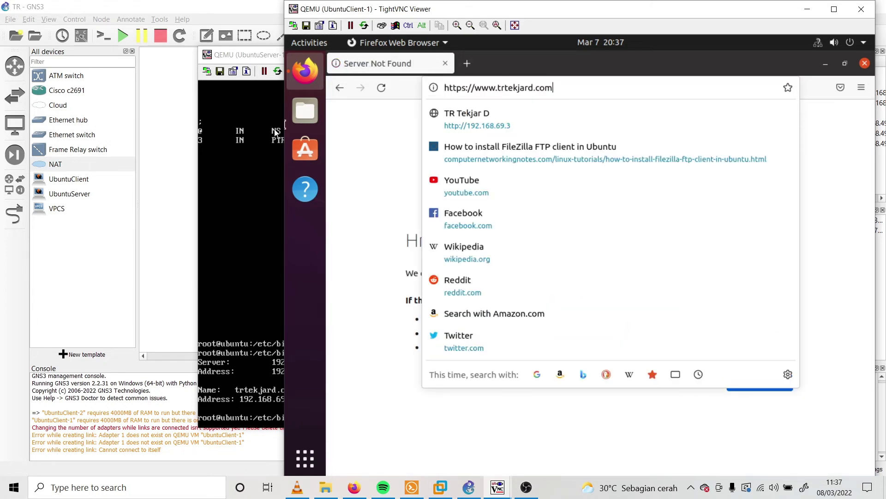
pyautogui.hotkey('ctrl', 'a')
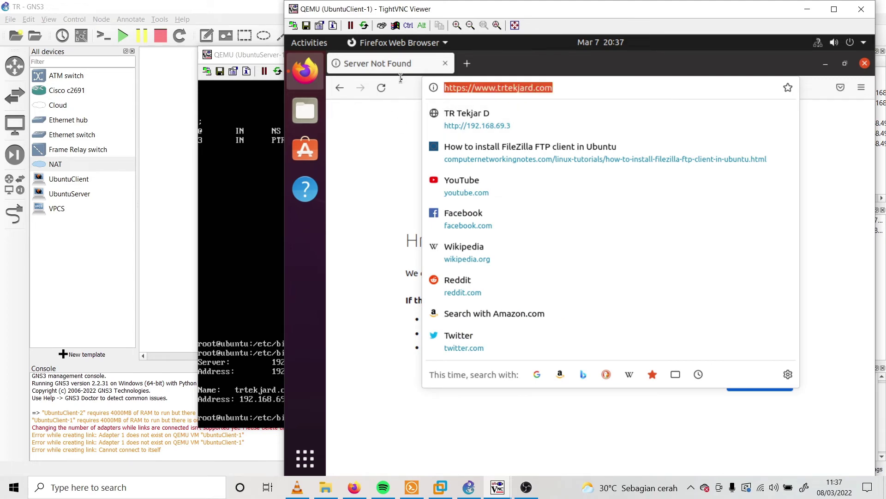
pyautogui.click(522, 493)
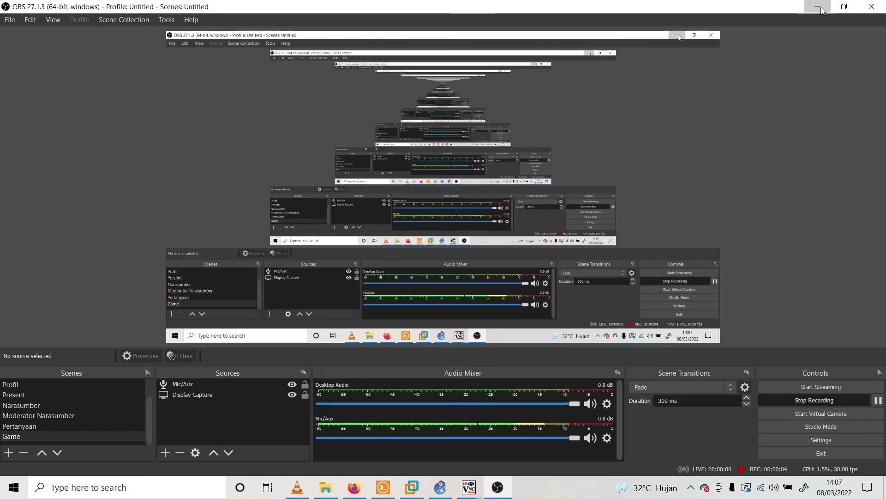
# Minimize OBS and move the TightVNC server terminal window to the left
pyautogui.click(821, 10)
pyautogui.moveTo(525, 36); pyautogui.dragTo(315, 17)
pyautogui.click(463, 490)
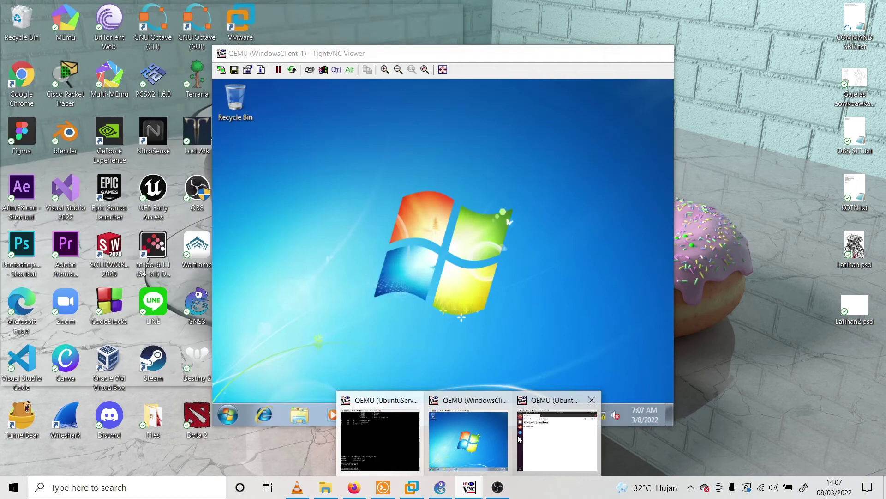
# Bring the Ubuntu client's Firefox forward, reposition it, and check the loaded trtekjard.com address
pyautogui.click(529, 435)
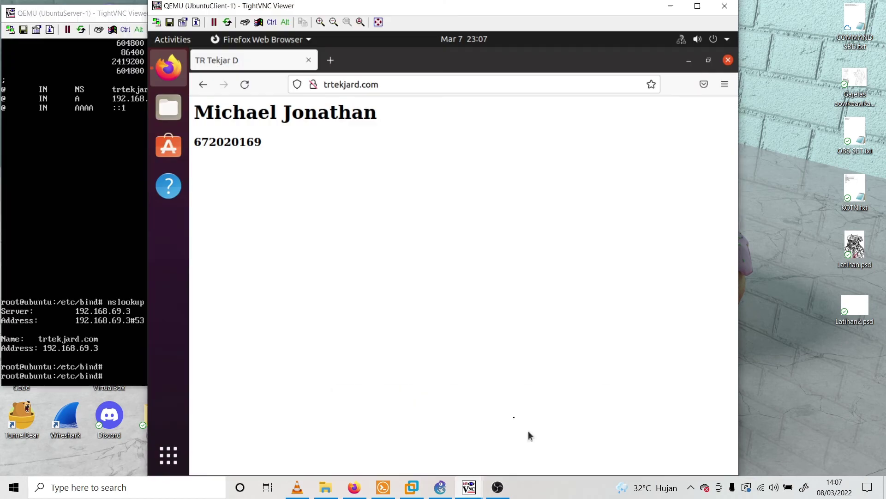
pyautogui.moveTo(453, 36); pyautogui.dragTo(607, 40)
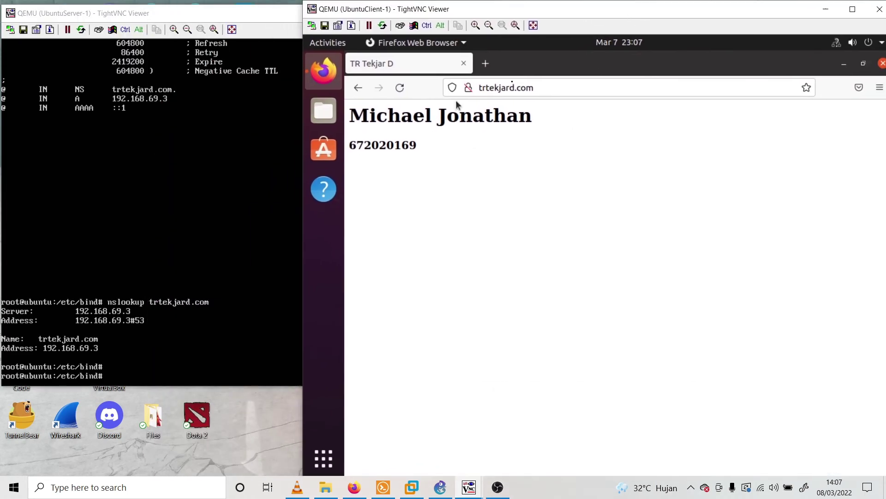
pyautogui.moveTo(687, 8)
pyautogui.mouseDown()
pyautogui.moveTo(646, 8)
pyautogui.moveTo(674, 11)
pyautogui.mouseUp()
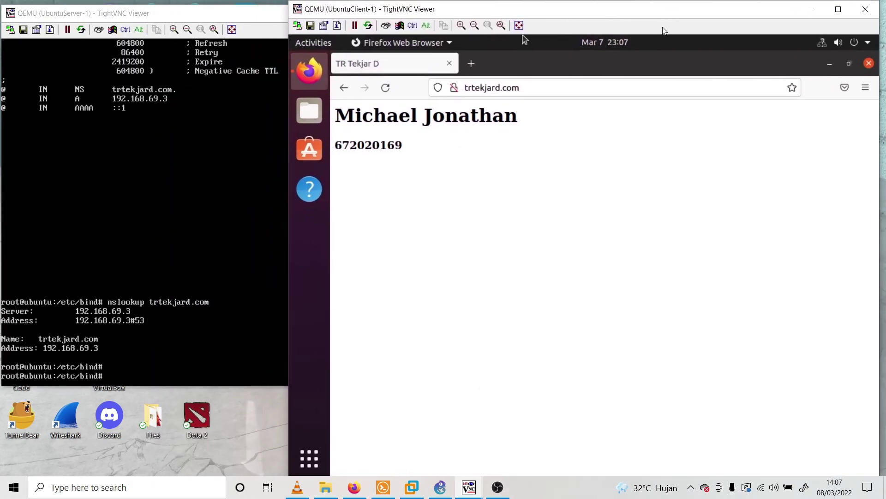
pyautogui.click(576, 88)
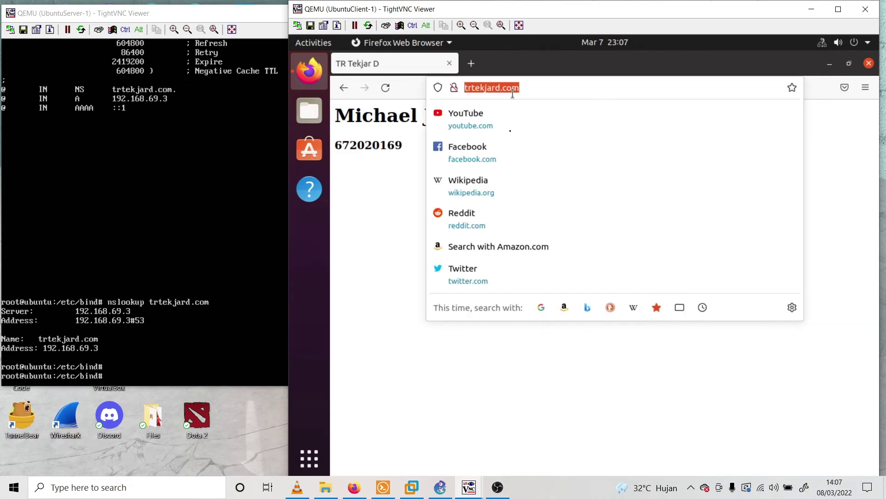
pyautogui.click(454, 487)
pyautogui.moveTo(469, 487)
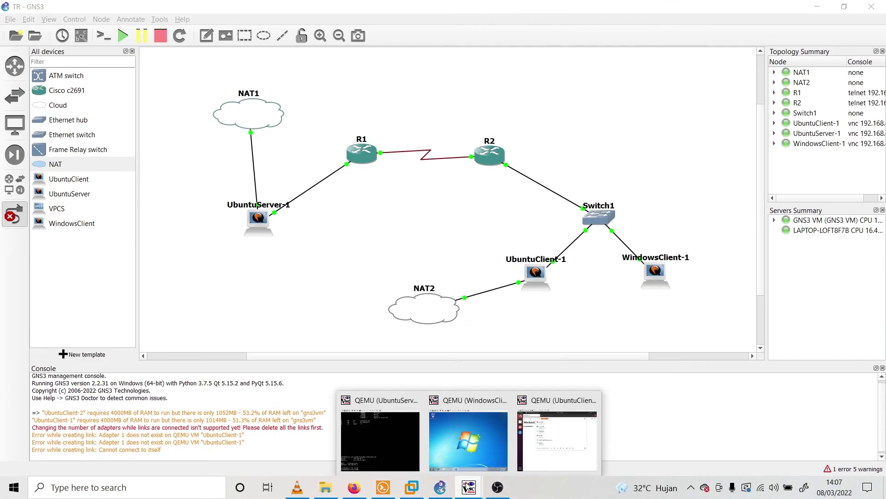
pyautogui.click(558, 439)
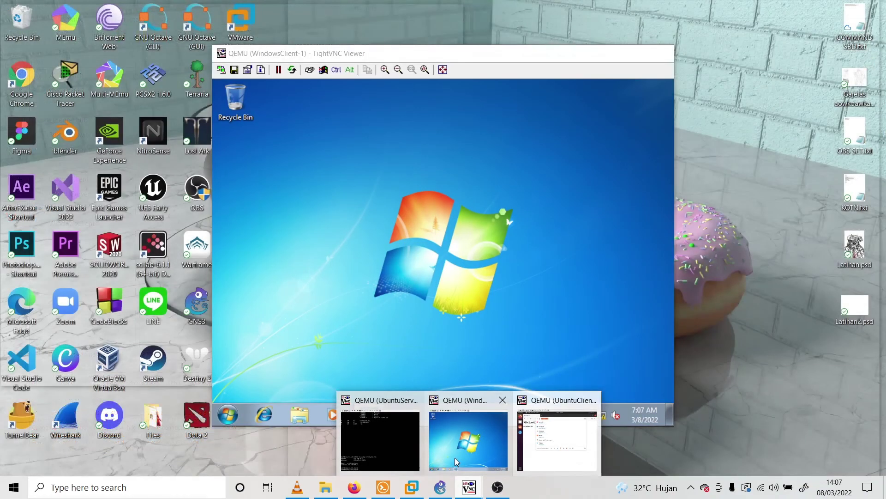
# Bring the Windows client viewer forward and close its leftover Network and Sharing Center and Control Panel windows
pyautogui.click(455, 458)
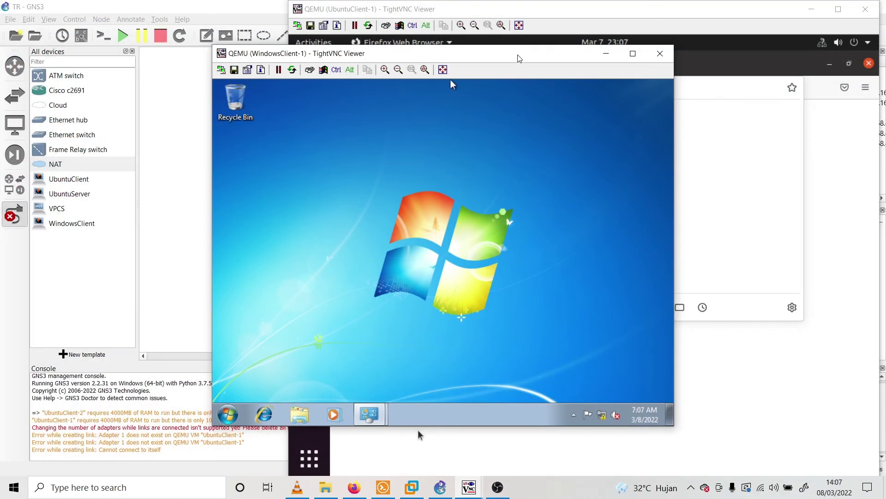
pyautogui.click(246, 85)
pyautogui.moveTo(354, 53); pyautogui.dragTo(212, 87)
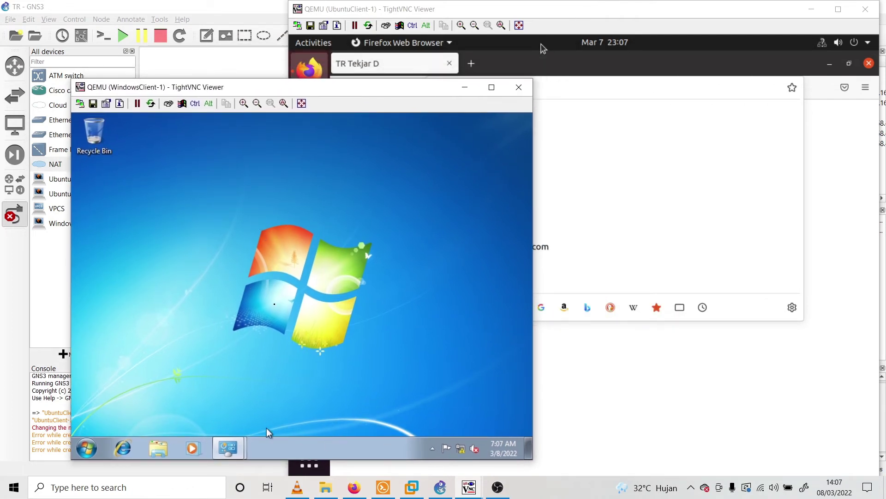
pyautogui.moveTo(238, 450)
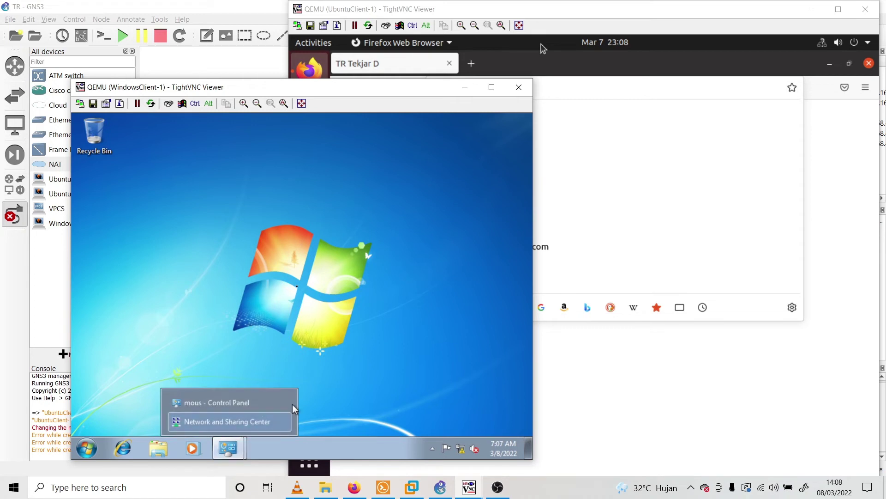
pyautogui.click(283, 422)
pyautogui.click(283, 422)
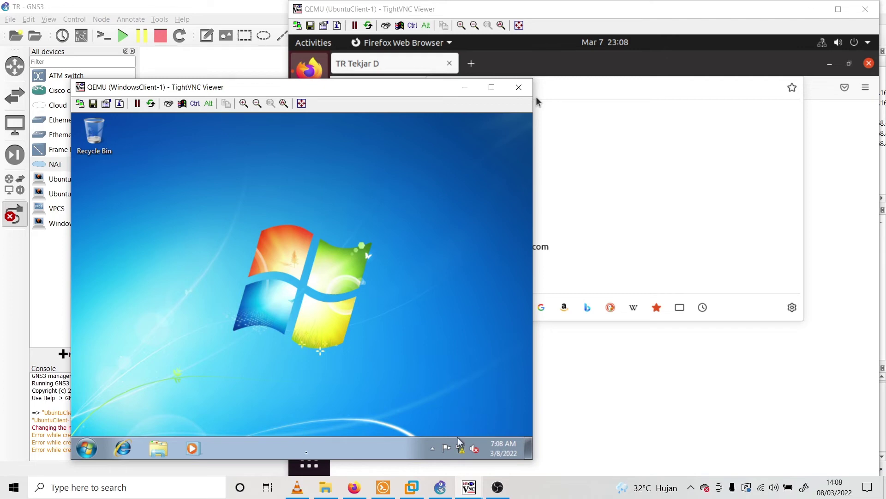
# Maximize the Windows client viewer and show its network connection status
pyautogui.moveTo(461, 449)
pyautogui.moveTo(305, 90); pyautogui.dragTo(388, 3)
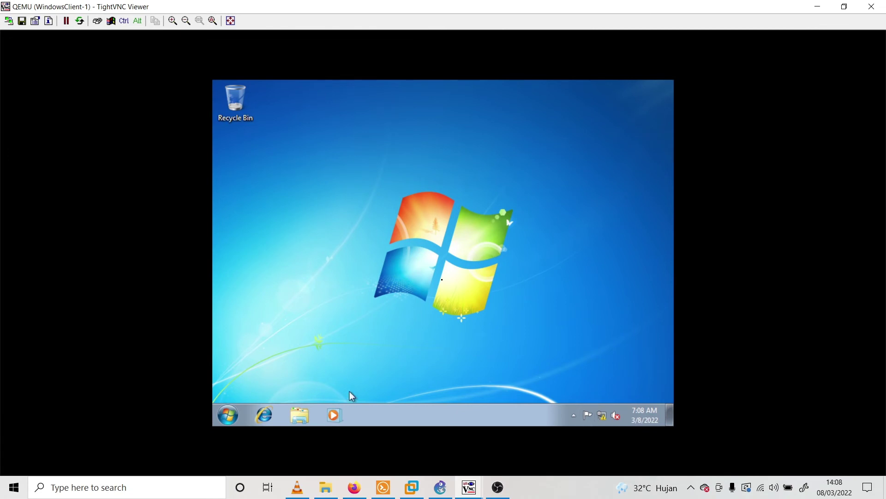
pyautogui.click(602, 413)
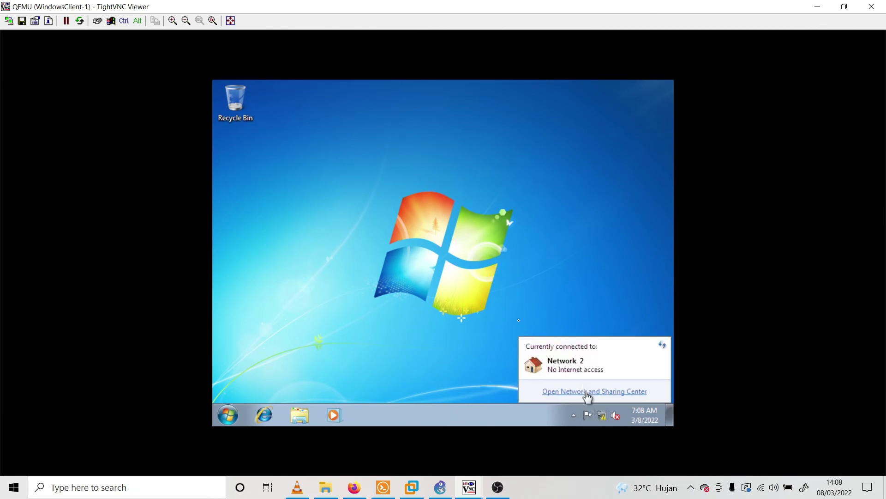
# Open the TCP/IPv4 properties of Local Area Connection 2 from Network and Sharing Center
pyautogui.click(586, 393)
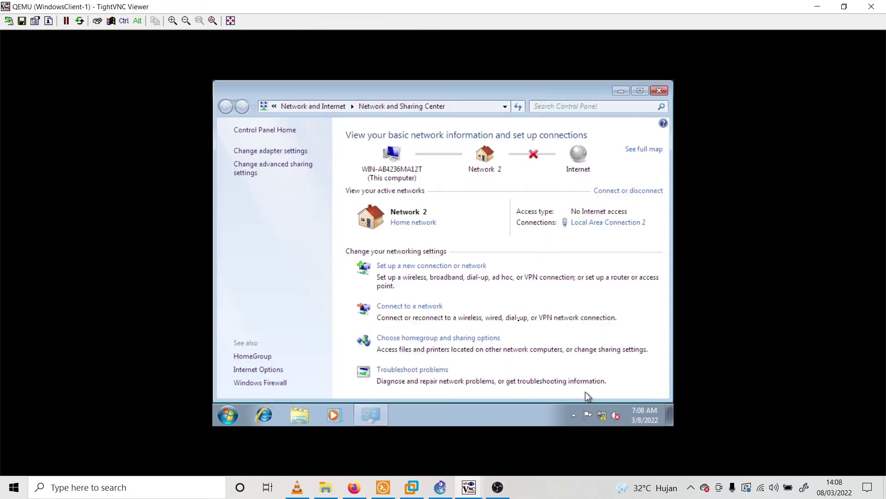
pyautogui.click(586, 223)
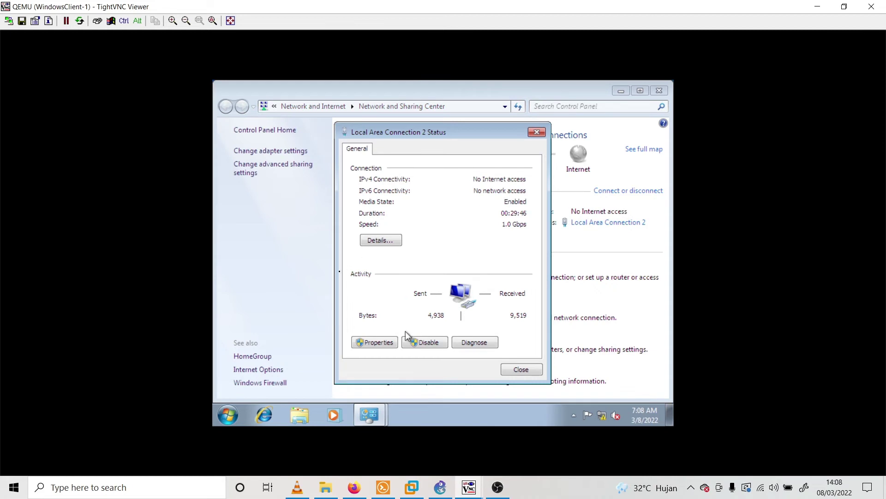
pyautogui.click(374, 342)
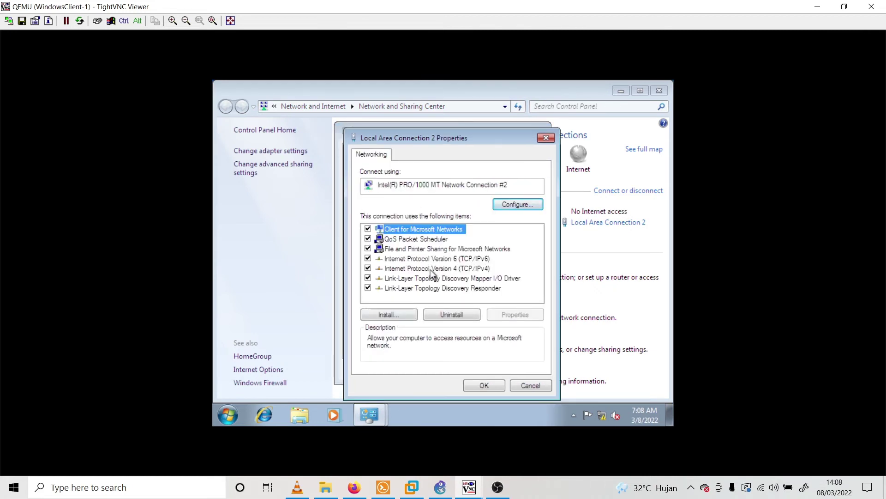
pyautogui.click(445, 270)
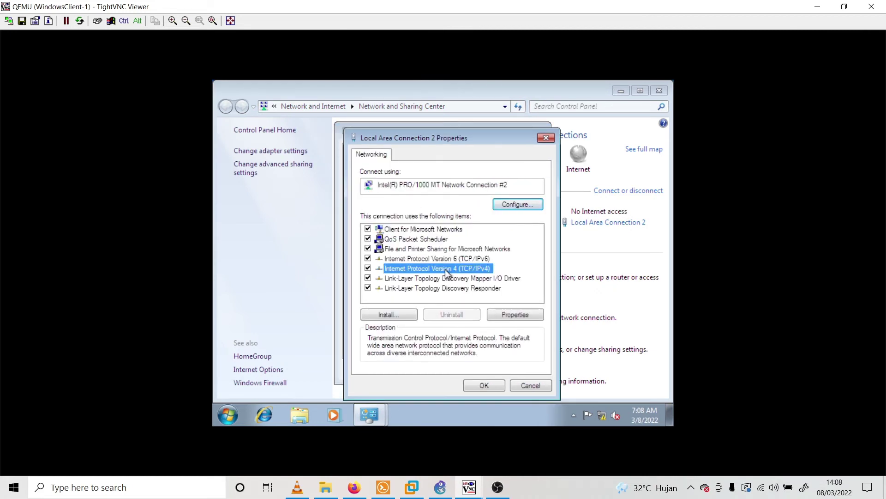
pyautogui.click(517, 314)
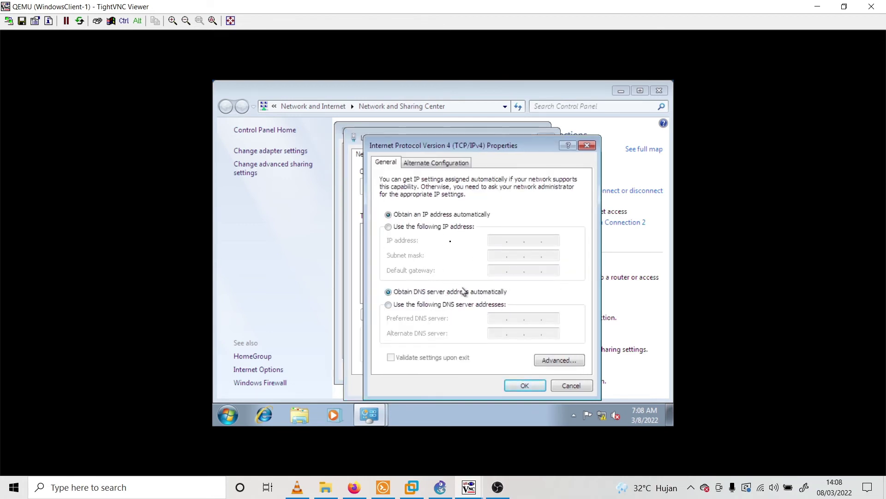
# Try loading trtekjard.com in Internet Explorer, which cannot display the page
pyautogui.click(262, 417)
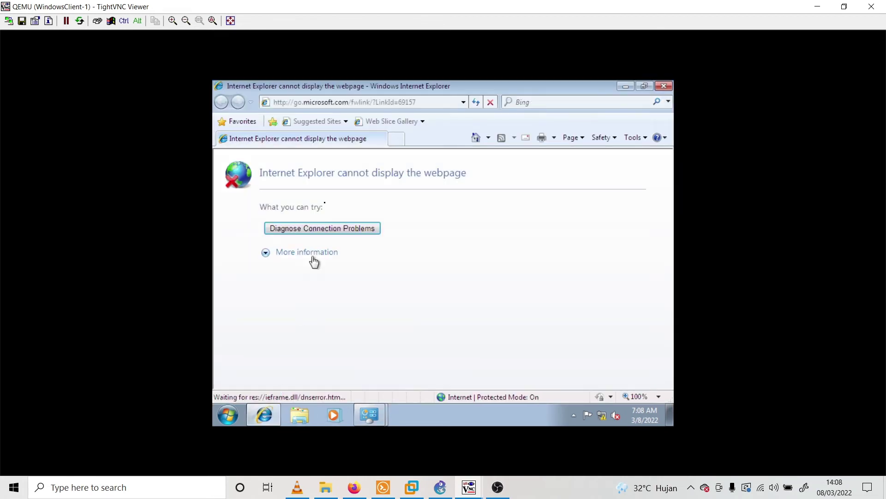
pyautogui.click(400, 102)
pyautogui.write('trtekjar')
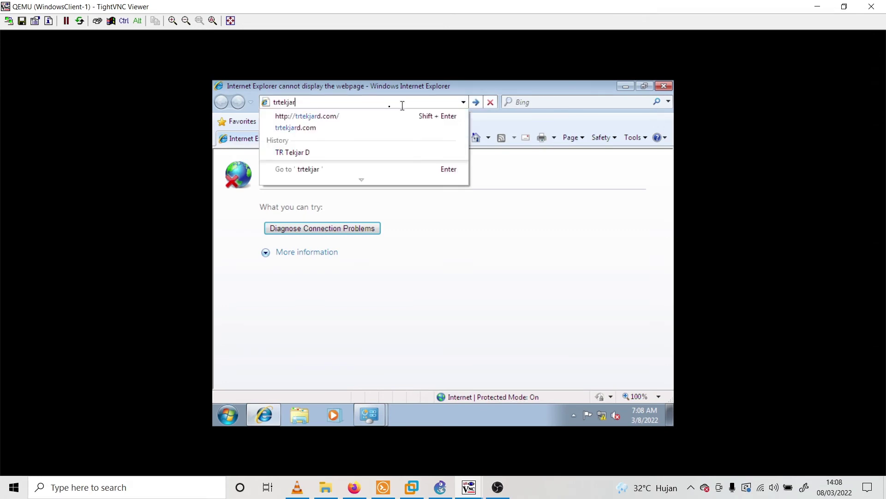
pyautogui.press('Down')
pyautogui.press('Return')
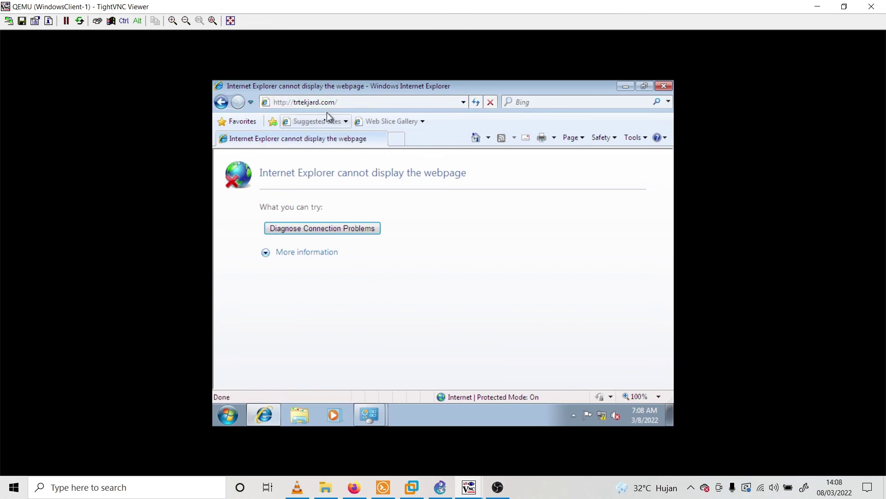
pyautogui.moveTo(370, 412)
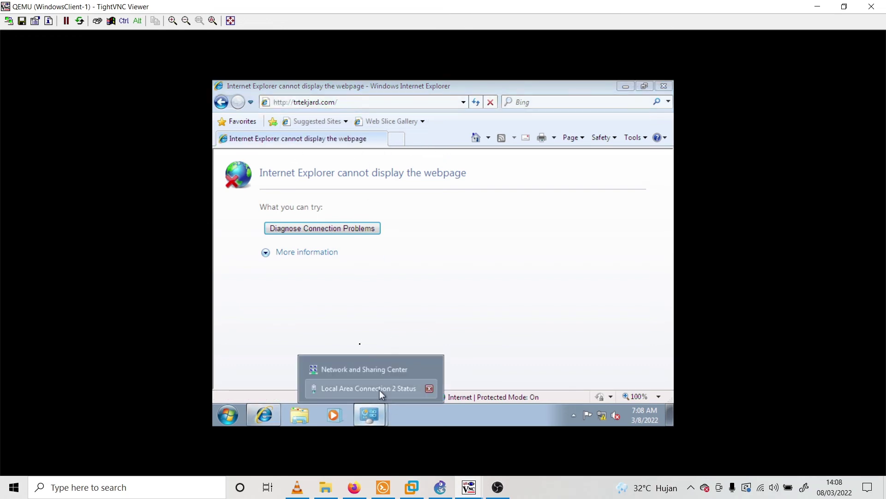
pyautogui.click(369, 388)
# Use manual DNS with 192.168.69.3 as preferred server, confirm, and close the connection windows
pyautogui.click(475, 303)
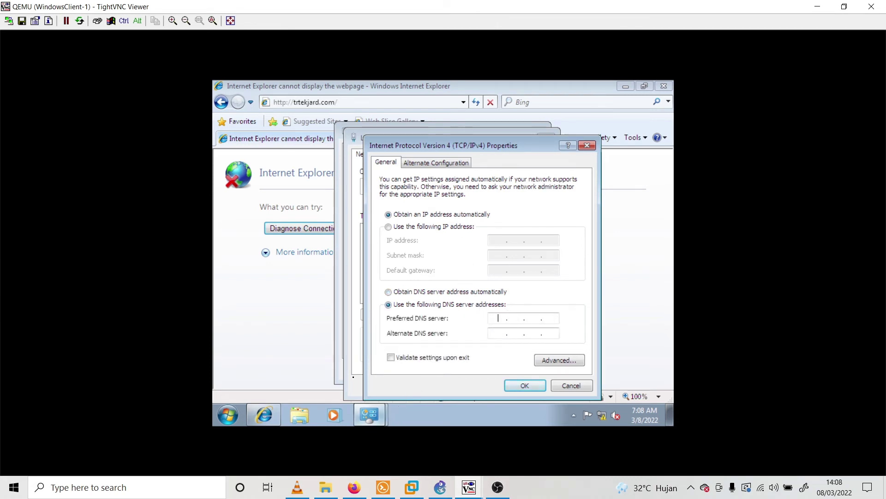
pyautogui.moveTo(448, 147); pyautogui.dragTo(427, 133)
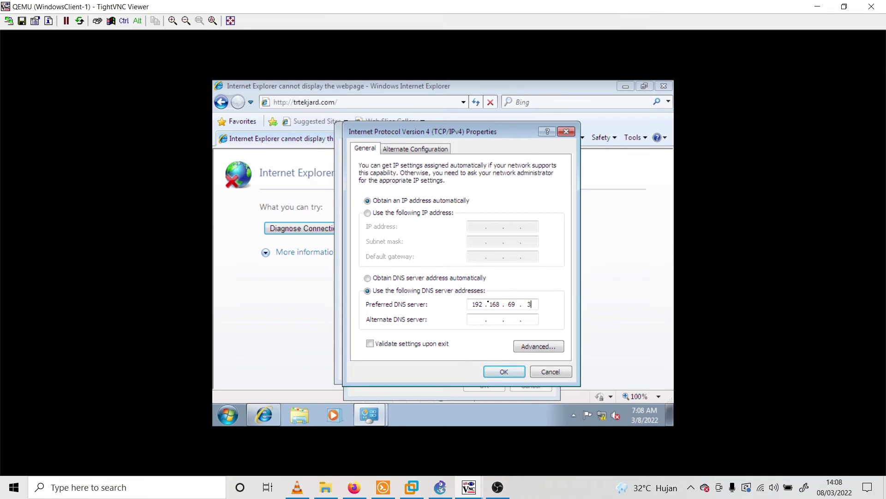
pyautogui.click(504, 372)
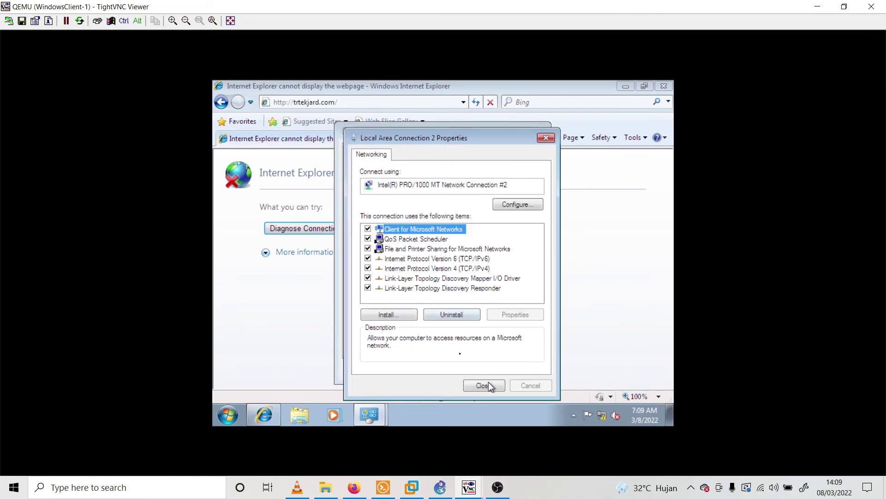
pyautogui.click(488, 384)
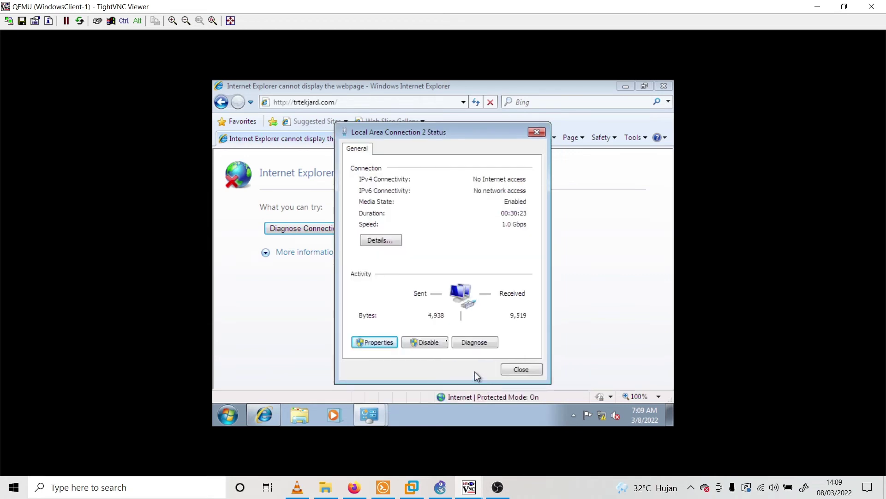
pyautogui.click(535, 368)
pyautogui.click(369, 102)
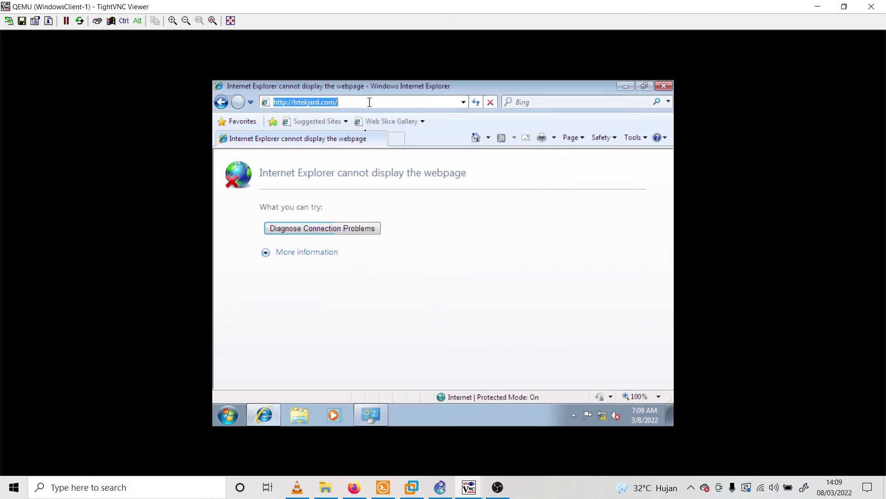
# Reload trtekjard.com to show the TR Tekjar D page, then maximize the Ubuntu client console
pyautogui.press('Return')
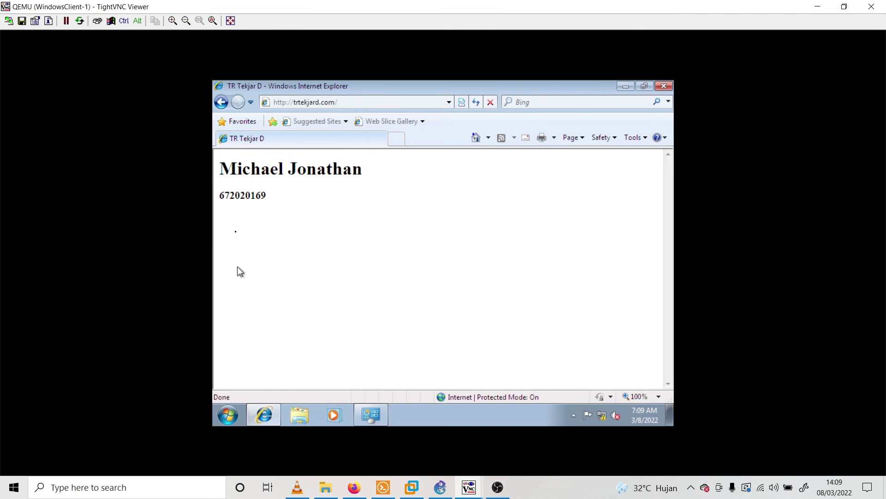
pyautogui.click(845, 6)
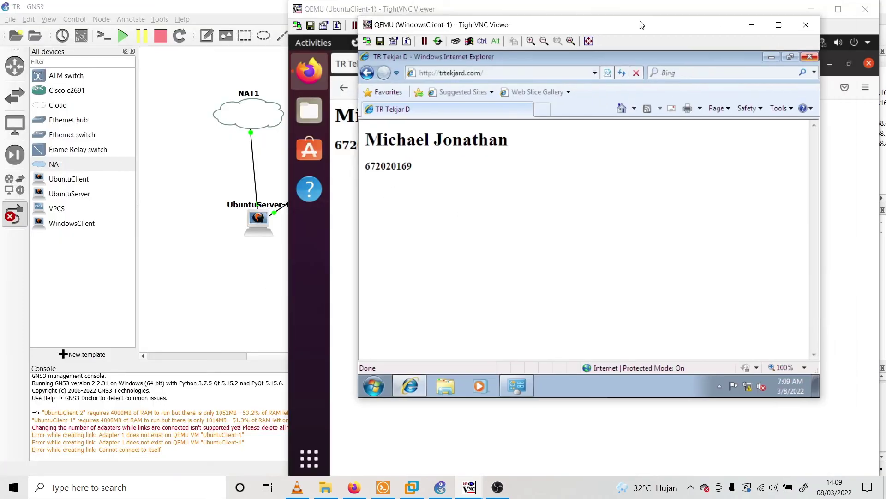
pyautogui.moveTo(641, 25); pyautogui.dragTo(401, 61)
pyautogui.click(635, 48)
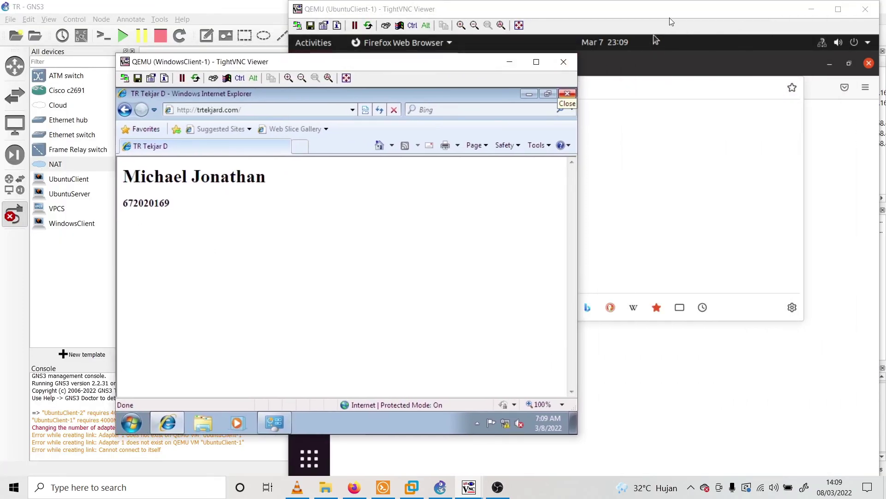
pyautogui.doubleClick(677, 16)
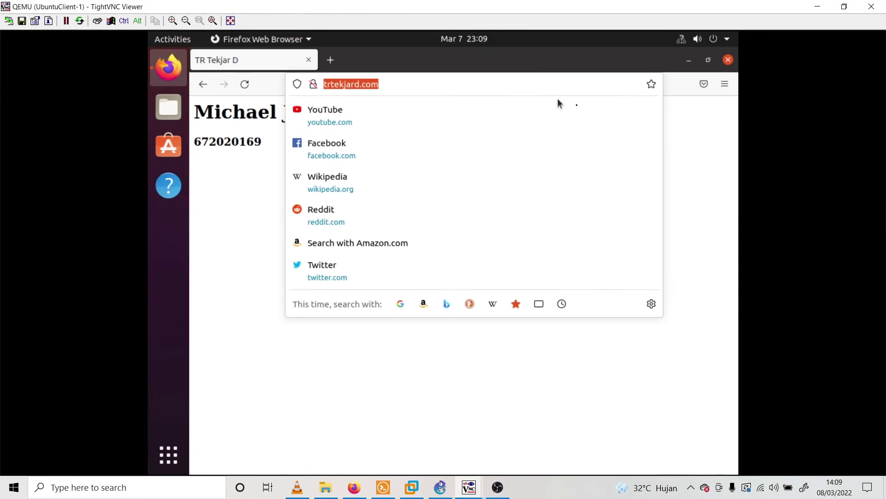
pyautogui.click(685, 210)
pyautogui.click(434, 90)
pyautogui.click(541, 82)
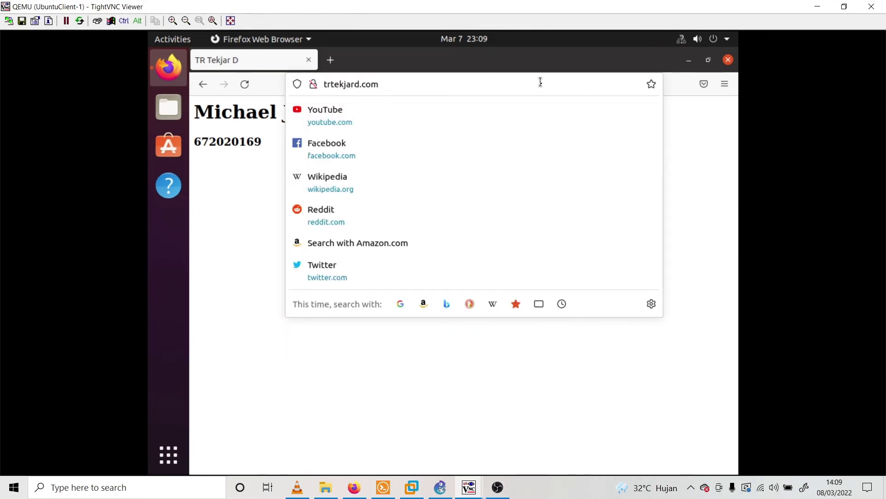
pyautogui.hotkey('ctrl', 'a')
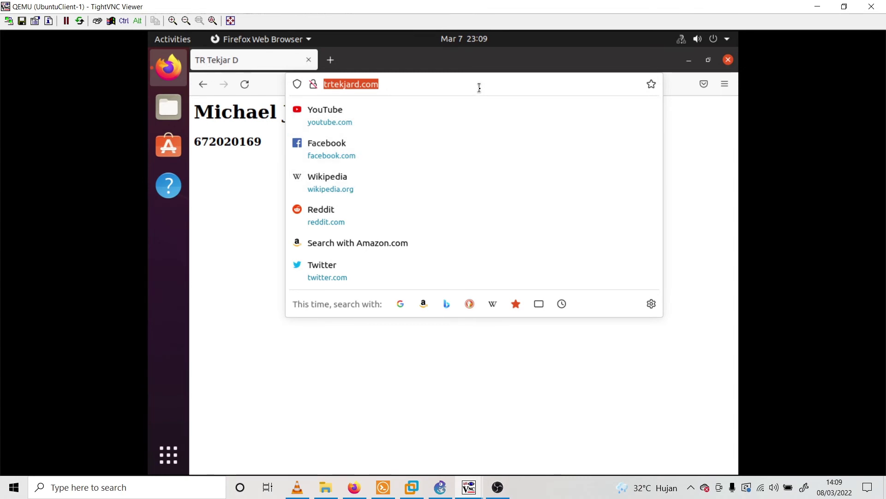
pyautogui.click(497, 83)
pyautogui.click(688, 127)
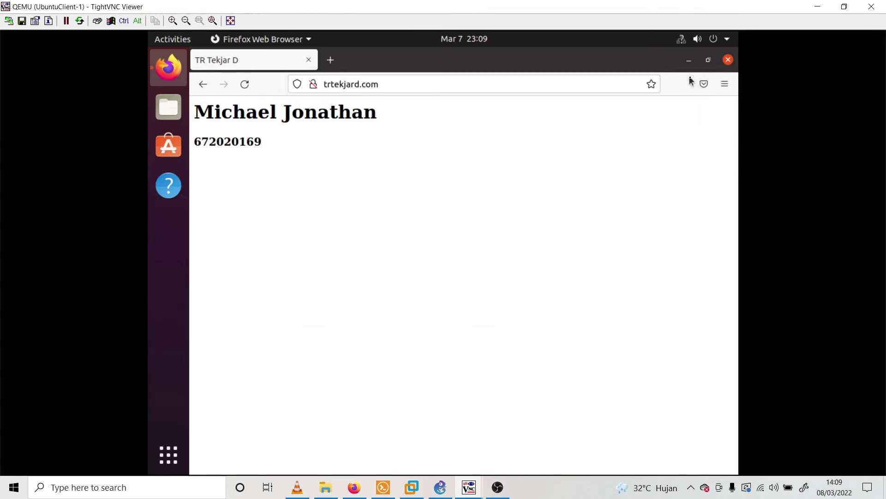
pyautogui.click(689, 59)
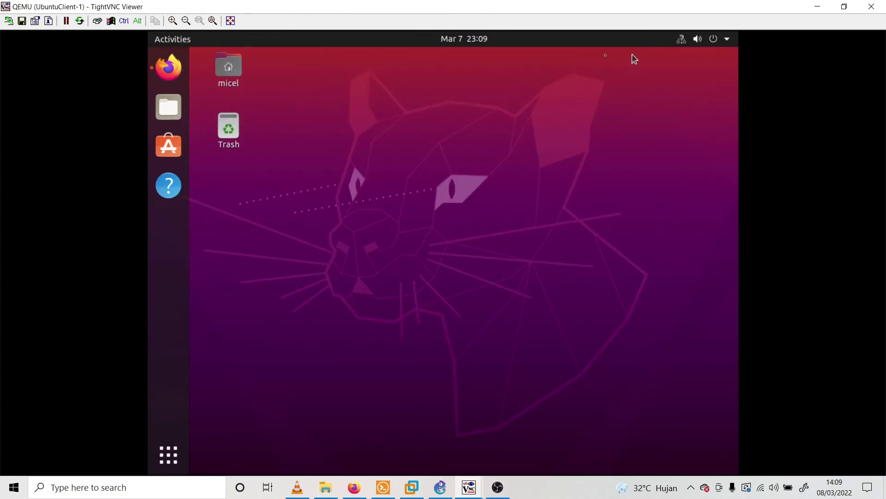
pyautogui.click(172, 447)
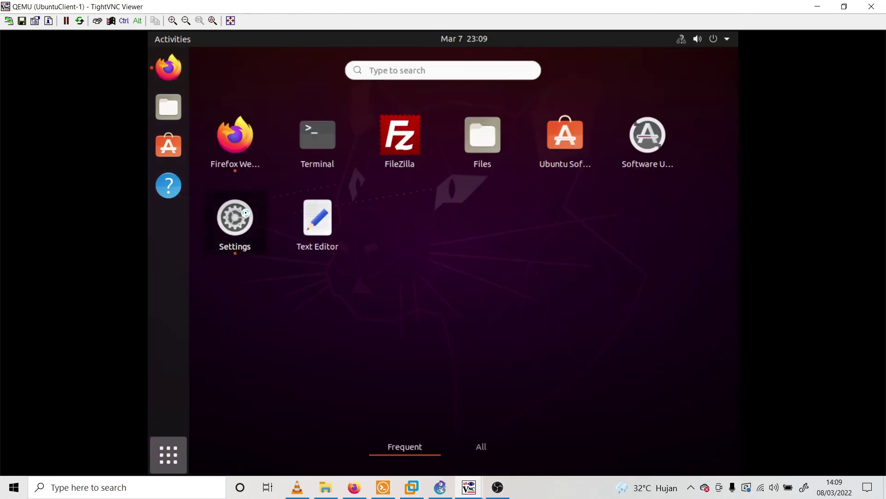
pyautogui.click(246, 212)
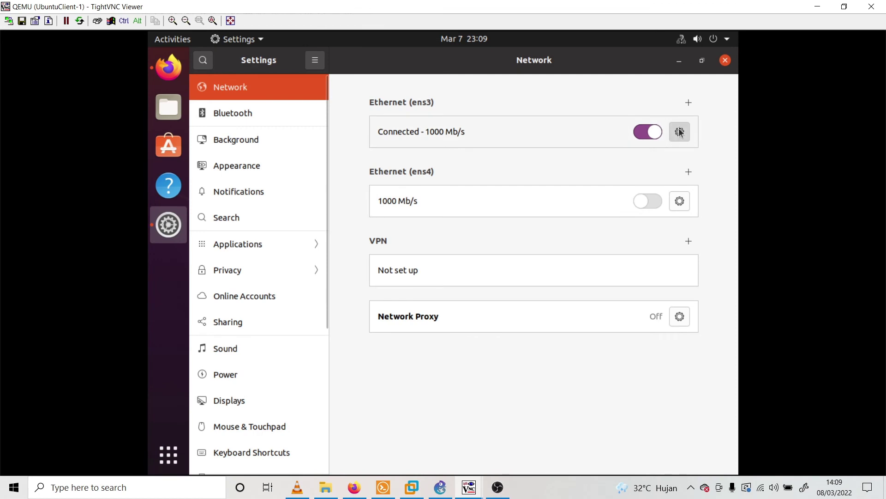
pyautogui.click(679, 132)
pyautogui.click(417, 161)
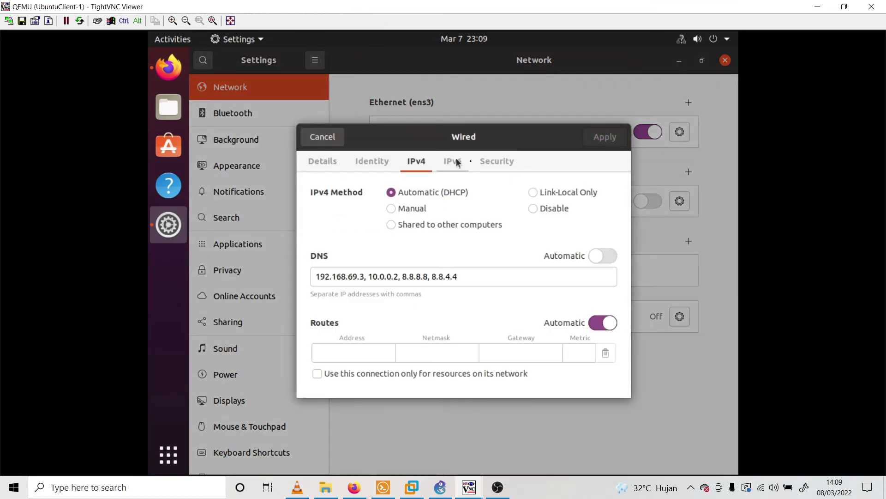
pyautogui.moveTo(473, 276); pyautogui.dragTo(280, 276)
pyautogui.click(471, 276)
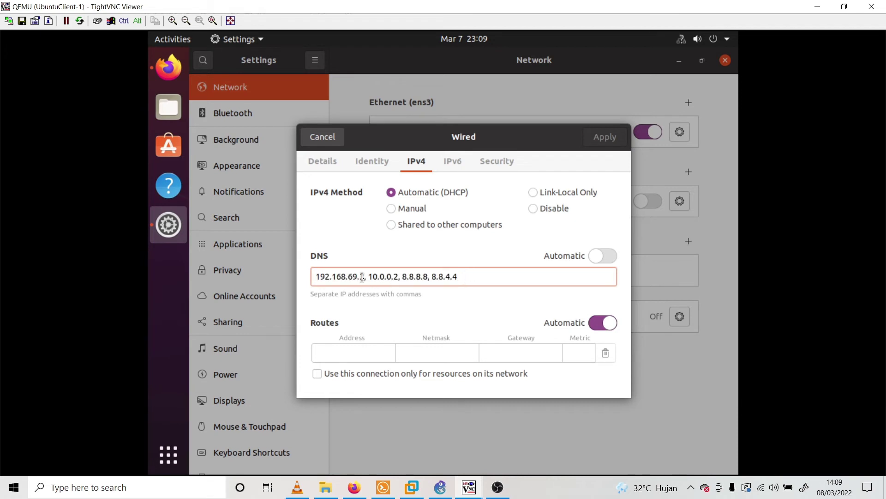
pyautogui.moveTo(368, 277); pyautogui.dragTo(291, 275)
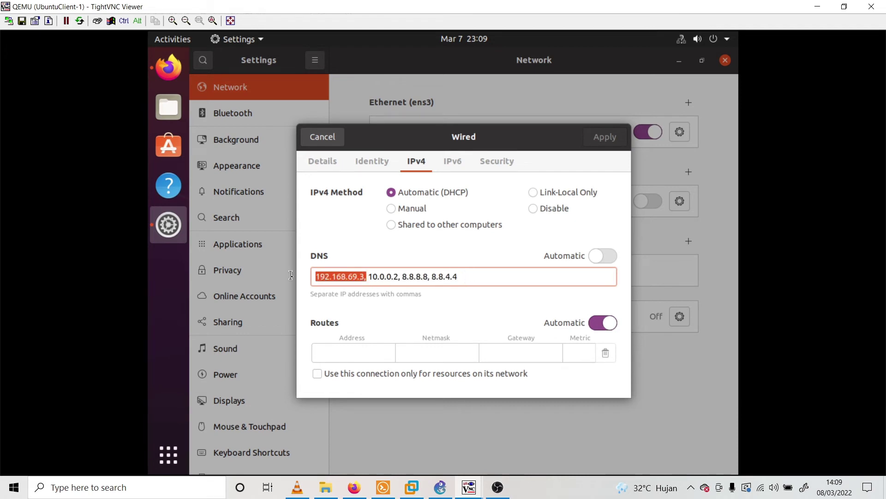
pyautogui.click(370, 279)
pyautogui.moveTo(462, 276); pyautogui.dragTo(366, 277)
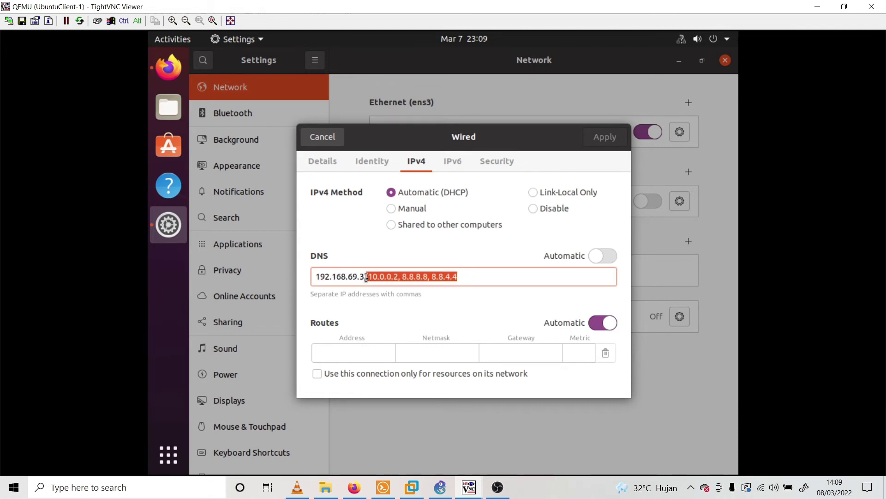
pyautogui.click(540, 283)
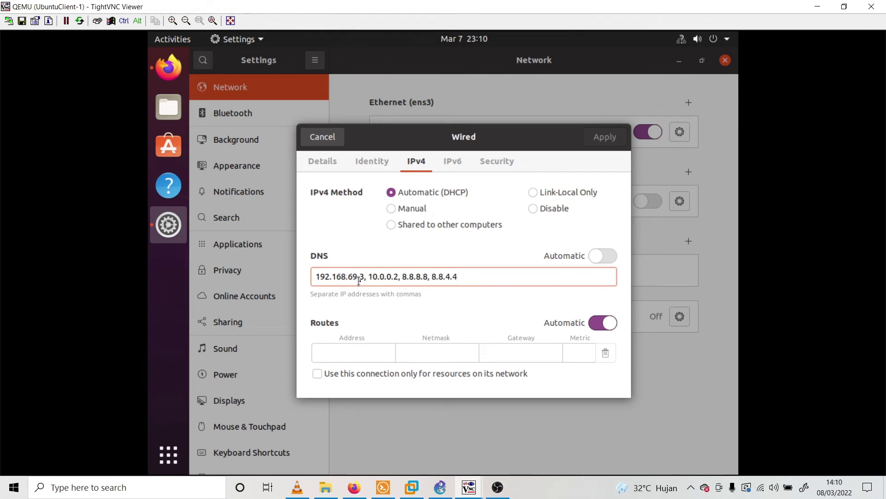
pyautogui.moveTo(368, 277); pyautogui.dragTo(414, 279)
pyautogui.moveTo(398, 277); pyautogui.dragTo(451, 277)
pyautogui.click(455, 277)
pyautogui.click(455, 277)
pyautogui.click(325, 136)
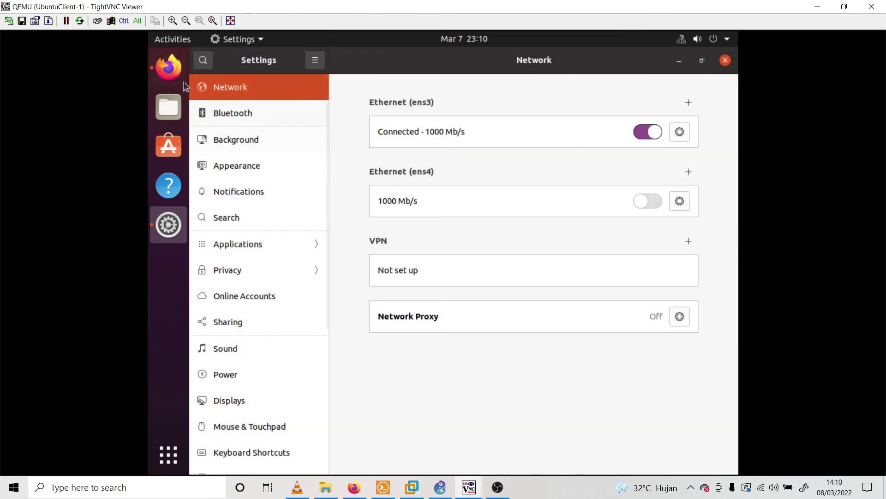
# Load trtekjard.com/phpmyadmin in the Ubuntu client's Firefox, then minimize that console
pyautogui.click(175, 73)
pyautogui.click(409, 83)
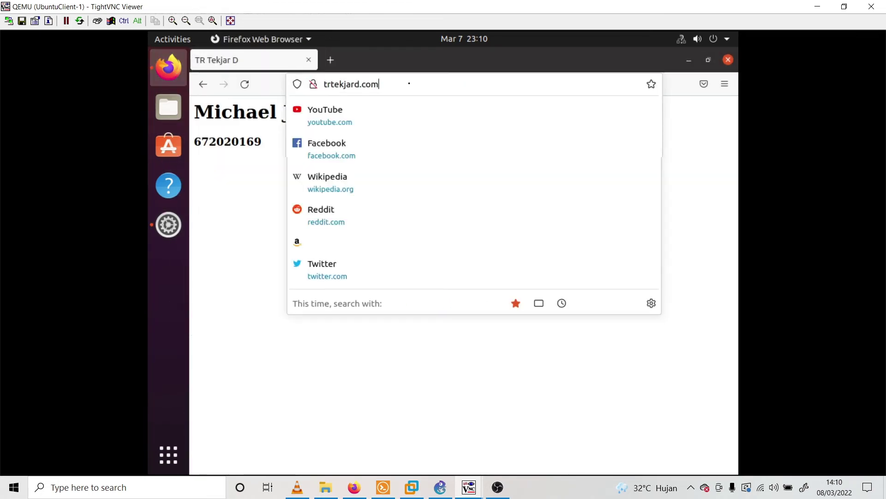
pyautogui.click(446, 86)
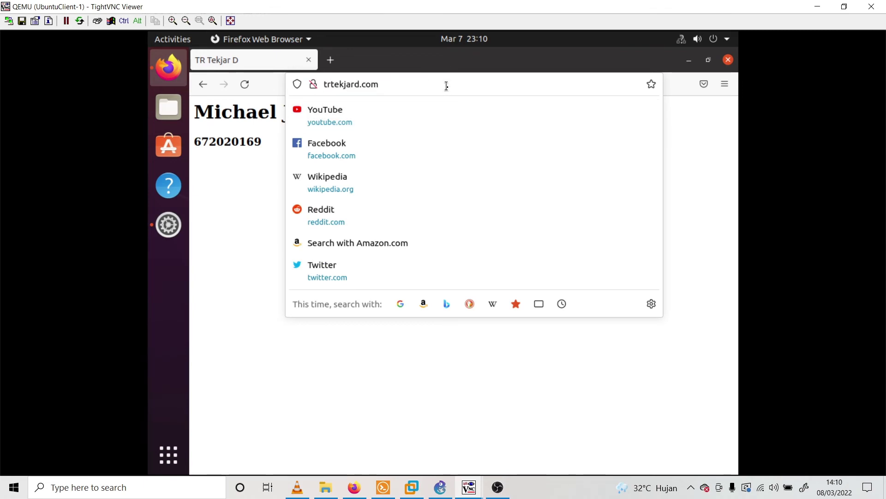
pyautogui.write('/php')
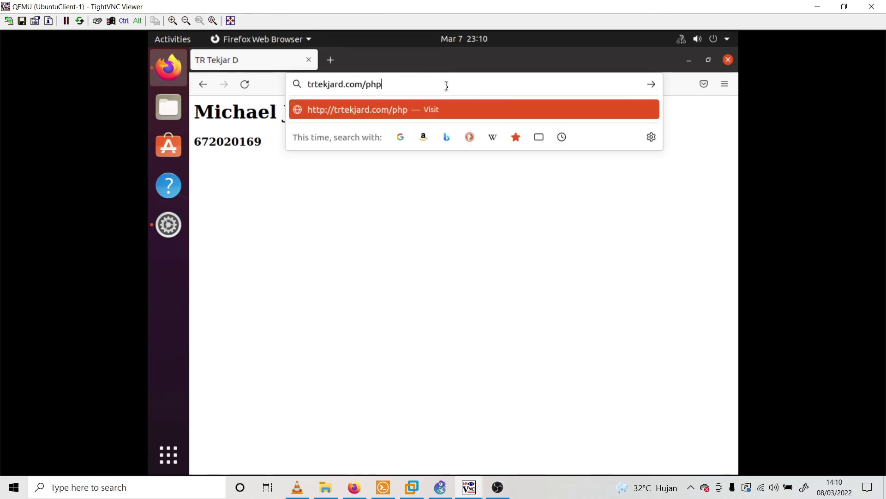
pyautogui.write('myadmin')
pyautogui.press('Return')
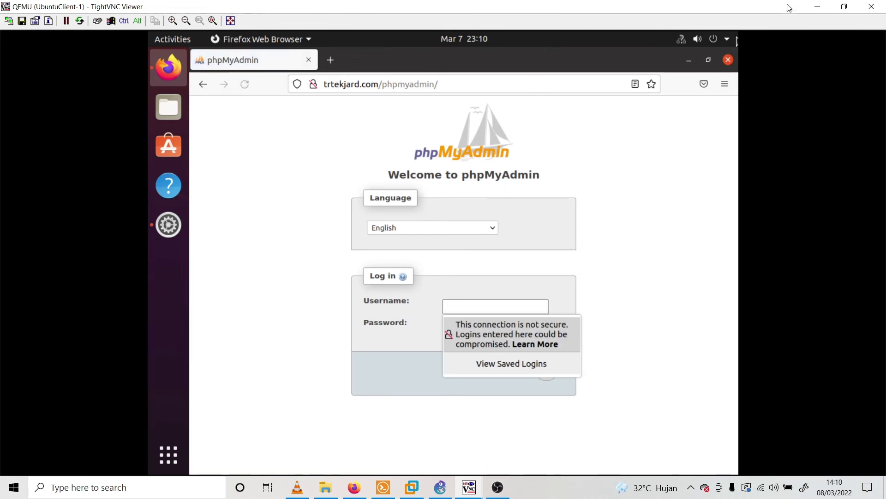
pyautogui.click(821, 6)
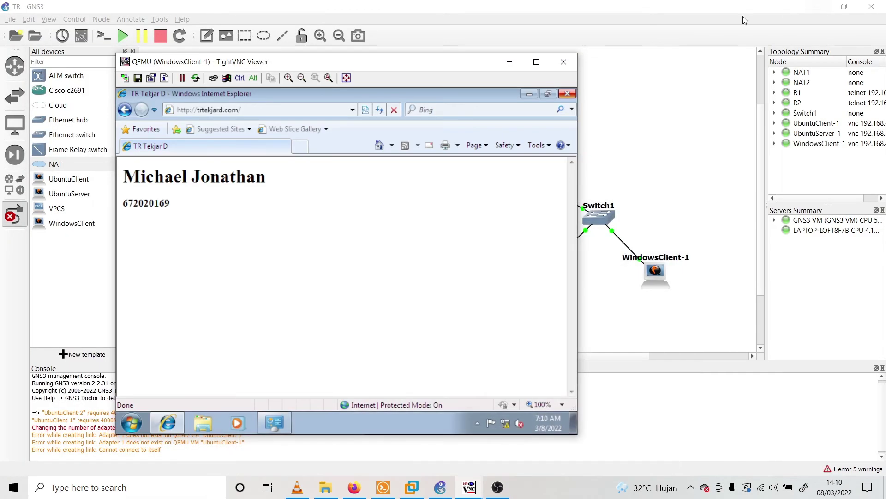
# Minimize the Windows client console and restore the UbuntuServer-1 console, repositioning it
pyautogui.click(510, 62)
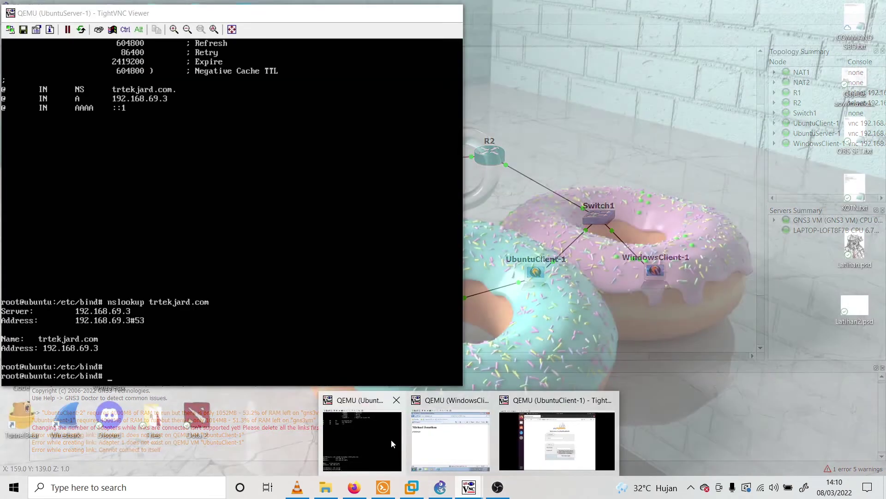
pyautogui.click(365, 439)
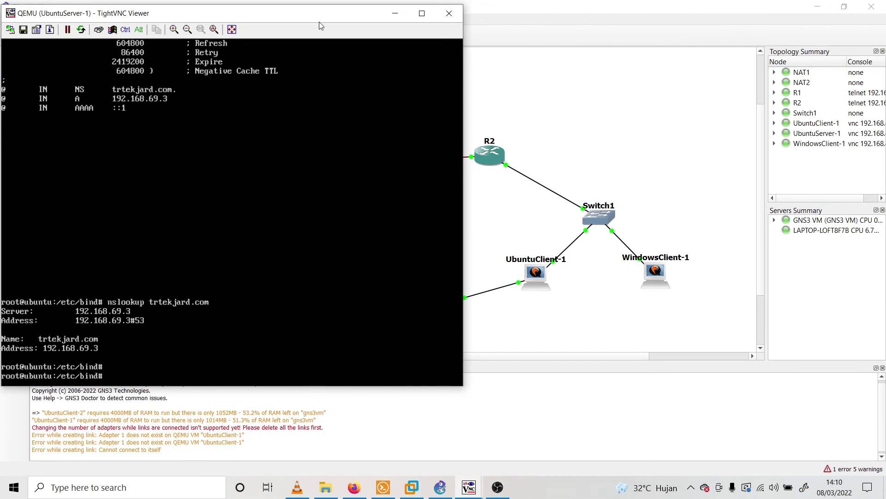
pyautogui.moveTo(319, 22); pyautogui.dragTo(479, 46)
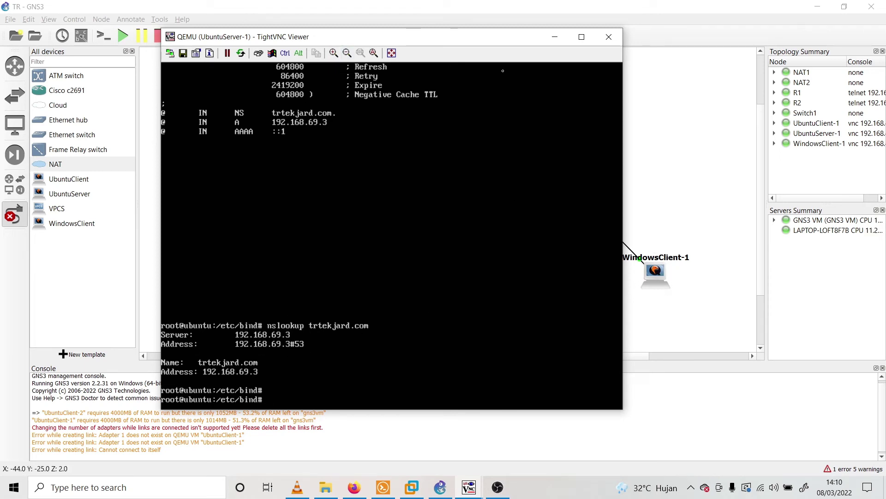
pyautogui.moveTo(476, 38); pyautogui.dragTo(351, 47)
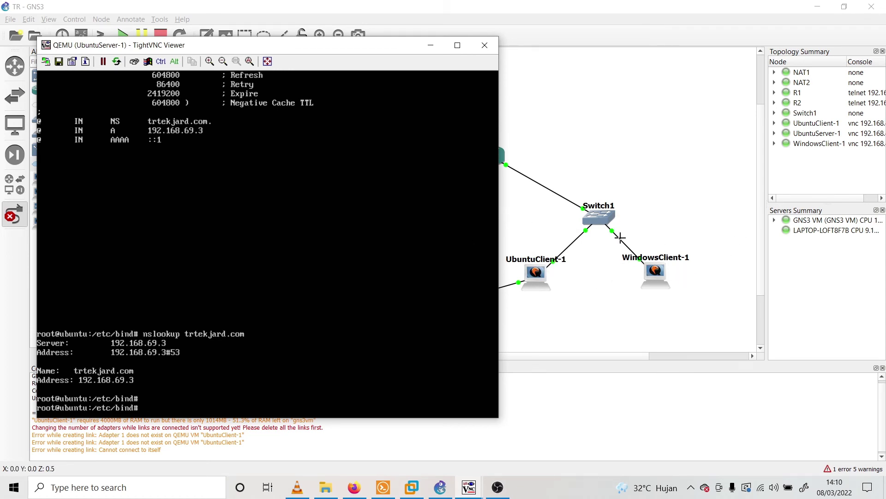
# Open and close the host's network and internet settings, then re-centre the server console
pyautogui.click(761, 487)
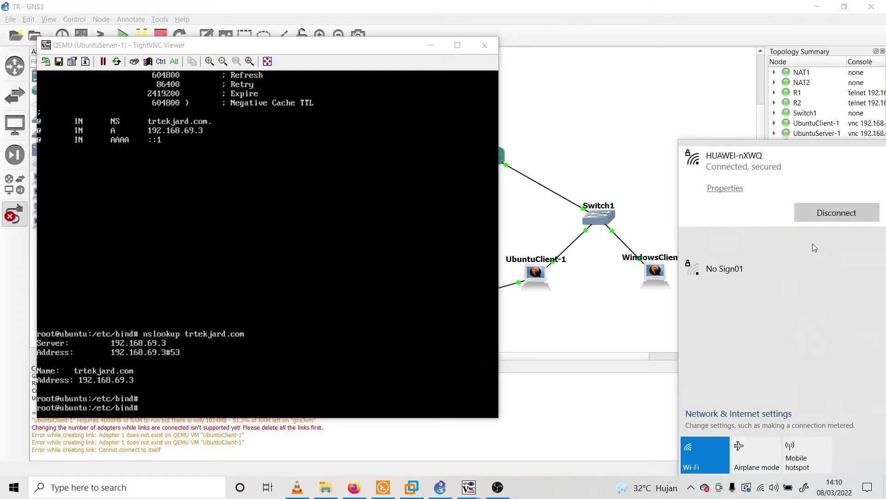
pyautogui.rightClick(766, 487)
pyautogui.click(769, 472)
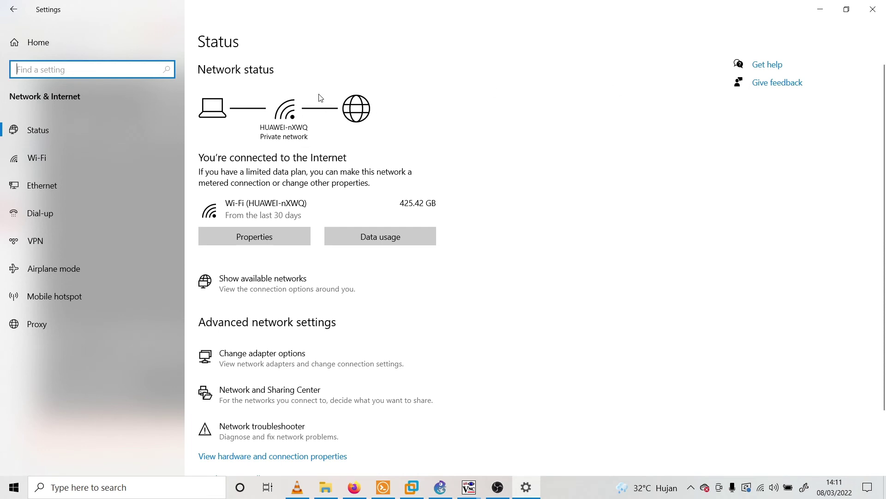
pyautogui.click(873, 9)
pyautogui.moveTo(331, 53); pyautogui.dragTo(542, 71)
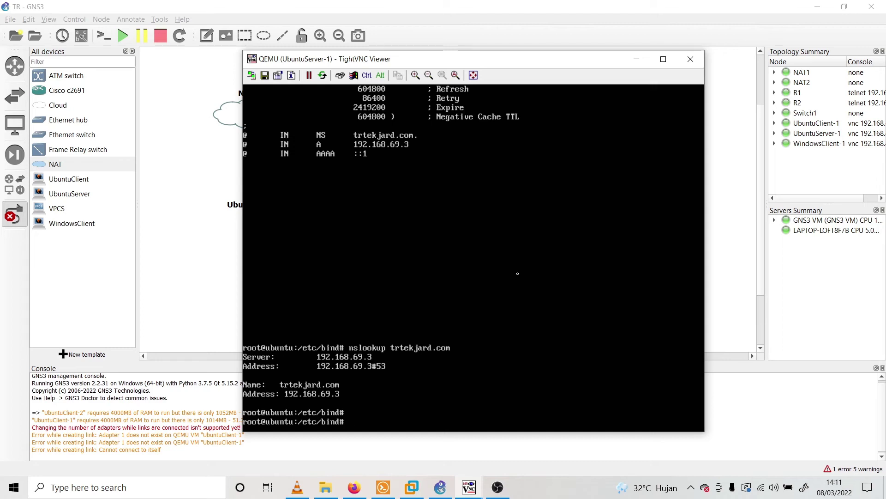
# From the home folder, run a2enmod ssl, restart apache2, and mkdir /etc/apache2/ssl
pyautogui.write('cd /home/micel')
pyautogui.press('Return')
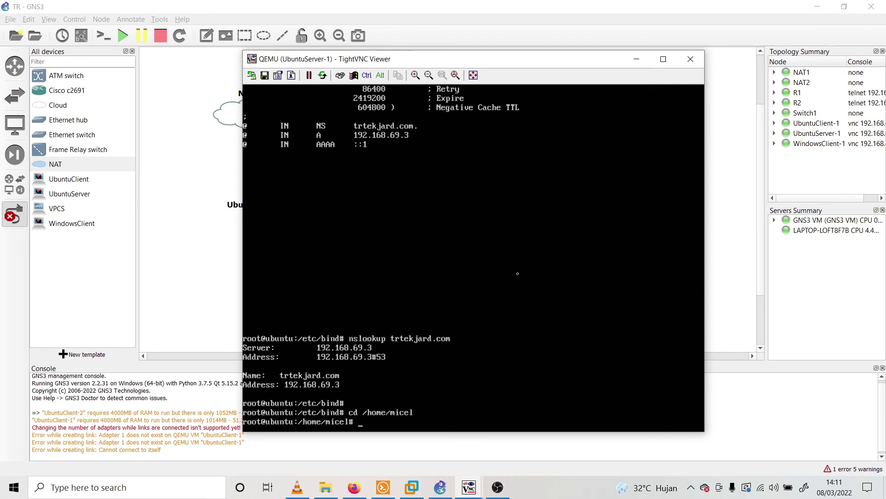
pyautogui.write('a2enmod ssl')
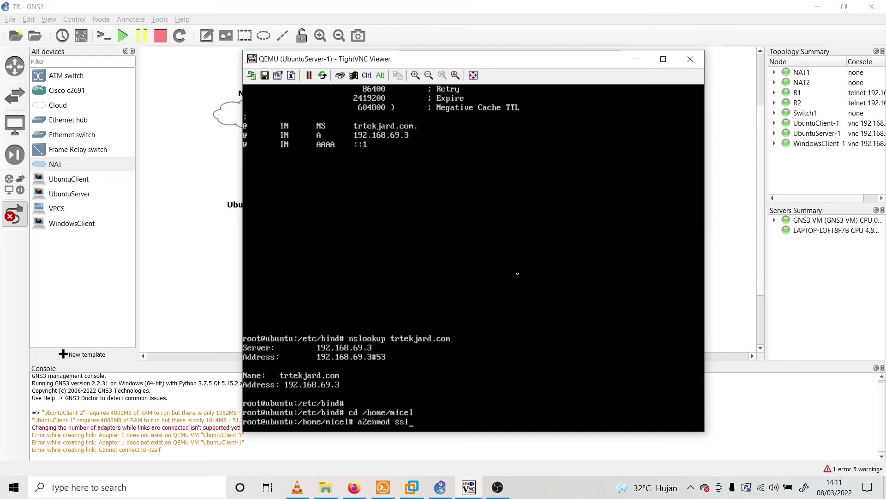
pyautogui.press('Return')
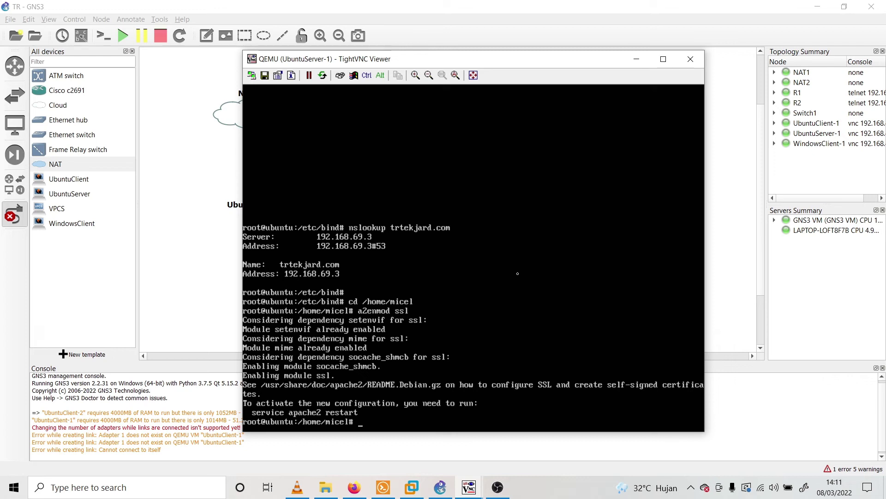
pyautogui.write('service apache2 restar')
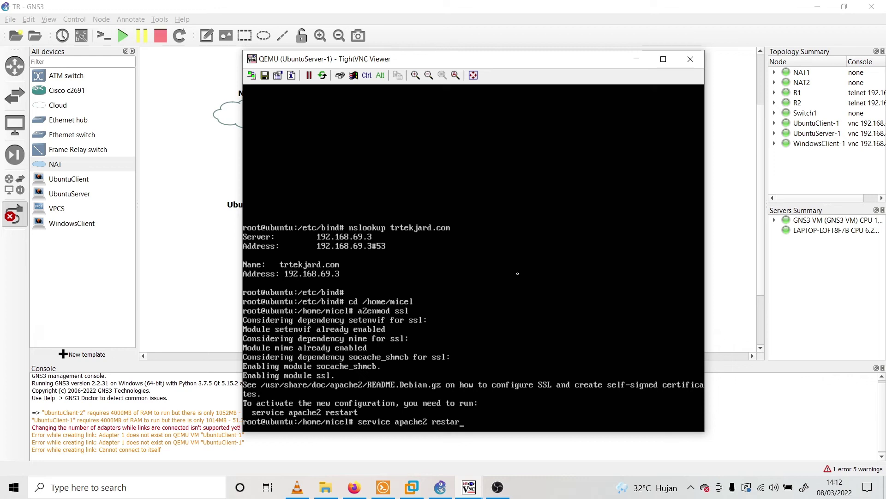
pyautogui.write('t')
pyautogui.press('Return')
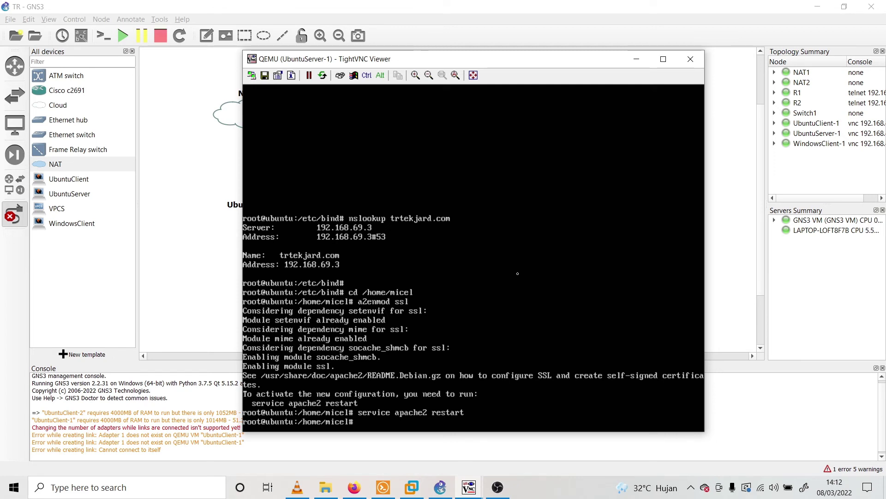
pyautogui.write('mkdir /etc/a')
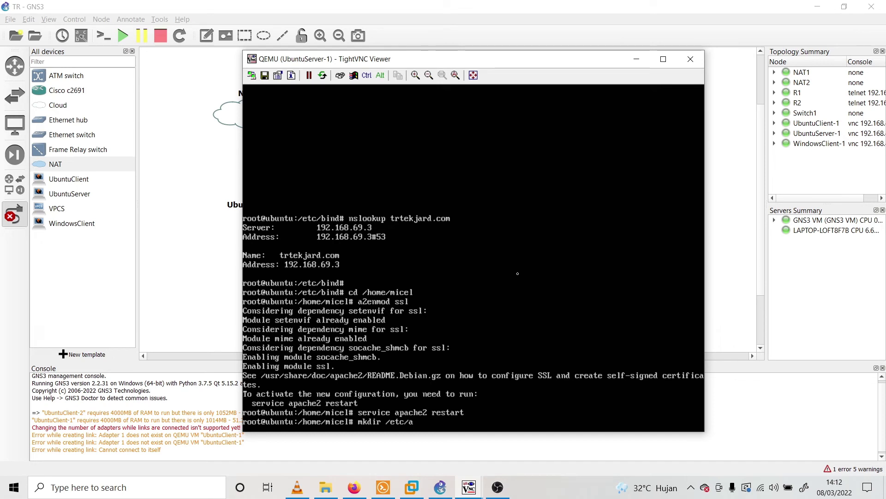
pyautogui.write('pache2/ssl')
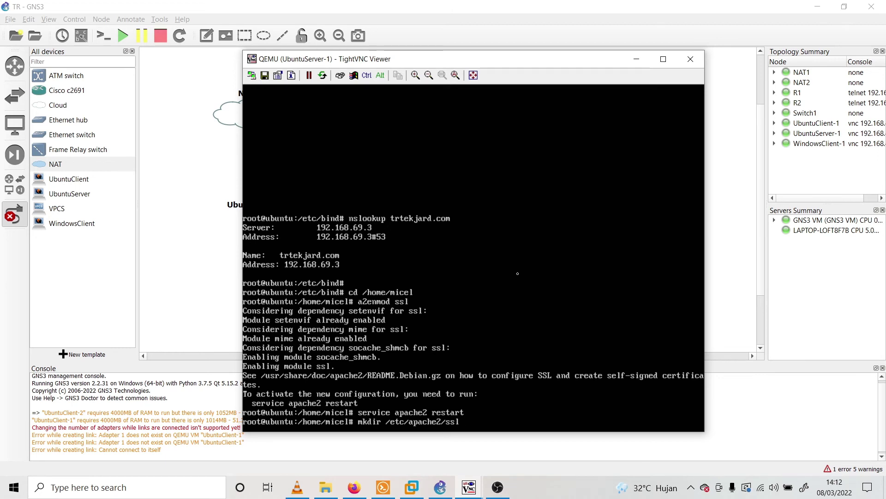
pyautogui.press('Return')
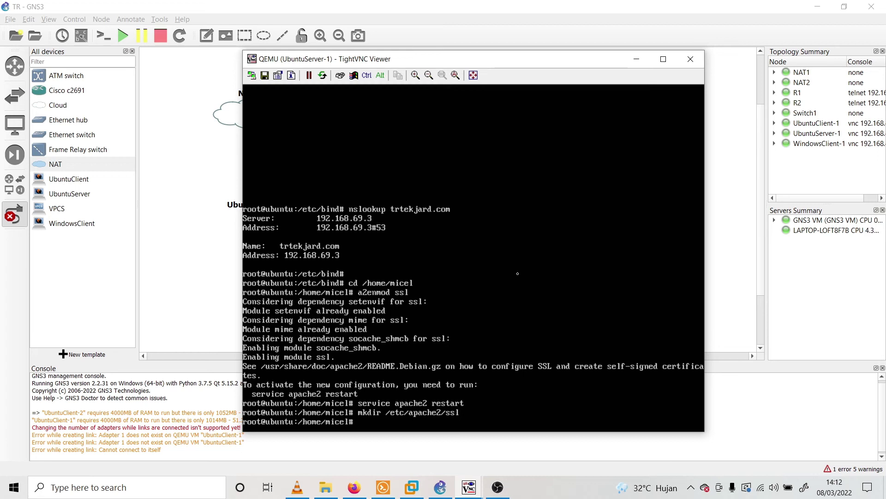
# Type 'openssl req -x509' at the Ubuntu server prompt
pyautogui.write('openssl ')
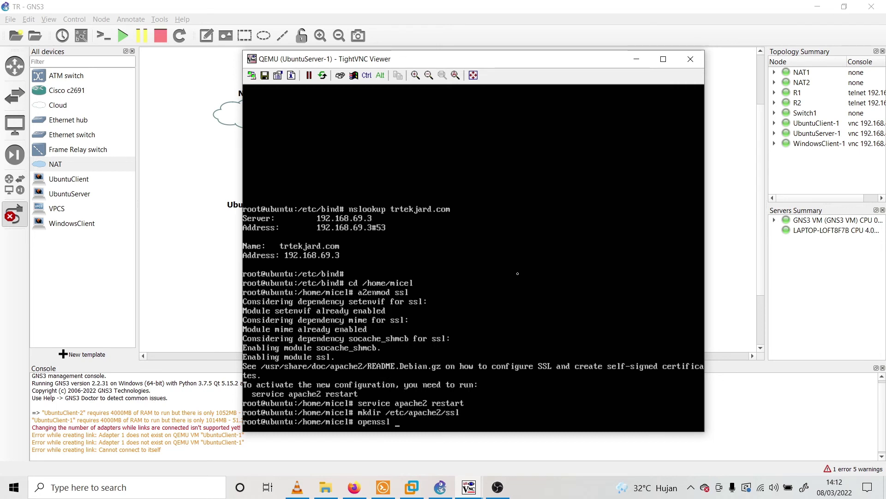
pyautogui.write('req -')
pyautogui.write('x509')
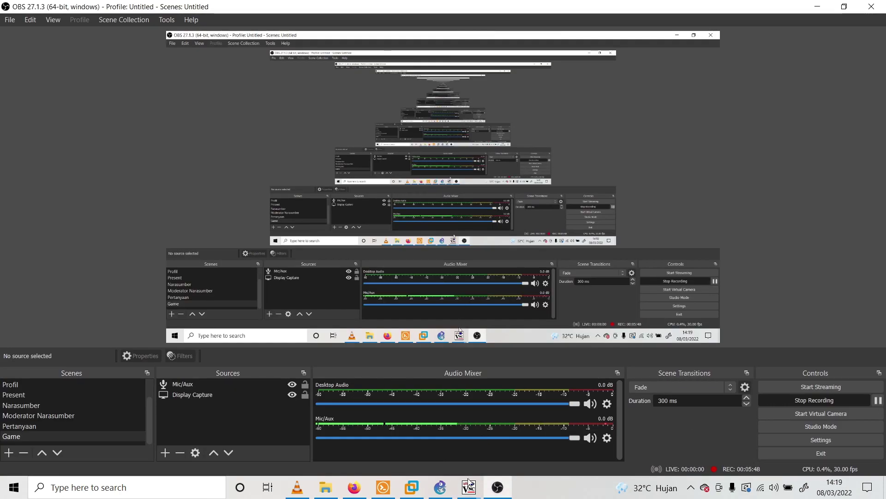
# Run openssl req -x509 -nodes -days 365 -newkey rsa:2048 outputting apache.key and apache.crt in /etc/apache2/ssl
pyautogui.moveTo(468, 487)
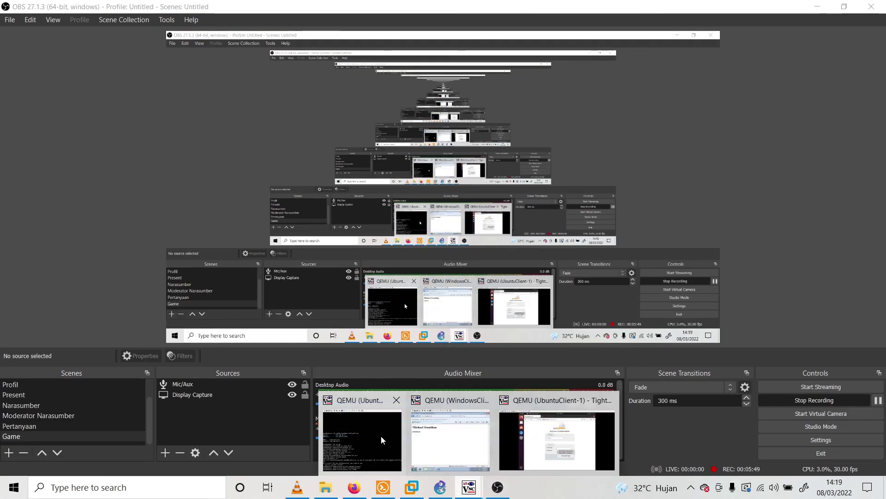
pyautogui.click(381, 436)
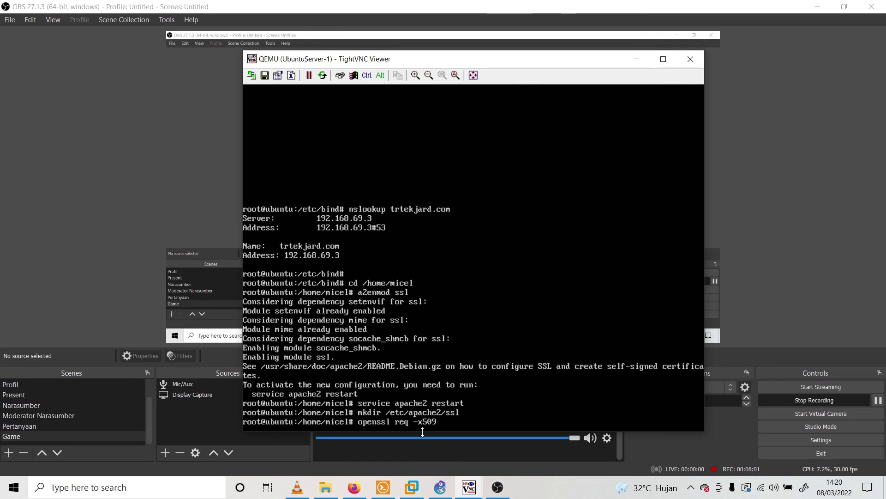
pyautogui.write('no')
pyautogui.press('BackSpace')
pyautogui.press('BackSpace')
pyautogui.press('BackSpace')
pyautogui.write('-nodes -days 365')
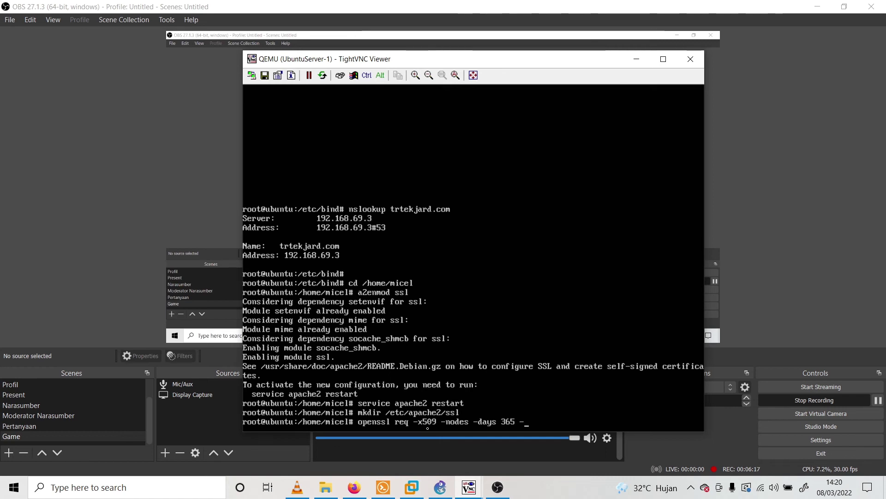
pyautogui.write(' -newkey r')
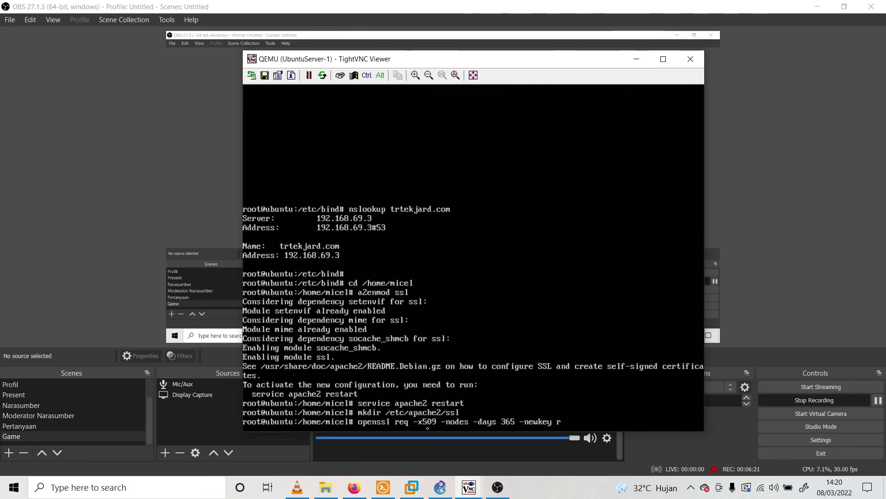
pyautogui.write('sa:2049')
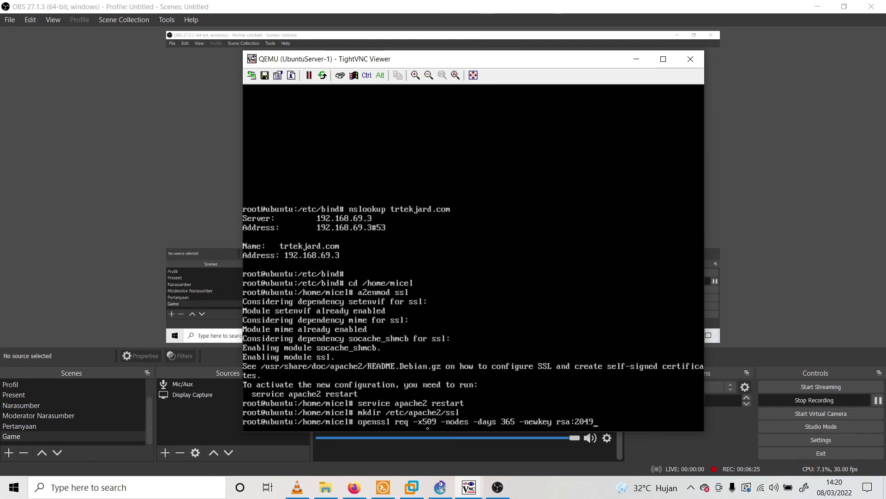
pyautogui.press('BackSpace')
pyautogui.write('8')
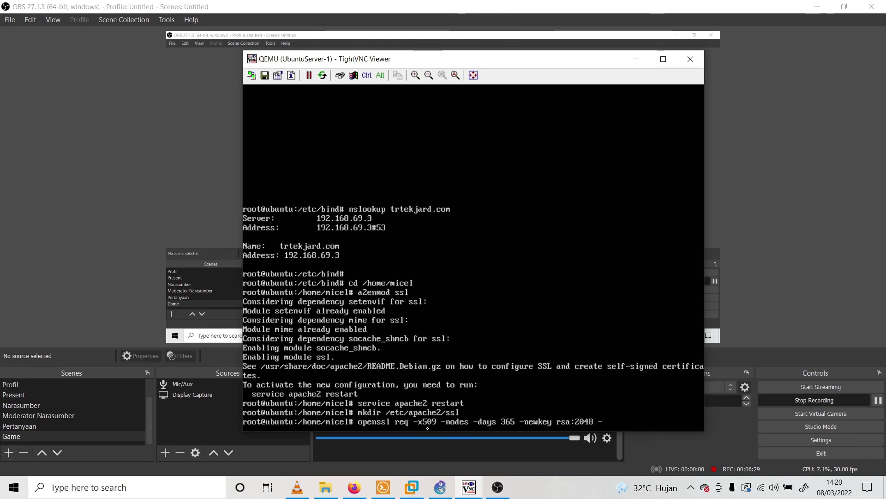
pyautogui.write(' -keyout')
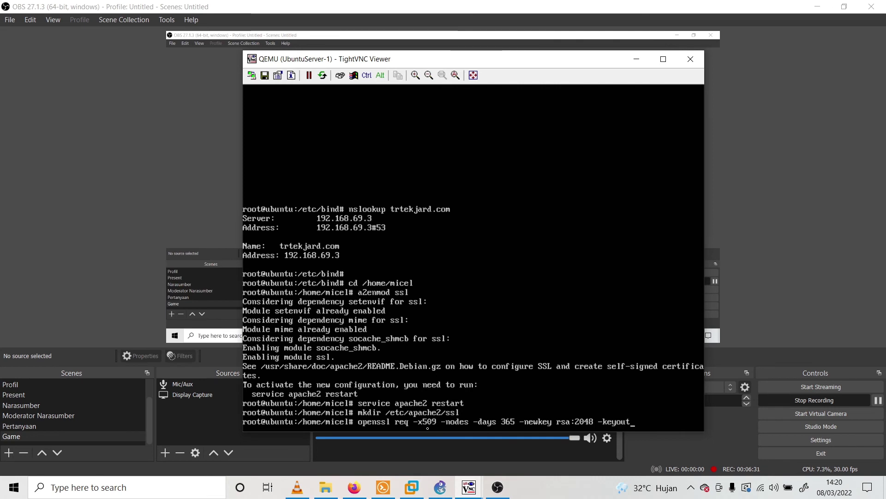
pyautogui.write(' /etc/apache')
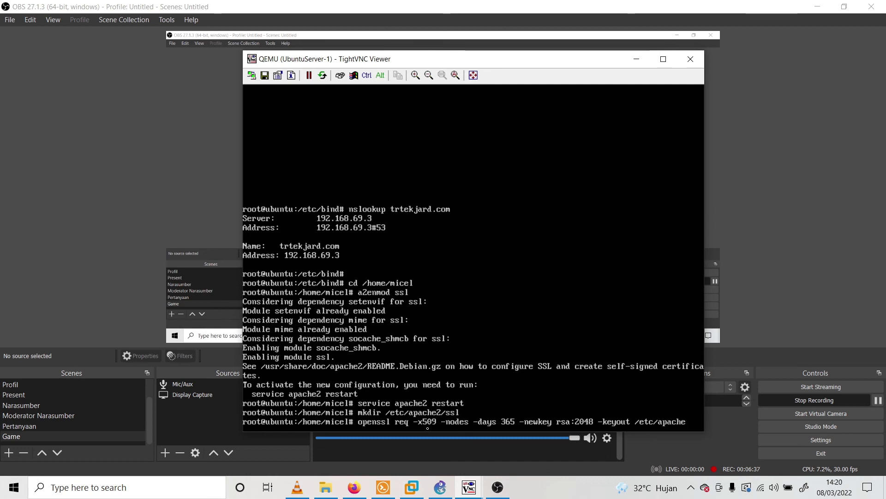
pyautogui.write('2/')
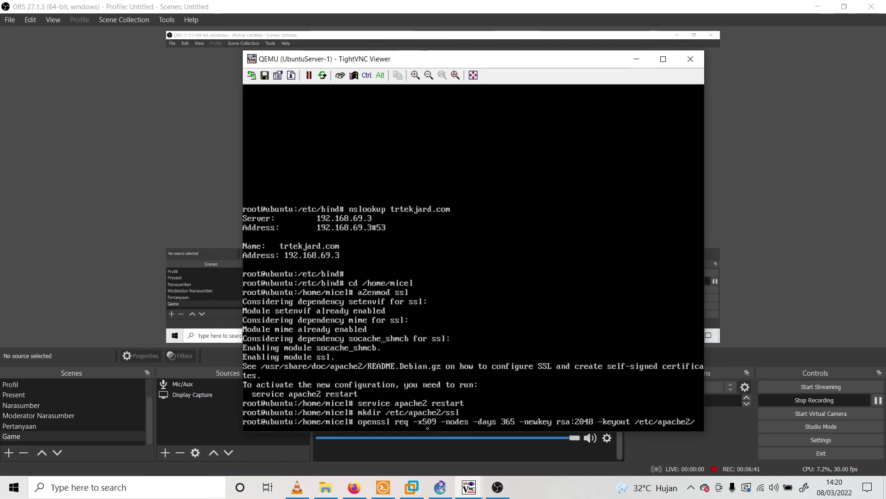
pyautogui.write('ssl')
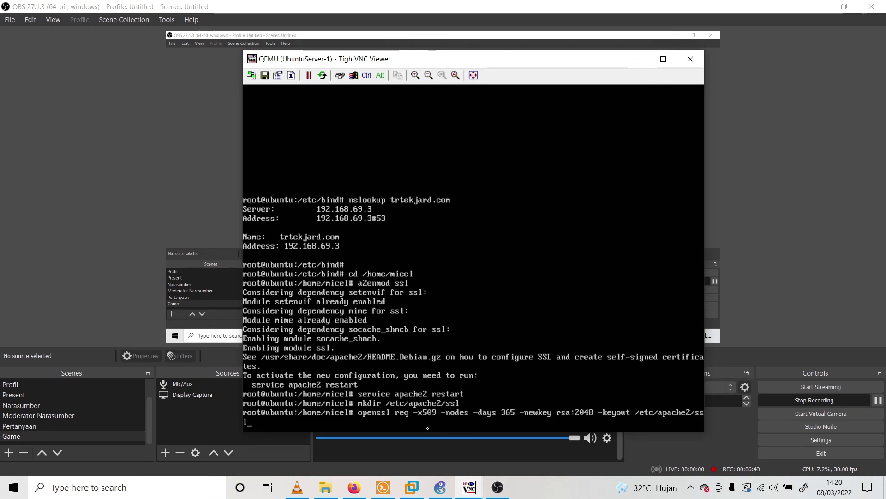
pyautogui.write('/apache.')
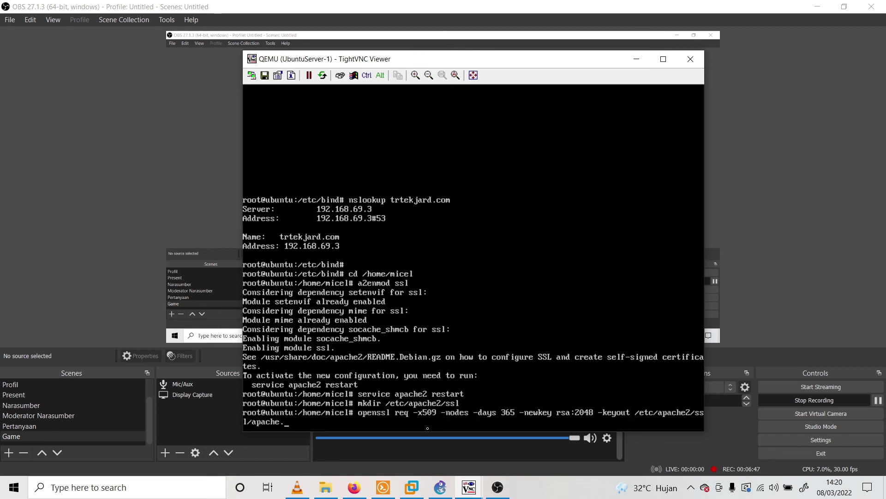
pyautogui.write('key')
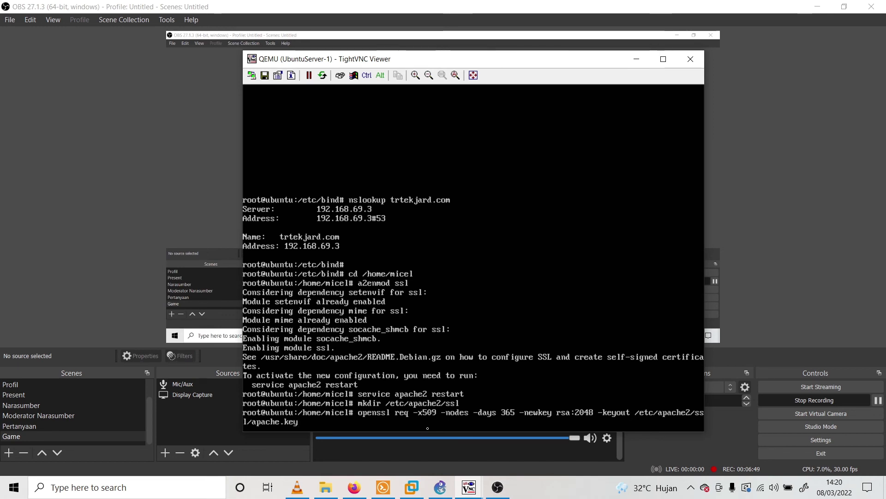
pyautogui.write(' -out')
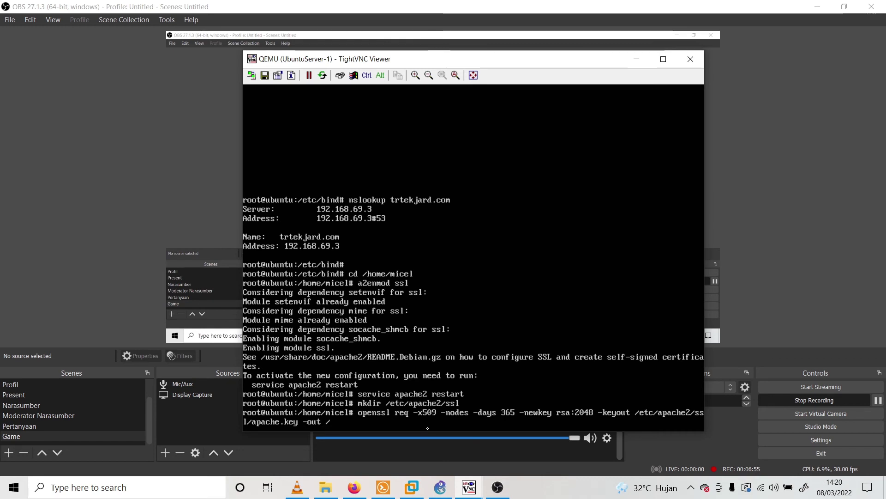
pyautogui.write(' /etc')
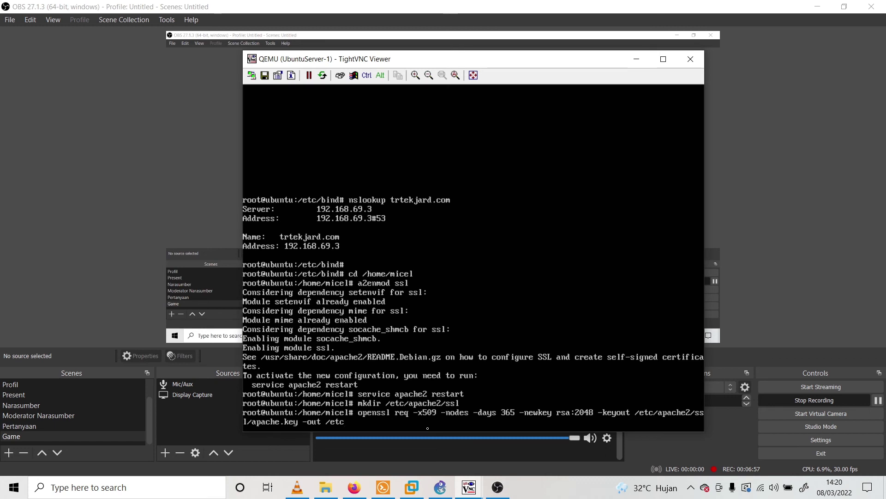
pyautogui.write('/apache')
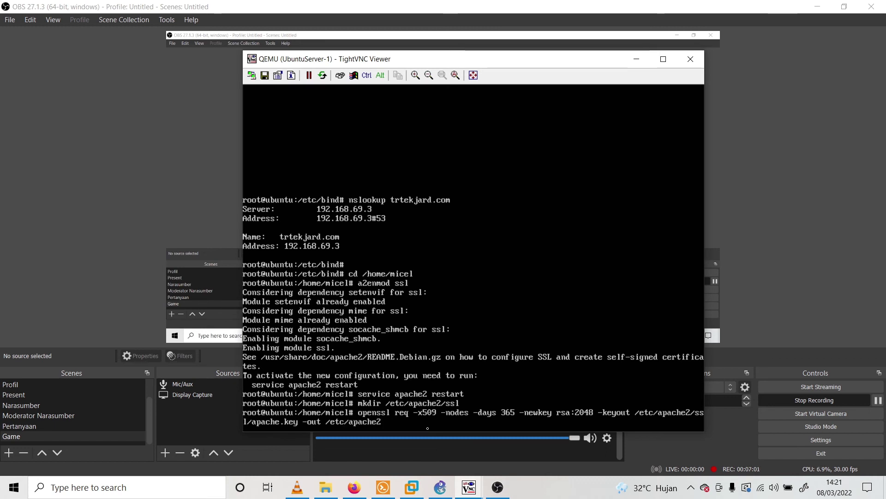
pyautogui.write('2/s')
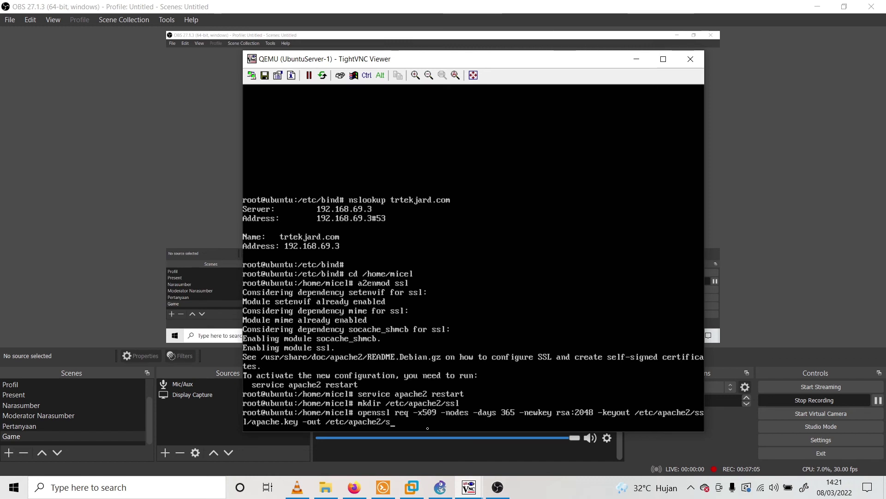
pyautogui.write('sl')
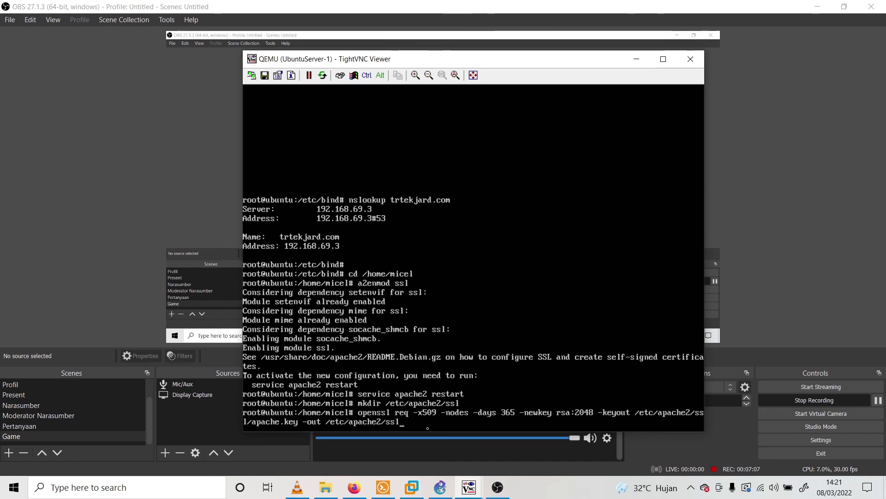
pyautogui.write('/apache')
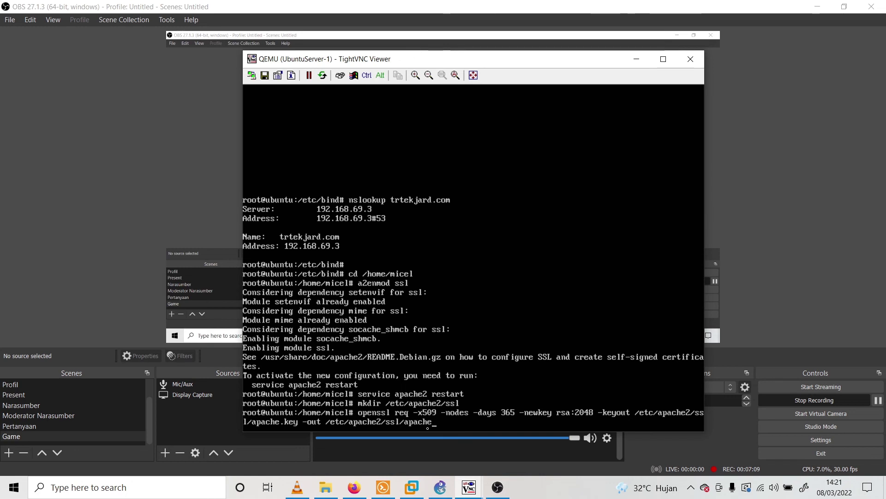
pyautogui.write('.crt')
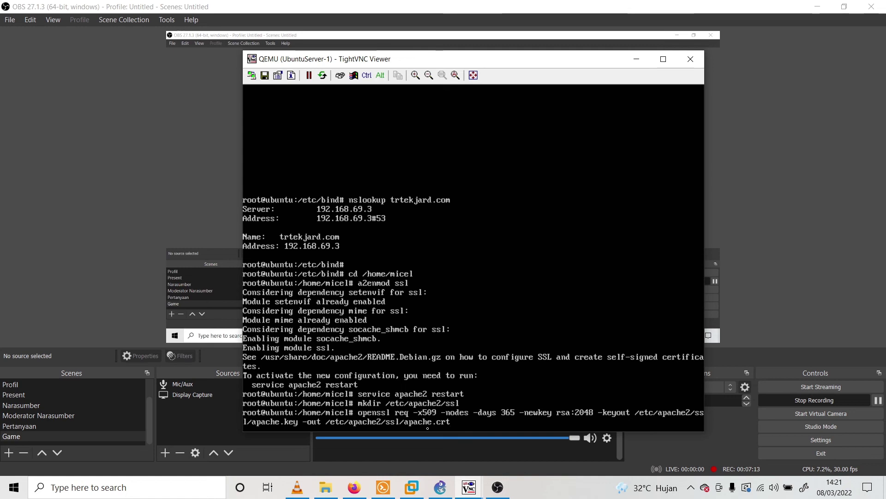
pyautogui.press('Return')
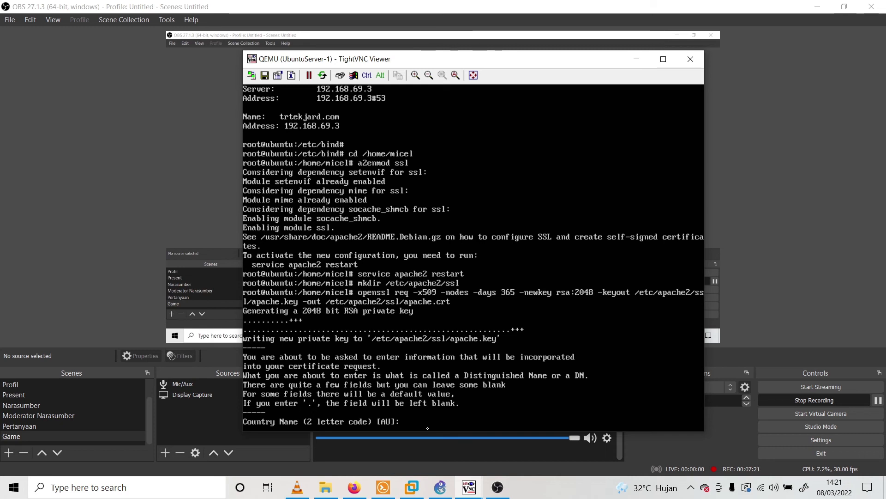
# Enter country code ID and state Banten at the certificate prompts
pyautogui.write('Indoesia')
pyautogui.press('Return')
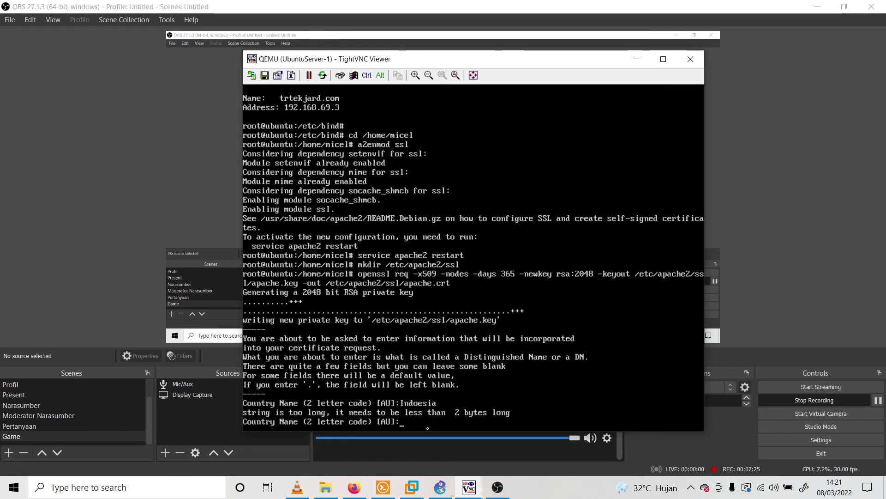
pyautogui.write('I')
pyautogui.write('D')
pyautogui.press('Return')
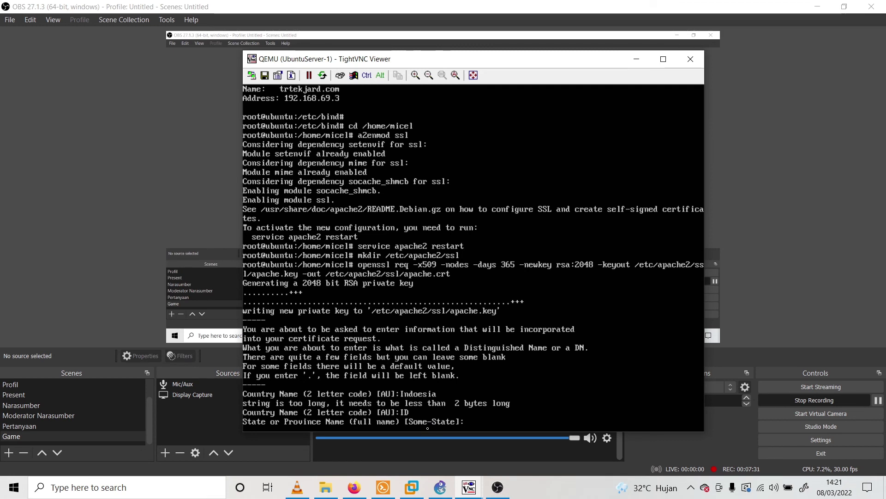
pyautogui.write('Banten')
pyautogui.press('Return')
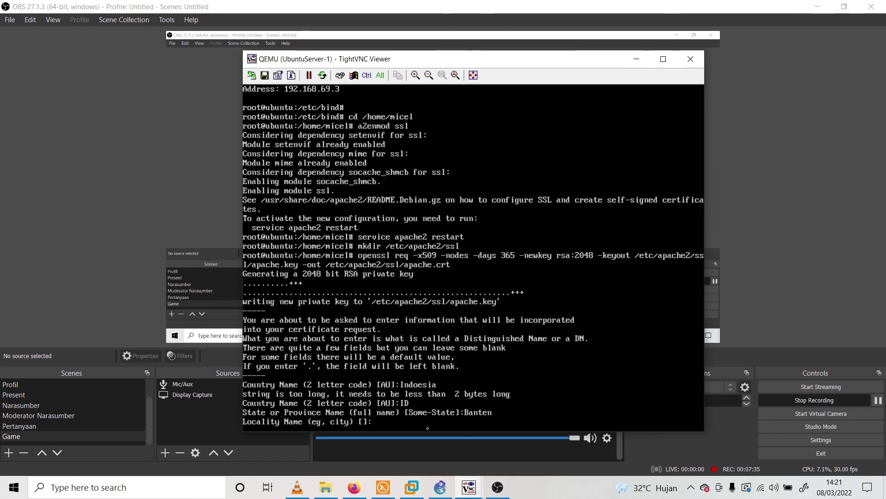
# Enter locality Tangerang and organization uksw, leaving unit, common name and email blank
pyautogui.write('Tangerang')
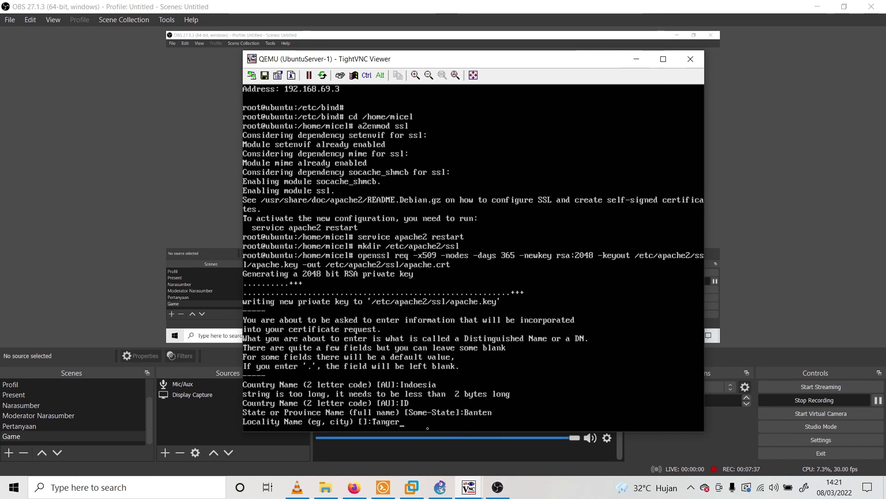
pyautogui.press('Return')
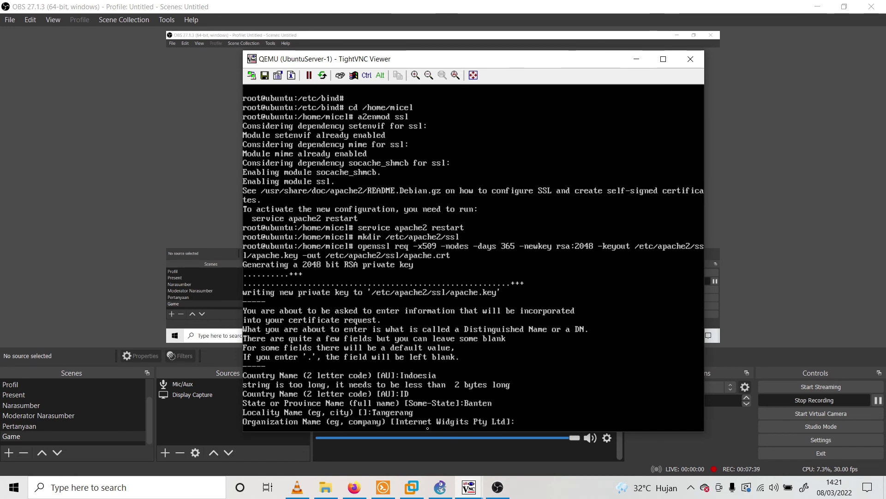
pyautogui.write('uksw')
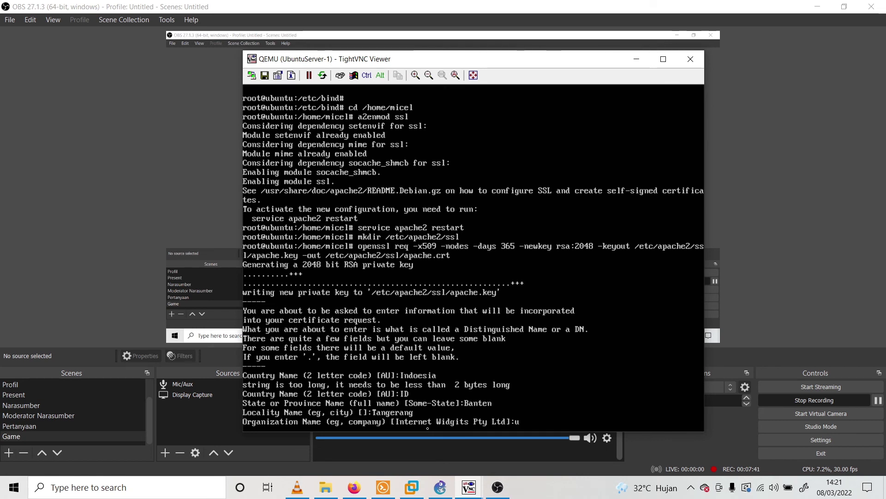
pyautogui.press('Return')
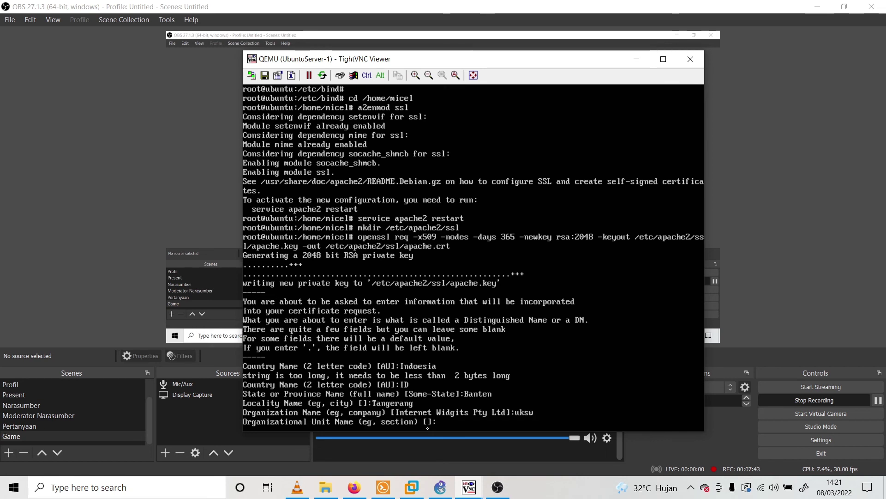
pyautogui.press('Return')
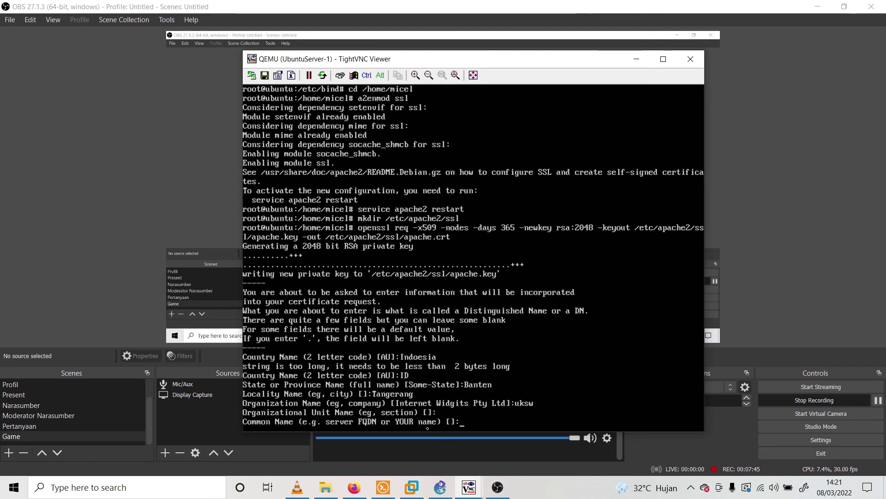
pyautogui.press('Return')
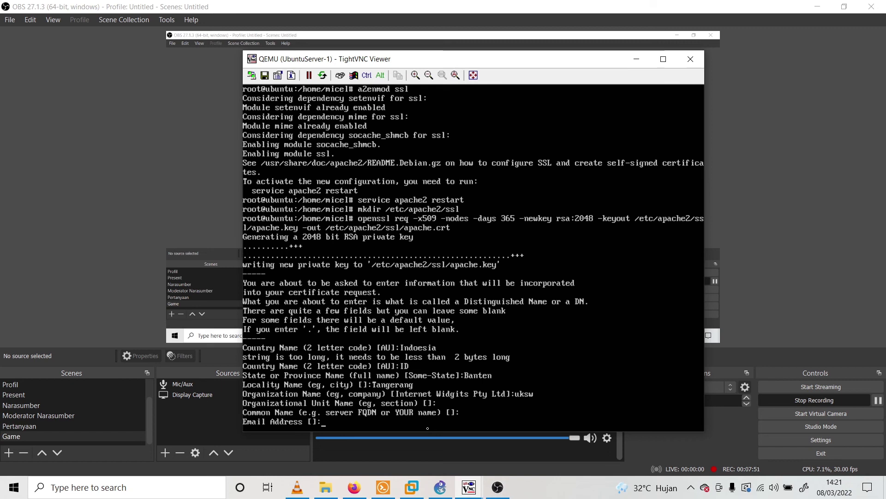
pyautogui.press('Return')
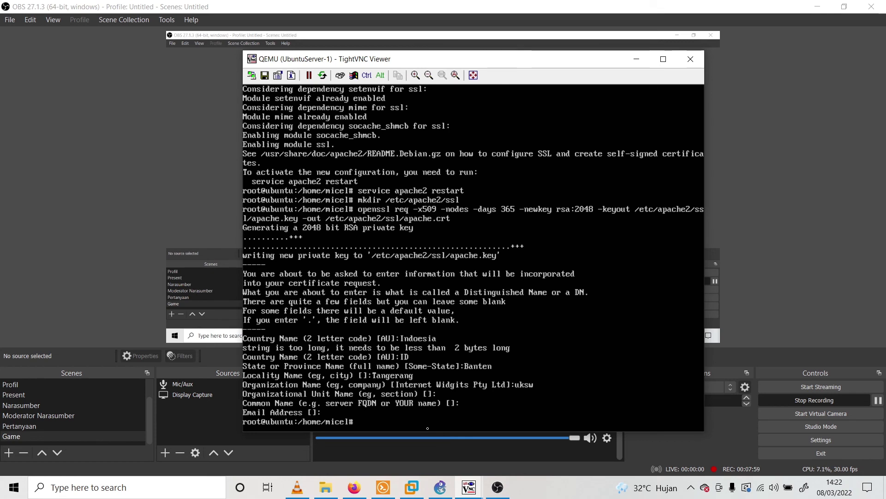
# Open /etc/apache2/sites-available/default-ssl.conf in nano
pyautogui.write('ano /etc/')
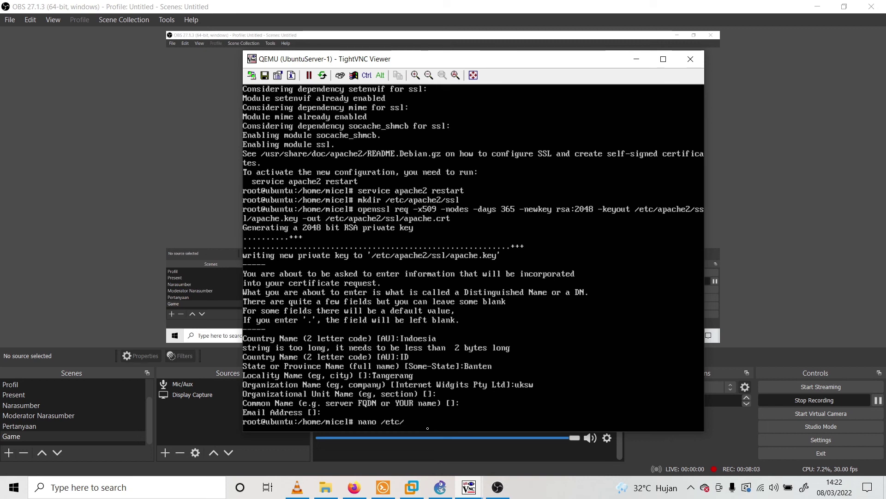
pyautogui.write('apa')
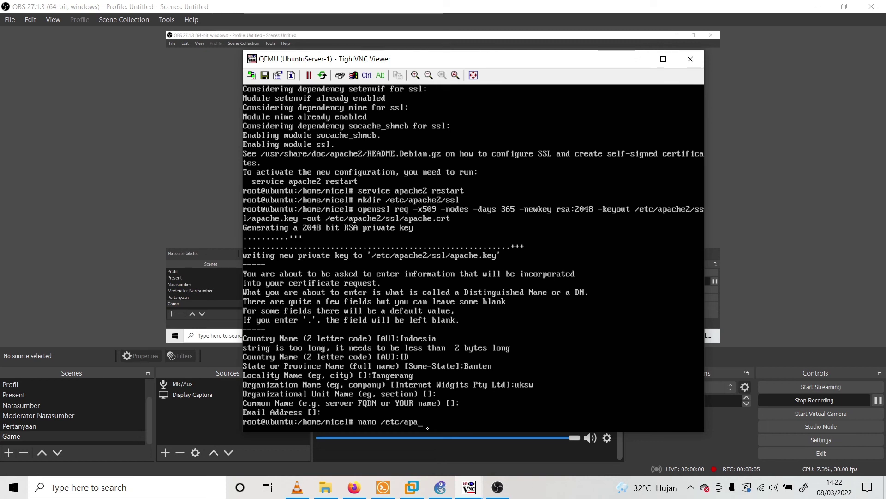
pyautogui.write('che2')
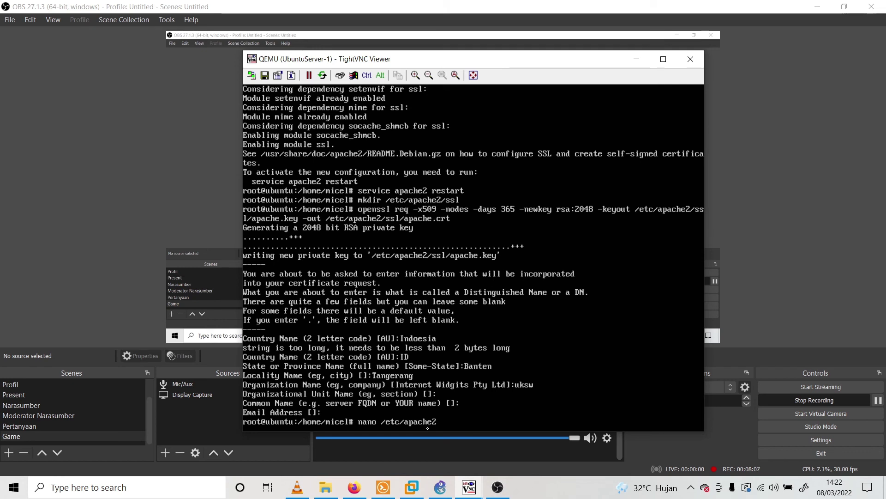
pyautogui.write('/site')
pyautogui.write('s')
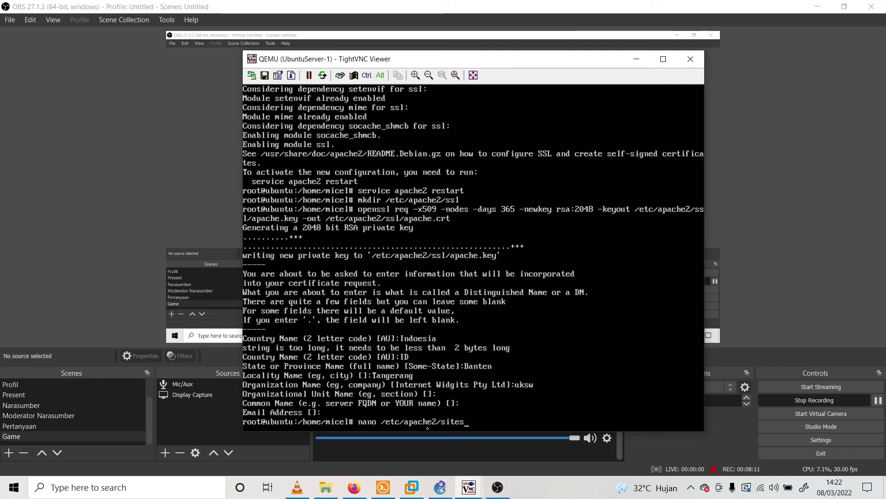
pyautogui.write('/-availab')
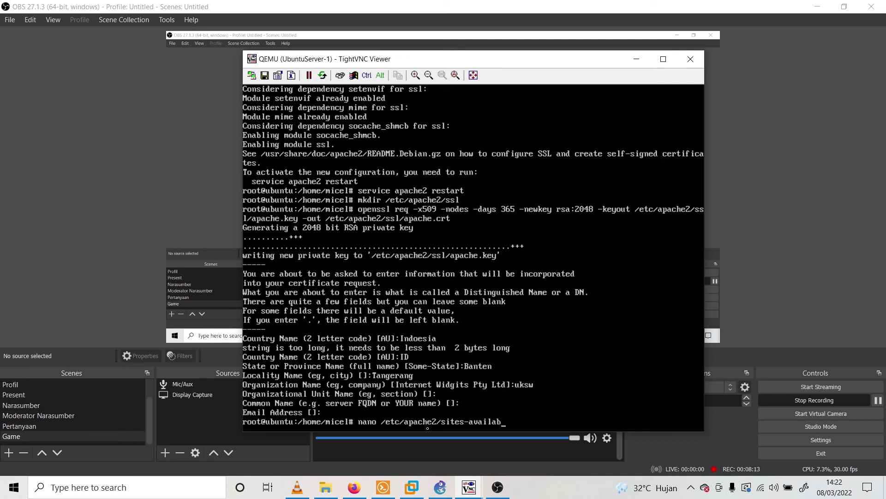
pyautogui.write('le')
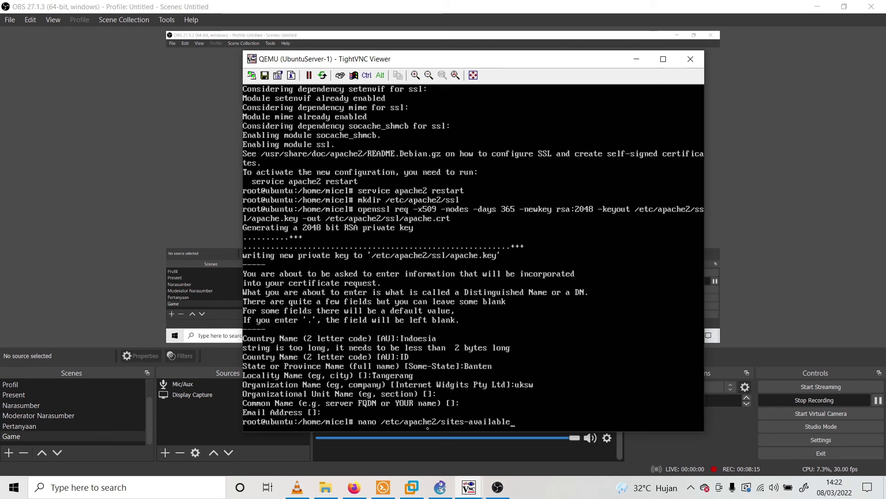
pyautogui.write('/def')
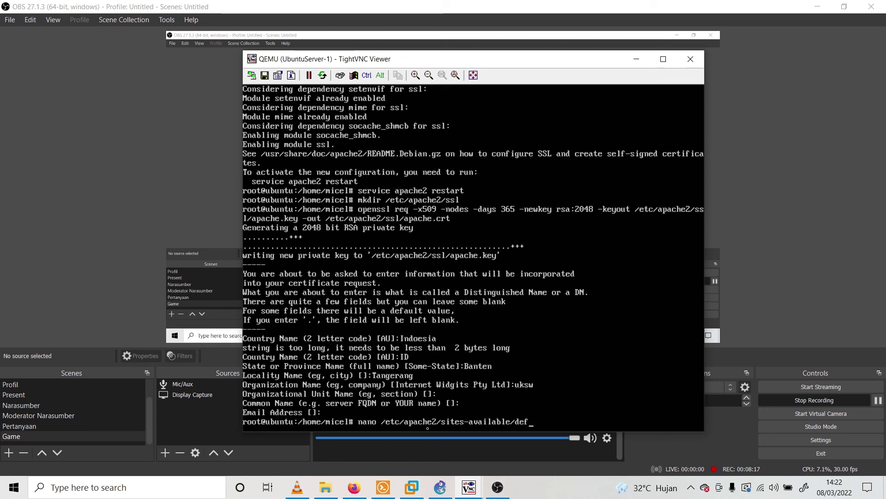
pyautogui.write('ault-')
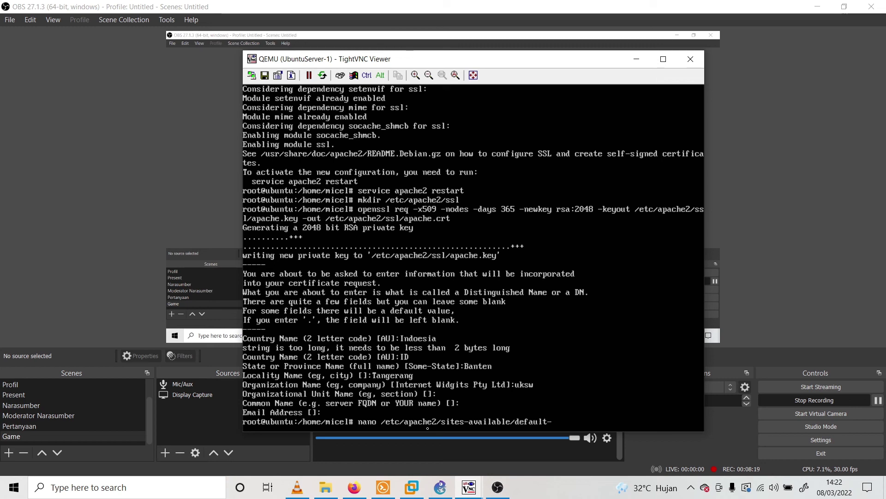
pyautogui.write('ssl.conf')
pyautogui.press('Return')
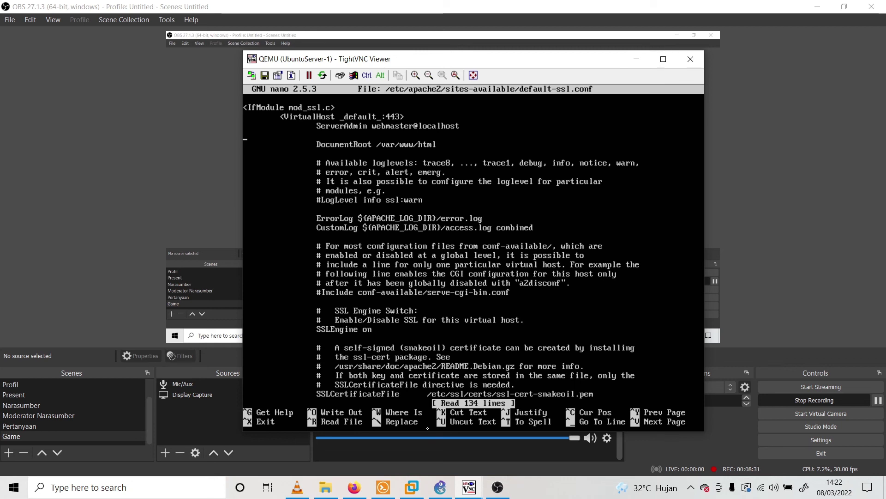
# Add an indented 'ServerName trtekjard.com:443' line below ServerAdmin in default-ssl.conf
pyautogui.press('Tab')
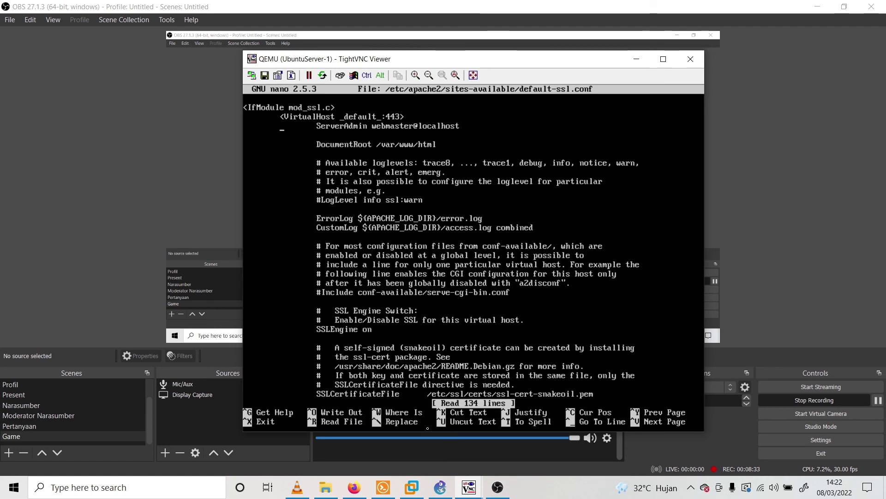
pyautogui.press('Up')
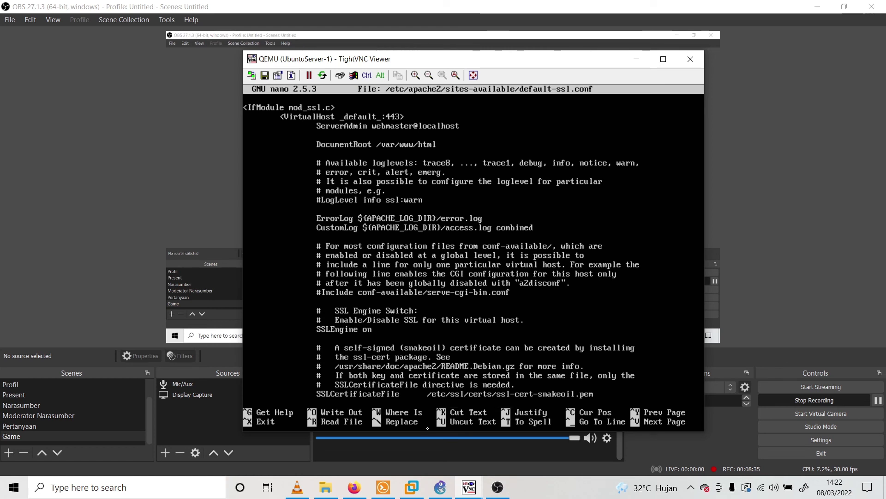
pyautogui.press('Down')
pyautogui.press('BackSpace')
pyautogui.press('Tab')
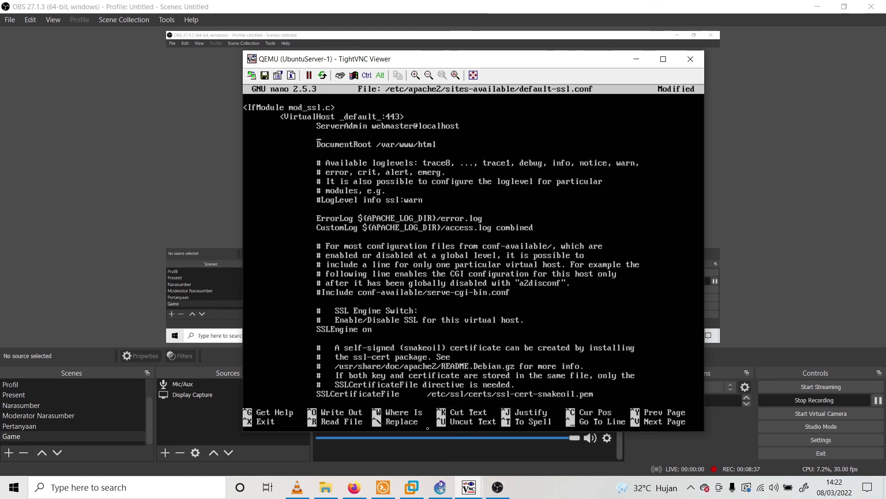
pyautogui.write('Server')
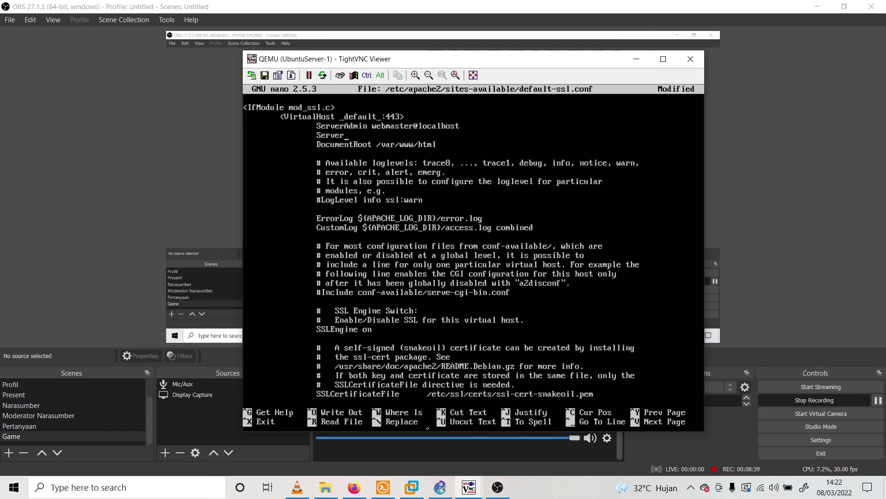
pyautogui.write('Name trtekjard.com')
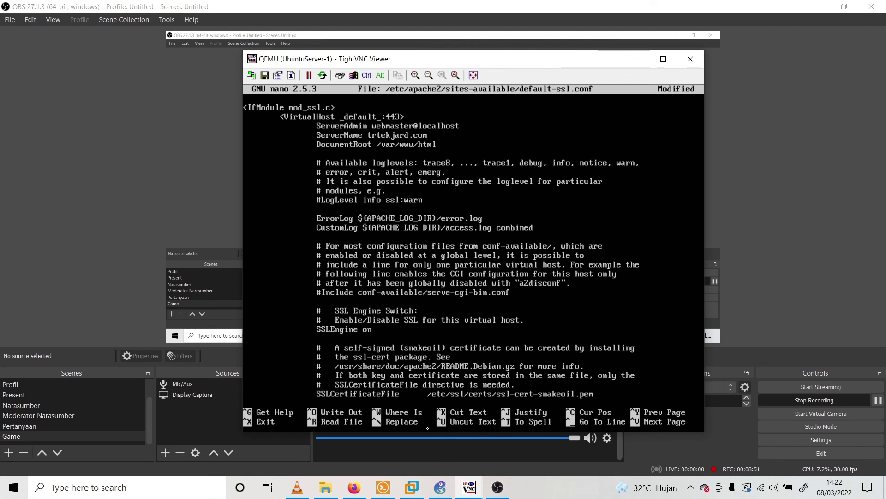
pyautogui.write(':443')
# Add SSLCertificateFile /etc/apache2/ssl/apache.crt and SSLCertificateKeyFile /etc/apache2/ssl/apache.key lines, then enlarge the terminal
pyautogui.write('S')
pyautogui.write('SLCerti')
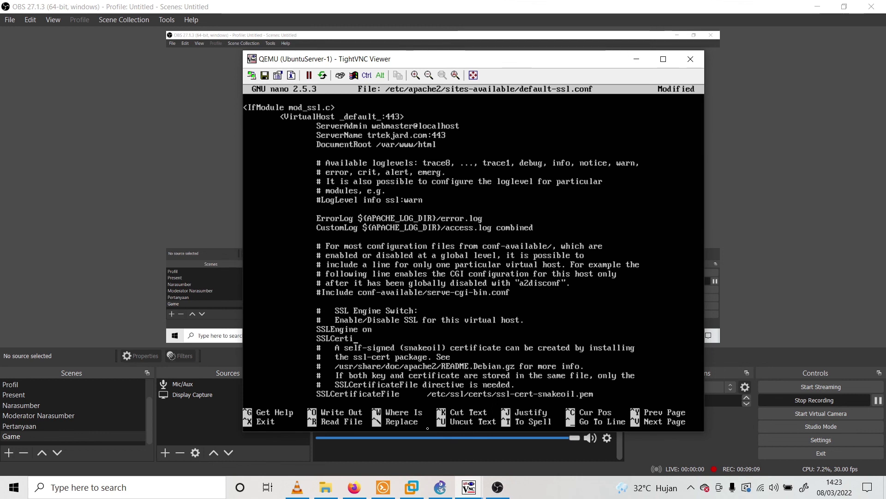
pyautogui.write('ficateFile')
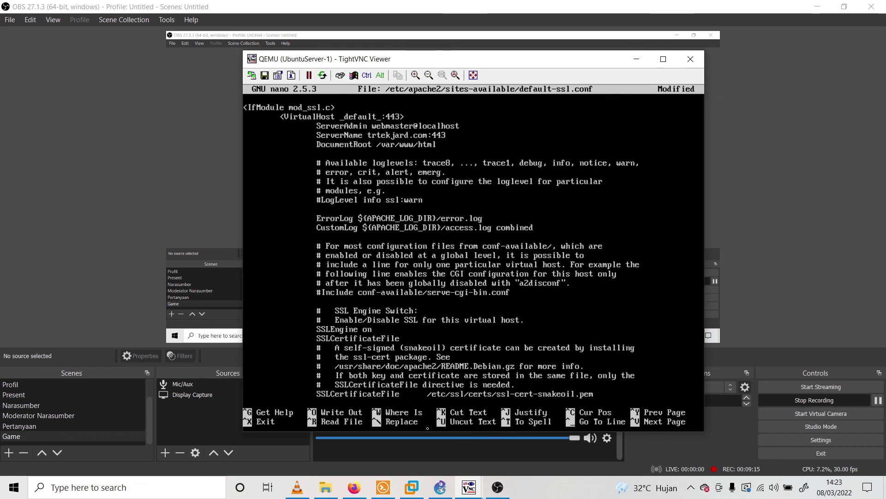
pyautogui.write(' /etc')
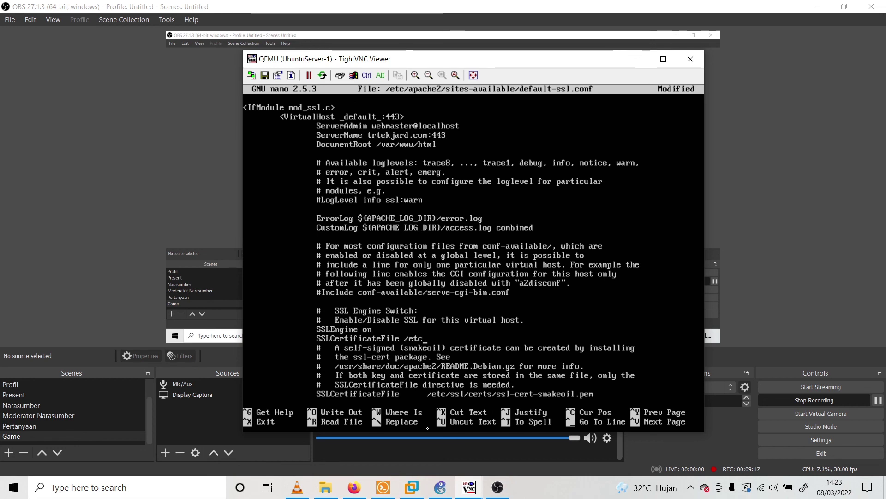
pyautogui.write('/apache2/')
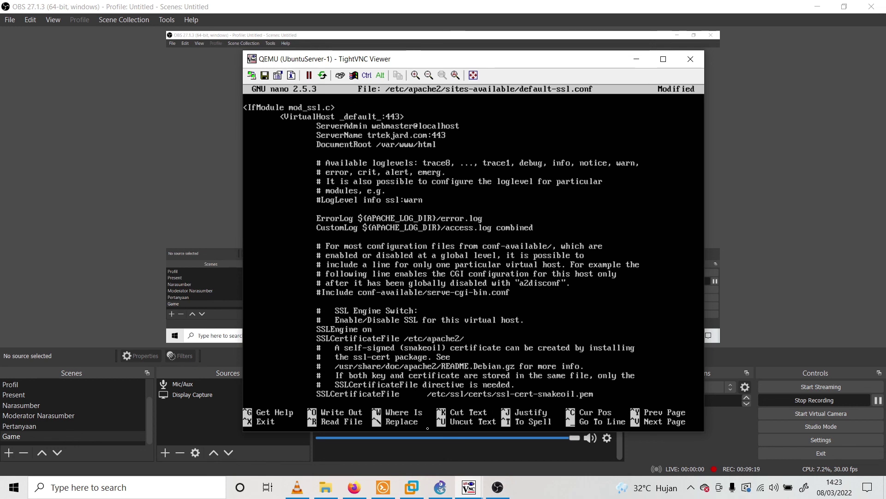
pyautogui.write('ssl/apache.crt')
pyautogui.press('Return')
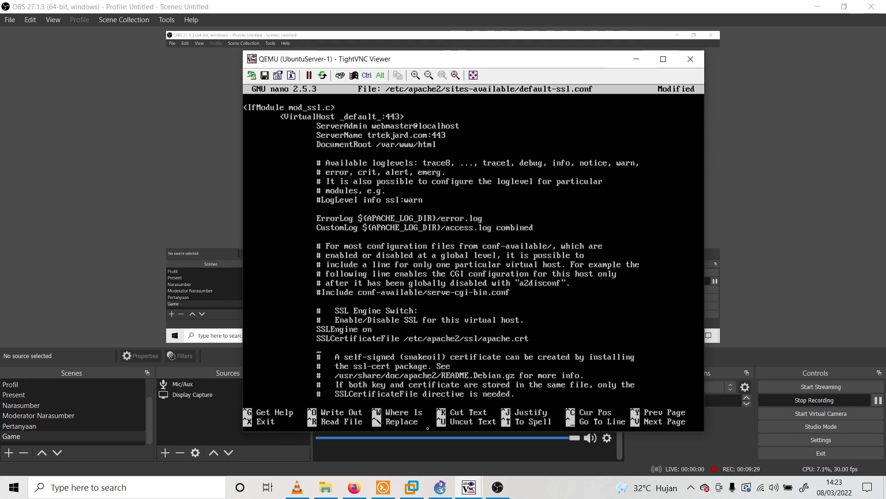
pyautogui.write('SSLCertifica')
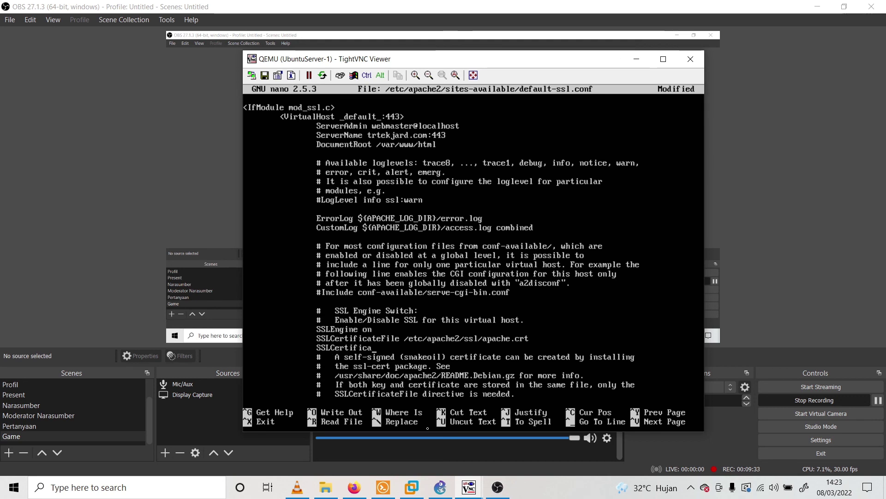
pyautogui.write('teKeyFile ')
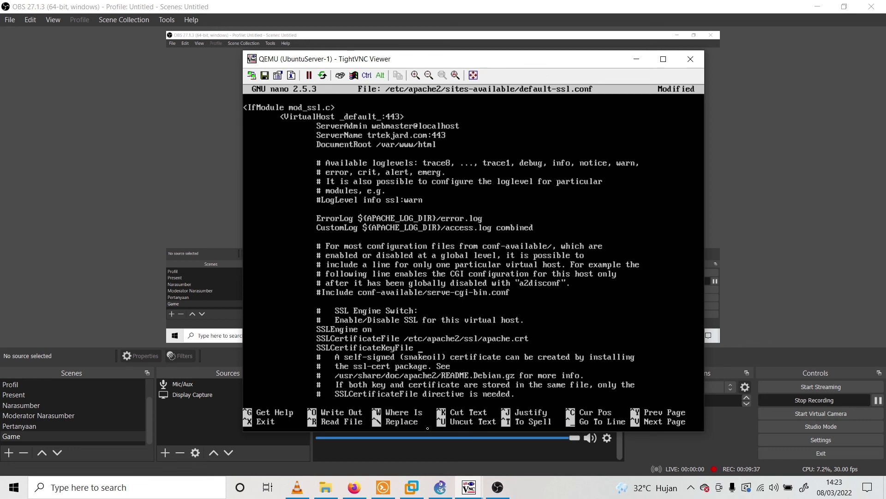
pyautogui.write('/etc/apach')
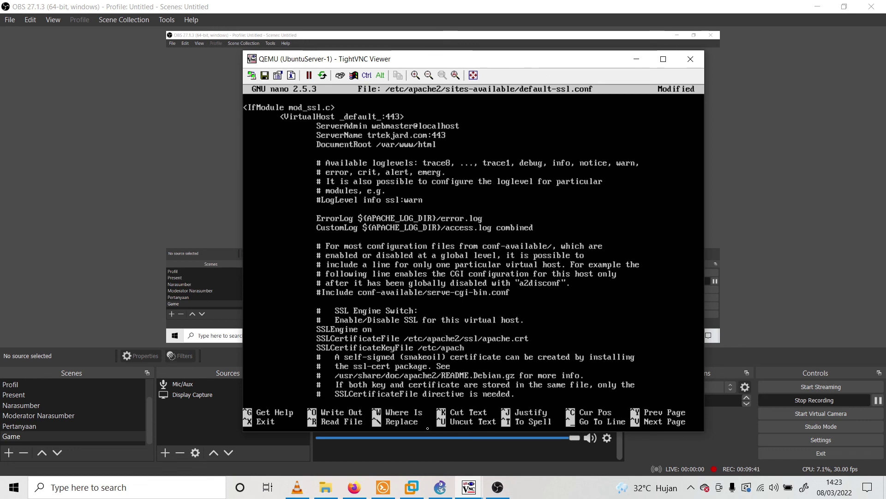
pyautogui.write('e2/ssl/apache')
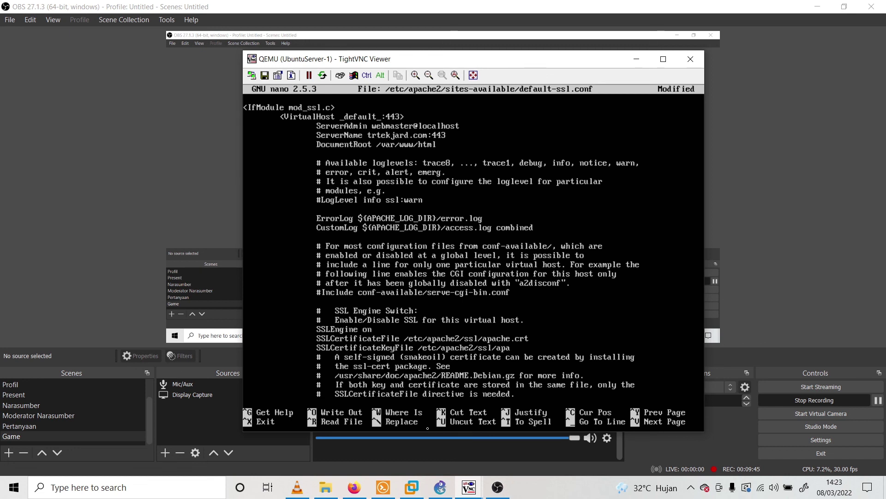
pyautogui.write('ke')
pyautogui.press('BackSpace')
pyautogui.write('.key')
pyautogui.click(718, 280)
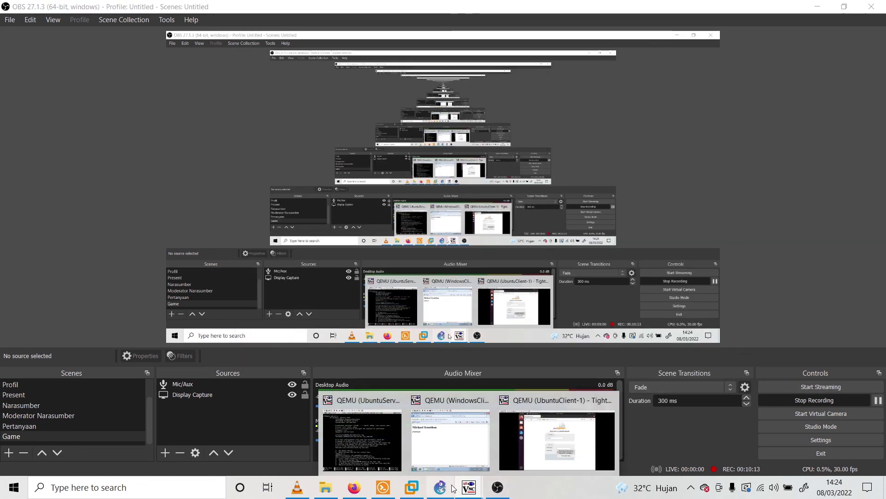
pyautogui.click(828, 5)
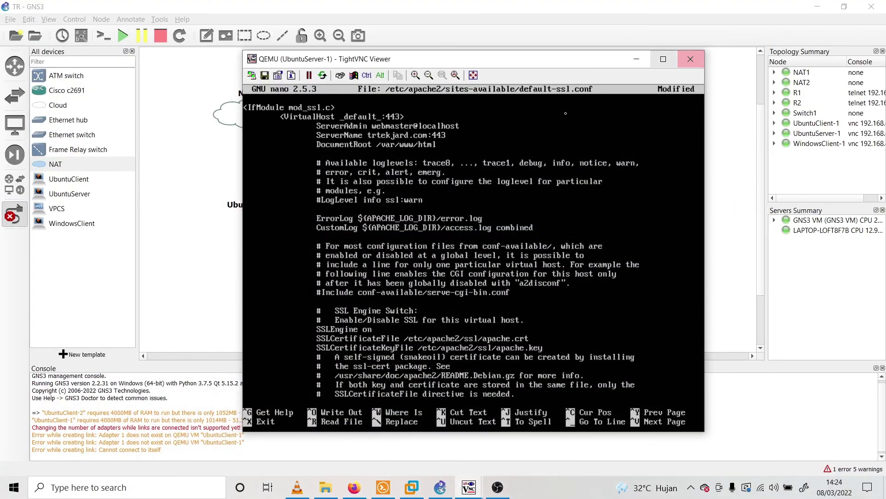
pyautogui.moveTo(554, 50); pyautogui.dragTo(554, 5)
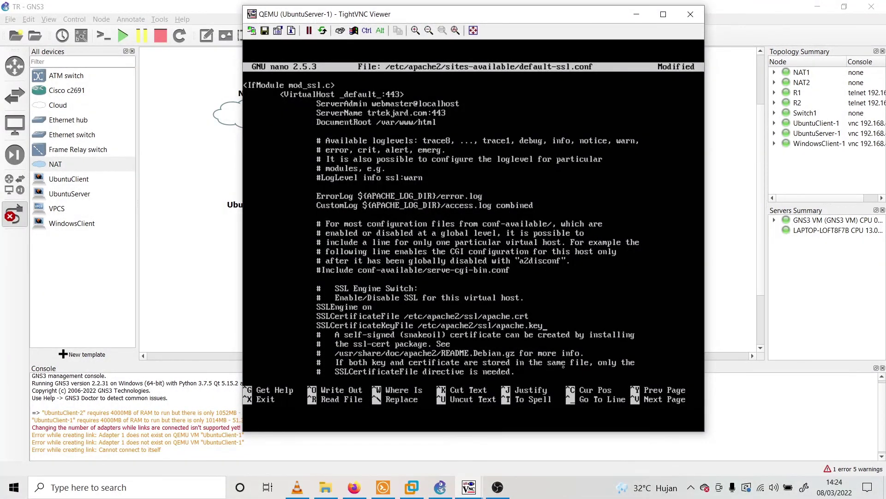
# Save default-ssl.conf and enable the site with a2ensite default-ssl.conf
pyautogui.hotkey('ctrl', 'x')
pyautogui.press('y')
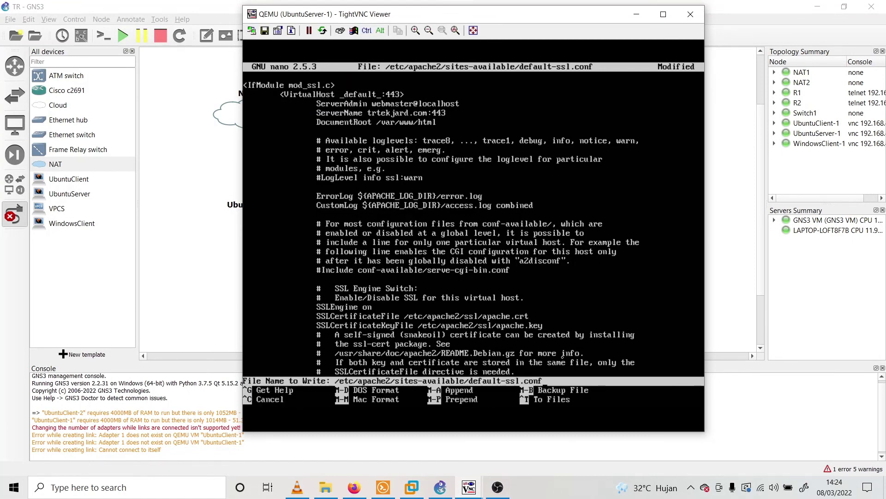
pyautogui.press('Return')
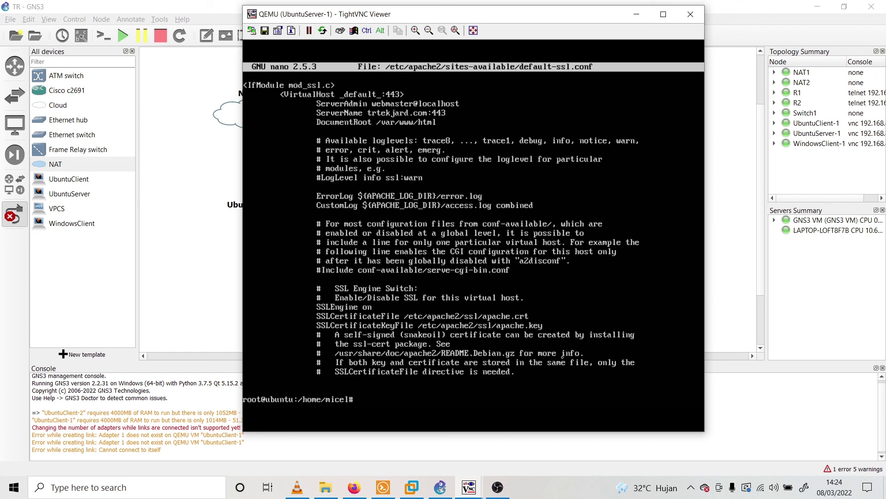
pyautogui.write('a2ensite default-ssl')
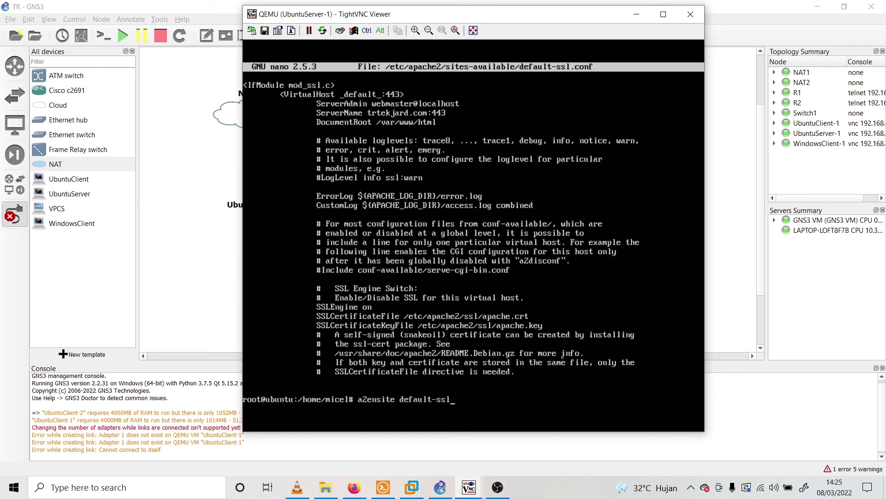
pyautogui.write('.conf')
pyautogui.press('Return')
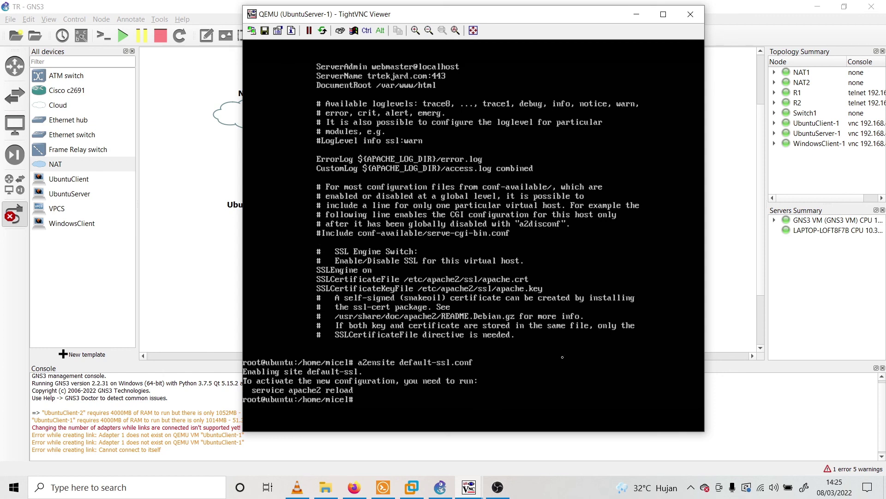
# Reload Apache with service apache2 reload and move the server console aside
pyautogui.write('service apache2 reload')
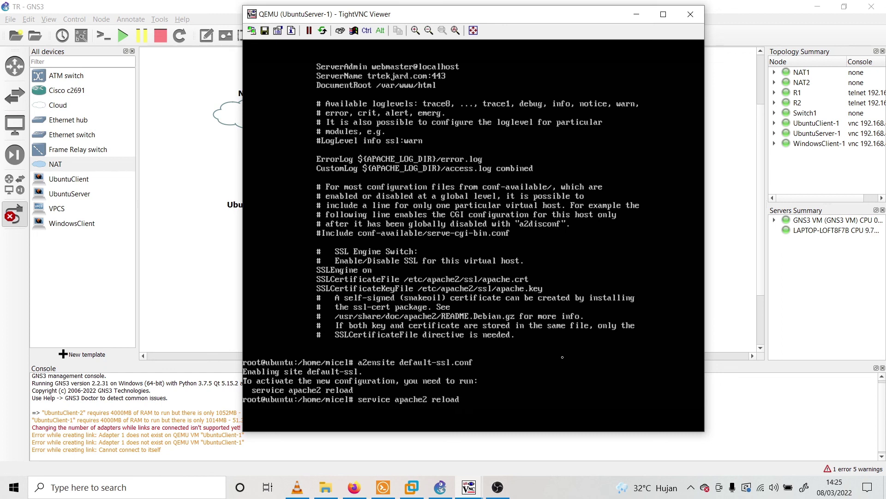
pyautogui.press('Return')
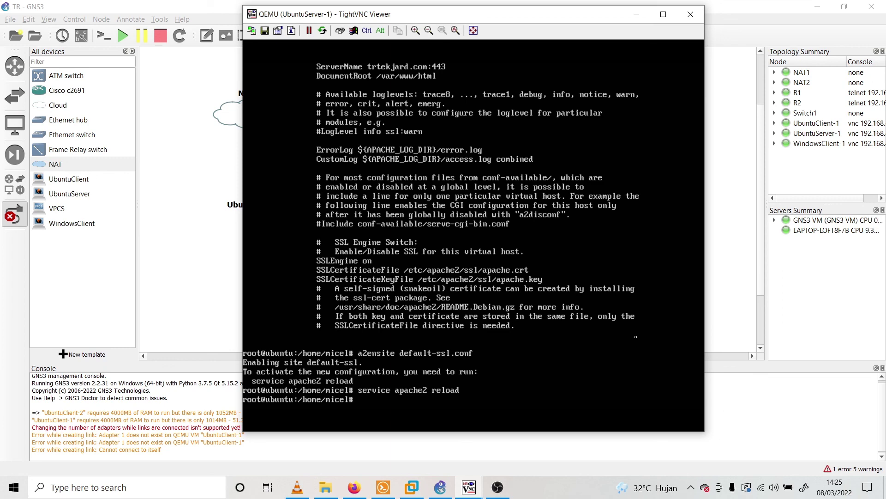
pyautogui.moveTo(552, 23); pyautogui.dragTo(358, 25)
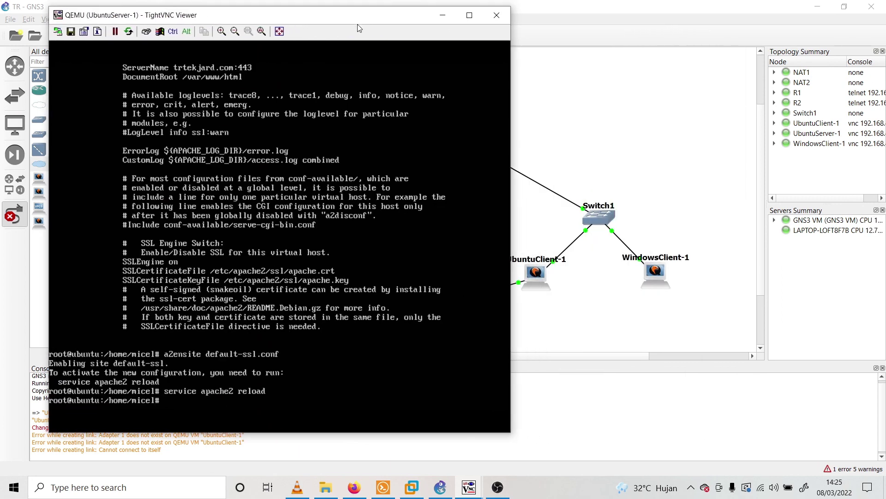
# Open the WindowsClient-1 console from the topology and place it beside the network map
pyautogui.click(660, 278)
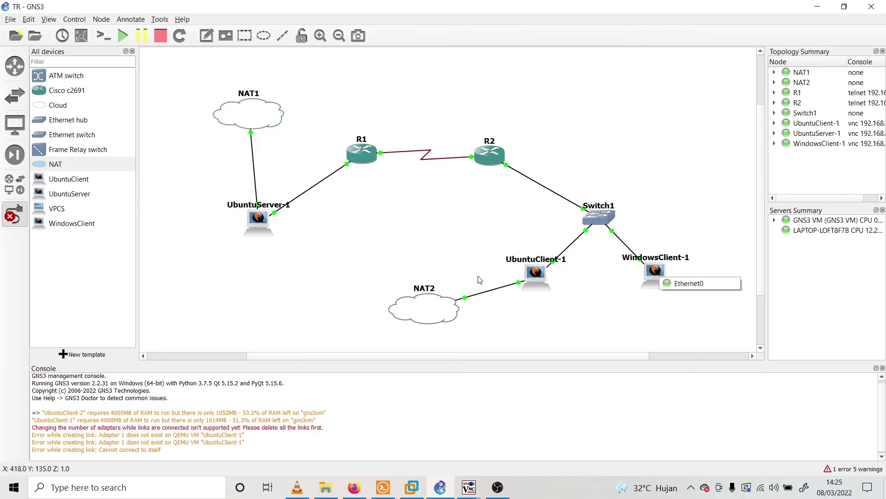
pyautogui.click(14, 213)
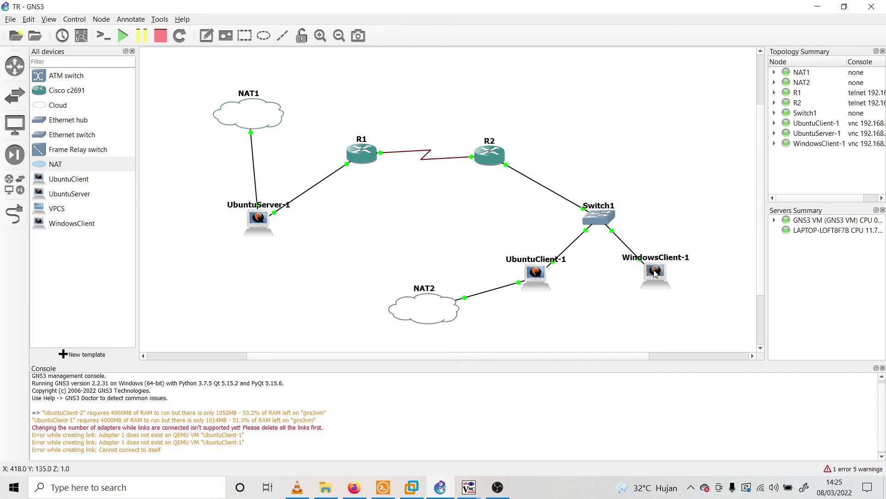
pyautogui.doubleClick(655, 275)
pyautogui.moveTo(388, 59); pyautogui.dragTo(703, 75)
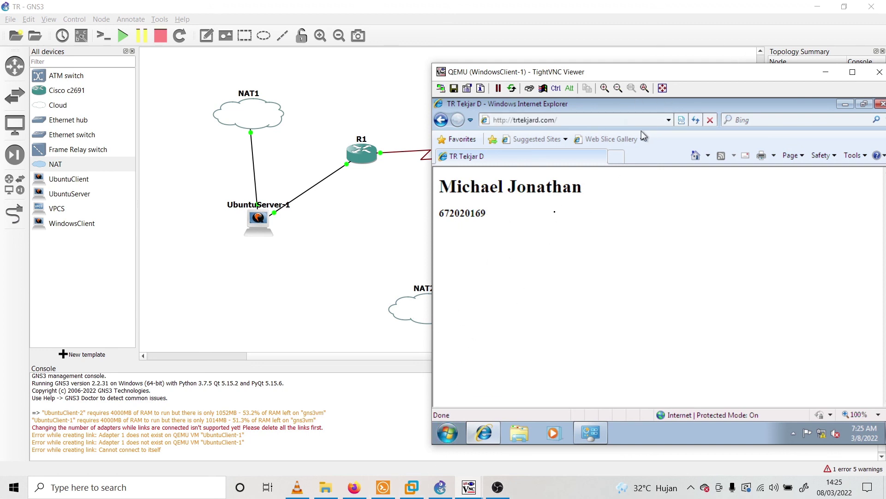
# Select the trtekjard.com address in Internet Explorer and maximize the client viewer
pyautogui.click(633, 118)
pyautogui.click(632, 118)
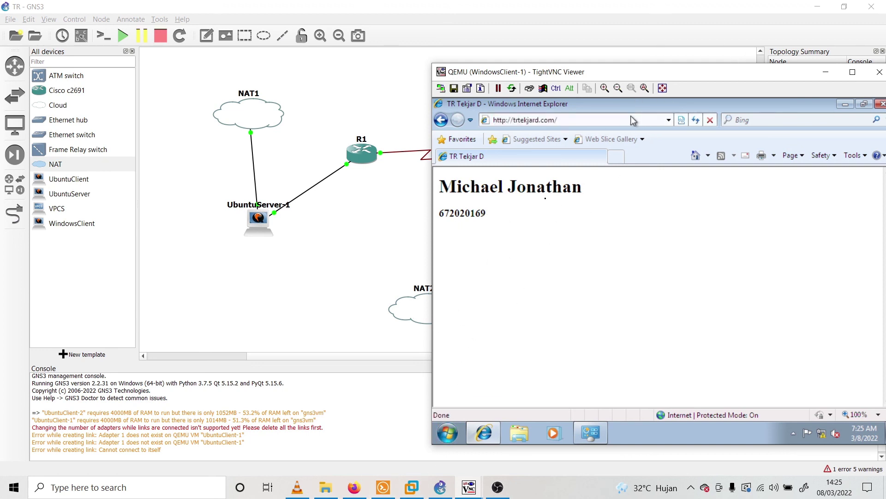
pyautogui.click(628, 121)
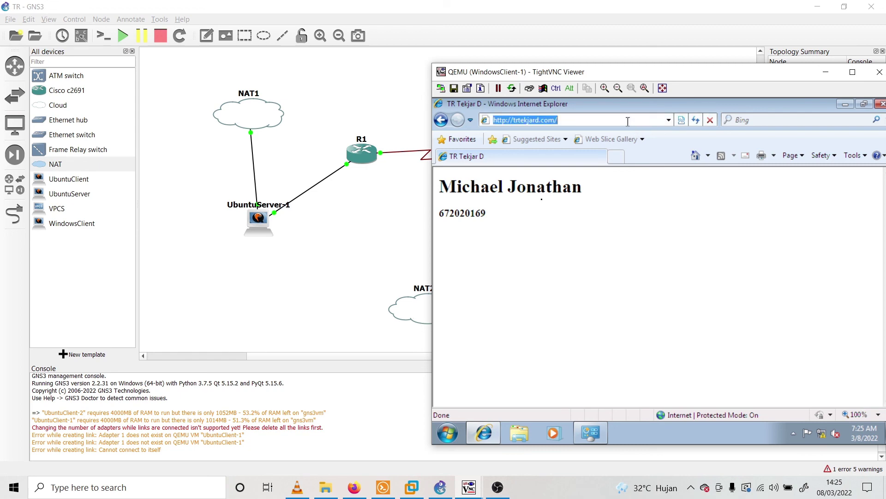
pyautogui.click(498, 488)
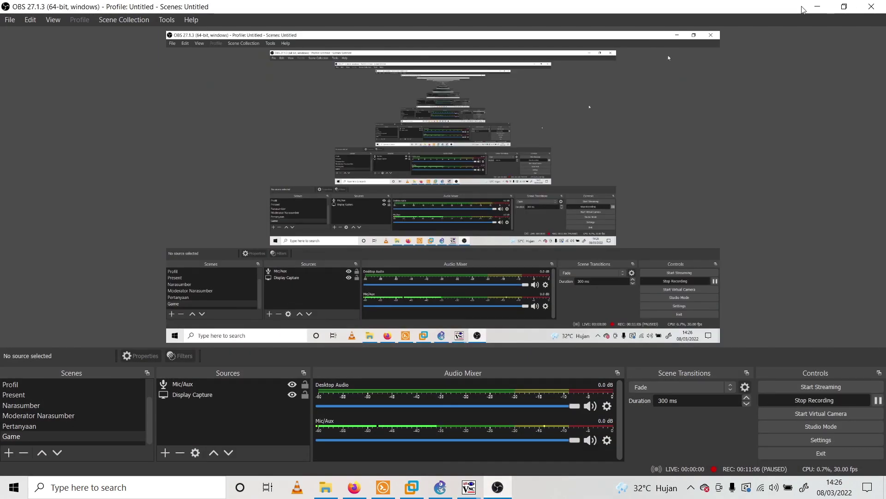
pyautogui.click(808, 5)
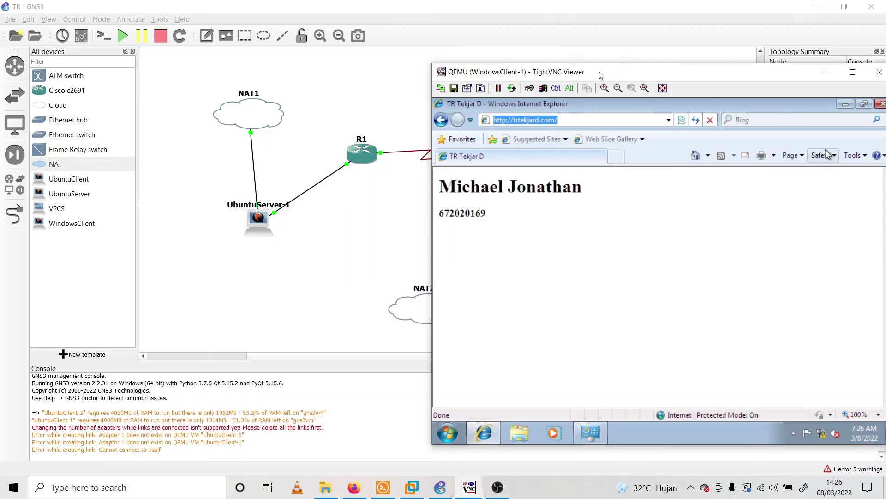
pyautogui.doubleClick(599, 73)
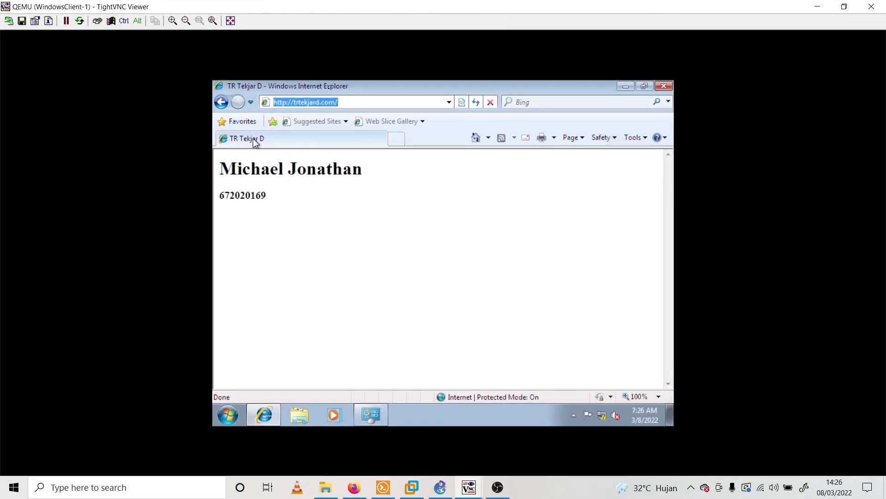
pyautogui.click(284, 104)
pyautogui.write('s')
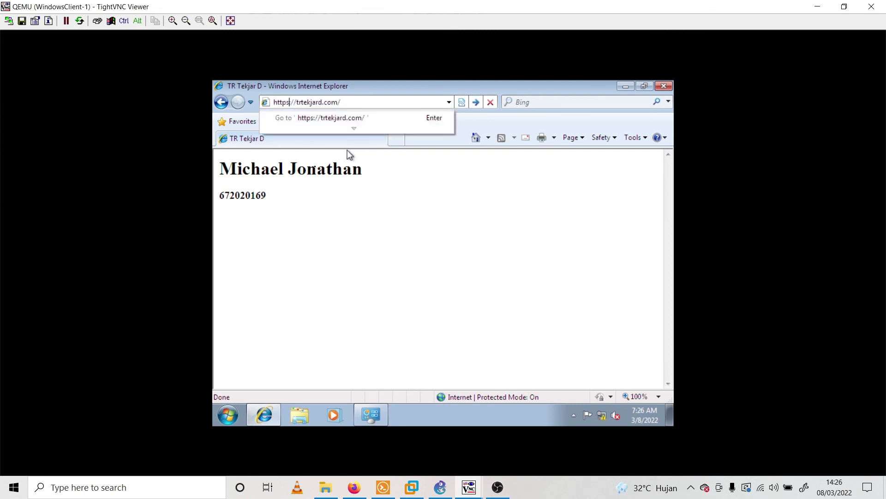
pyautogui.press('Return')
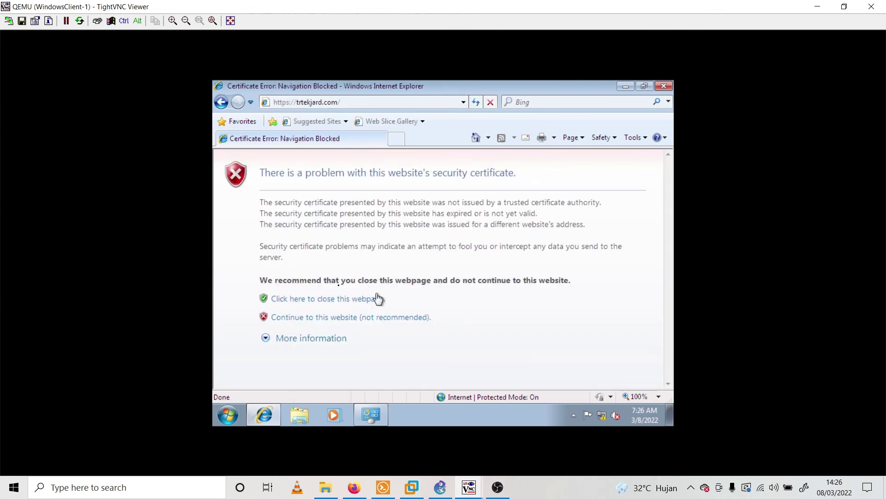
pyautogui.click(383, 318)
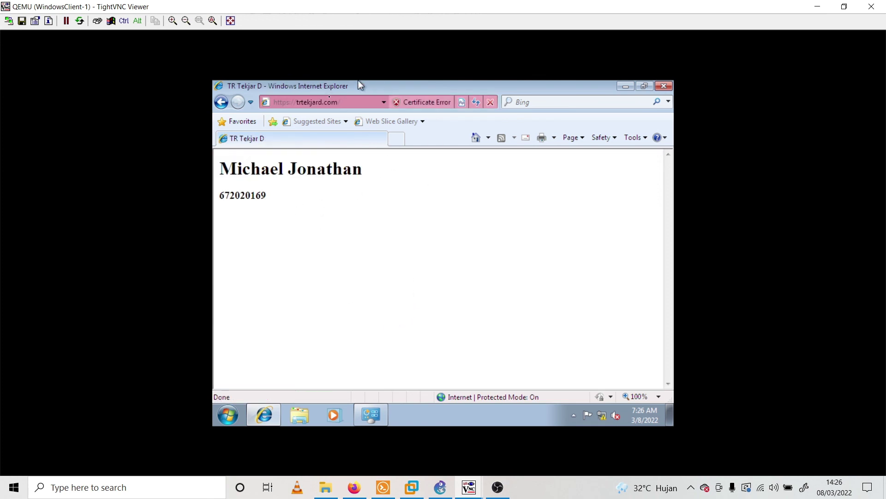
pyautogui.click(384, 101)
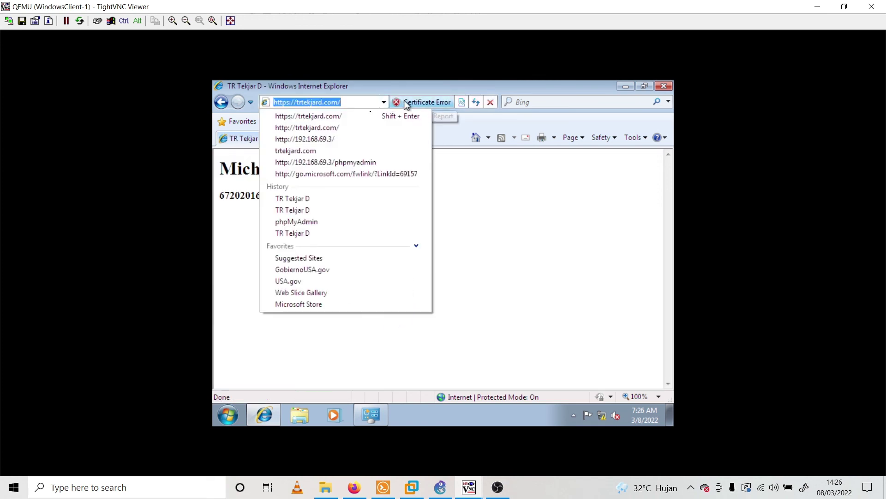
pyautogui.click(491, 247)
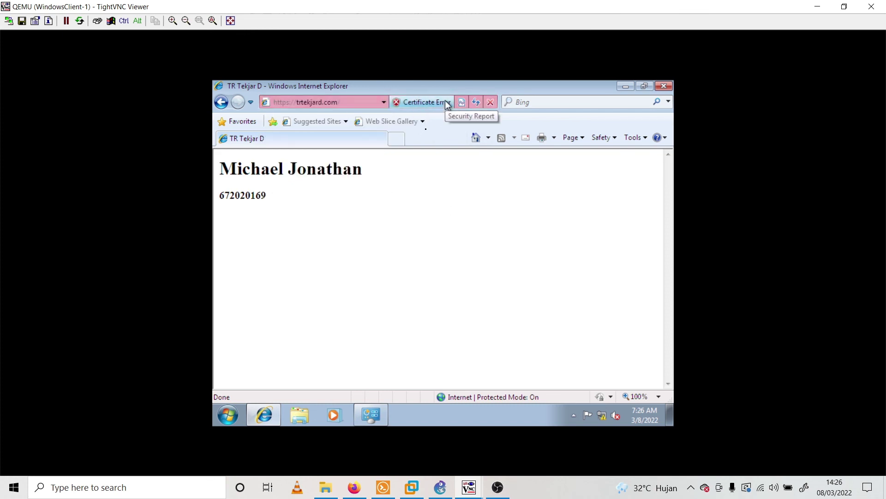
pyautogui.click(462, 102)
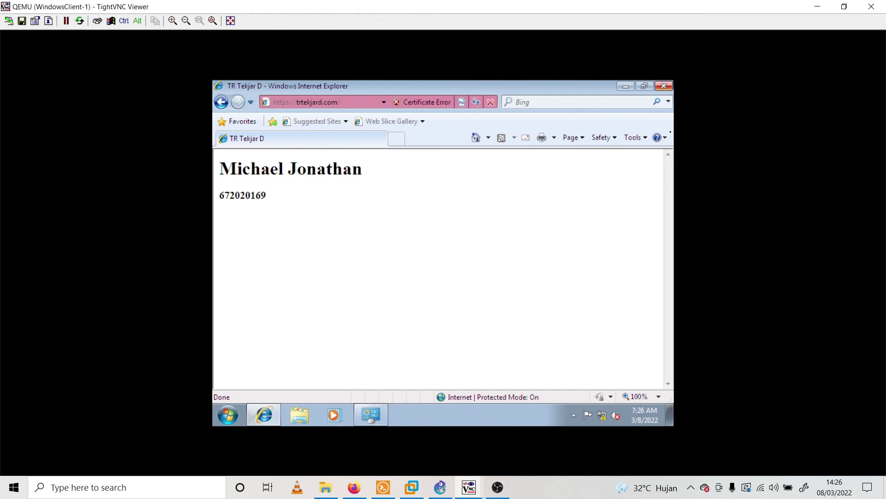
# Cancel closing the browser and reload trtekjard.com over plain http instead of https
pyautogui.click(660, 87)
pyautogui.click(520, 207)
pyautogui.click(380, 102)
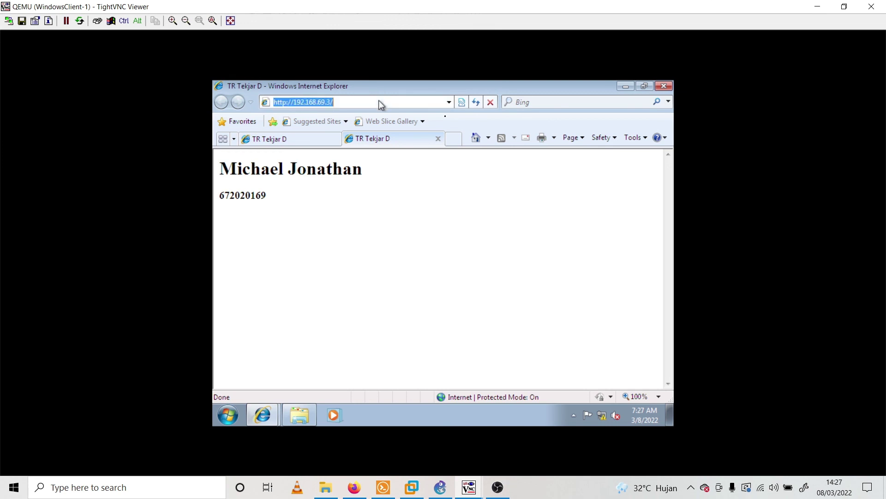
pyautogui.write('tr')
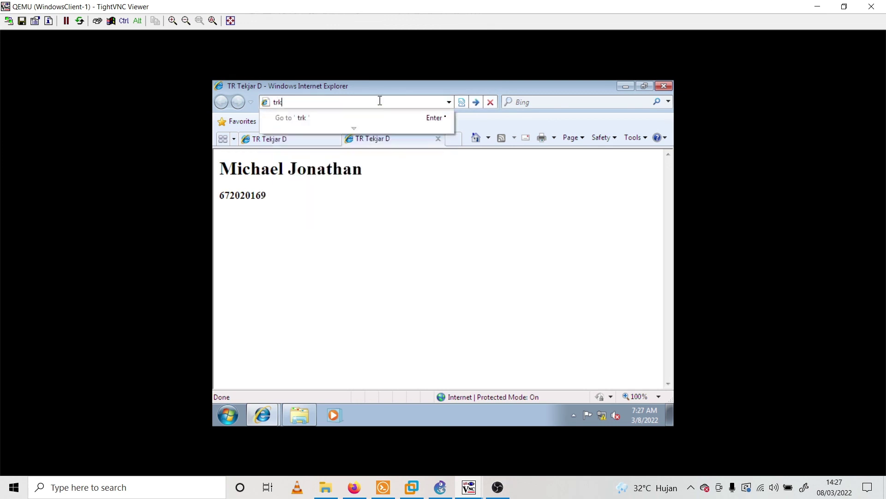
pyautogui.hotkey('shift', 'Return')
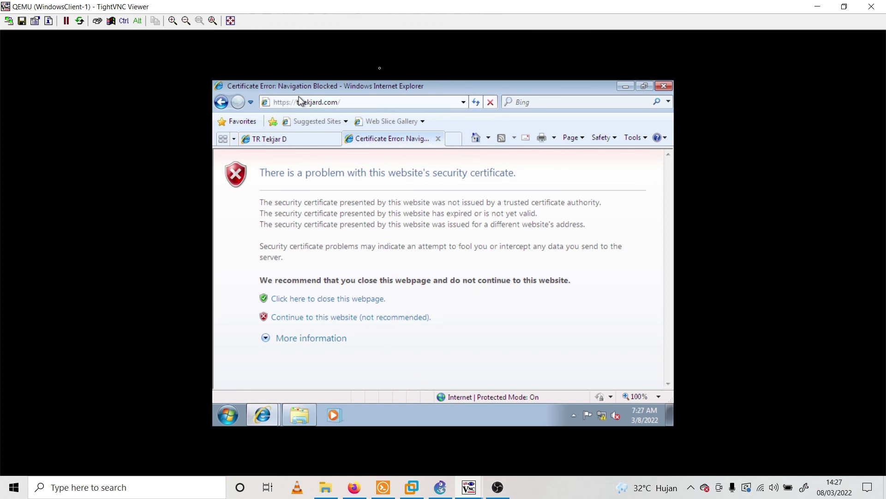
pyautogui.doubleClick(281, 102)
pyautogui.write('http')
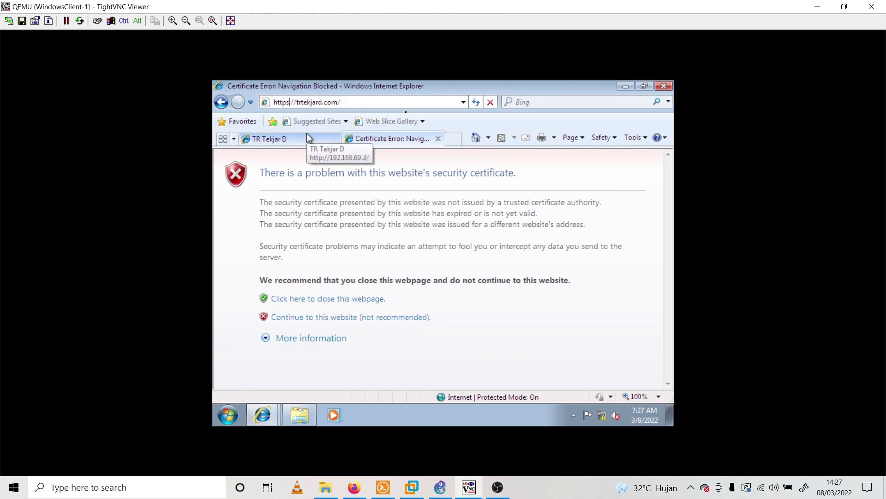
pyautogui.press('Return')
pyautogui.click(363, 102)
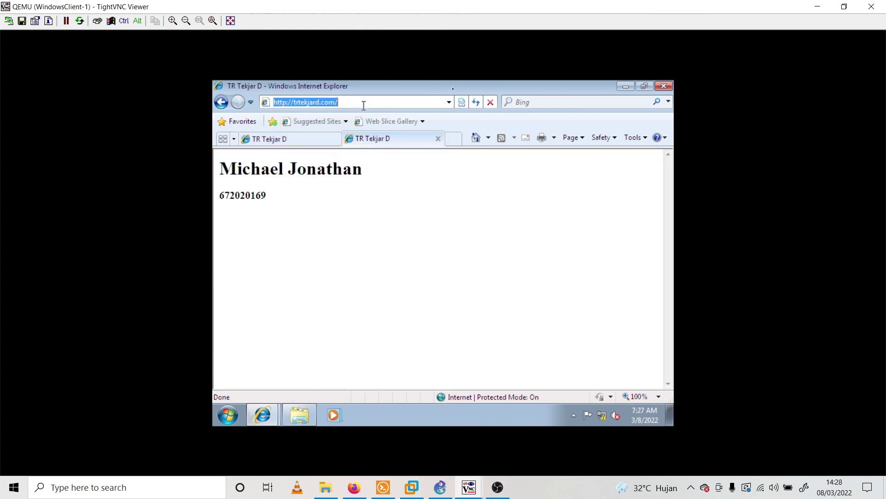
pyautogui.click(375, 99)
pyautogui.write('phpmyad')
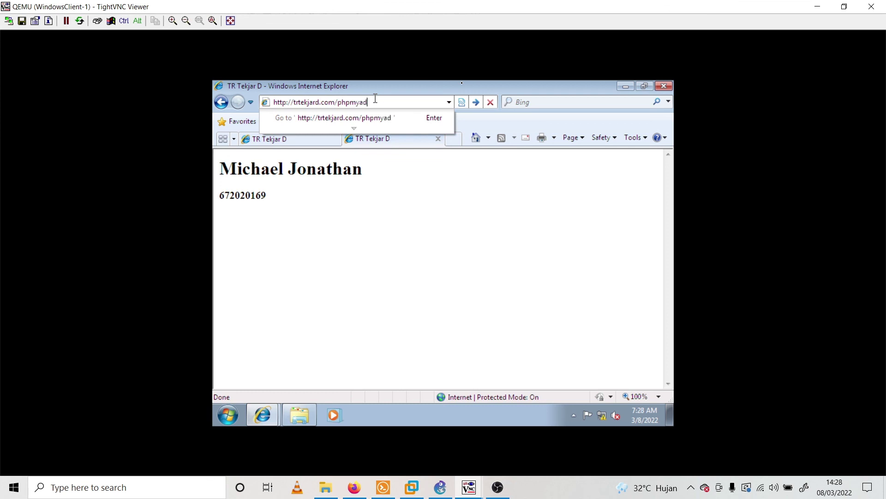
pyautogui.write('min')
pyautogui.press('Return')
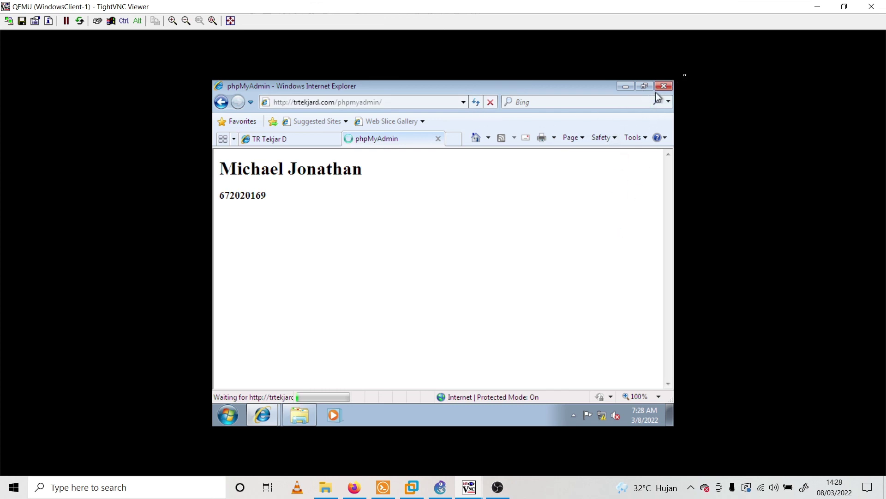
# Close the WindowsClient-1 and UbuntuClient-1 viewers so the GNS3 topology canvas is in front
pyautogui.click(872, 6)
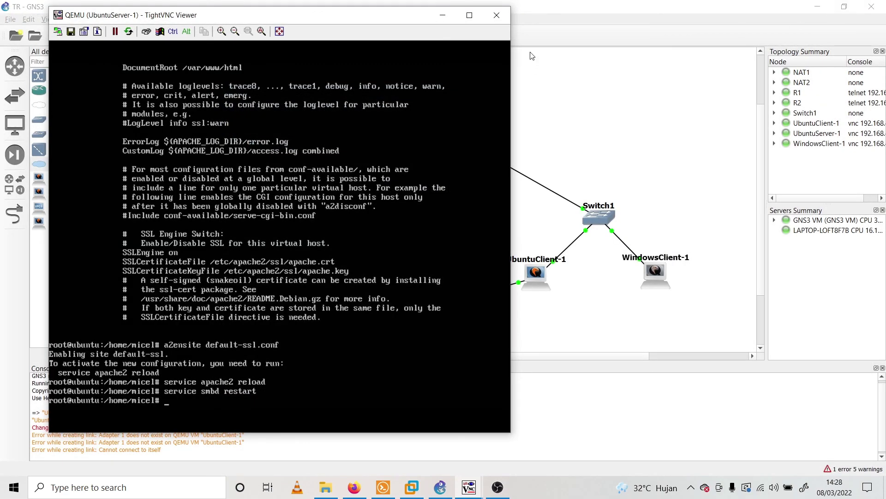
pyautogui.moveTo(470, 490)
pyautogui.click(606, 280)
pyautogui.moveTo(669, 294); pyautogui.dragTo(550, 276)
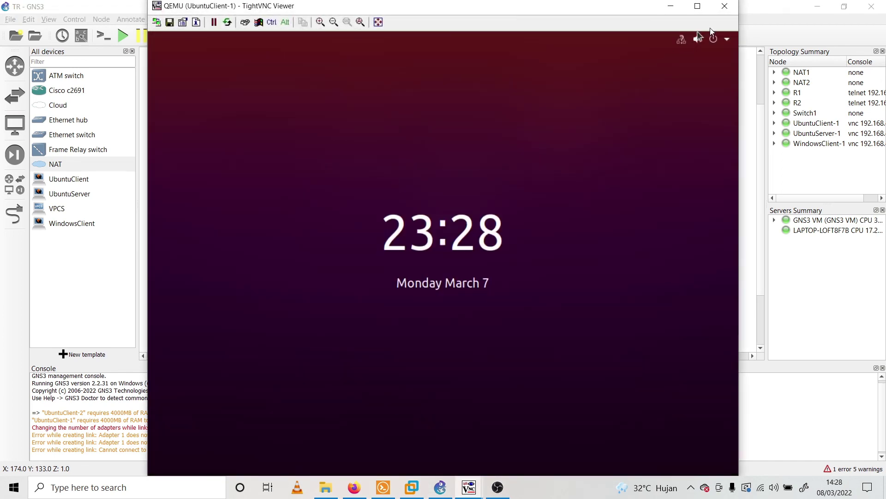
pyautogui.click(727, 8)
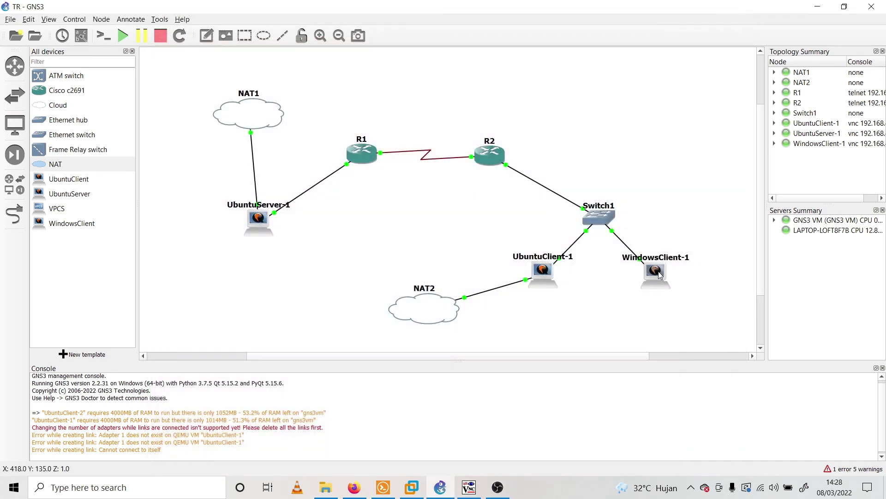
pyautogui.doubleClick(661, 274)
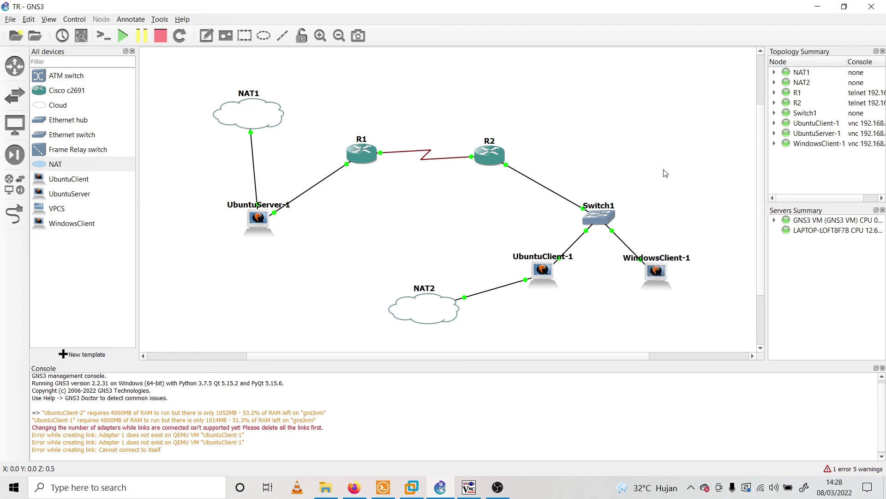